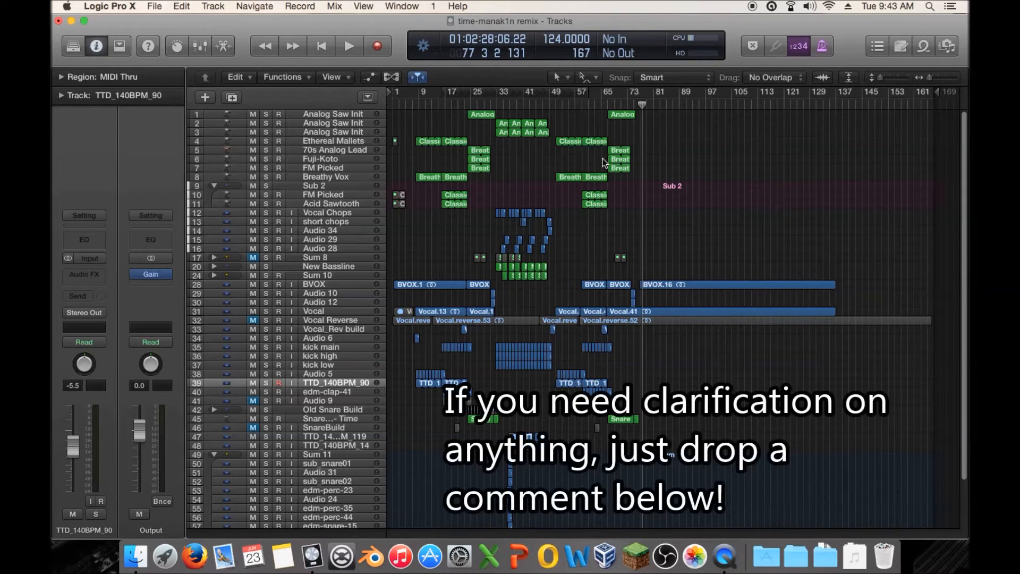
Step: Copy all the first drop's regions, about bars 32 to 49 on every track except the long vocals, to position 75 3 1 1 with their automation data
{"action": "left_click_drag", "start_coordinate": [557, 119], "coordinate": [505, 196]}
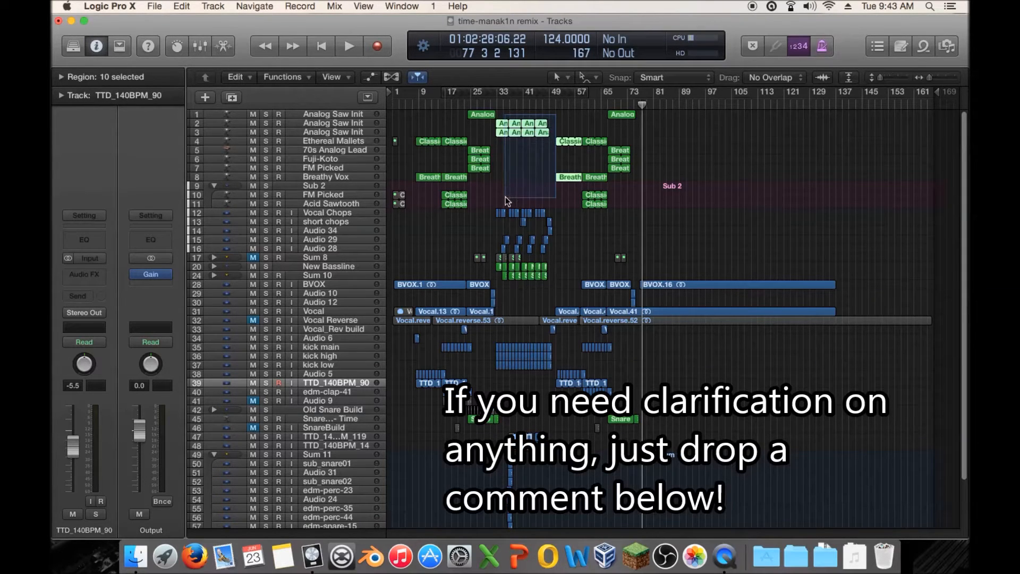
{"action": "left_click_drag", "start_coordinate": [551, 116], "coordinate": [497, 369]}
{"action": "left_click_drag", "start_coordinate": [562, 331], "coordinate": [541, 305]}
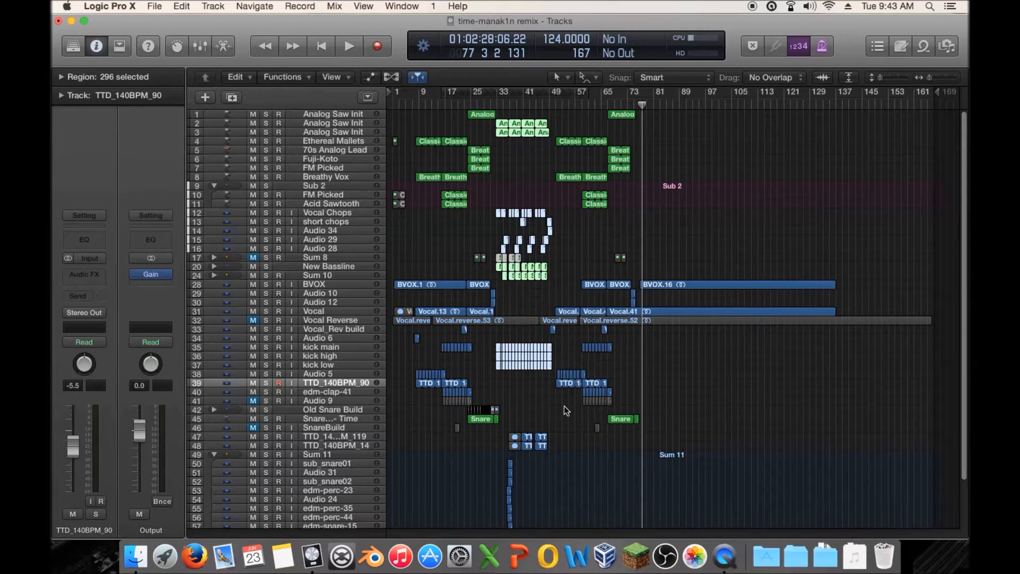
{"action": "scroll", "coordinate": [567, 412], "scroll_direction": "down", "scroll_amount": 4}
{"action": "left_click_drag", "start_coordinate": [560, 371], "coordinate": [506, 491]}
{"action": "scroll", "coordinate": [548, 445], "scroll_direction": "up", "scroll_amount": 4}
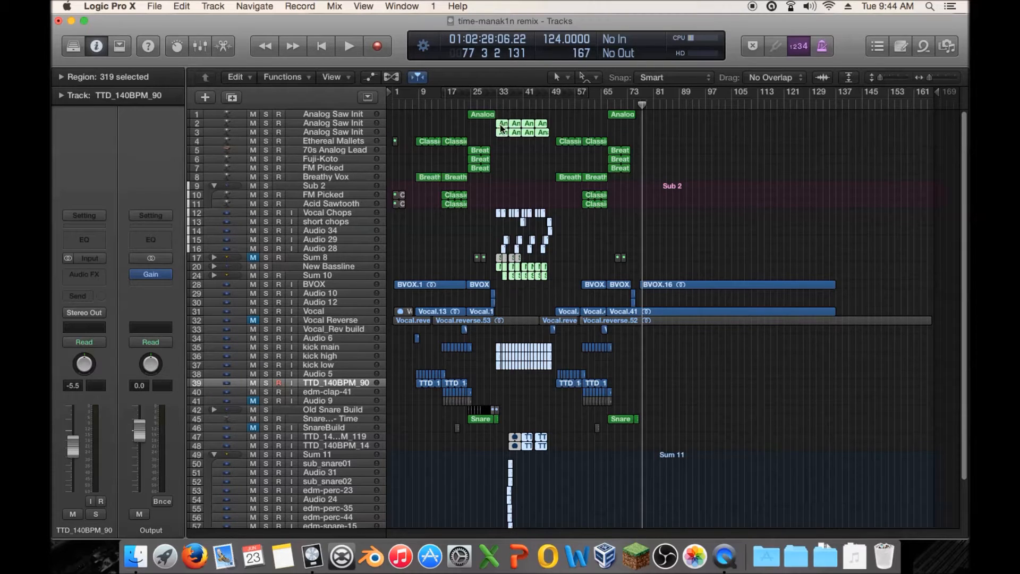
{"action": "left_click_drag", "start_coordinate": [501, 127], "coordinate": [642, 126]}
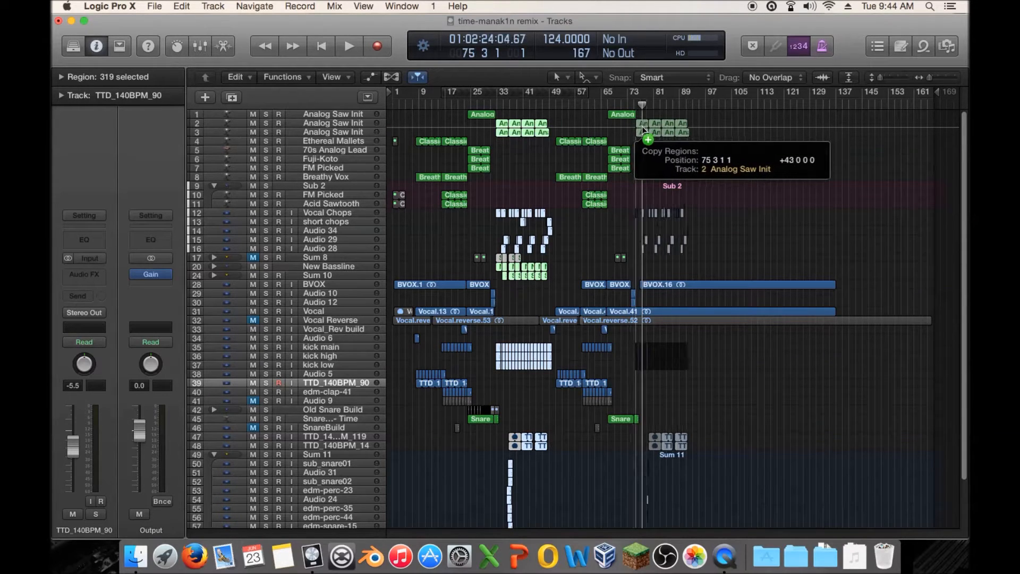
{"action": "left_click_drag", "start_coordinate": [642, 126], "coordinate": [642, 126]}
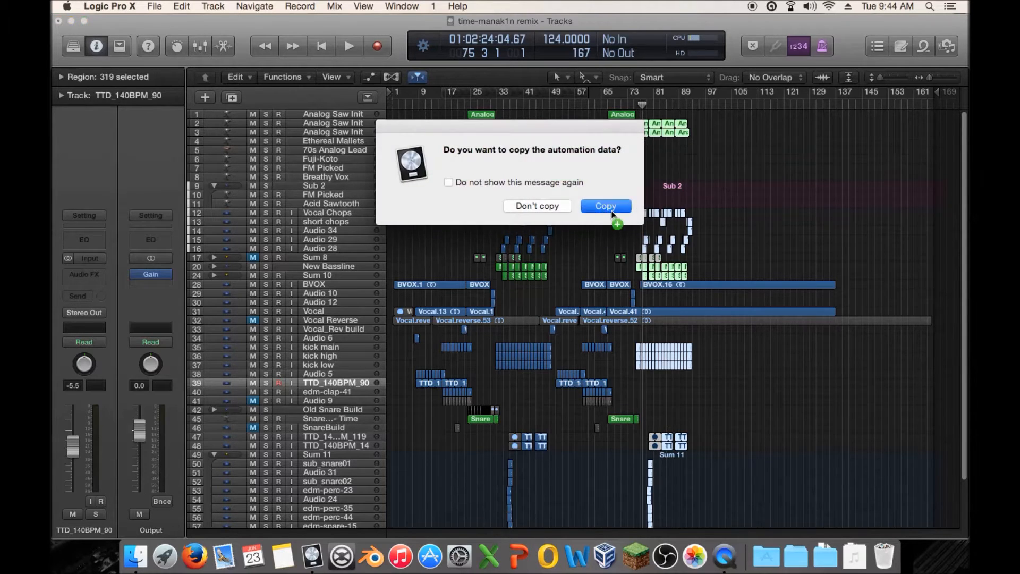
{"action": "left_click", "coordinate": [612, 212]}
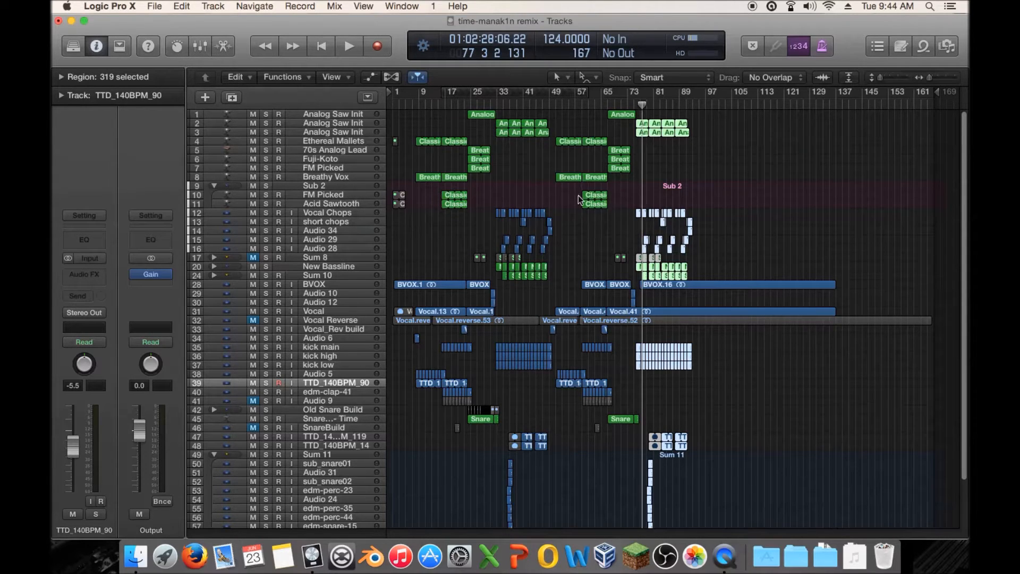
Step: Play the arrangement from about bar 65 through the build into the copied drop
{"action": "left_click", "coordinate": [607, 105]}
{"action": "key", "text": "space"}
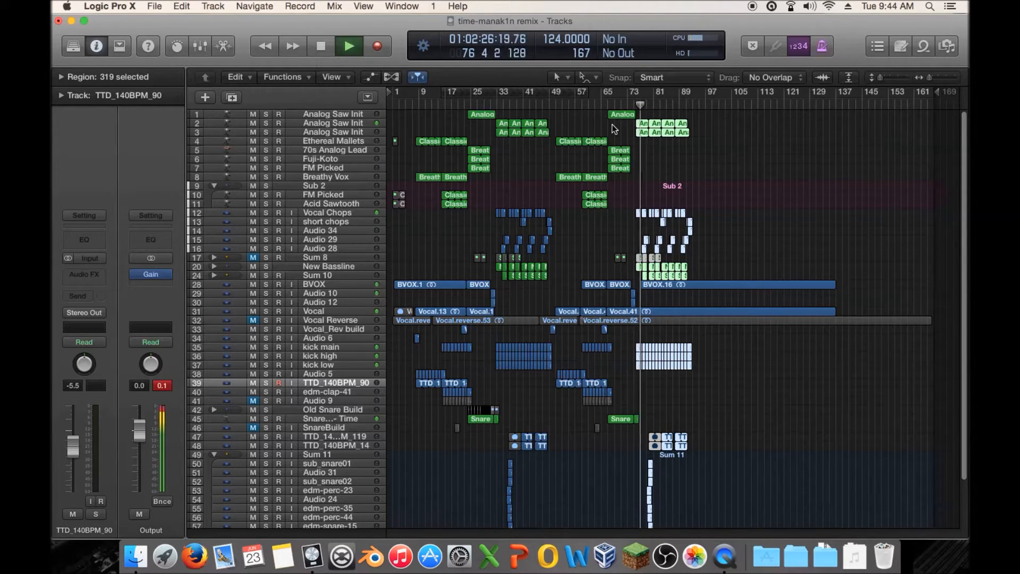
{"action": "key", "text": "space"}
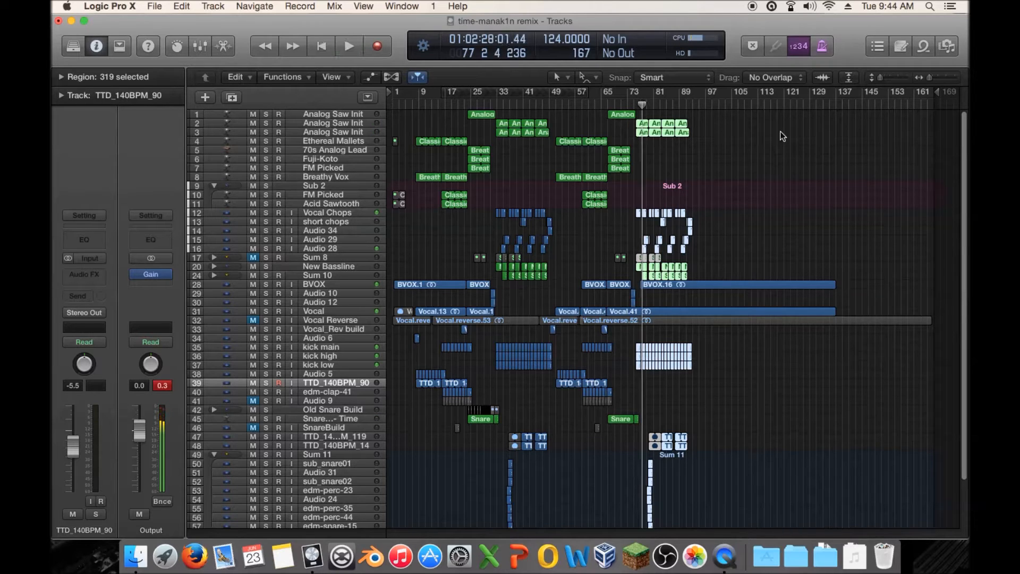
Step: Split the Vocal track's region at the start of the copied drop, position 75 3 1 1
{"action": "left_click_drag", "start_coordinate": [931, 77], "coordinate": [945, 78]}
{"action": "left_click_drag", "start_coordinate": [881, 78], "coordinate": [891, 79]}
{"action": "scroll", "coordinate": [802, 234], "scroll_direction": "down", "scroll_amount": 11}
{"action": "scroll", "coordinate": [801, 234], "scroll_direction": "down", "scroll_amount": 6}
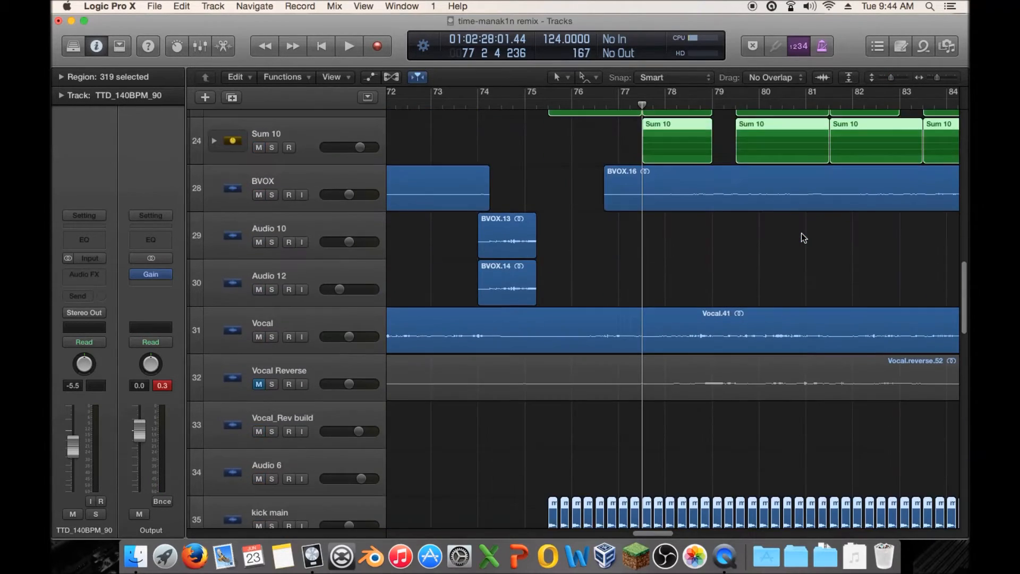
{"action": "left_click_drag", "start_coordinate": [537, 104], "coordinate": [549, 104]}
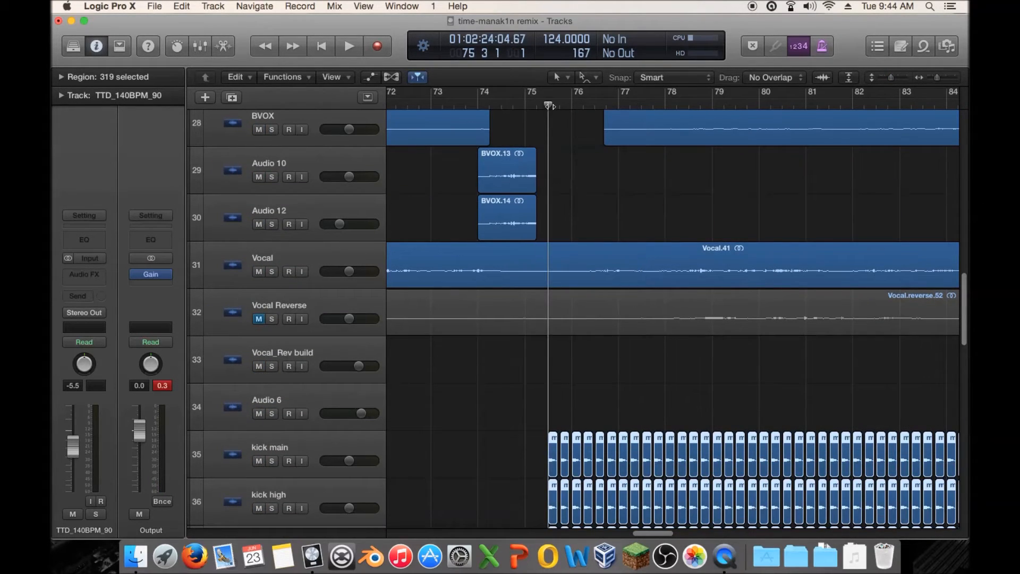
{"action": "right_click", "coordinate": [572, 243]}
{"action": "left_click", "coordinate": [583, 250]}
Step: Mute the Vocal and BVOX regions running under the copied drop, and copy the muted Vocal region
{"action": "left_click_drag", "start_coordinate": [591, 141], "coordinate": [675, 254]}
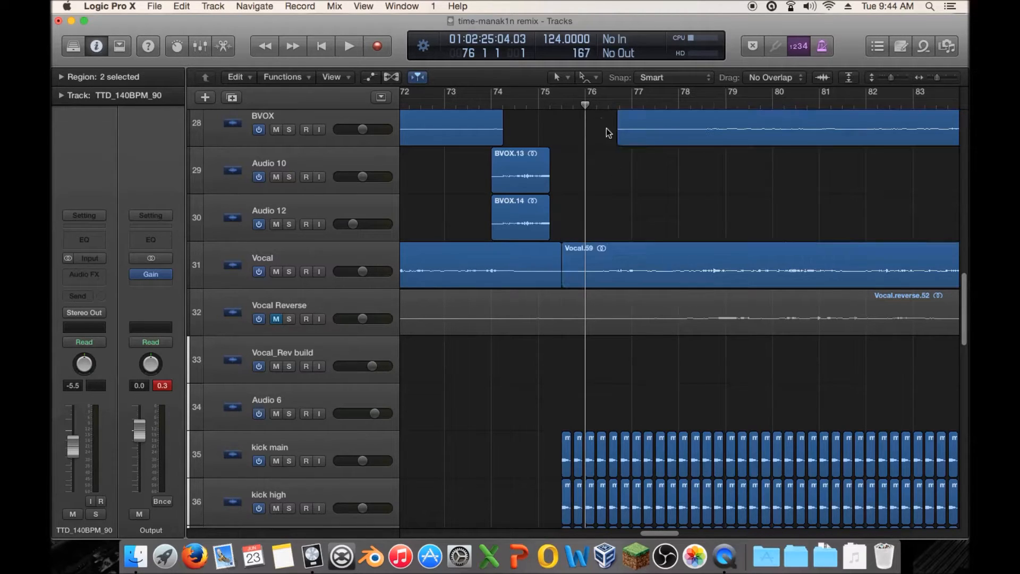
{"action": "key", "text": "ctrl+m"}
{"action": "left_click", "coordinate": [661, 250]}
{"action": "key", "text": "super+c"}
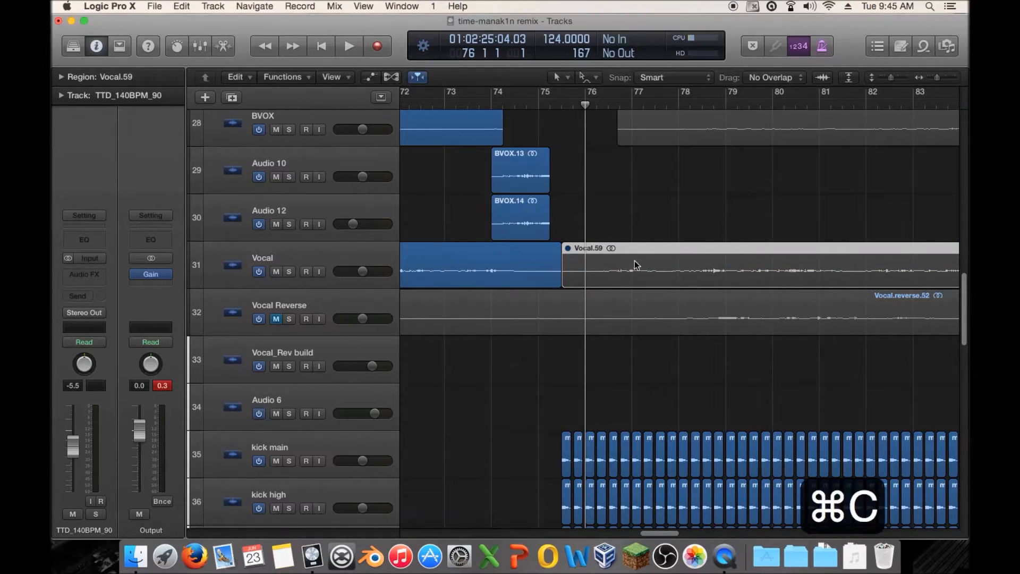
Step: Move the playhead to bar 22, at the start of the first Vocal_Rev build region
{"action": "scroll", "coordinate": [803, 276], "scroll_direction": "up", "scroll_amount": 3}
{"action": "left_click_drag", "start_coordinate": [937, 78], "coordinate": [882, 79]}
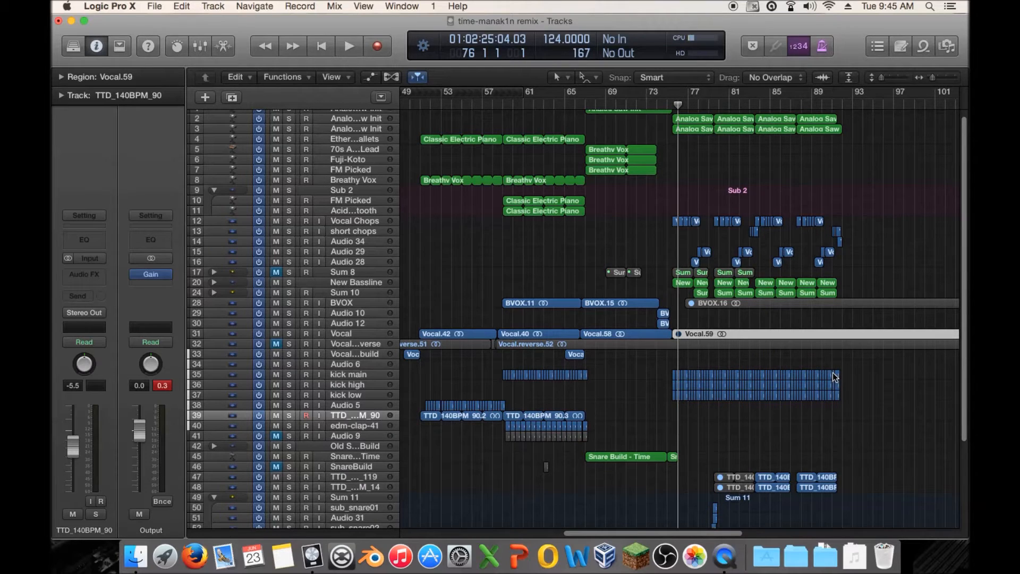
{"action": "scroll", "coordinate": [808, 350], "scroll_direction": "down", "scroll_amount": 5}
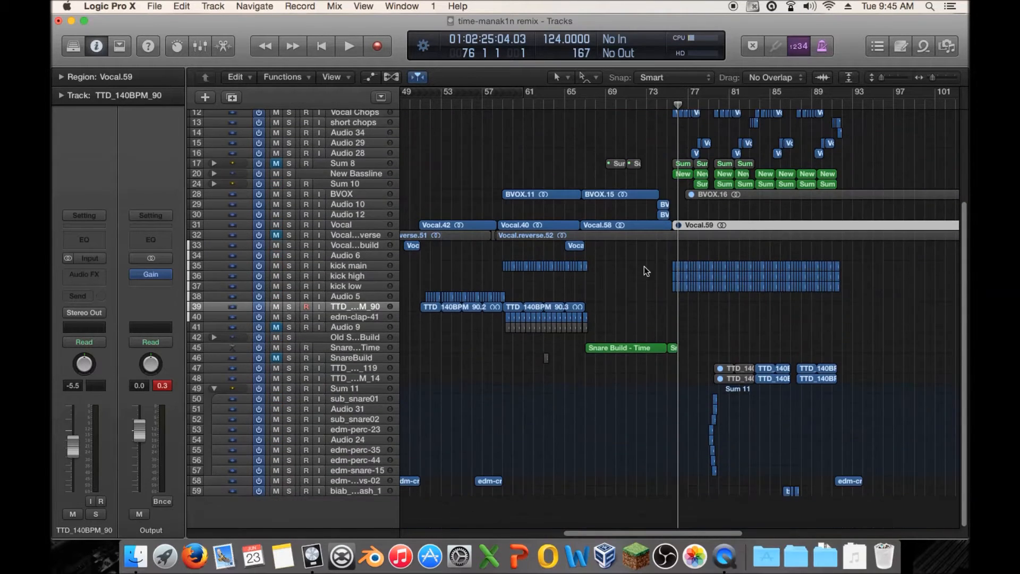
{"action": "scroll", "coordinate": [579, 258], "scroll_direction": "left", "scroll_amount": 10}
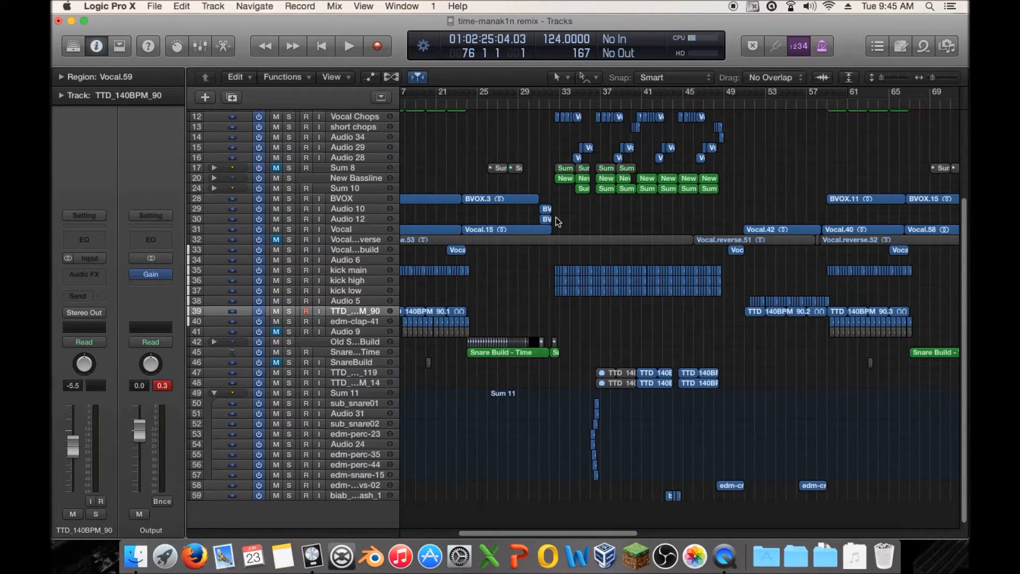
{"action": "scroll", "coordinate": [556, 222], "scroll_direction": "left", "scroll_amount": 5}
{"action": "left_click", "coordinate": [622, 105]}
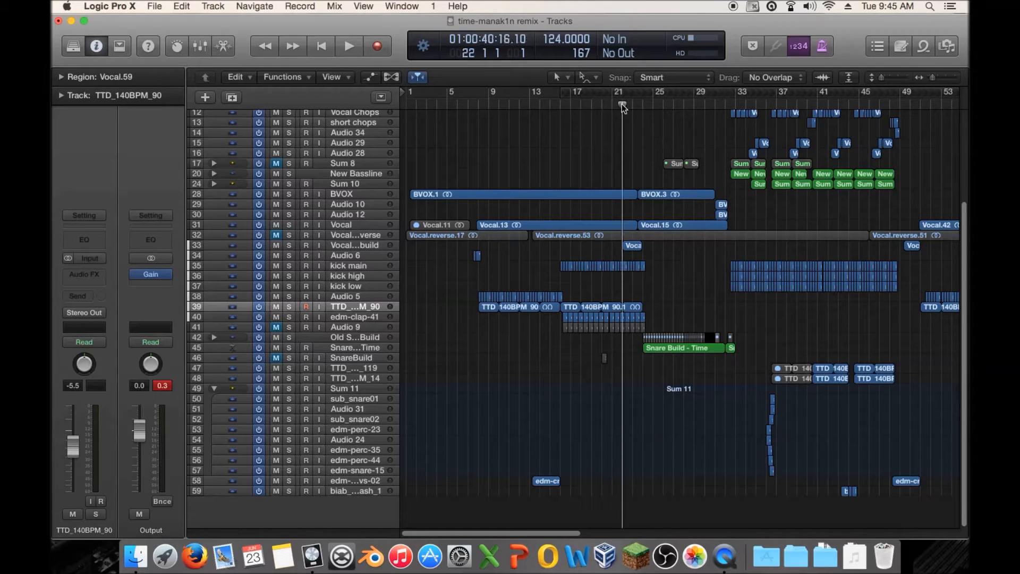
Step: Select all regions on the Vocal_Rev build, Vocal and Audio 6 tracks, one track at a time
{"action": "left_click_drag", "start_coordinate": [924, 259], "coordinate": [897, 245]}
{"action": "left_click", "coordinate": [371, 245]}
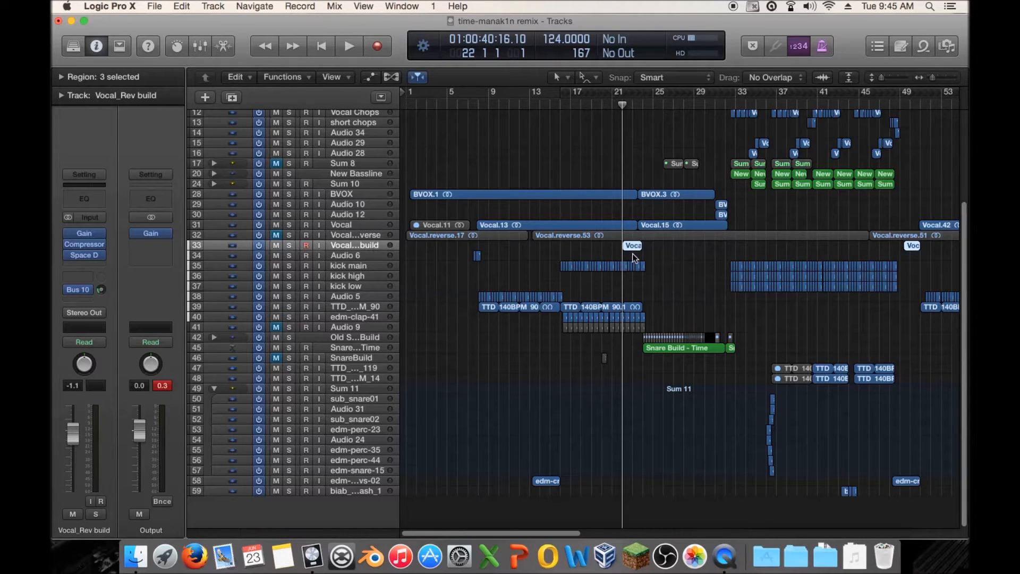
{"action": "scroll", "coordinate": [501, 531], "scroll_direction": "right", "scroll_amount": 5}
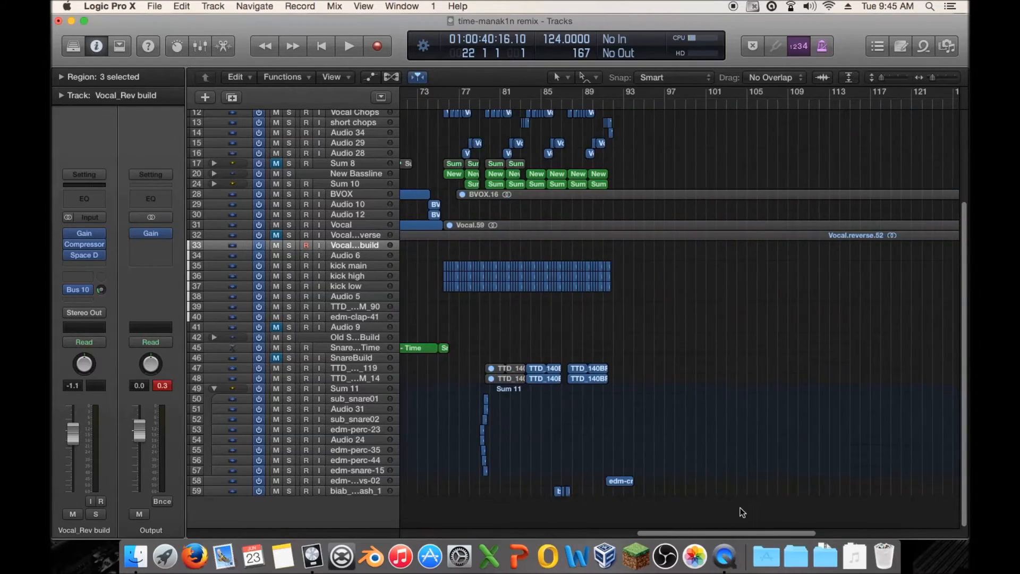
{"action": "scroll", "coordinate": [491, 502], "scroll_direction": "left", "scroll_amount": 5}
{"action": "left_click", "coordinate": [365, 225]}
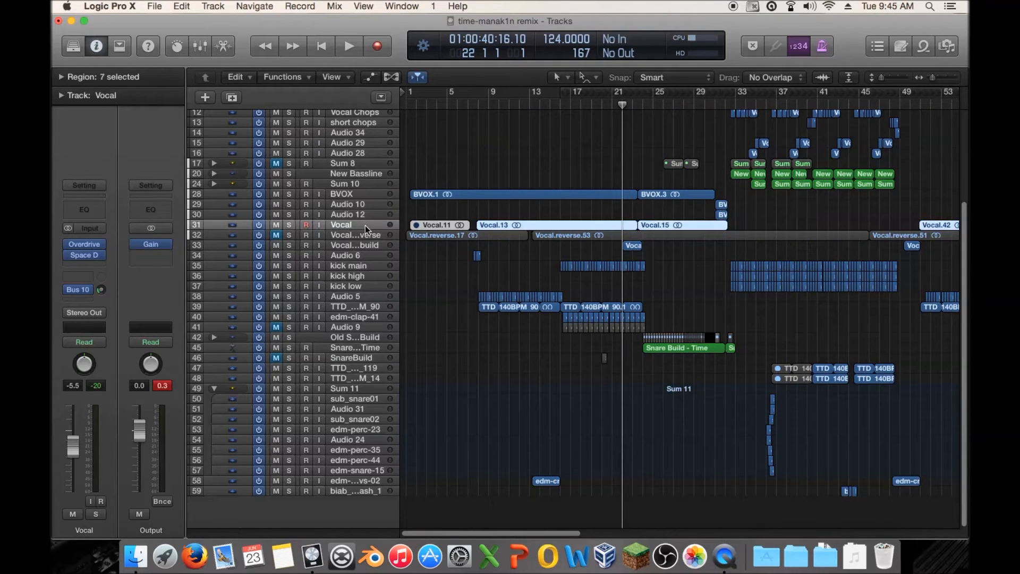
{"action": "left_click", "coordinate": [369, 255]}
Step: Set a cycle range over about bars 17 to 26 and select the regions inside it track by track, from Vocal_Rev build to Old Snare Build
{"action": "left_click_drag", "start_coordinate": [574, 92], "coordinate": [674, 94]}
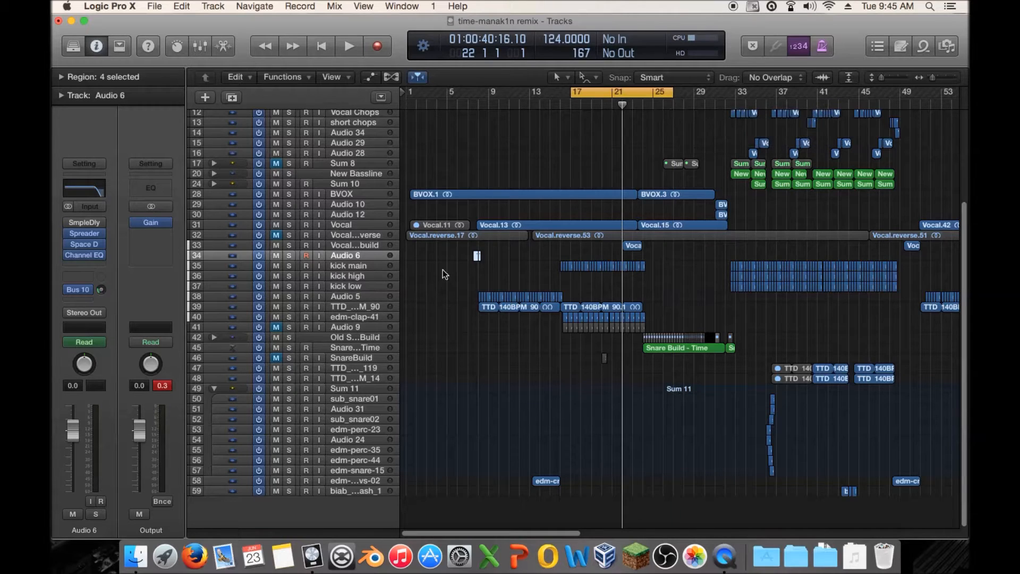
{"action": "left_click", "coordinate": [340, 244]}
{"action": "left_click", "coordinate": [344, 266]}
{"action": "left_click", "coordinate": [345, 296]}
{"action": "left_click", "coordinate": [348, 316]}
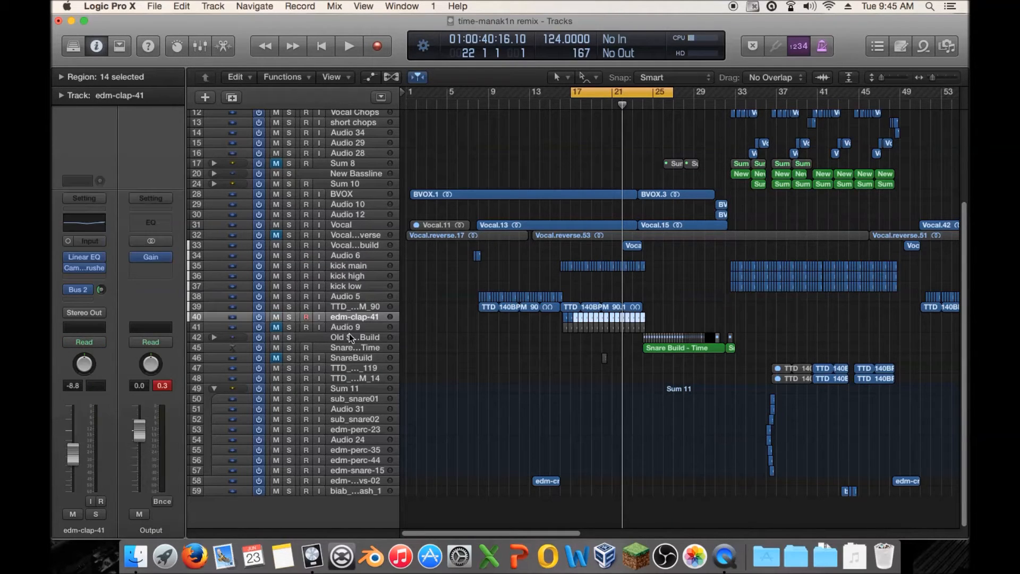
{"action": "left_click", "coordinate": [349, 334]}
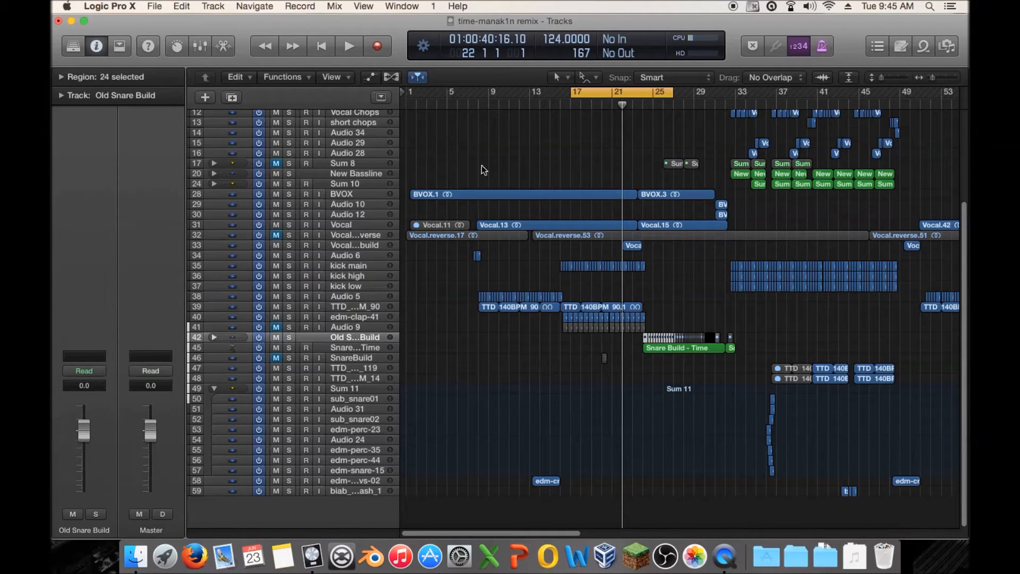
Step: Select the Vocal_Rev build region at bar 22, turn off the cycle range and play from there into bar 24
{"action": "left_click", "coordinate": [375, 245]}
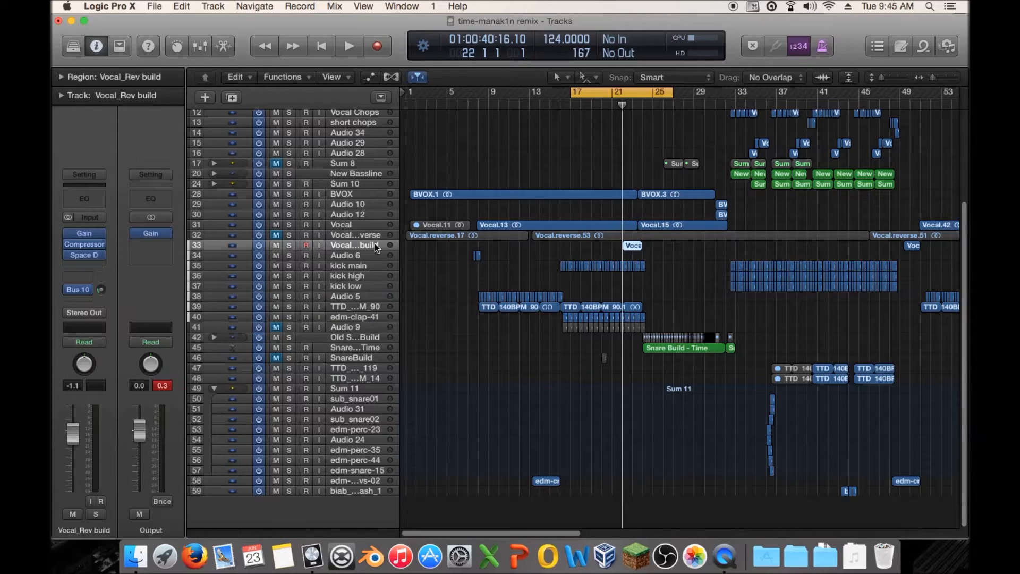
{"action": "left_click", "coordinate": [661, 89]}
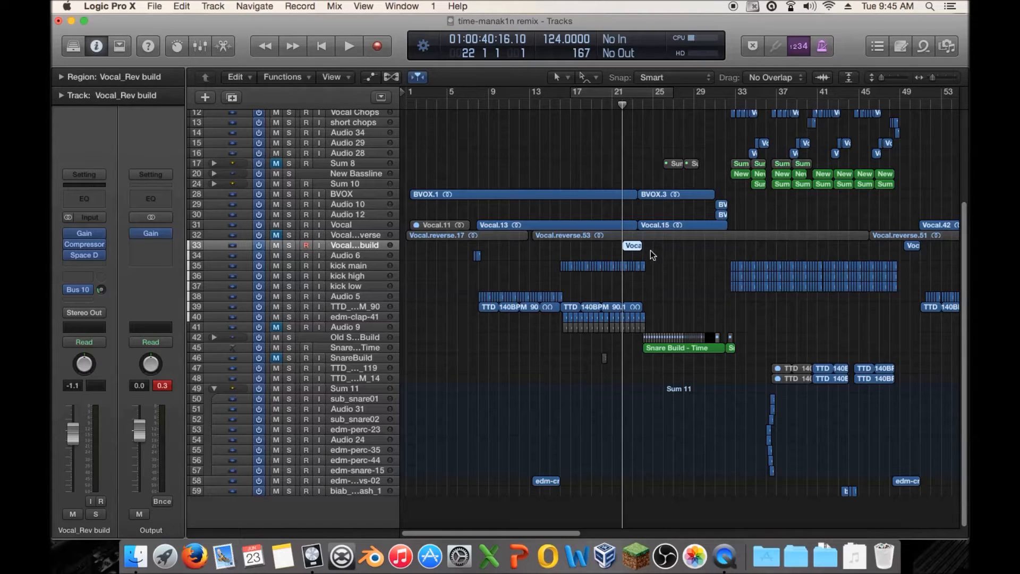
{"action": "key", "text": "space"}
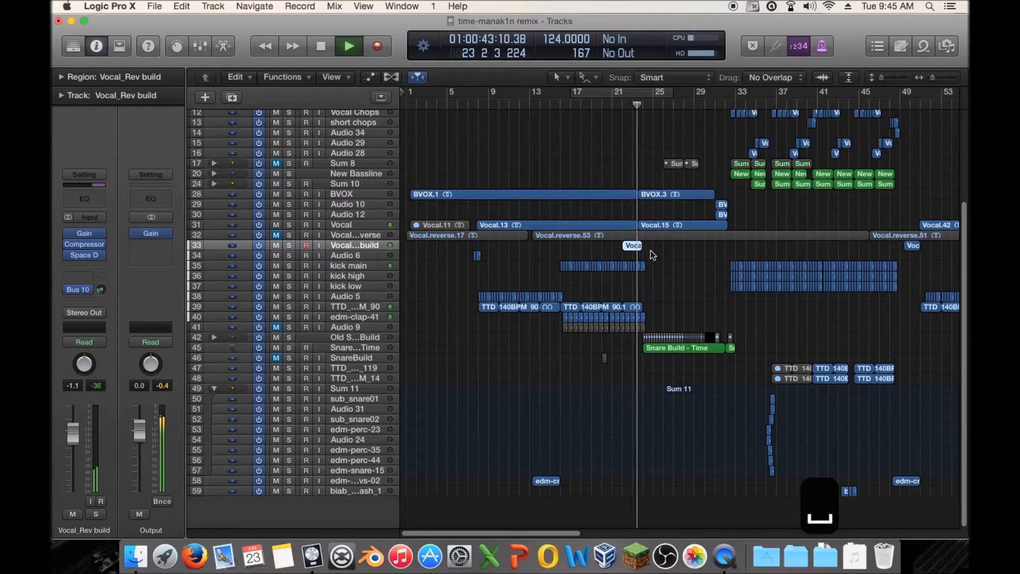
{"action": "key", "text": "space"}
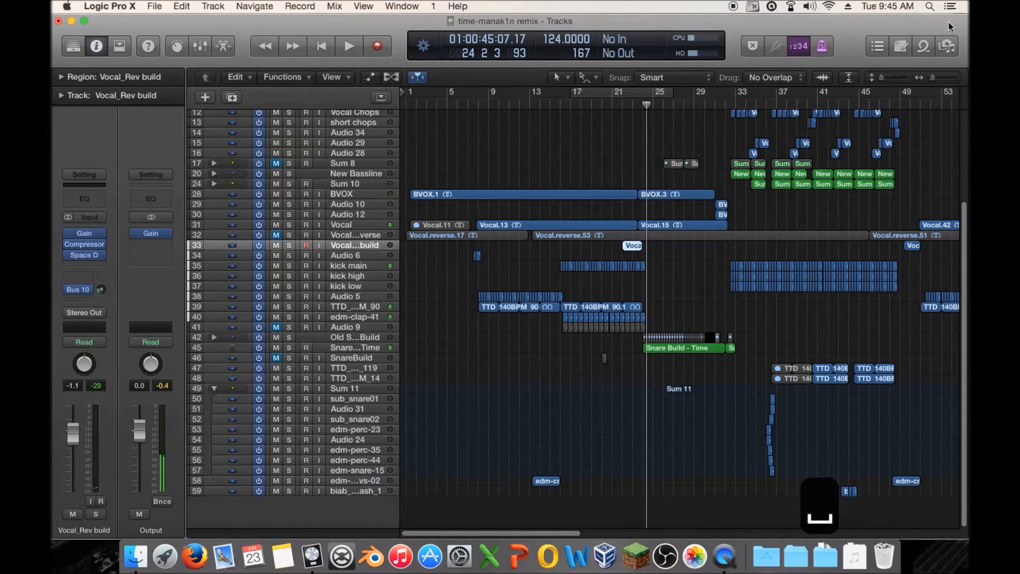
Step: Extend the end of the first Vocal_Rev build region to bar 24 and play the transition
{"action": "left_click", "coordinate": [939, 80]}
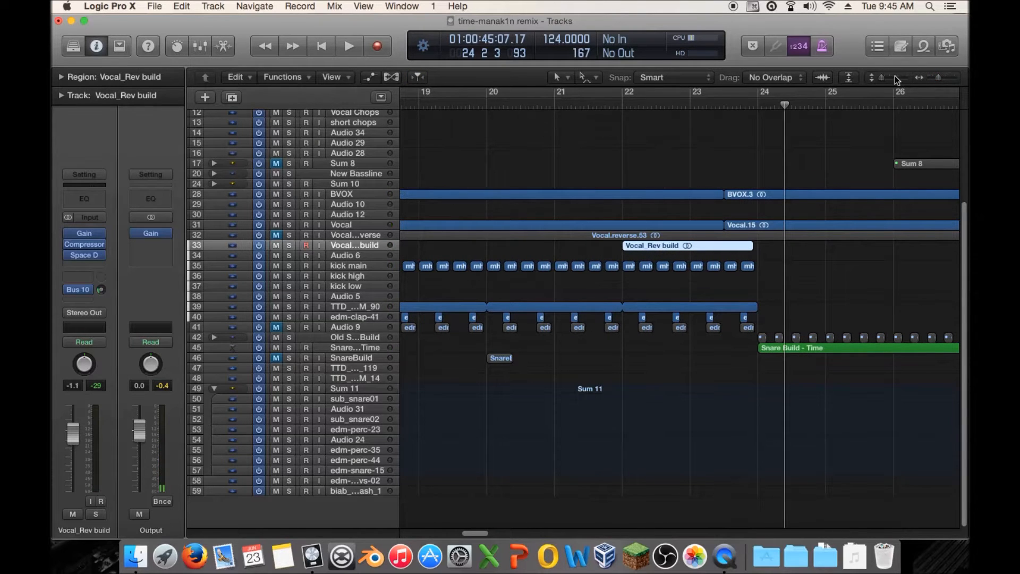
{"action": "left_click_drag", "start_coordinate": [882, 78], "coordinate": [898, 77]}
{"action": "mouse_move", "coordinate": [749, 343]}
{"action": "left_mouse_down"}
{"action": "mouse_move", "coordinate": [762, 346]}
{"action": "mouse_move", "coordinate": [746, 337]}
{"action": "left_mouse_up"}
{"action": "left_click", "coordinate": [674, 101]}
{"action": "key", "text": "space"}
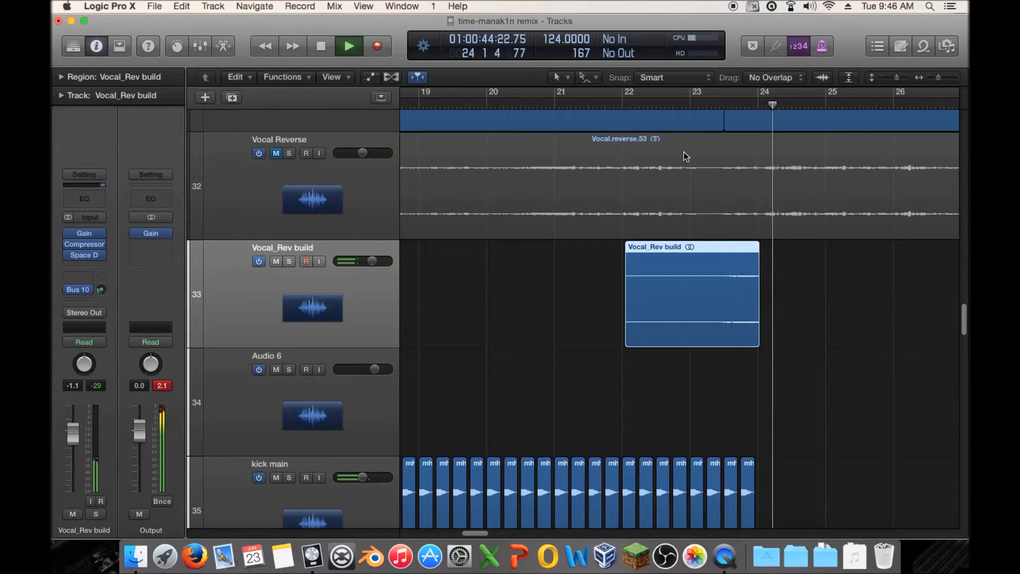
{"action": "key", "text": "space"}
Step: Locate the Vocal_Rev build region at bar 65 and start playback from its beginning
{"action": "scroll", "coordinate": [914, 101], "scroll_direction": "down", "scroll_amount": 5}
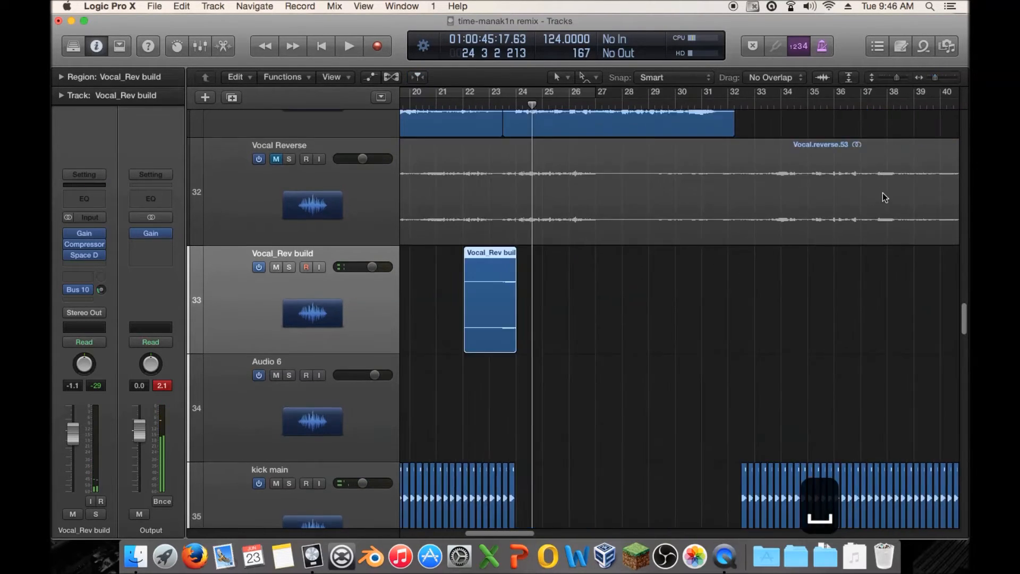
{"action": "scroll", "coordinate": [884, 196], "scroll_direction": "up", "scroll_amount": 2}
{"action": "scroll", "coordinate": [884, 197], "scroll_direction": "right", "scroll_amount": 20}
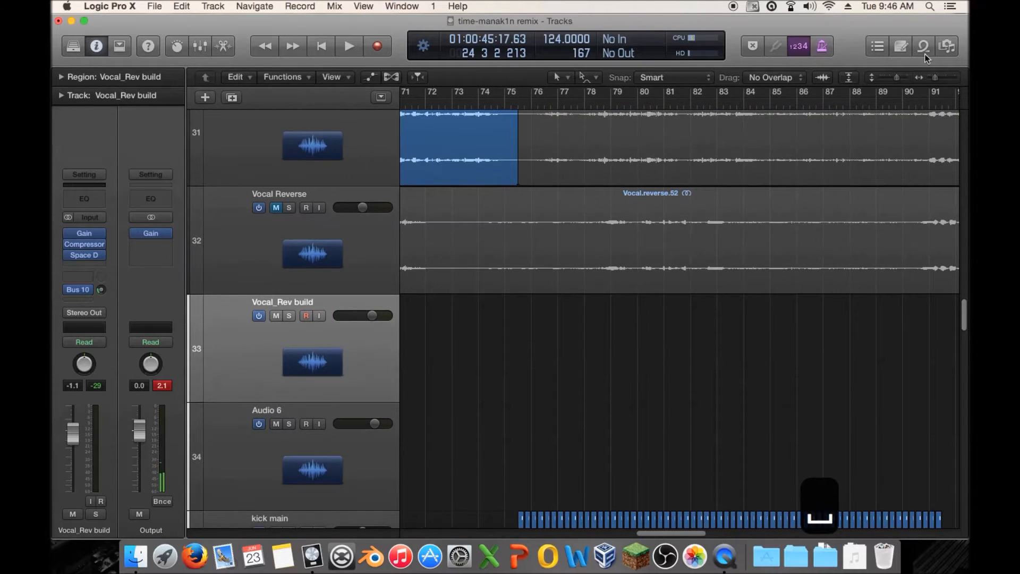
{"action": "left_click_drag", "start_coordinate": [936, 77], "coordinate": [931, 78]}
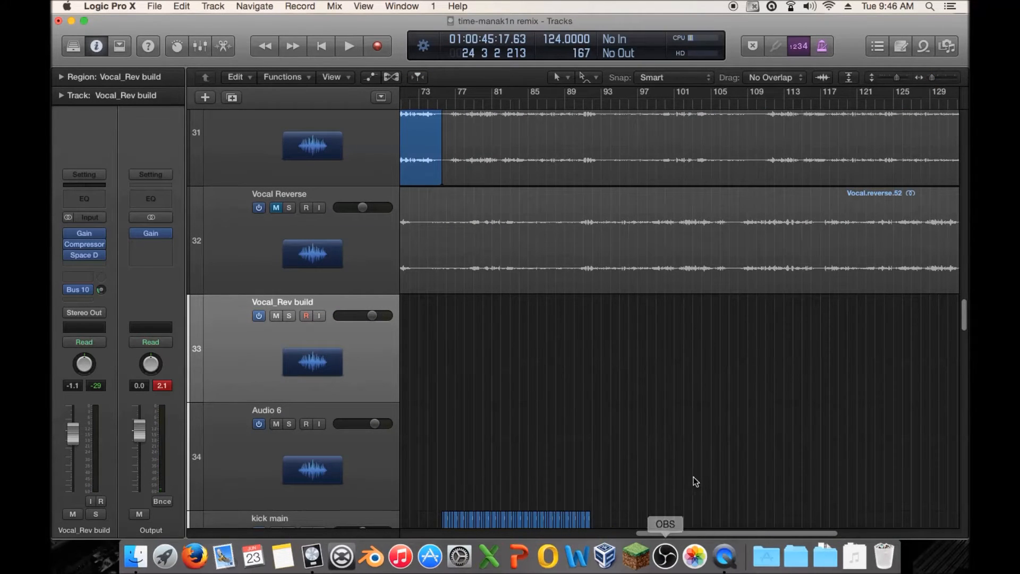
{"action": "left_click_drag", "start_coordinate": [678, 533], "coordinate": [573, 534]}
{"action": "left_click", "coordinate": [642, 106]}
{"action": "key", "text": "space"}
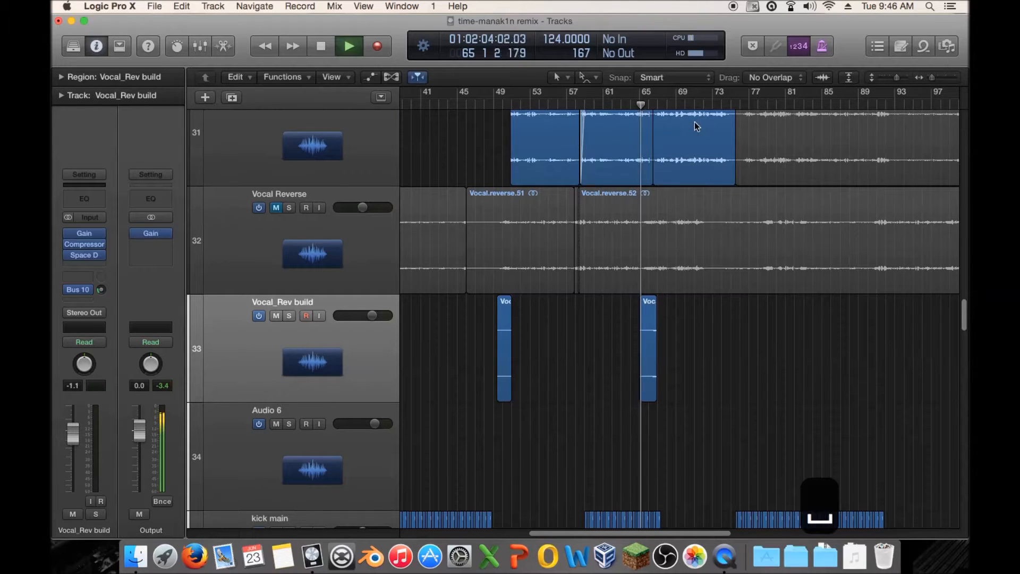
Step: Extend the end of the Vocal_Rev build region at bar 65 to about bar 67 and play the result
{"action": "left_click_drag", "start_coordinate": [935, 77], "coordinate": [954, 78]}
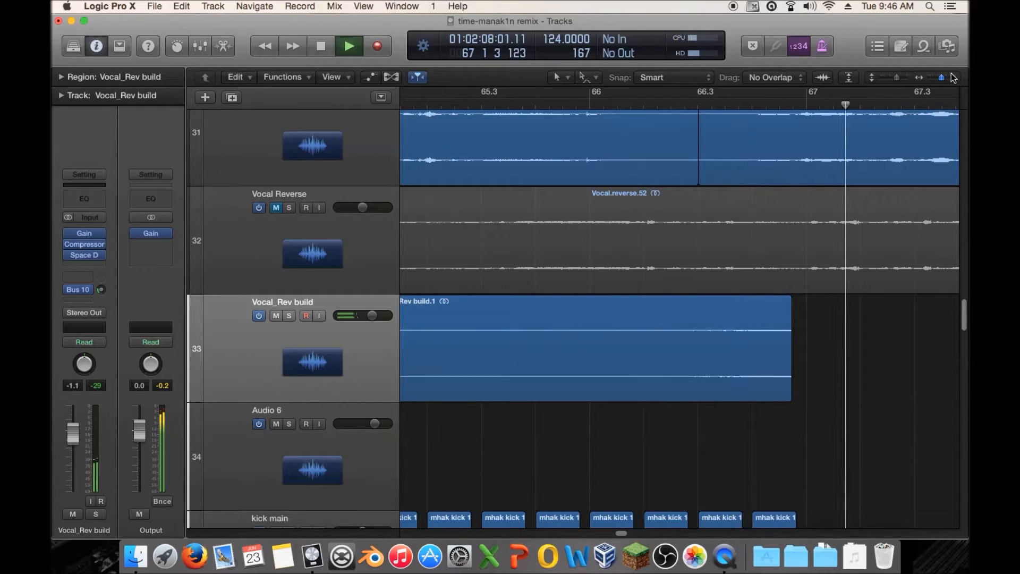
{"action": "key", "text": "space"}
{"action": "left_click_drag", "start_coordinate": [788, 386], "coordinate": [762, 382]}
{"action": "double_click", "coordinate": [638, 104]}
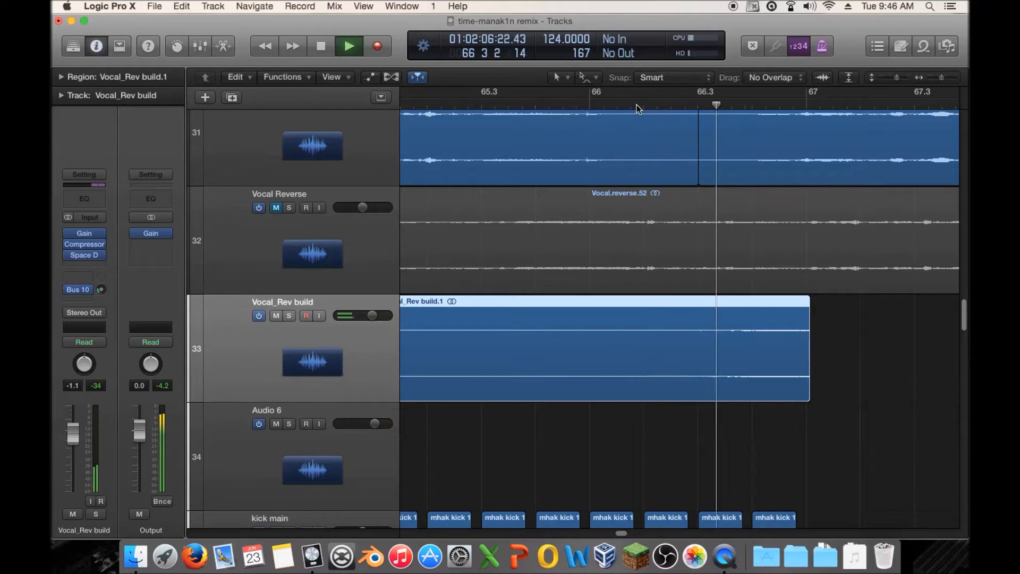
{"action": "key", "text": "space"}
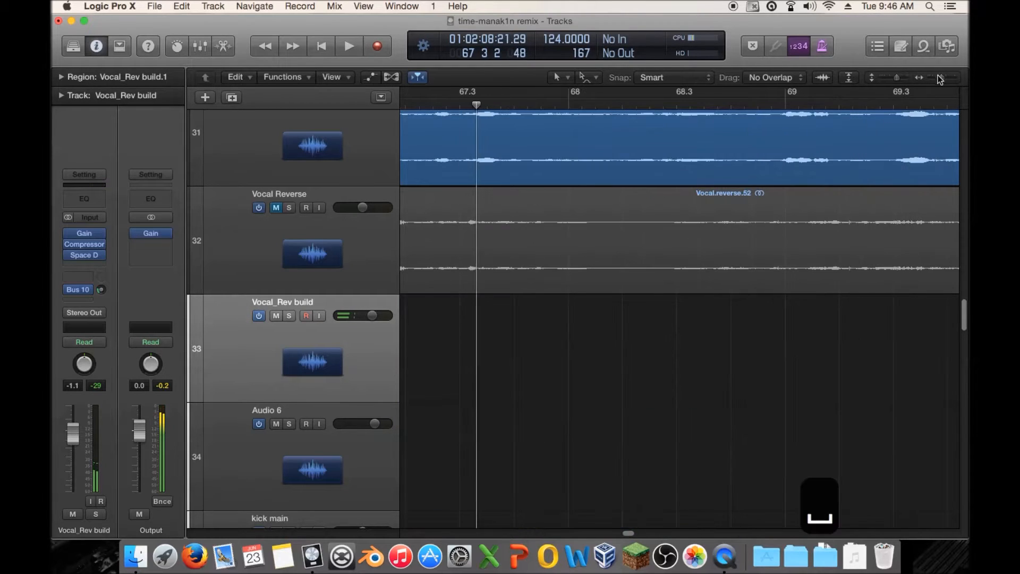
Step: Play the reversed-vocal transition from about bar 50 into bar 51
{"action": "scroll", "coordinate": [642, 227], "scroll_direction": "down", "scroll_amount": 5}
{"action": "scroll", "coordinate": [642, 226], "scroll_direction": "left", "scroll_amount": 3}
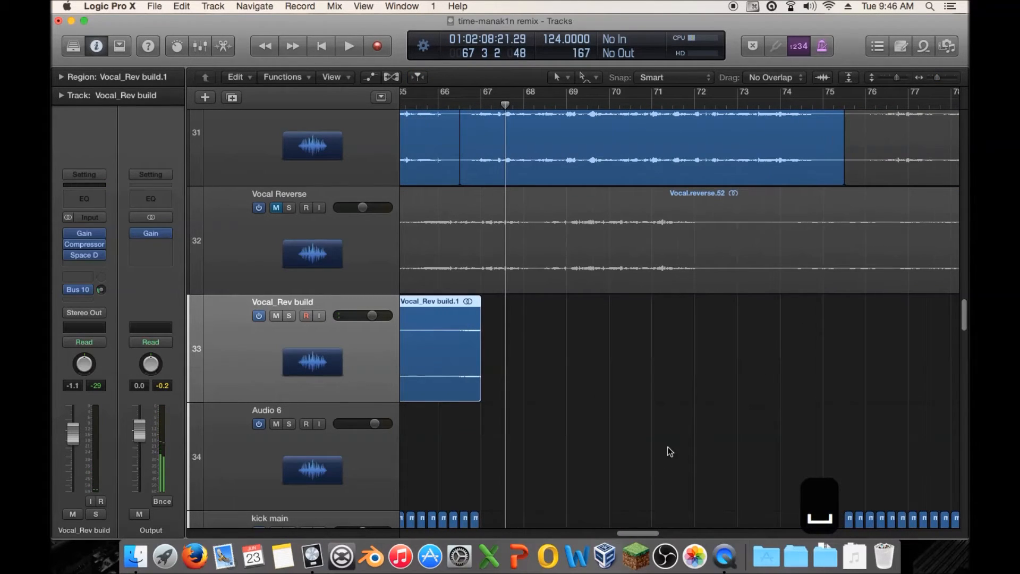
{"action": "left_click_drag", "start_coordinate": [635, 535], "coordinate": [567, 534]}
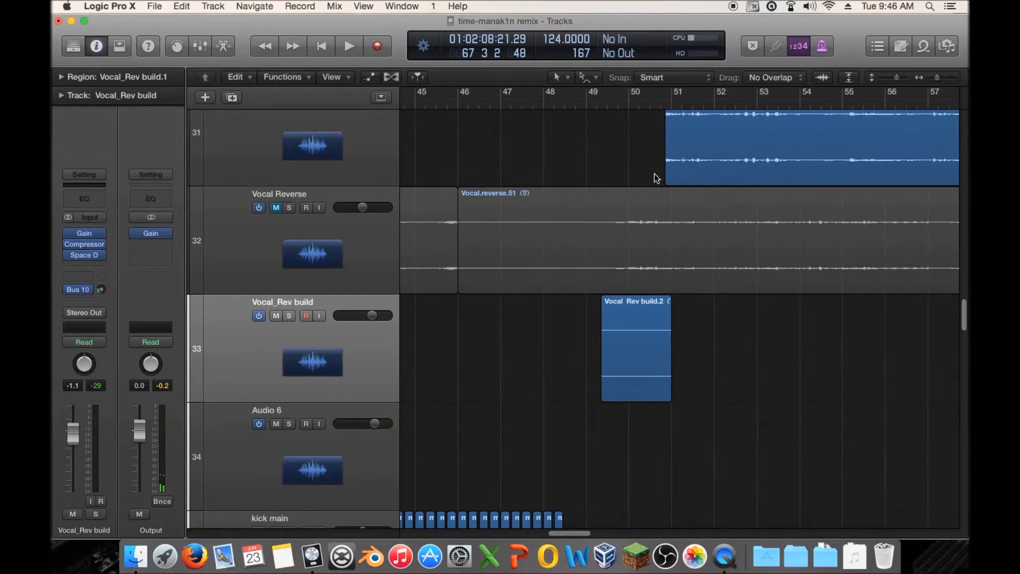
{"action": "left_click", "coordinate": [642, 103]}
{"action": "key", "text": "space"}
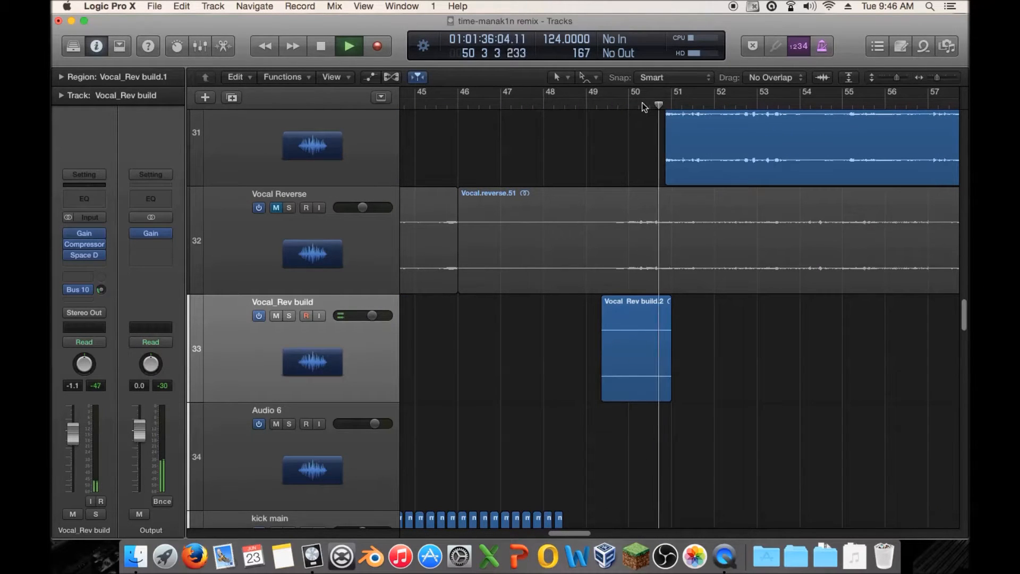
{"action": "key", "text": "space"}
Step: Play the transition into the second drop from about bar 73 through bar 79
{"action": "left_click_drag", "start_coordinate": [937, 77], "coordinate": [879, 79]}
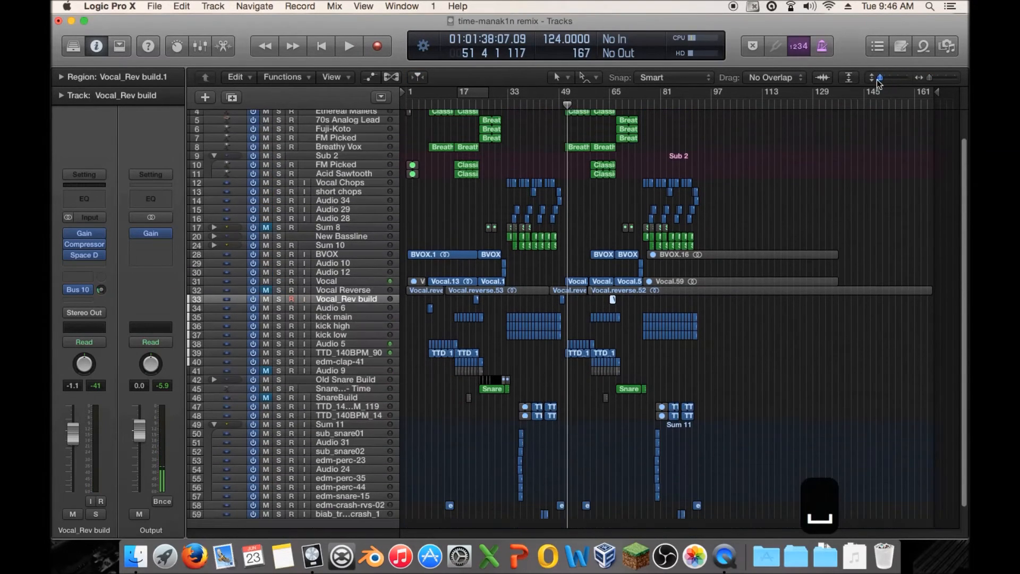
{"action": "left_click", "coordinate": [636, 104]}
{"action": "key", "text": "space"}
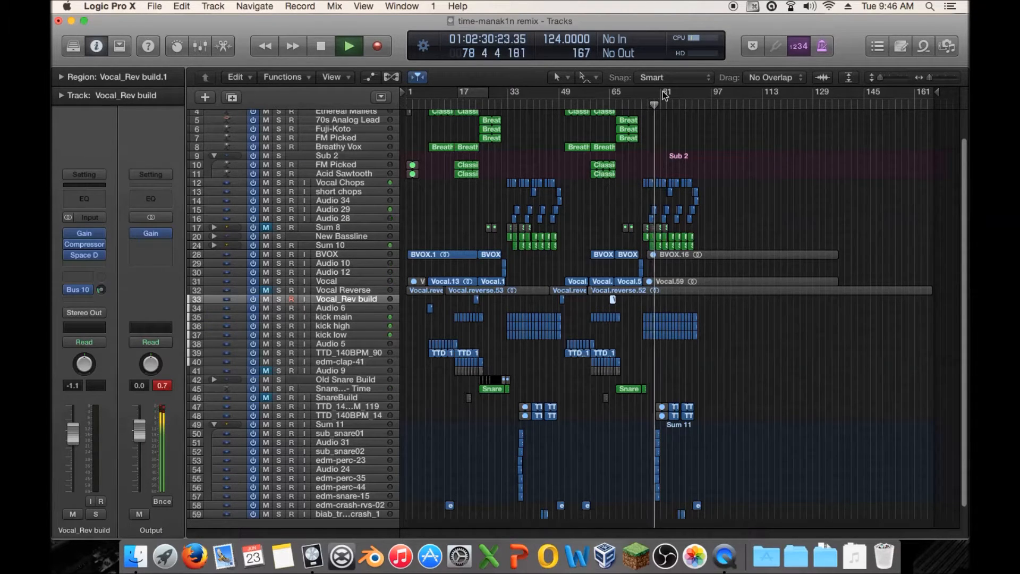
{"action": "key", "text": "space"}
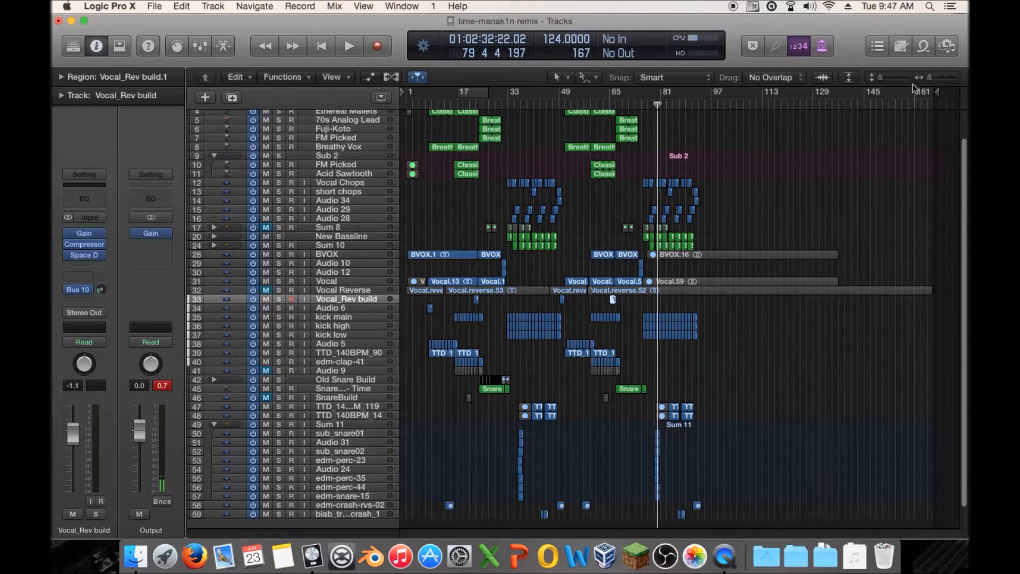
Step: Display the track automation and play the second drop from about bar 77
{"action": "key", "text": "a"}
{"action": "scroll", "coordinate": [733, 213], "scroll_direction": "up", "scroll_amount": 10}
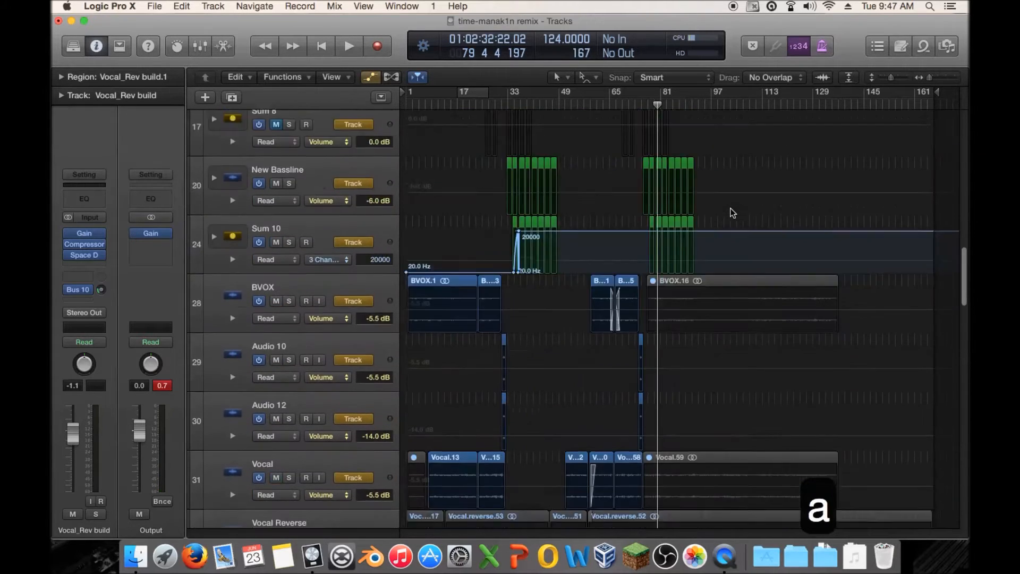
{"action": "left_click_drag", "start_coordinate": [932, 80], "coordinate": [935, 78]}
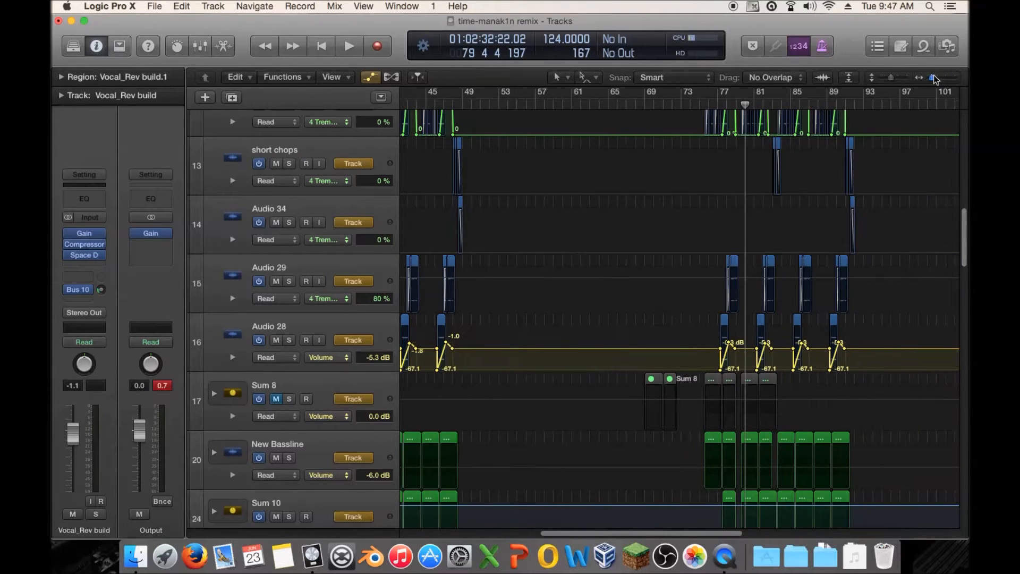
{"action": "left_click", "coordinate": [708, 105]}
{"action": "left_click", "coordinate": [719, 107]}
{"action": "key", "text": "space"}
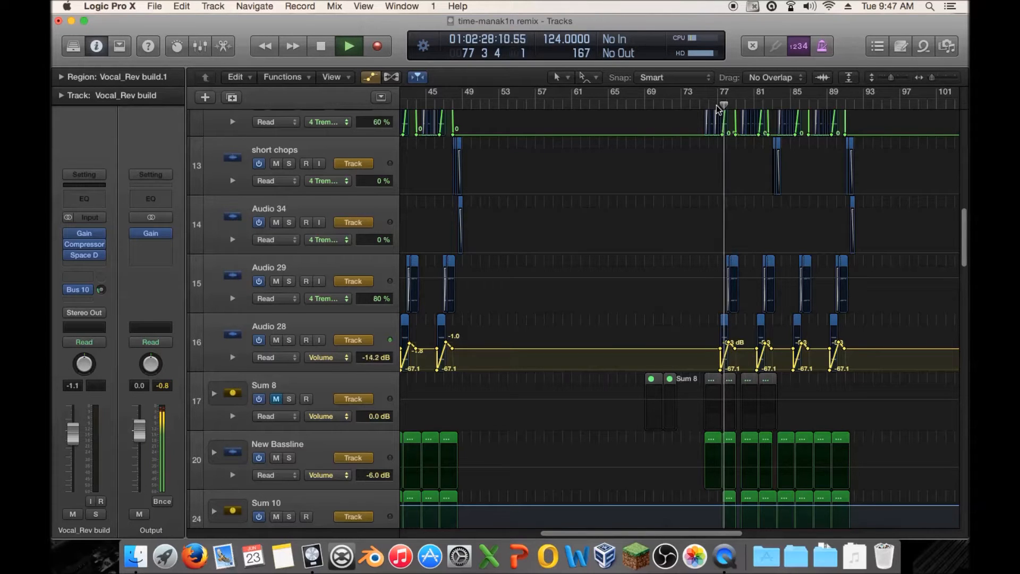
{"action": "key", "text": "space"}
Step: Open the ClipDist Output Gain automation lane of the Sum 10 track and compare the automation in both drops
{"action": "scroll", "coordinate": [640, 266], "scroll_direction": "down", "scroll_amount": 5}
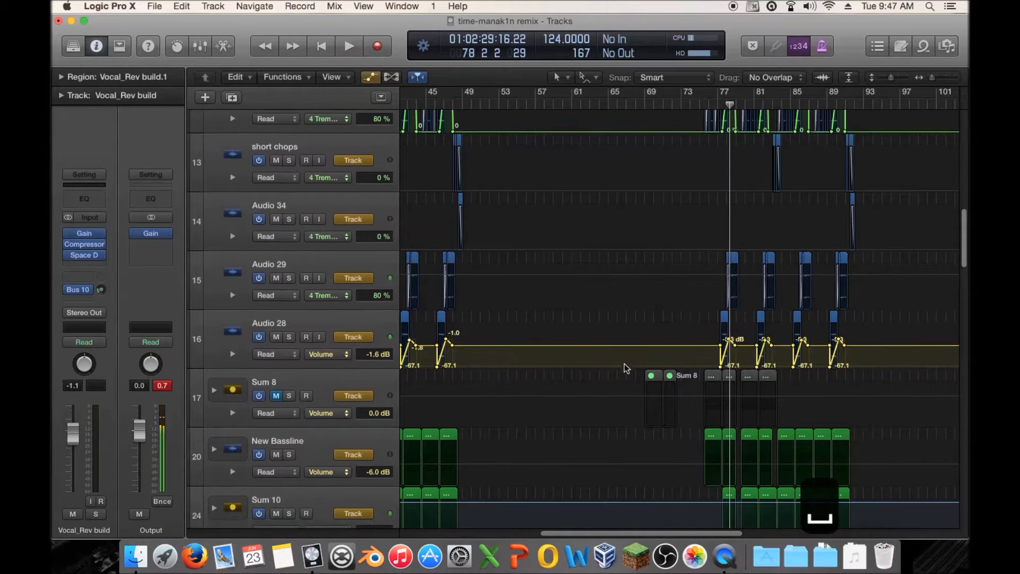
{"action": "key", "text": "a"}
{"action": "key", "text": "a"}
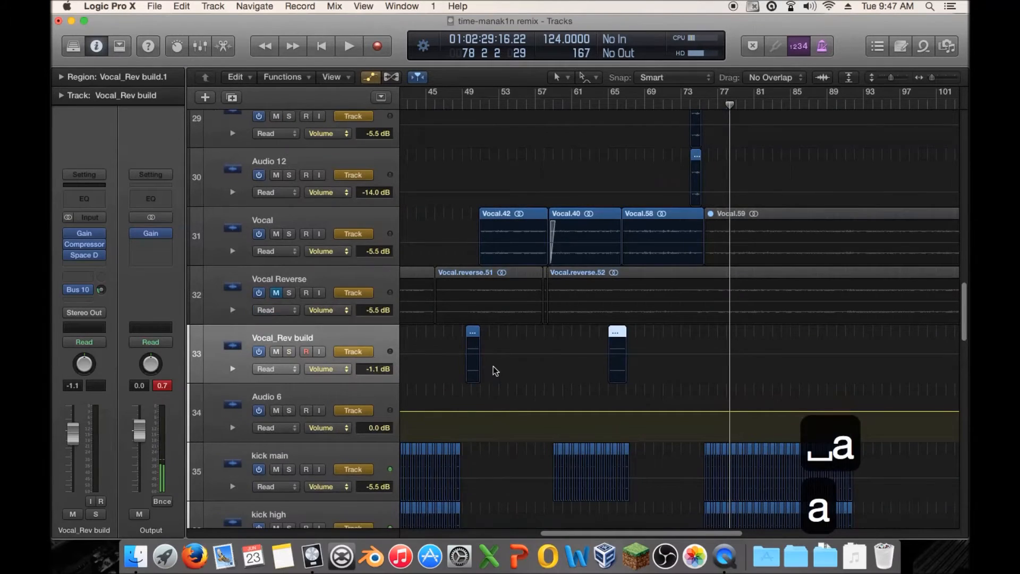
{"action": "scroll", "coordinate": [496, 371], "scroll_direction": "up", "scroll_amount": 5}
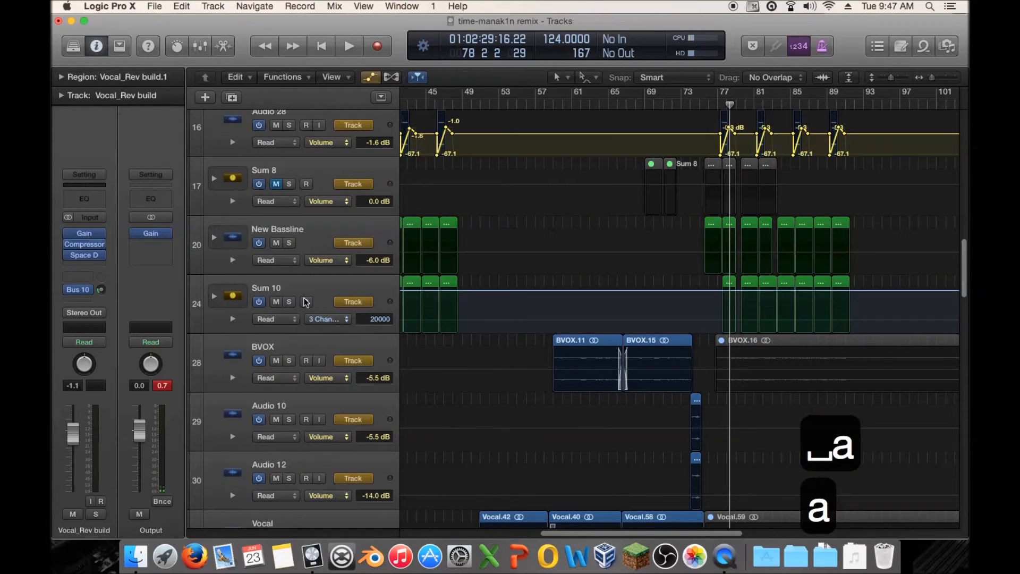
{"action": "left_click", "coordinate": [212, 330]}
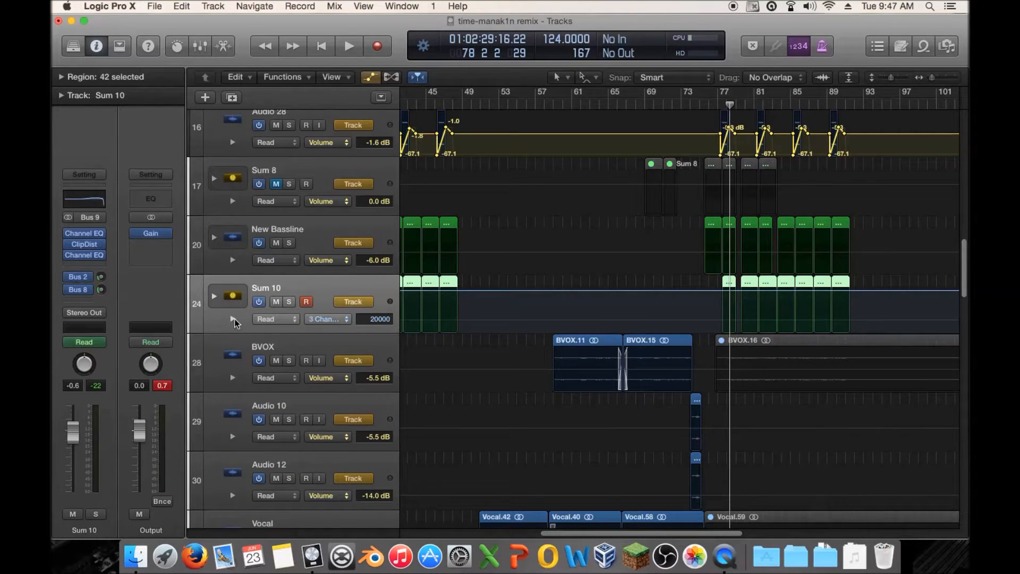
{"action": "left_click", "coordinate": [233, 319]}
{"action": "left_click_drag", "start_coordinate": [647, 533], "coordinate": [594, 535]}
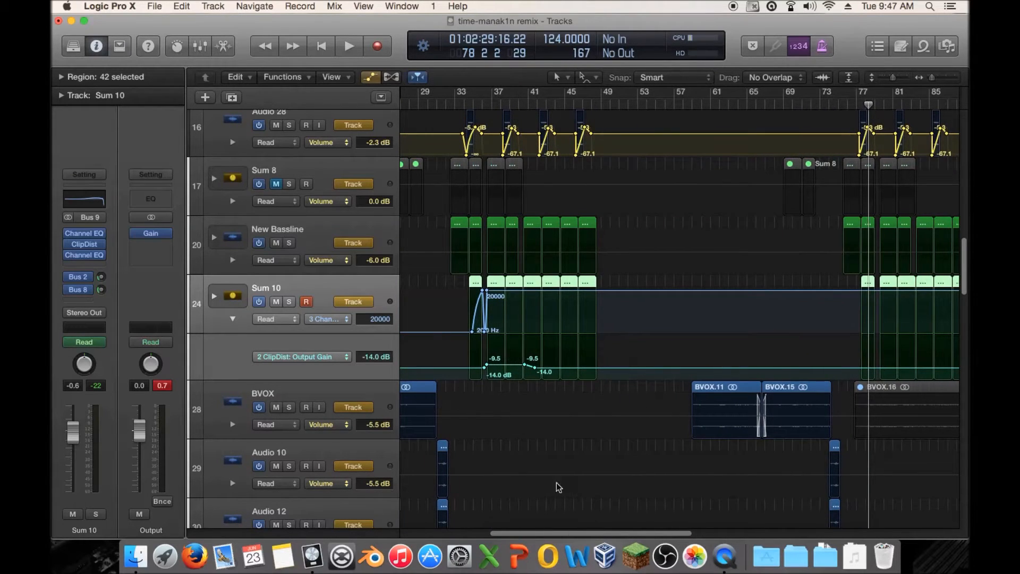
{"action": "left_click_drag", "start_coordinate": [936, 81], "coordinate": [929, 80]}
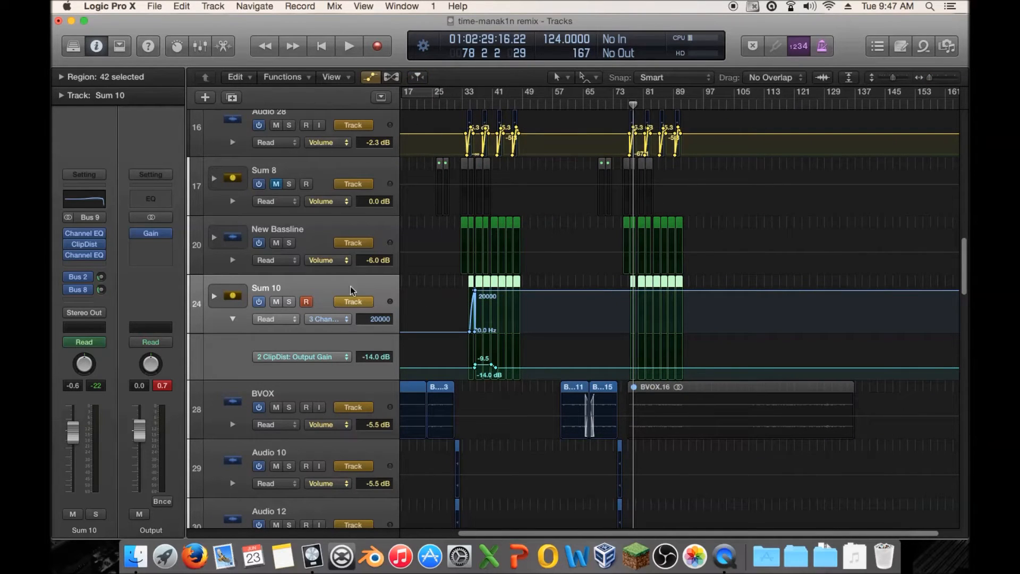
Step: Replace the second drop's Sum 10 regions with a fresh copy of the first drop's regions from the expanded Sum 10 stack
{"action": "key", "text": "a"}
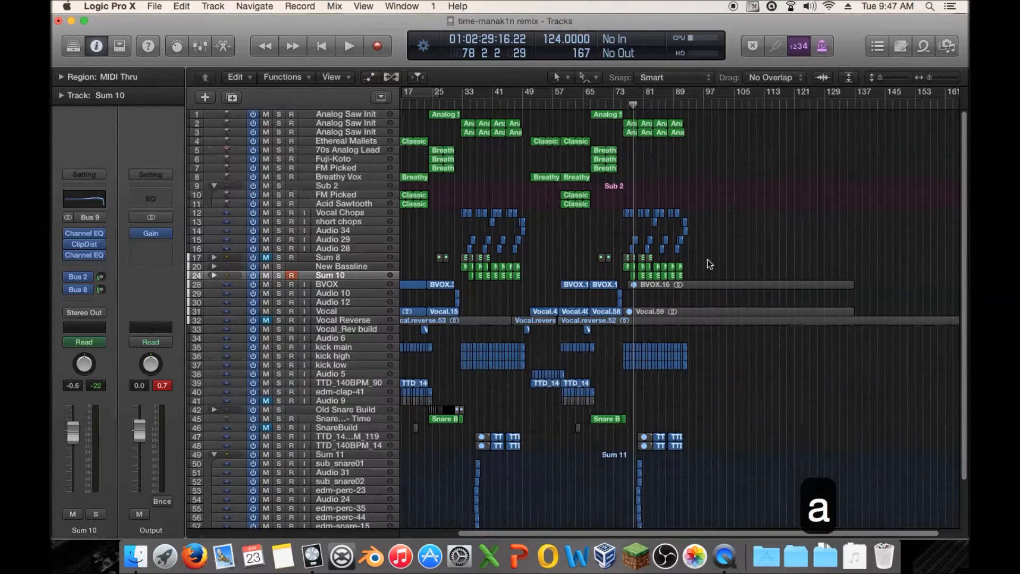
{"action": "left_click_drag", "start_coordinate": [679, 277], "coordinate": [471, 276]}
{"action": "key", "text": "Delete"}
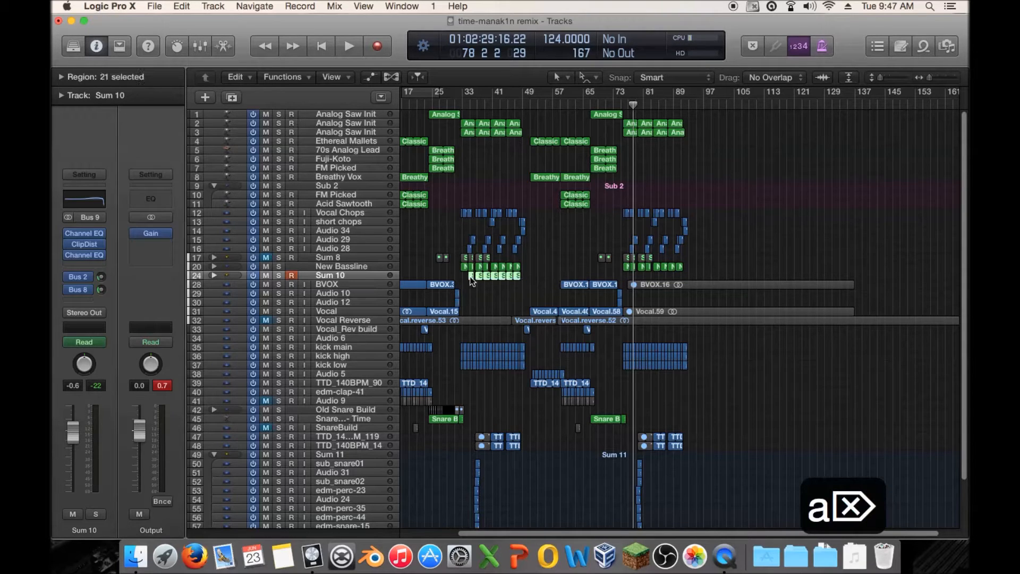
{"action": "left_click", "coordinate": [213, 276]}
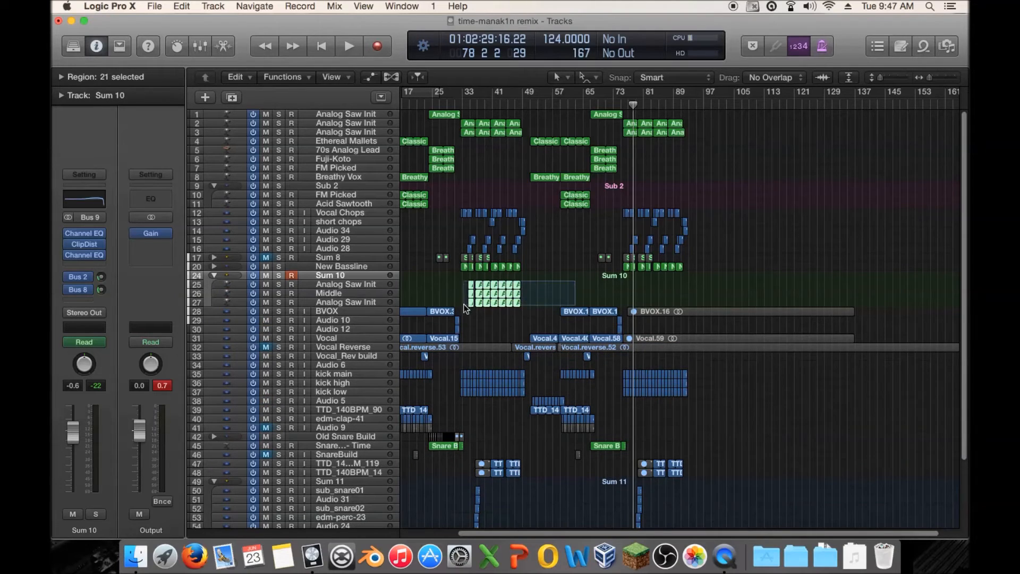
{"action": "left_click_drag", "start_coordinate": [468, 287], "coordinate": [635, 286]}
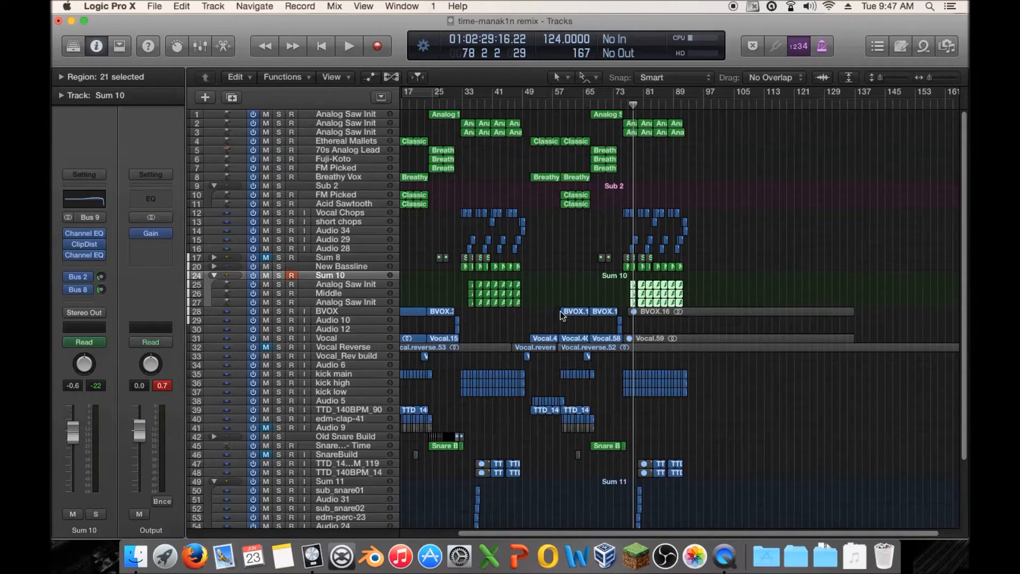
Step: Check the automation on the Sum 10 subtracks for both drops, with the Analog Saw Init track selected
{"action": "left_click", "coordinate": [349, 286]}
{"action": "key", "text": "a"}
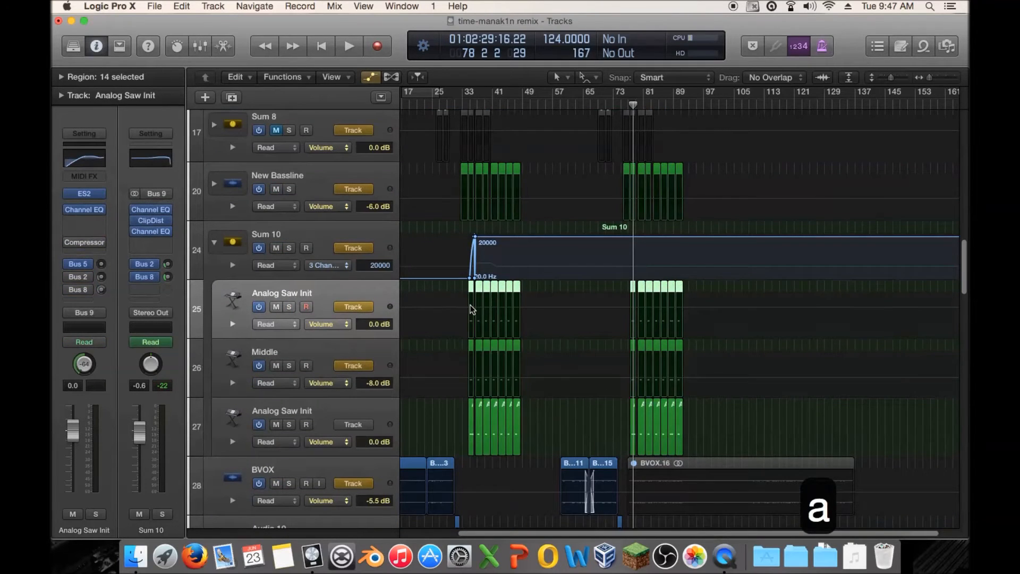
{"action": "key", "text": "a"}
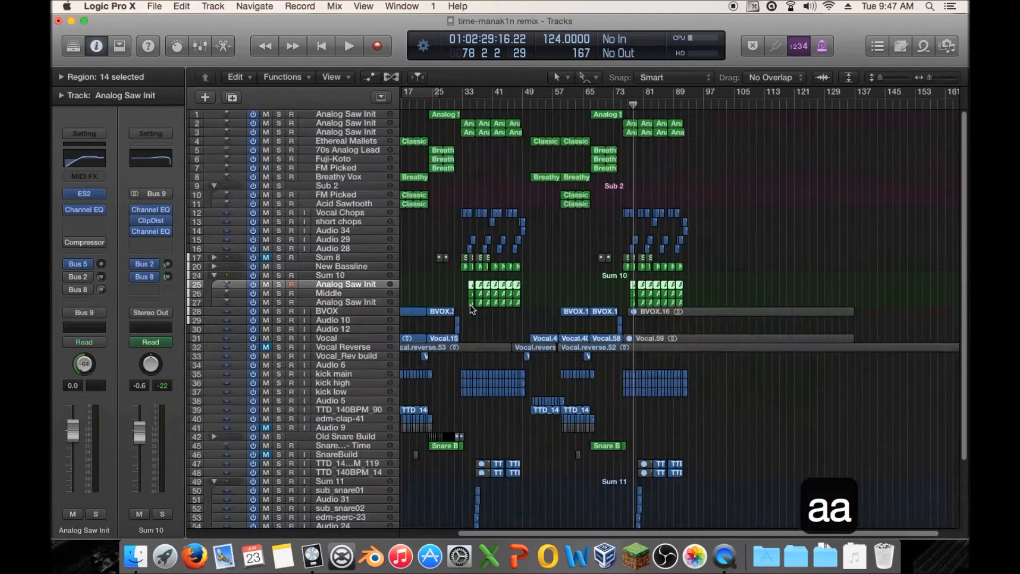
Step: Create an empty region on the Sum 10 stack track spanning the first drop from about bar 33, and select that track
{"action": "right_click", "coordinate": [472, 276]}
{"action": "left_click", "coordinate": [473, 276]}
{"action": "mouse_move", "coordinate": [473, 277]}
{"action": "left_mouse_down"}
{"action": "mouse_move", "coordinate": [527, 280]}
{"action": "mouse_move", "coordinate": [463, 276]}
{"action": "left_mouse_up"}
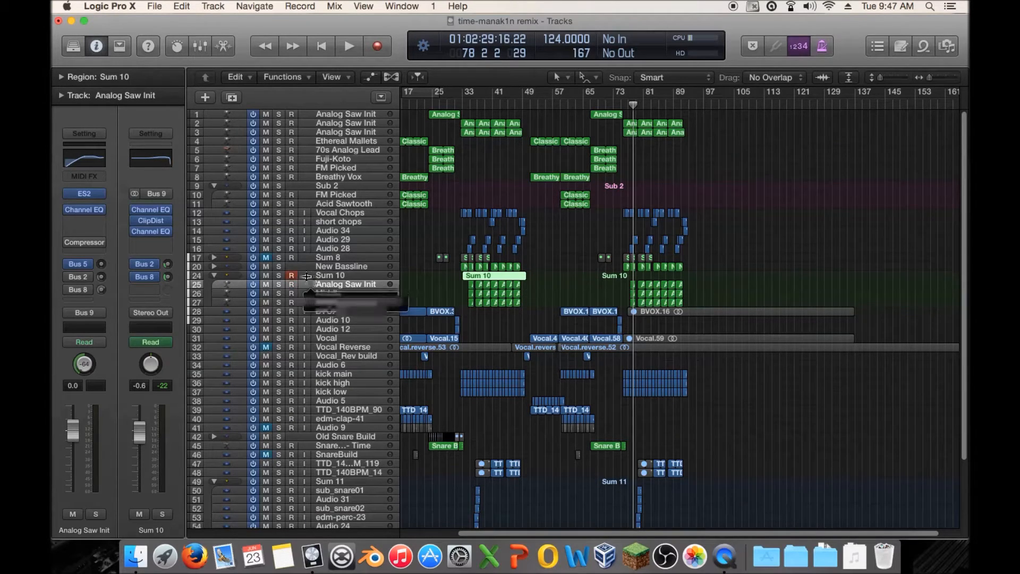
{"action": "left_click", "coordinate": [317, 276]}
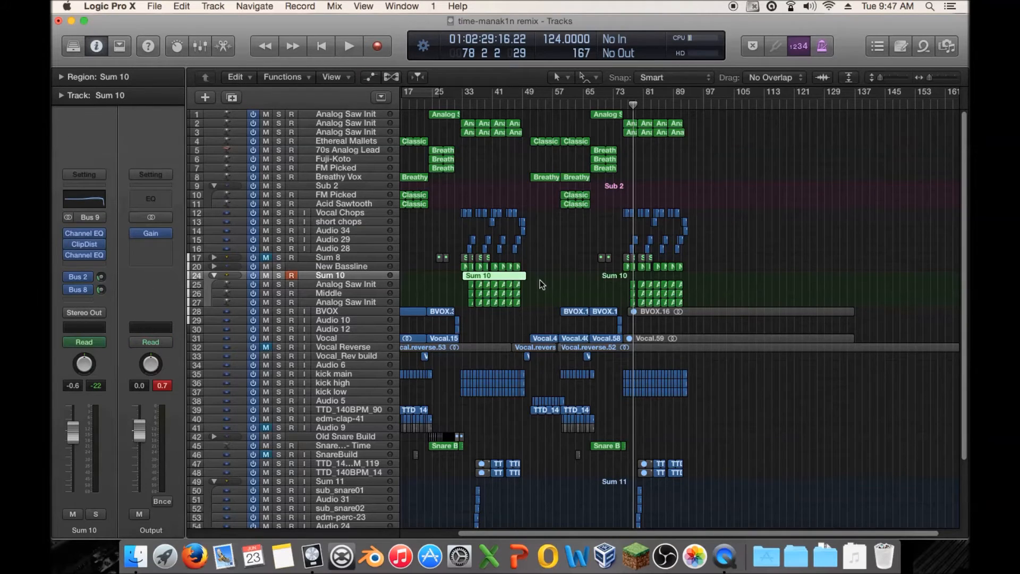
Step: Copy the empty Sum 10 region from the first drop to bar 76, including its automation data
{"action": "key", "text": "a"}
{"action": "left_click_drag", "start_coordinate": [480, 282], "coordinate": [642, 282]}
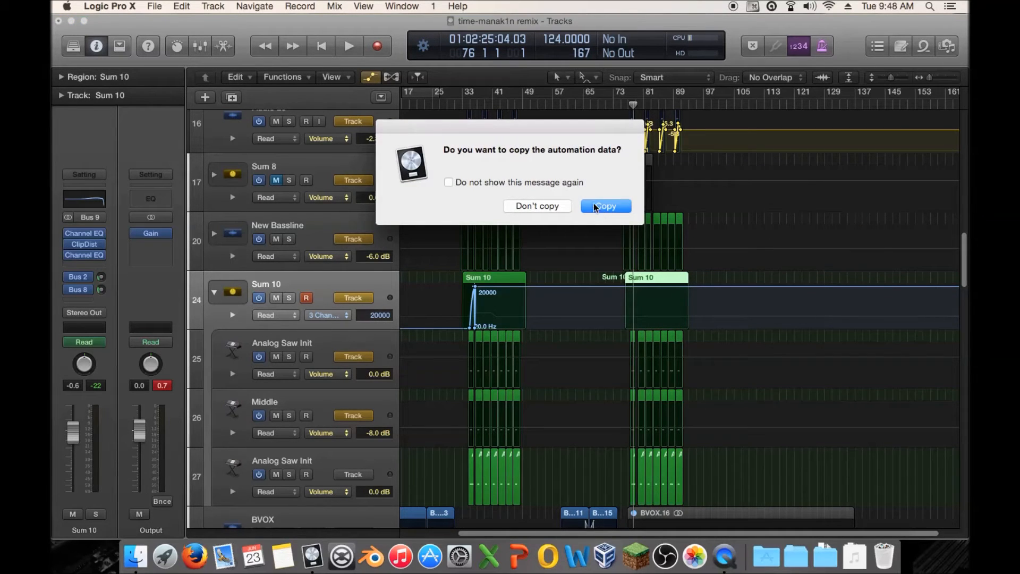
{"action": "left_click", "coordinate": [601, 206]}
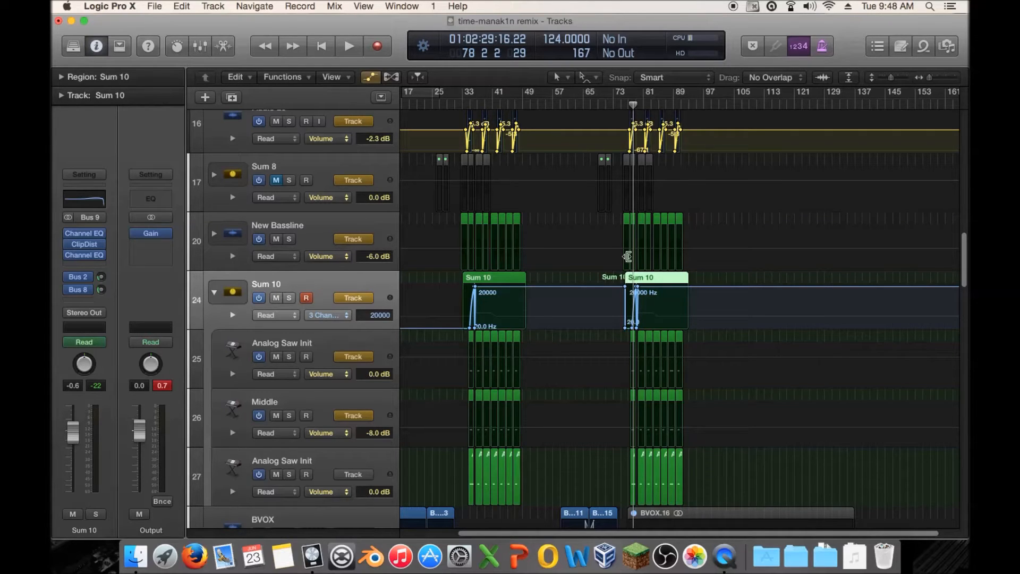
Step: Play the second drop from about bar 76 to bar 92, hiding the automation and collapsing the Sum 10 stack meanwhile
{"action": "left_click", "coordinate": [622, 105]}
{"action": "key", "text": "space"}
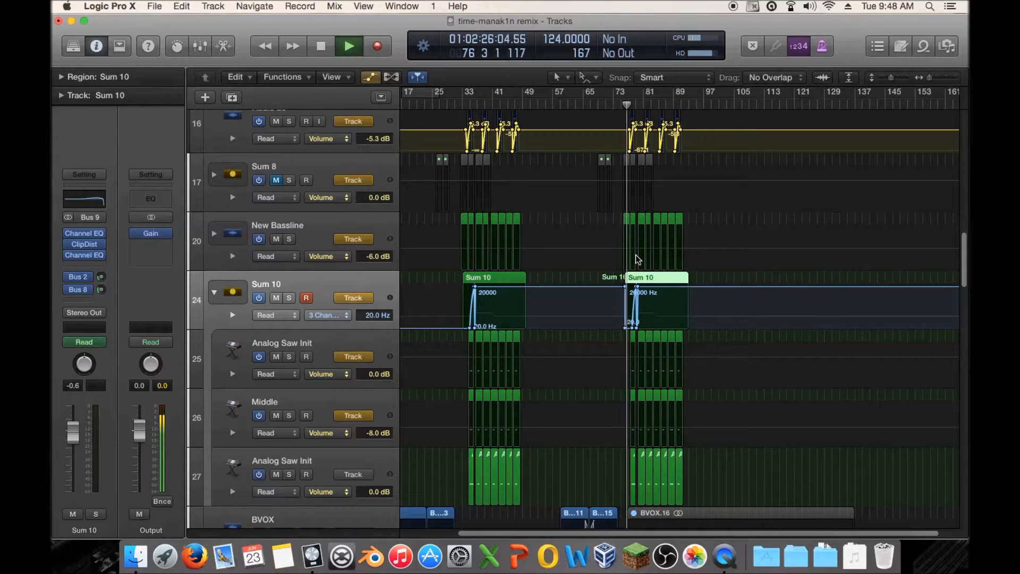
{"action": "scroll", "coordinate": [694, 308], "scroll_direction": "down", "scroll_amount": 5}
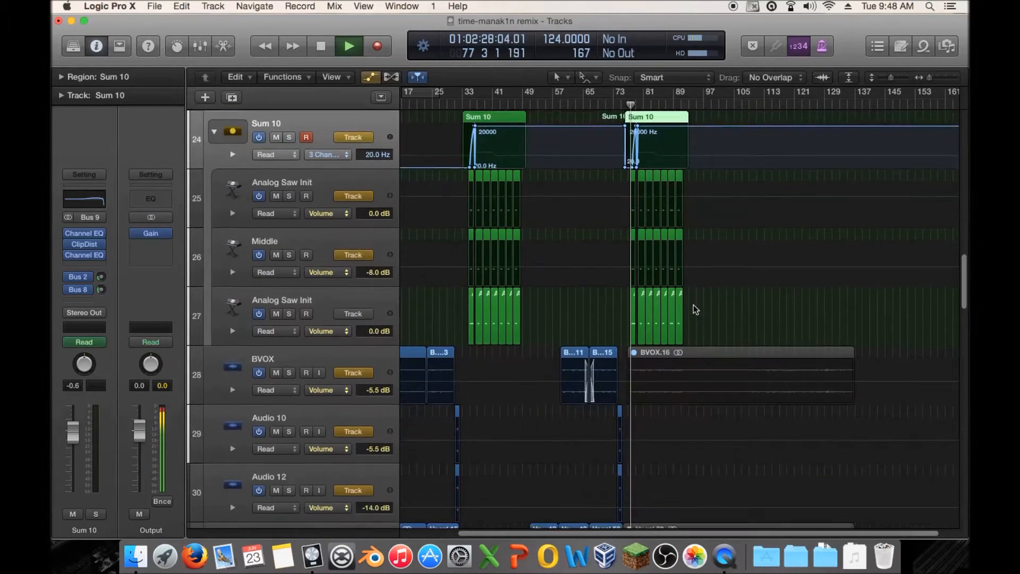
{"action": "scroll", "coordinate": [696, 309], "scroll_direction": "up", "scroll_amount": 5}
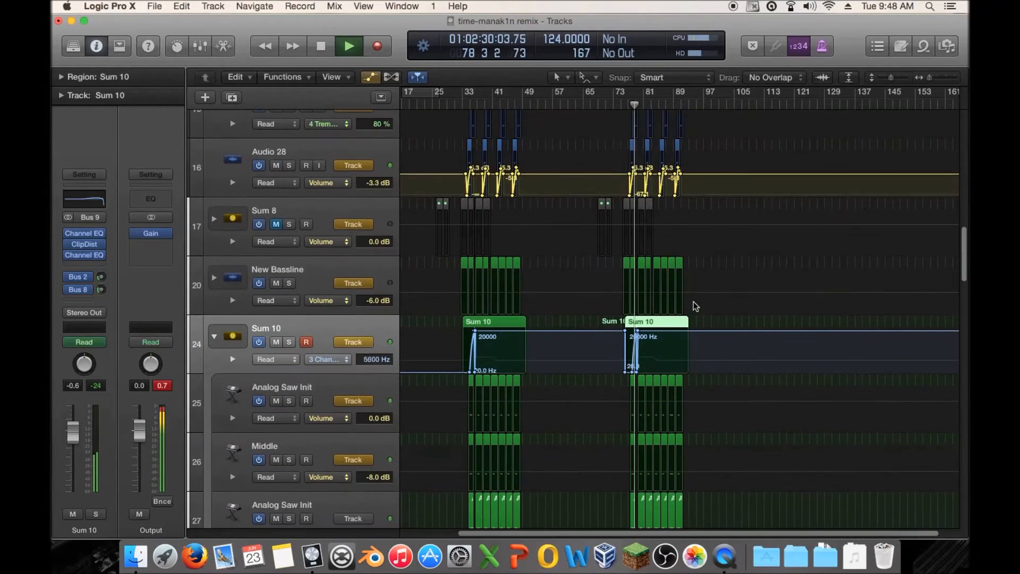
{"action": "key", "text": "a"}
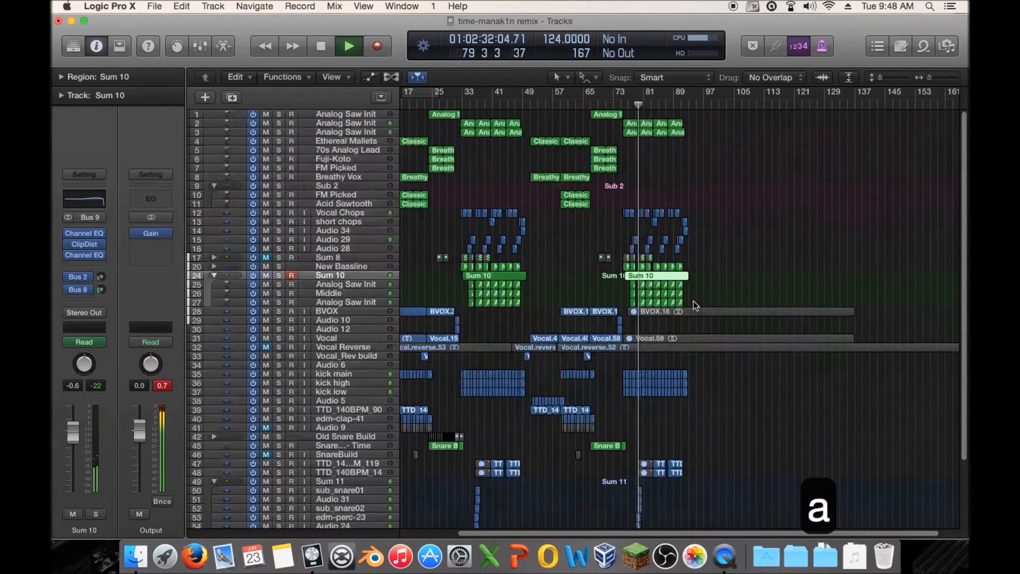
{"action": "left_click", "coordinate": [214, 275]}
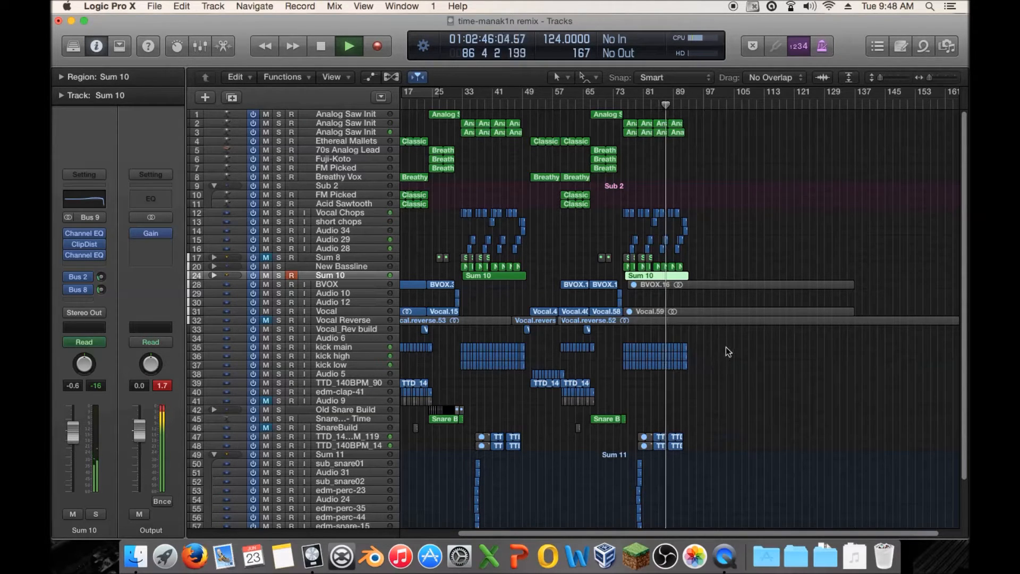
{"action": "mouse_move", "coordinate": [479, 533]}
{"action": "left_mouse_down"}
{"action": "mouse_move", "coordinate": [413, 532]}
{"action": "mouse_move", "coordinate": [488, 532]}
{"action": "left_mouse_up"}
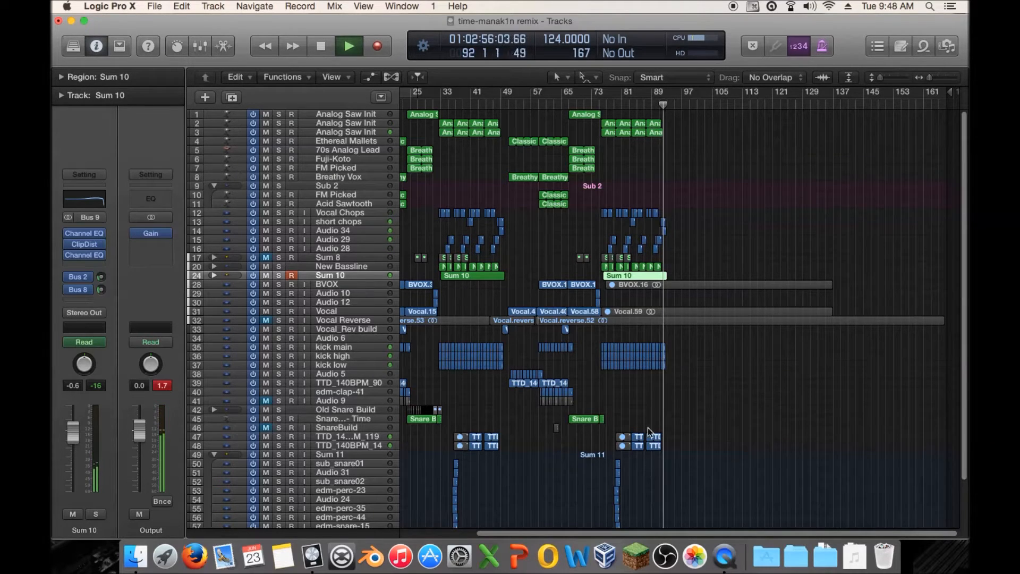
{"action": "key", "text": "space"}
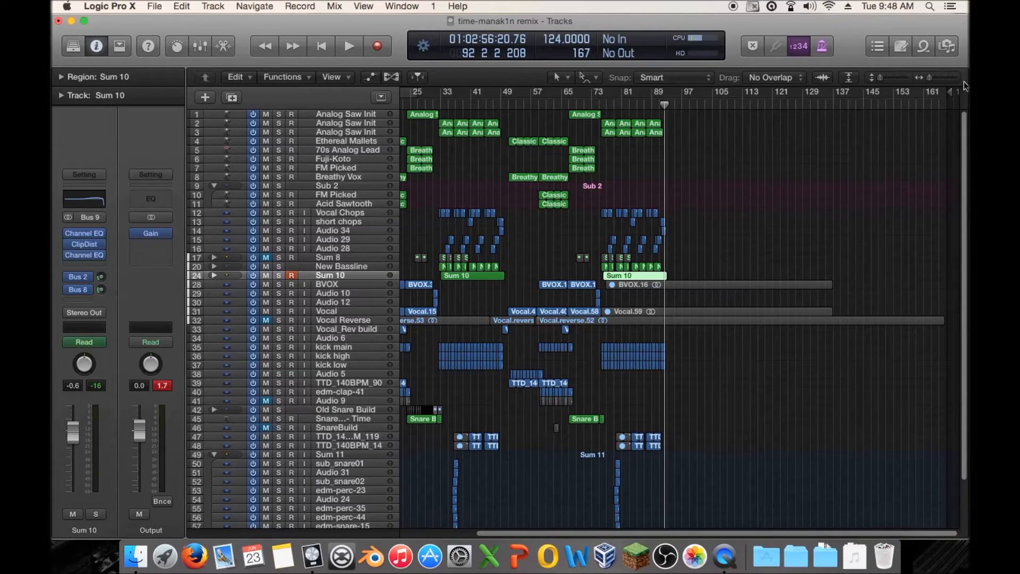
Step: Copy the second drop's kick main, kick high and kick low regions 16 bars later
{"action": "left_click_drag", "start_coordinate": [930, 78], "coordinate": [882, 78]}
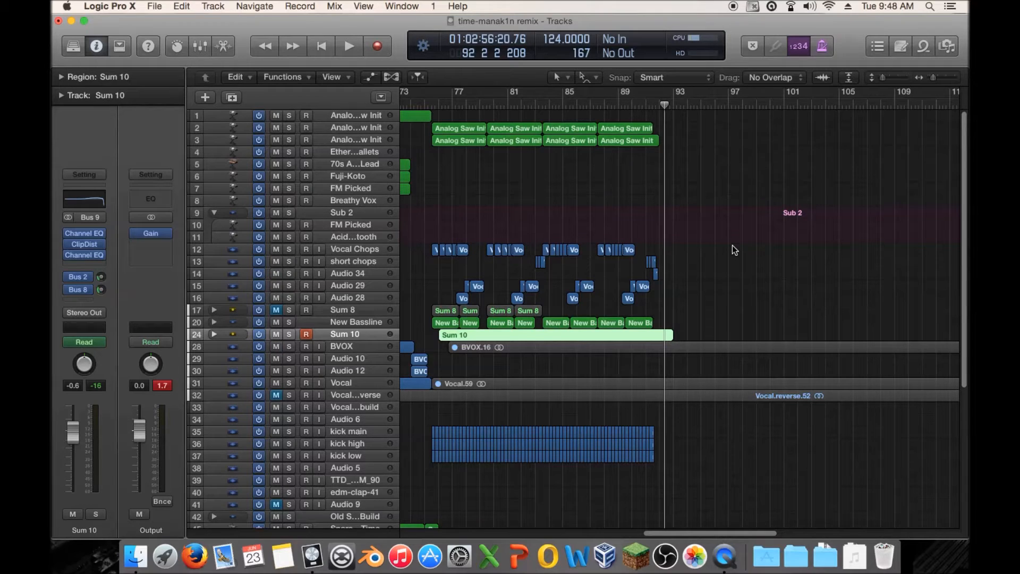
{"action": "left_click_drag", "start_coordinate": [707, 421], "coordinate": [655, 454]}
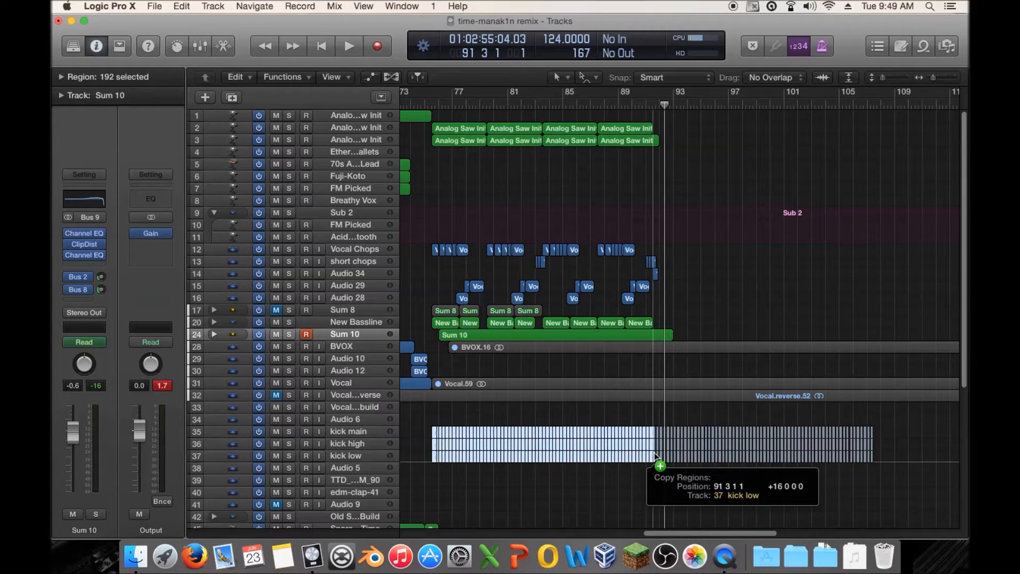
{"action": "left_click_drag", "start_coordinate": [655, 452], "coordinate": [655, 452]}
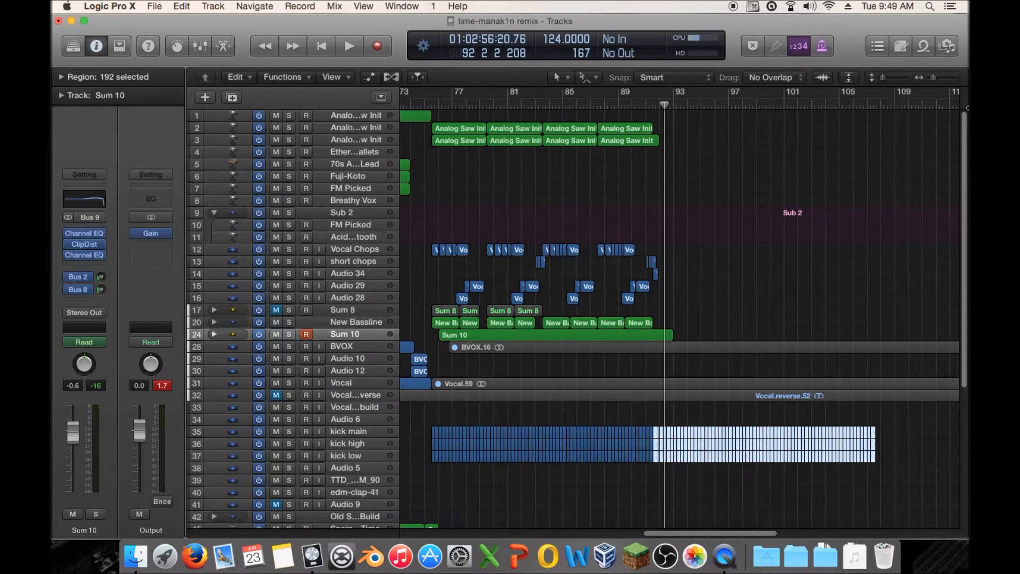
Step: Play the transition from about bar 91 into the extended kicks and stop at about bar 93
{"action": "left_click_drag", "start_coordinate": [935, 75], "coordinate": [936, 75]}
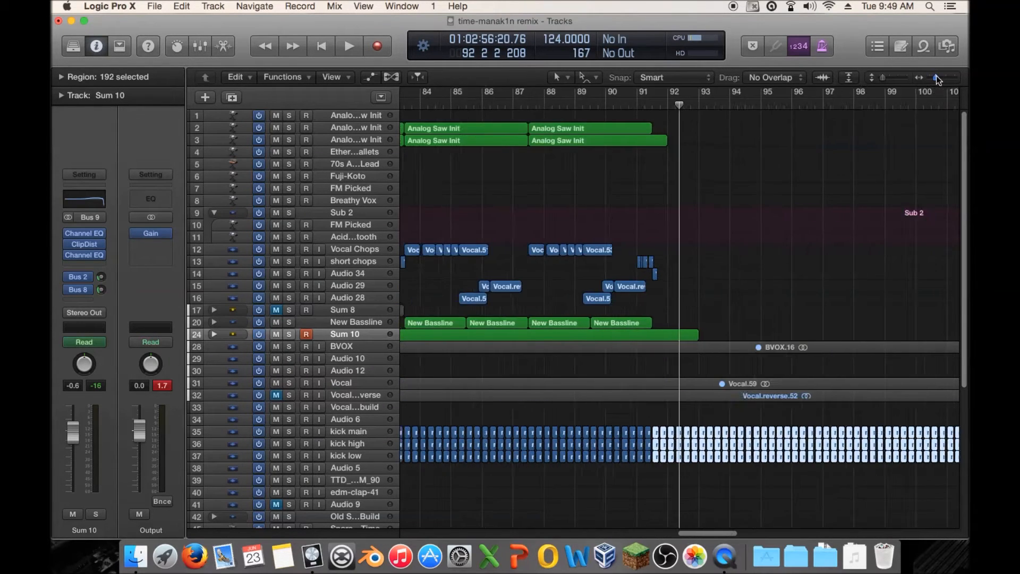
{"action": "double_click", "coordinate": [635, 103]}
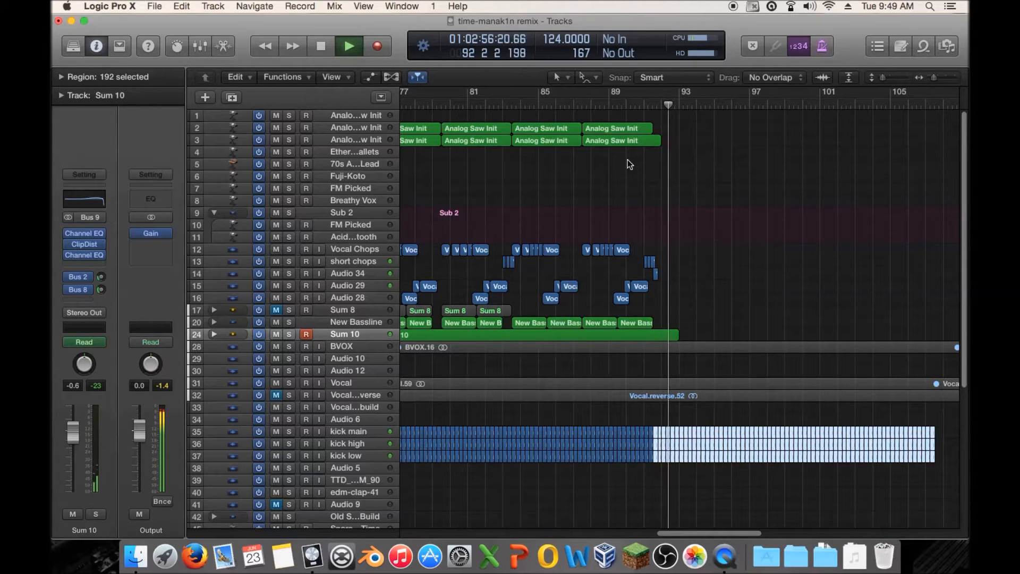
{"action": "left_click_drag", "start_coordinate": [935, 78], "coordinate": [931, 78]}
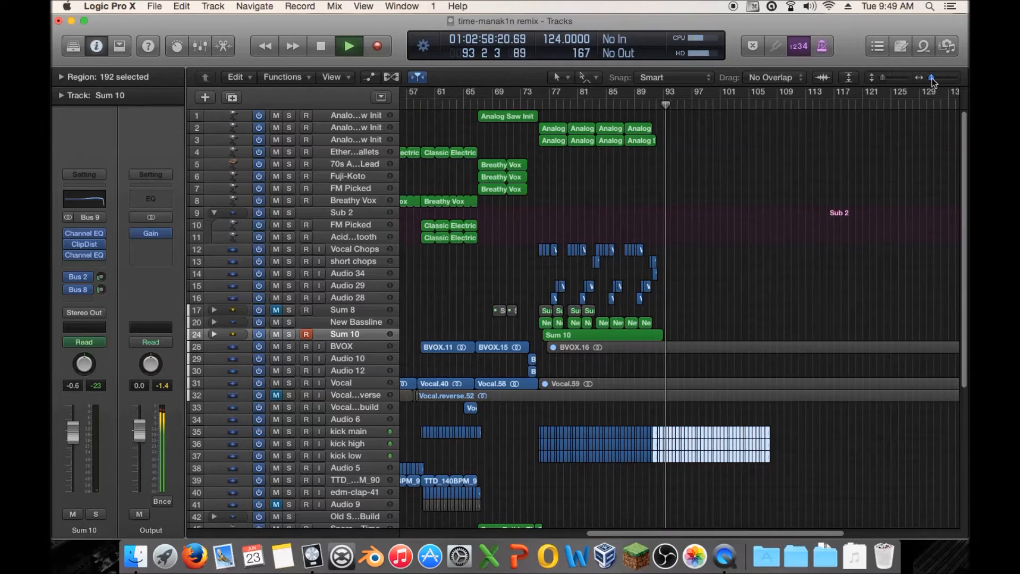
{"action": "key", "text": "space"}
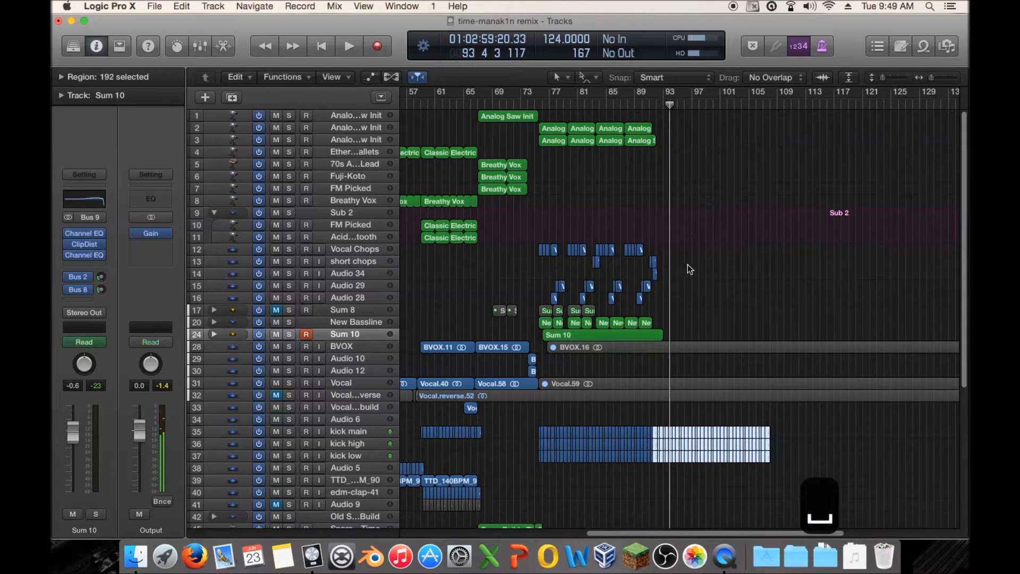
Step: Play the second drop's vocal chops from about bar 82 and again from about bar 86
{"action": "left_click_drag", "start_coordinate": [509, 247], "coordinate": [590, 304]}
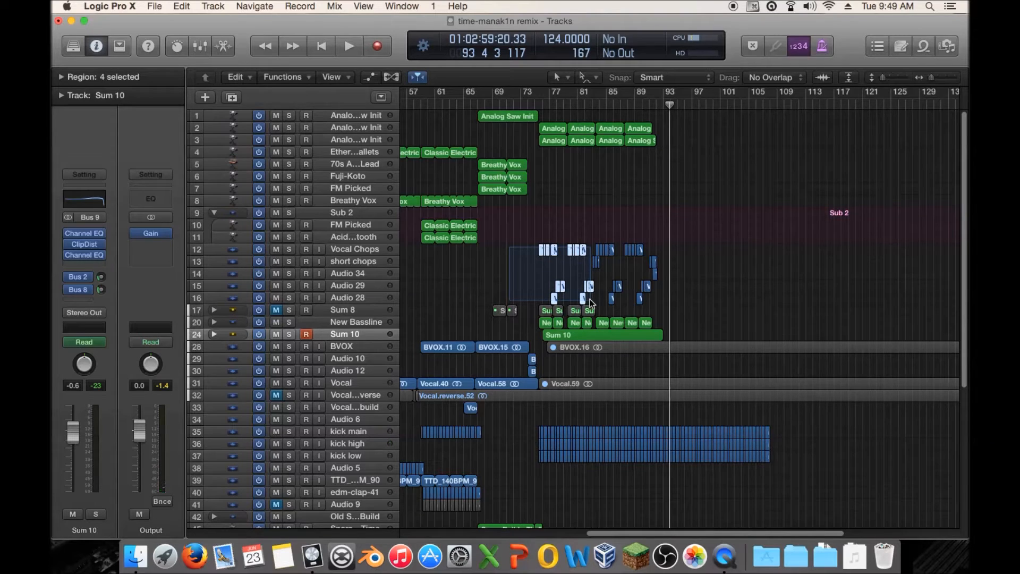
{"action": "left_click_drag", "start_coordinate": [590, 300], "coordinate": [591, 300]}
{"action": "left_click", "coordinate": [596, 299]}
{"action": "double_click", "coordinate": [585, 102]}
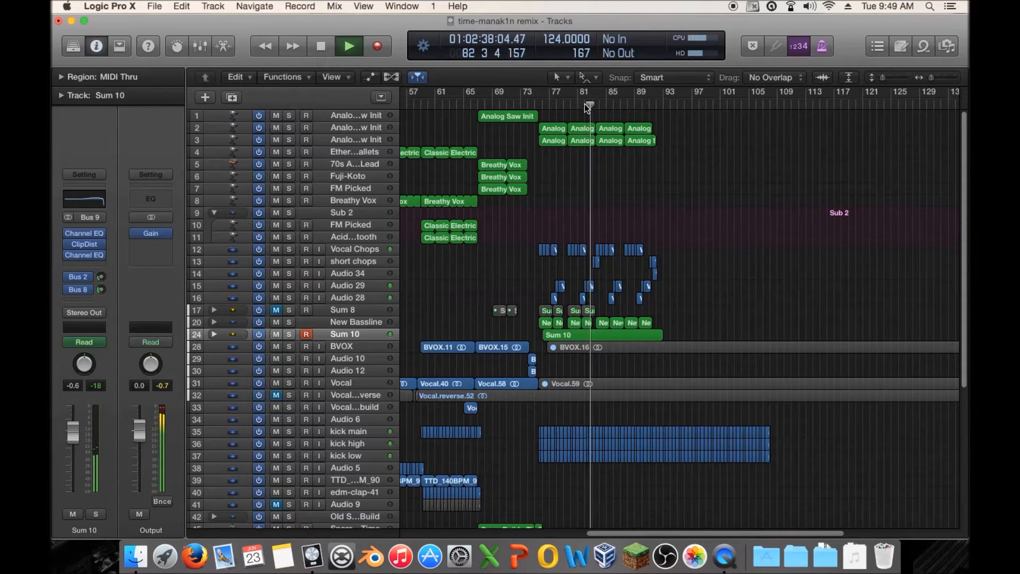
{"action": "left_click", "coordinate": [616, 104]}
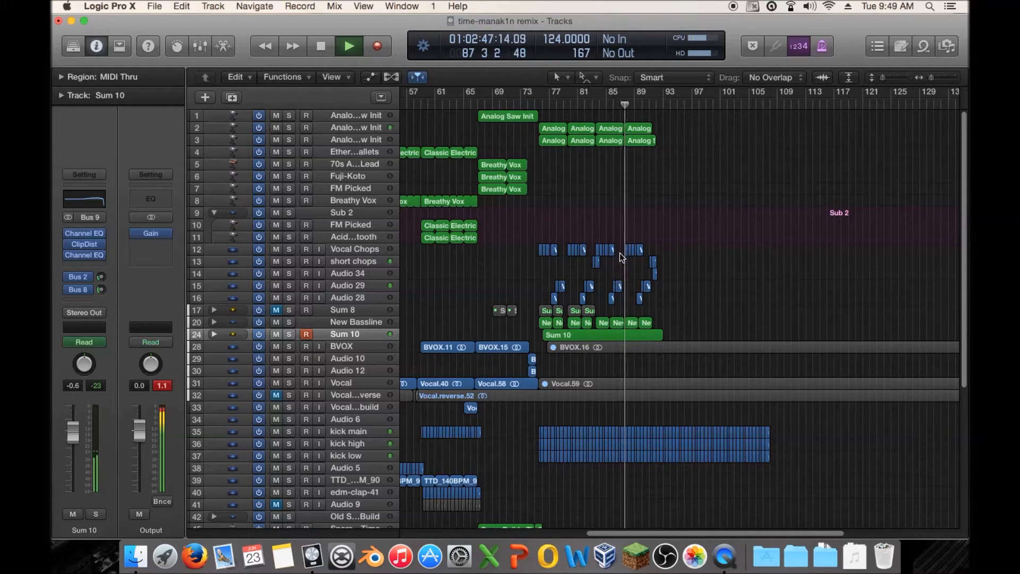
{"action": "key", "text": "space"}
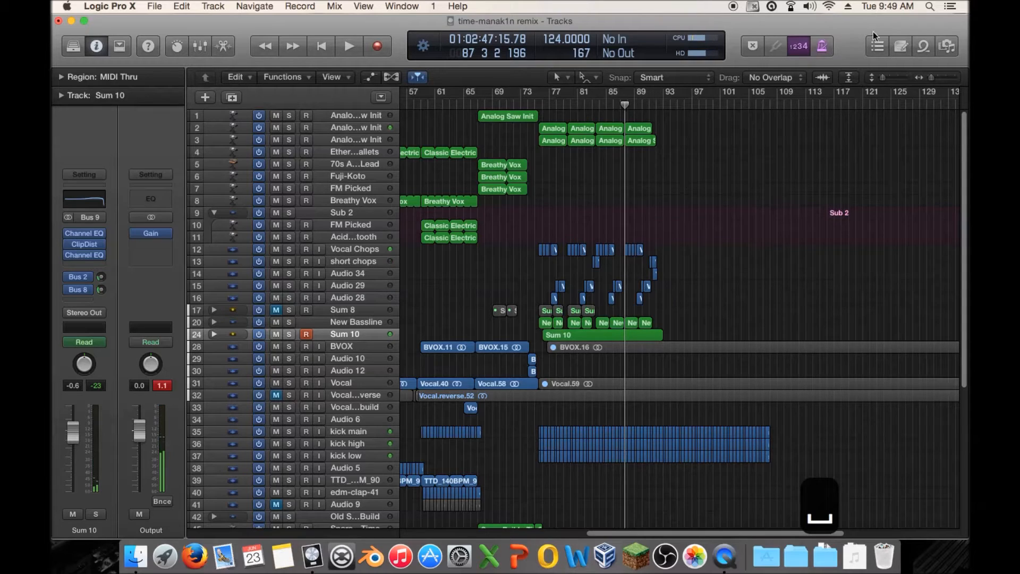
Step: Copy the vocal regions that start at about bar 83 and the biab crash regions before bar 88 so the vocals start at about bar 92
{"action": "left_click_drag", "start_coordinate": [933, 78], "coordinate": [936, 80]}
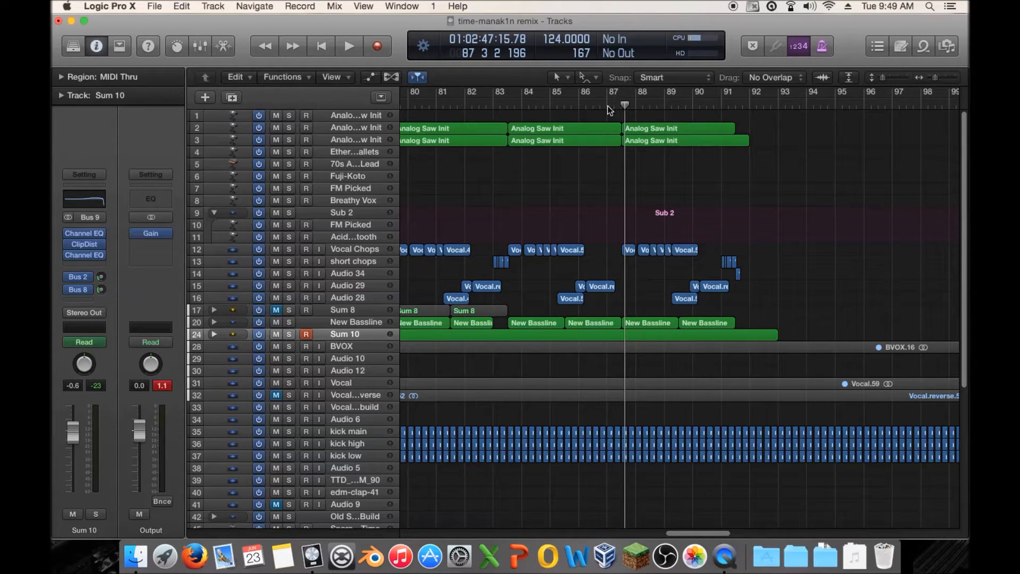
{"action": "left_click", "coordinate": [508, 104]}
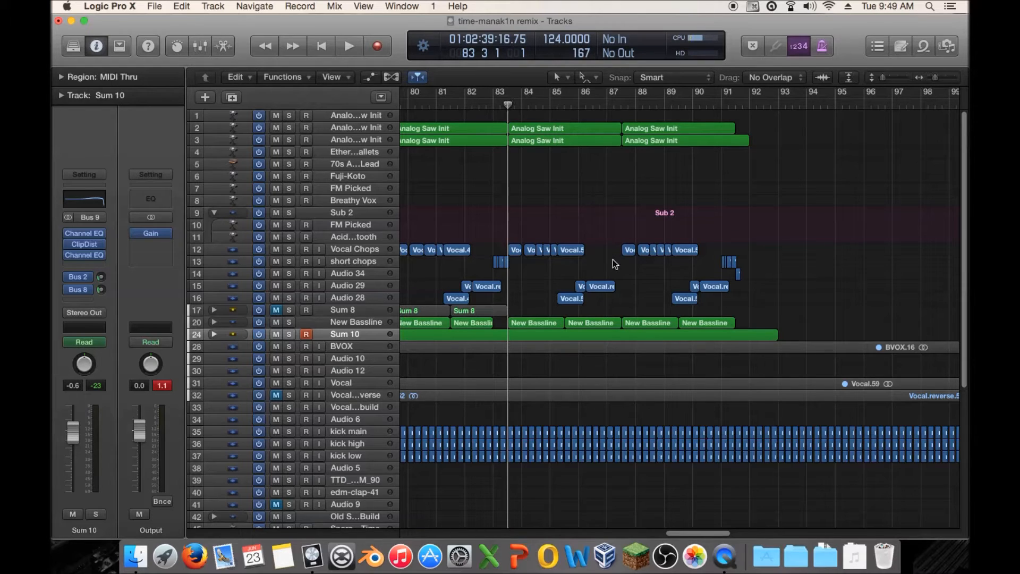
{"action": "left_click_drag", "start_coordinate": [619, 249], "coordinate": [519, 297]}
{"action": "scroll", "coordinate": [521, 296], "scroll_direction": "down", "scroll_amount": 5}
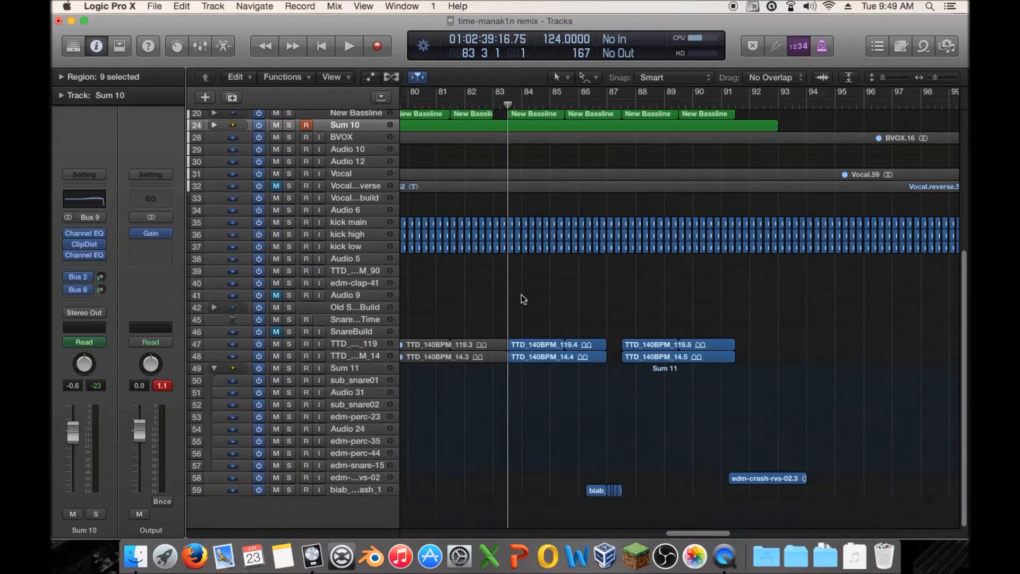
{"action": "left_click_drag", "start_coordinate": [582, 503], "coordinate": [582, 503]}
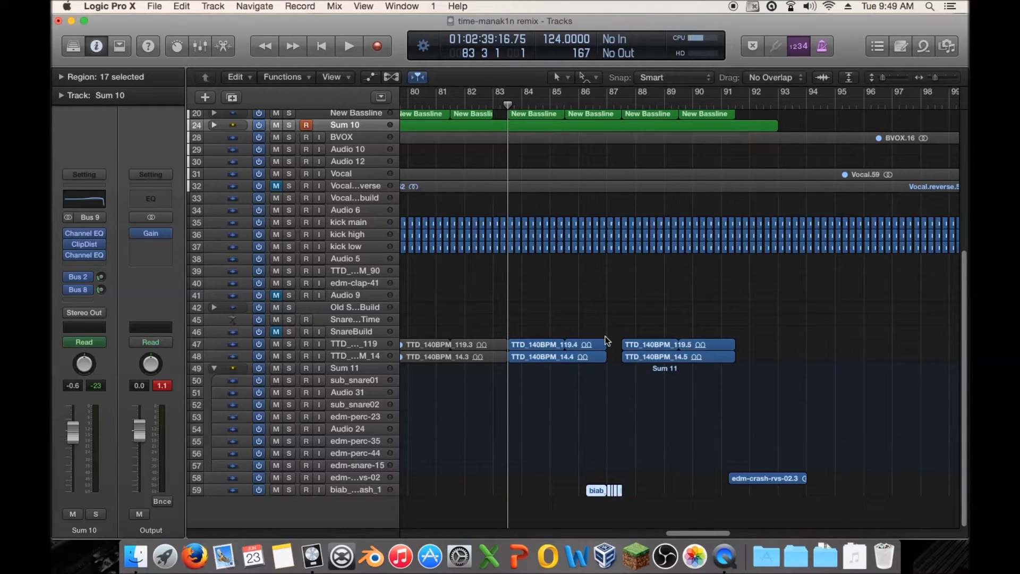
{"action": "left_click_drag", "start_coordinate": [610, 323], "coordinate": [573, 322]}
{"action": "scroll", "coordinate": [601, 306], "scroll_direction": "up", "scroll_amount": 5}
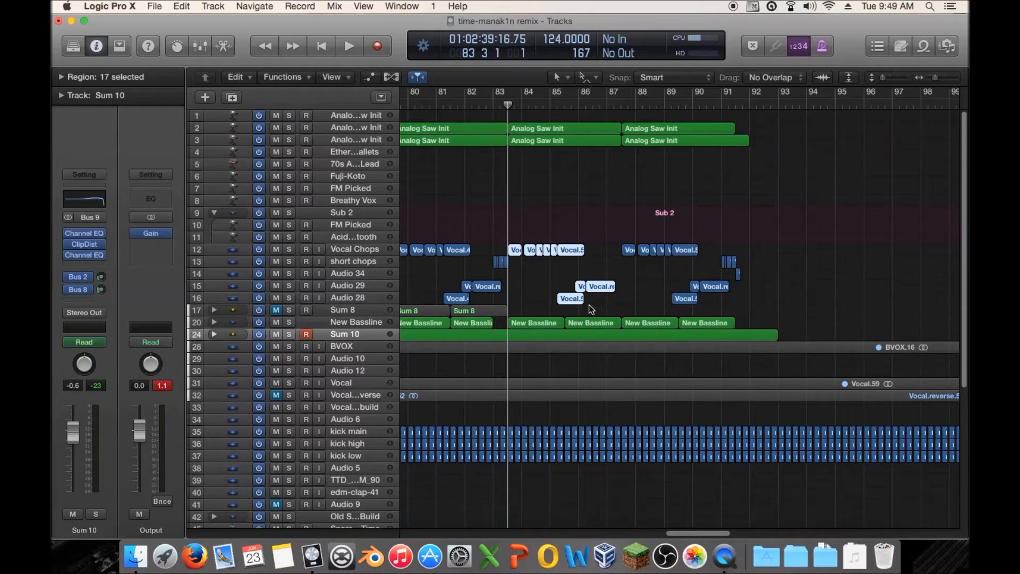
{"action": "left_click_drag", "start_coordinate": [513, 251], "coordinate": [754, 251]}
{"action": "left_click", "coordinate": [605, 207]}
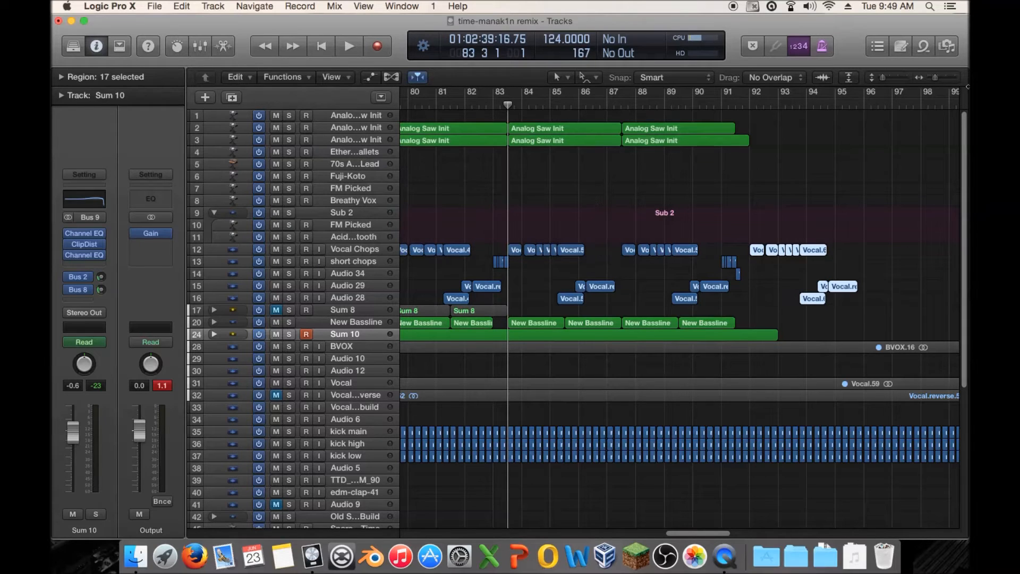
Step: Copy the vocal chop, short chop and Audio 34, 29 and 28 regions from about bar 88 to about bar 96
{"action": "left_click_drag", "start_coordinate": [935, 76], "coordinate": [933, 76]}
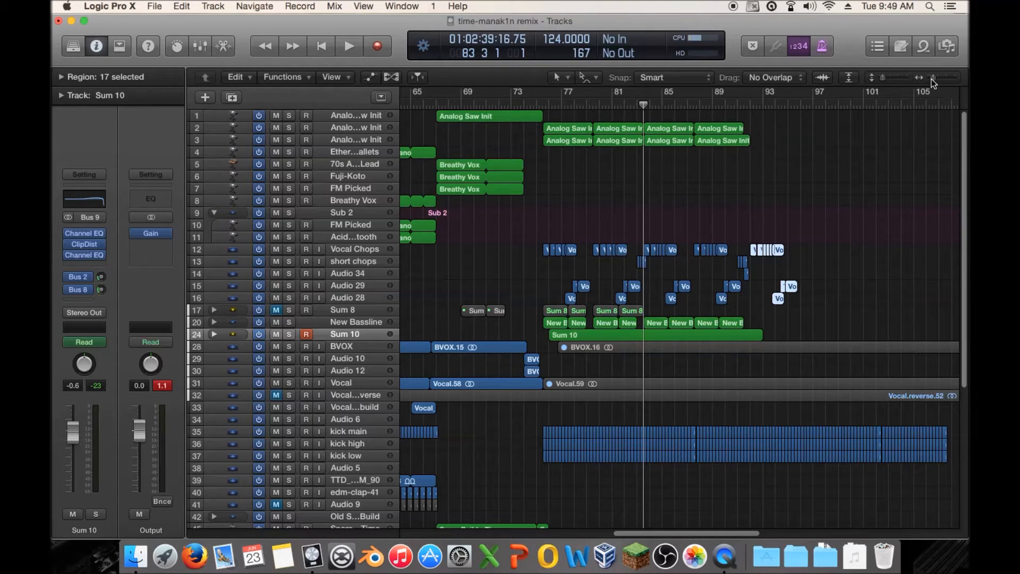
{"action": "left_click_drag", "start_coordinate": [933, 79], "coordinate": [936, 78]}
{"action": "left_click_drag", "start_coordinate": [739, 250], "coordinate": [580, 303]}
{"action": "scroll", "coordinate": [649, 250], "scroll_direction": "down", "scroll_amount": 8}
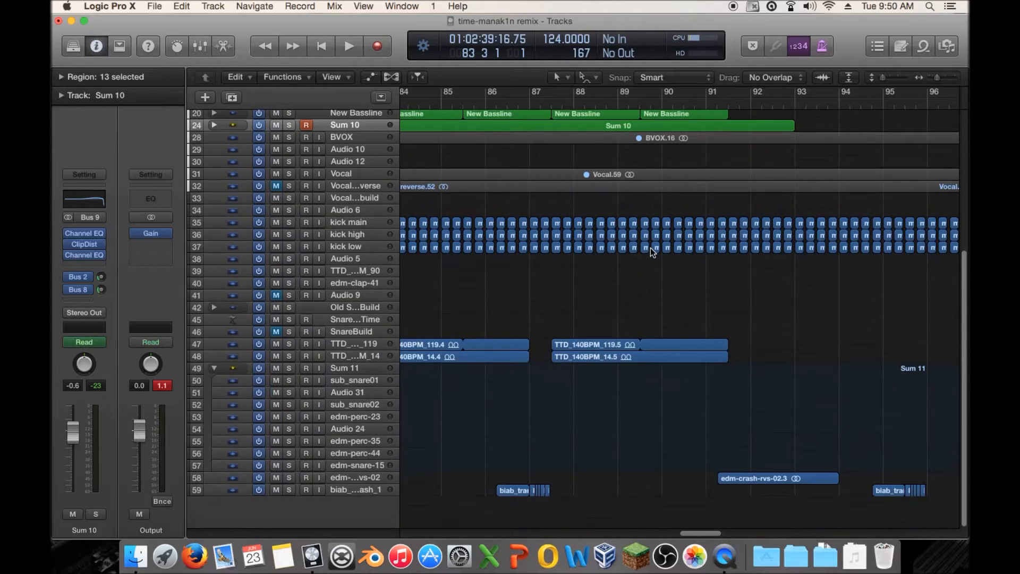
{"action": "scroll", "coordinate": [650, 248], "scroll_direction": "up", "scroll_amount": 8}
{"action": "left_click_drag", "start_coordinate": [937, 78], "coordinate": [930, 83]}
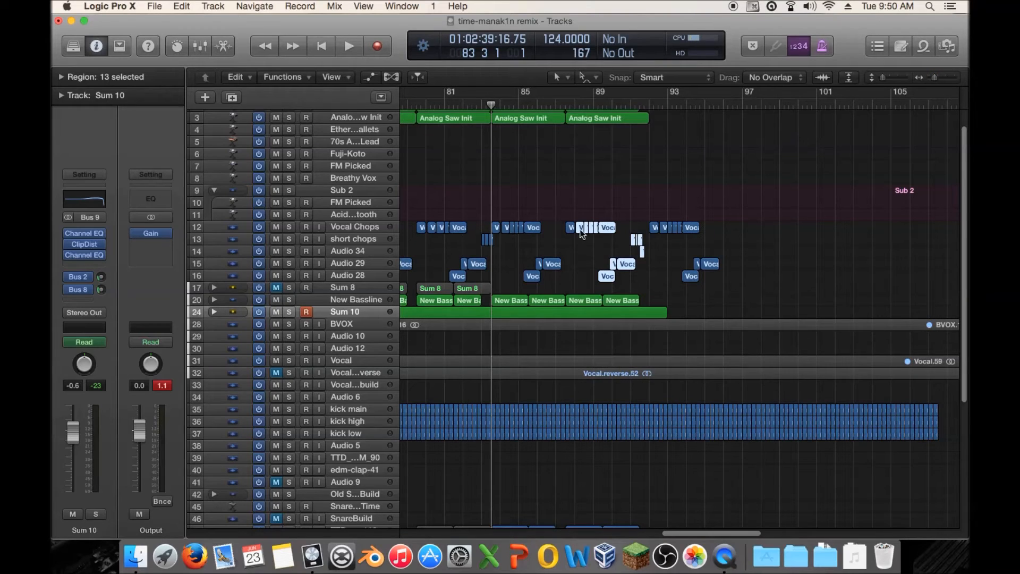
{"action": "mouse_move", "coordinate": [581, 232]}
{"action": "left_mouse_down"}
{"action": "mouse_move", "coordinate": [716, 234]}
{"action": "mouse_move", "coordinate": [578, 235]}
{"action": "left_mouse_up"}
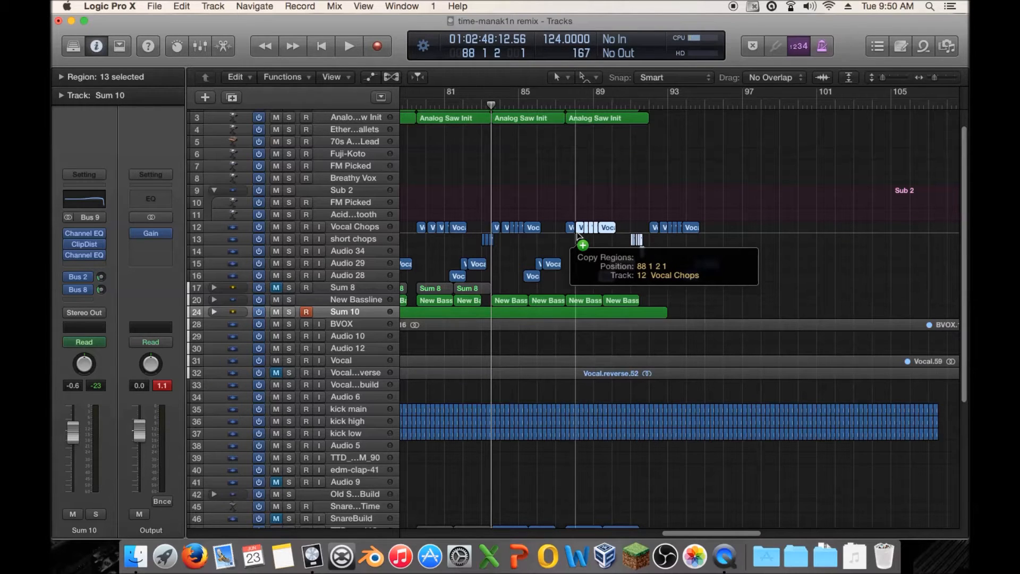
{"action": "left_click_drag", "start_coordinate": [578, 234], "coordinate": [729, 232]}
{"action": "left_click", "coordinate": [614, 206]}
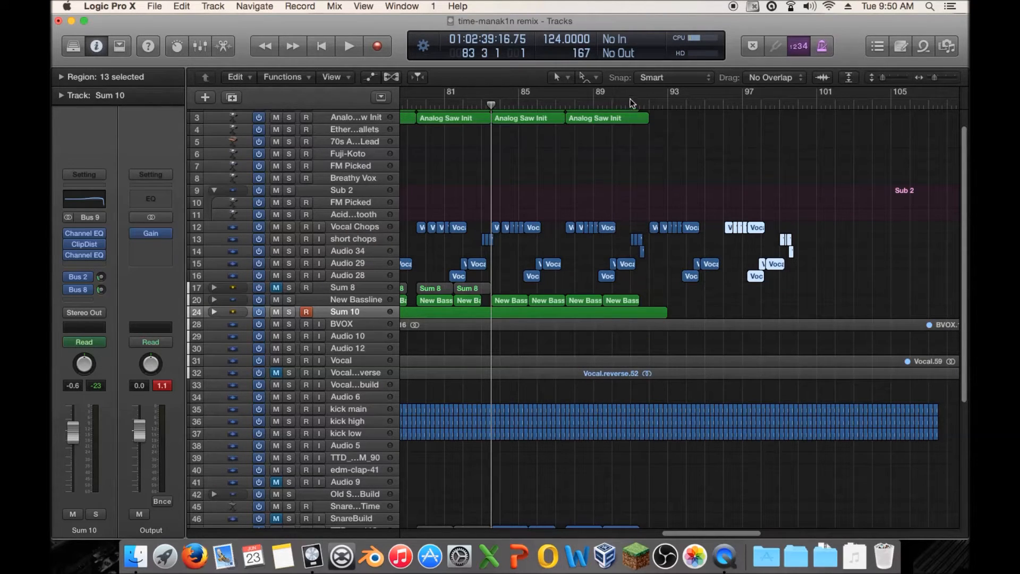
Step: Play the extended drop with the copied vocals from about bar 91 to bar 99
{"action": "double_click", "coordinate": [625, 103]}
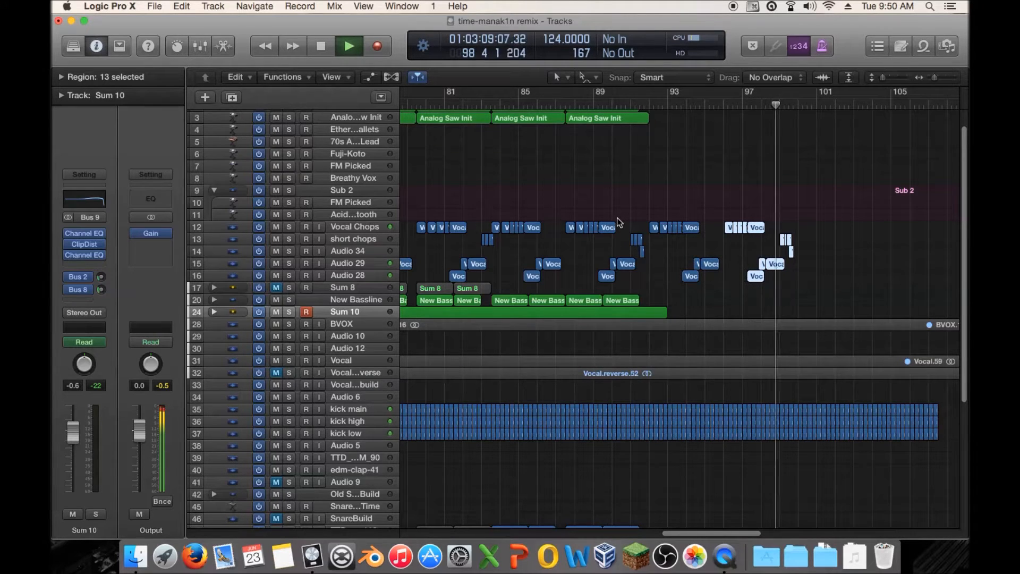
{"action": "scroll", "coordinate": [618, 219], "scroll_direction": "down", "scroll_amount": 4}
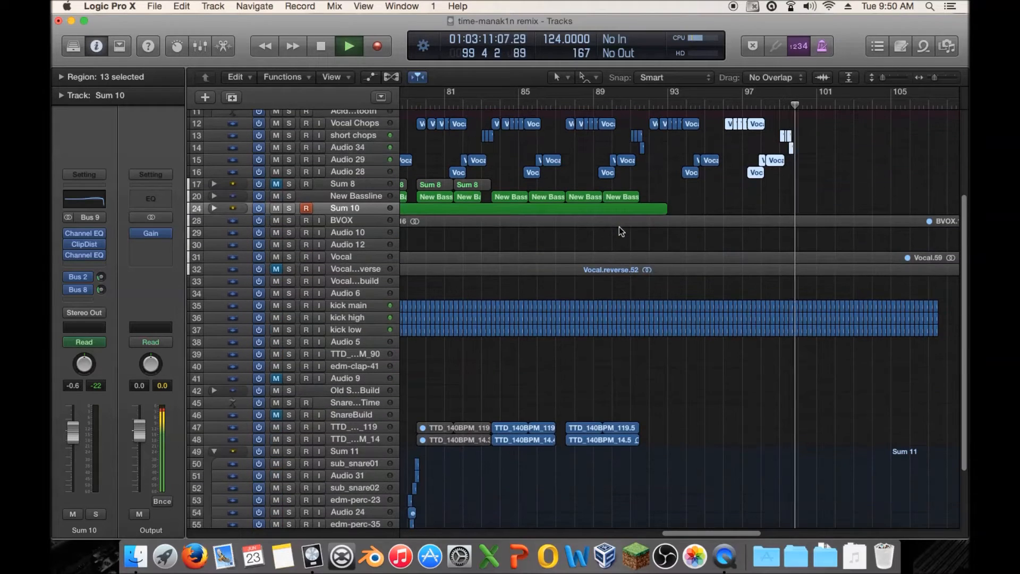
{"action": "key", "text": "space"}
{"action": "scroll", "coordinate": [618, 223], "scroll_direction": "up", "scroll_amount": 5}
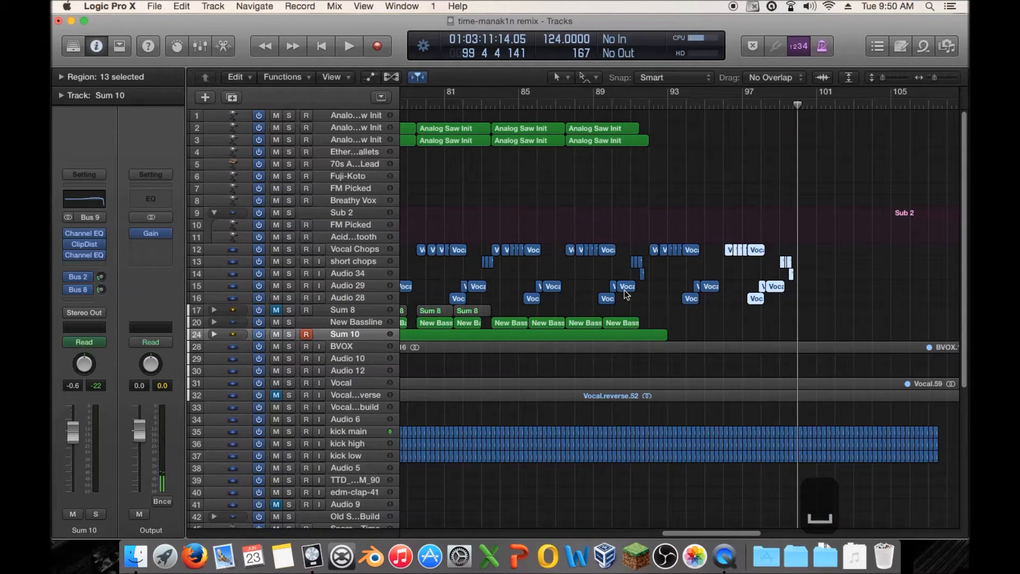
{"action": "scroll", "coordinate": [619, 282], "scroll_direction": "down", "scroll_amount": 4}
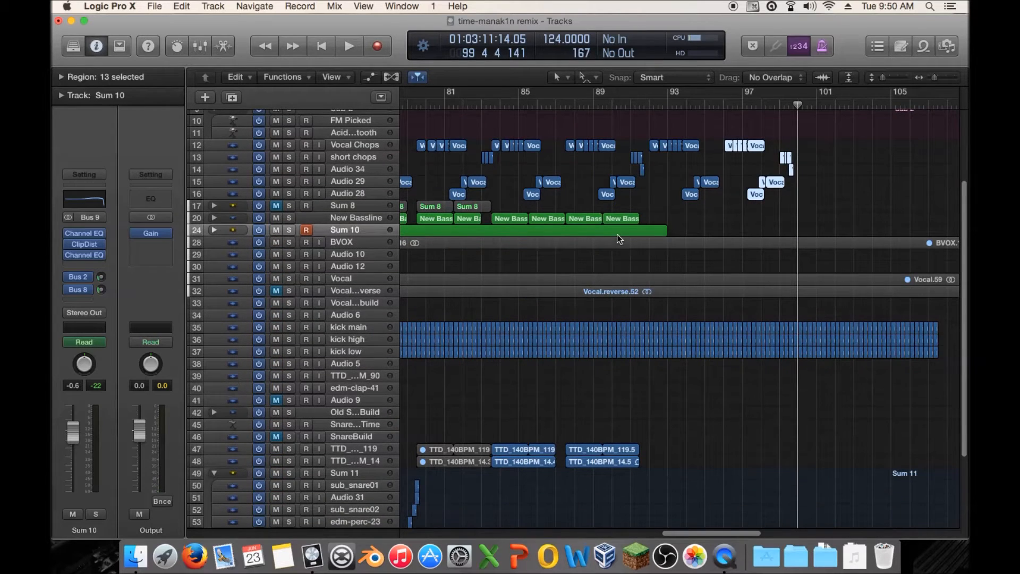
{"action": "scroll", "coordinate": [682, 219], "scroll_direction": "up", "scroll_amount": 3}
{"action": "left_click_drag", "start_coordinate": [670, 281], "coordinate": [579, 283]}
{"action": "scroll", "coordinate": [725, 280], "scroll_direction": "down", "scroll_amount": 6}
{"action": "scroll", "coordinate": [727, 283], "scroll_direction": "down", "scroll_amount": 1}
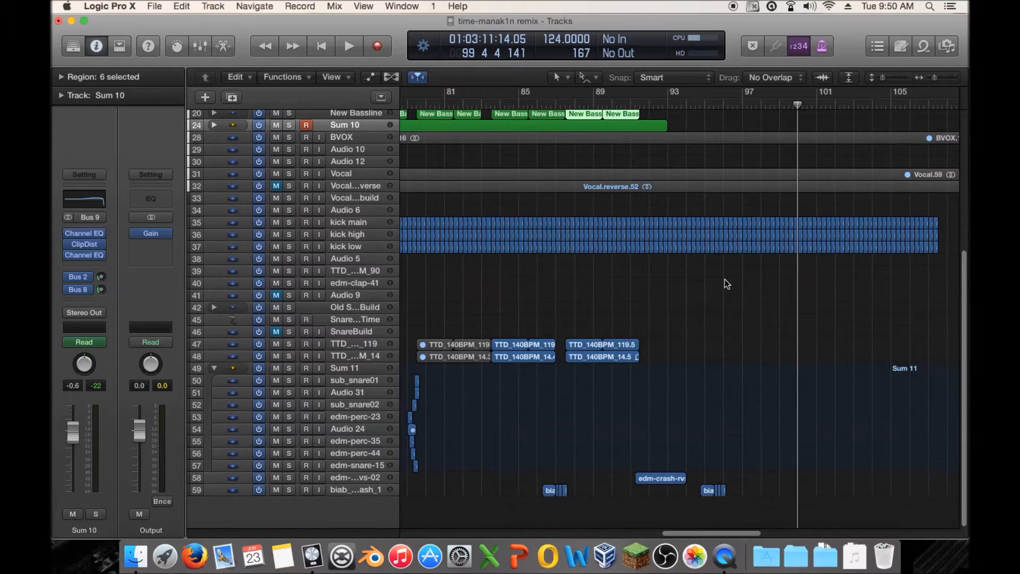
{"action": "scroll", "coordinate": [727, 284], "scroll_direction": "up", "scroll_amount": 10}
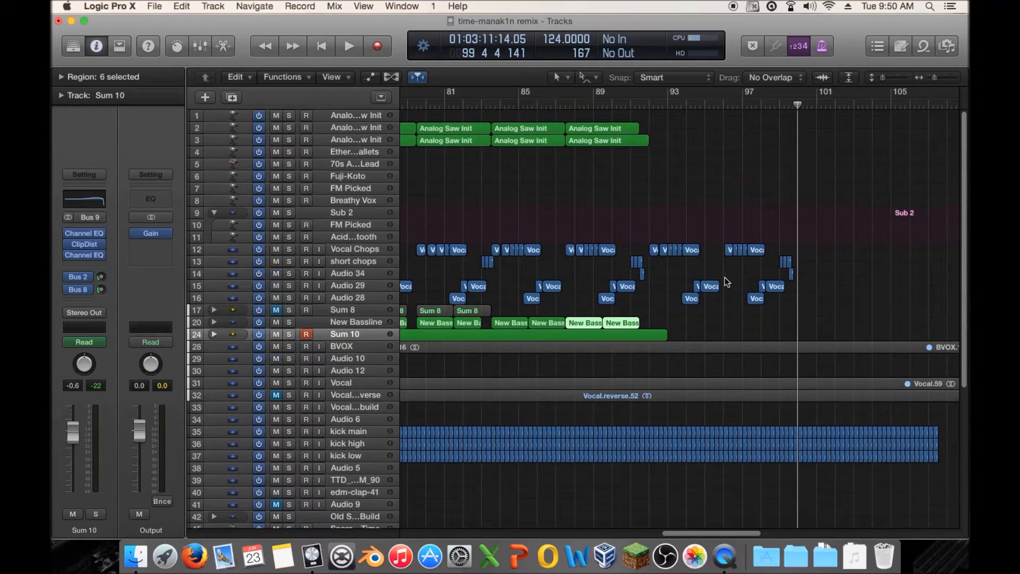
Step: Play the vocal entry after about bar 91 and compare it with the original entry around bar 83
{"action": "left_click", "coordinate": [629, 104]}
{"action": "key", "text": "space"}
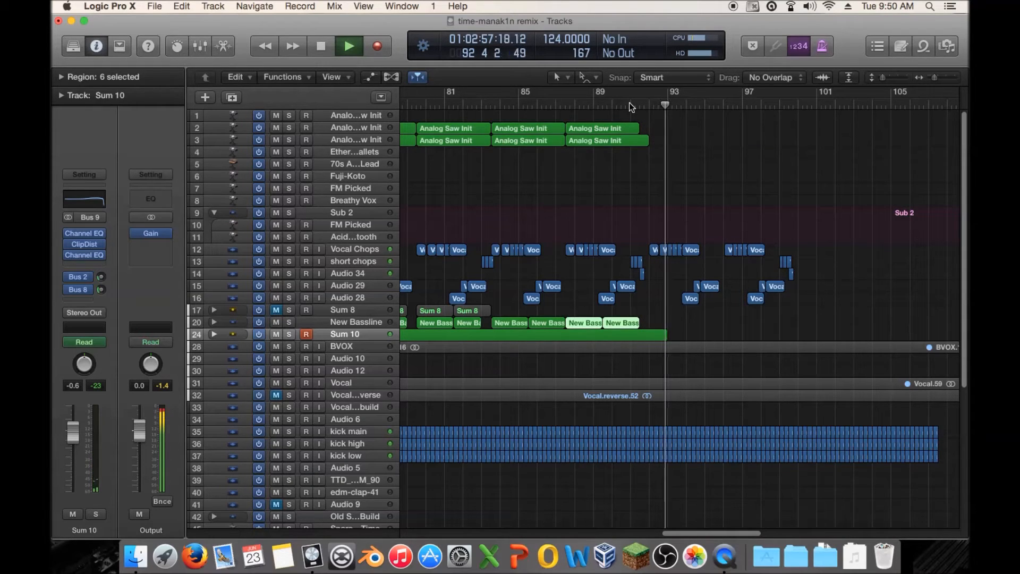
{"action": "key", "text": "space"}
{"action": "scroll", "coordinate": [588, 190], "scroll_direction": "left", "scroll_amount": 3}
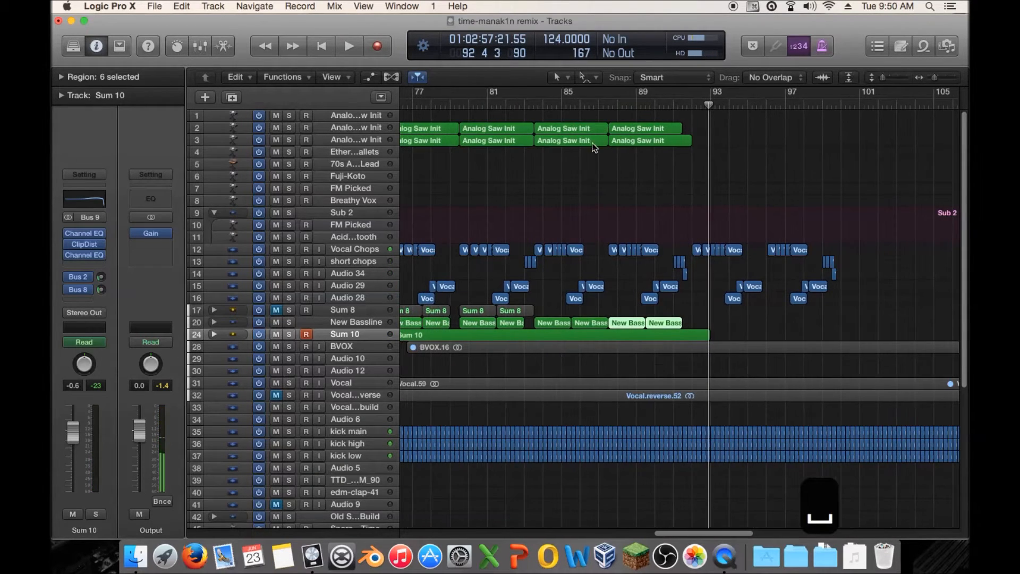
{"action": "left_click", "coordinate": [518, 104]}
{"action": "key", "text": "space"}
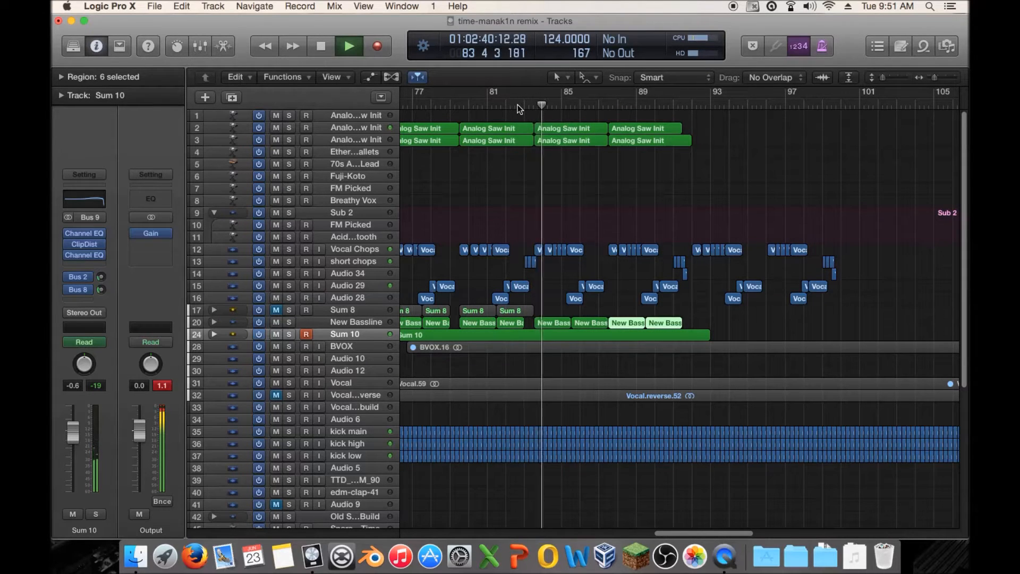
{"action": "key", "text": "space"}
Step: Move the copied vocal regions on the Vocal Chops to Audio 28 tracks earlier to start at about bar 91 beat 3
{"action": "left_click_drag", "start_coordinate": [551, 105], "coordinate": [534, 106]}
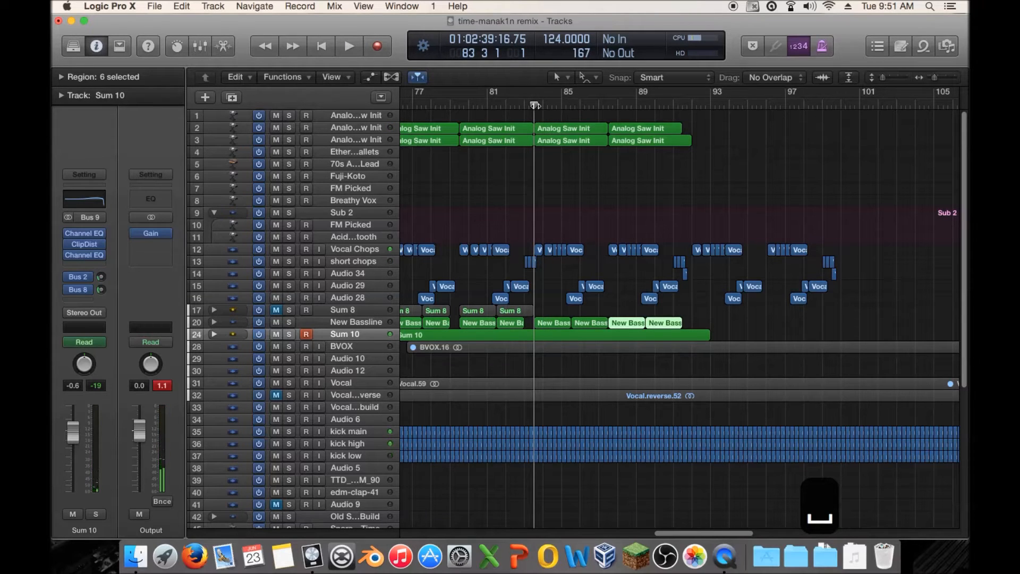
{"action": "left_click_drag", "start_coordinate": [534, 106], "coordinate": [683, 106]}
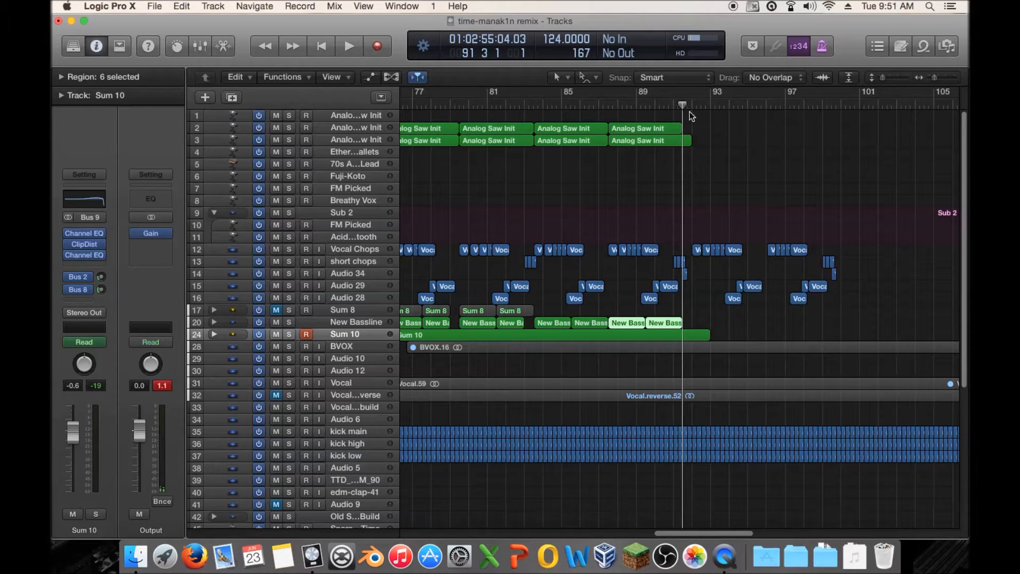
{"action": "left_click_drag", "start_coordinate": [877, 255], "coordinate": [697, 322]}
{"action": "left_click_drag", "start_coordinate": [696, 253], "coordinate": [687, 250]}
{"action": "left_click", "coordinate": [606, 214]}
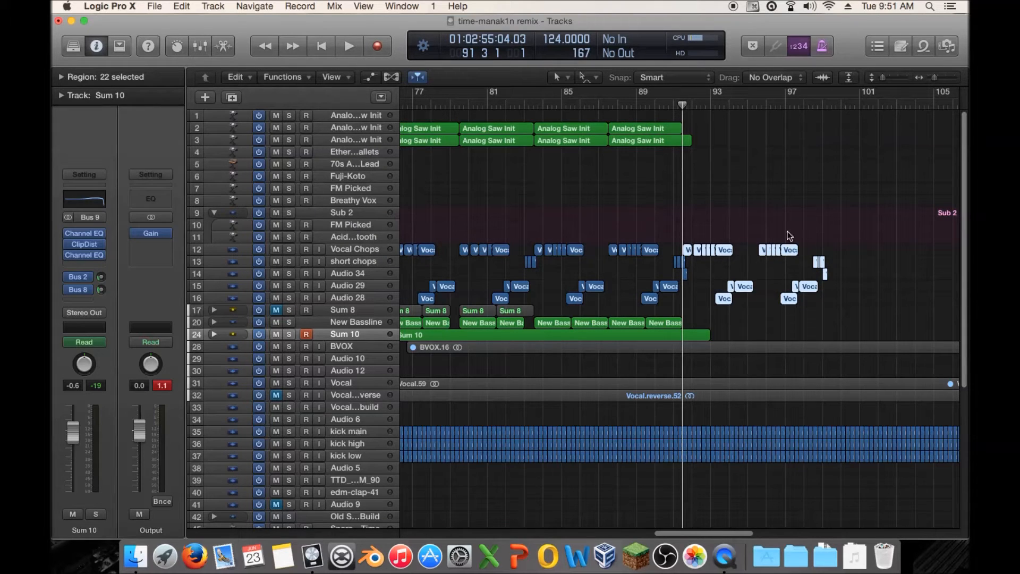
Step: Copy two Analog Saw Init regions on track 2 to fill bars 91 to 99, and play their end from about bar 99
{"action": "left_click_drag", "start_coordinate": [609, 106], "coordinate": [758, 112]}
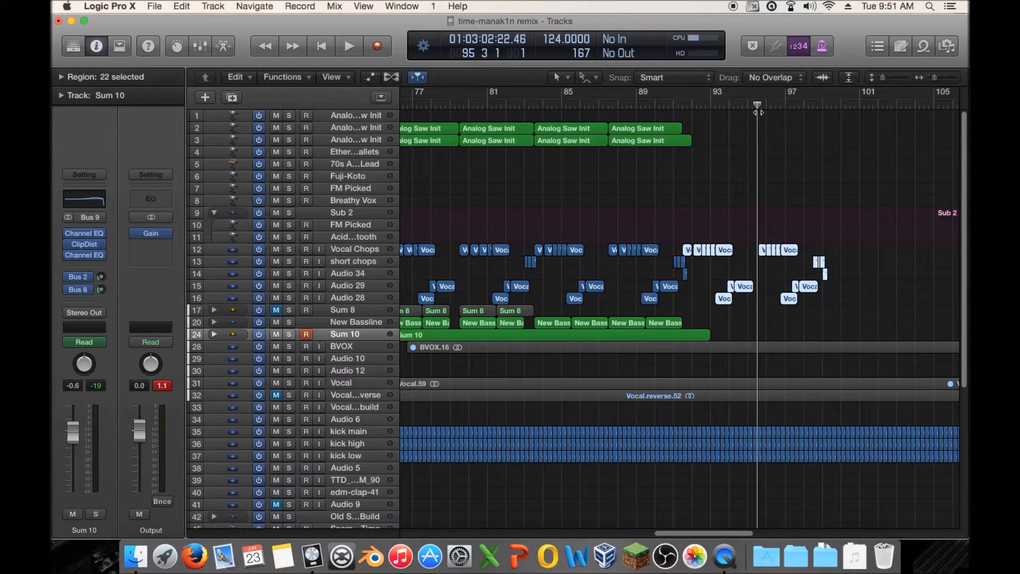
{"action": "left_click_drag", "start_coordinate": [757, 112], "coordinate": [627, 112]}
{"action": "left_click_drag", "start_coordinate": [764, 139], "coordinate": [578, 147]}
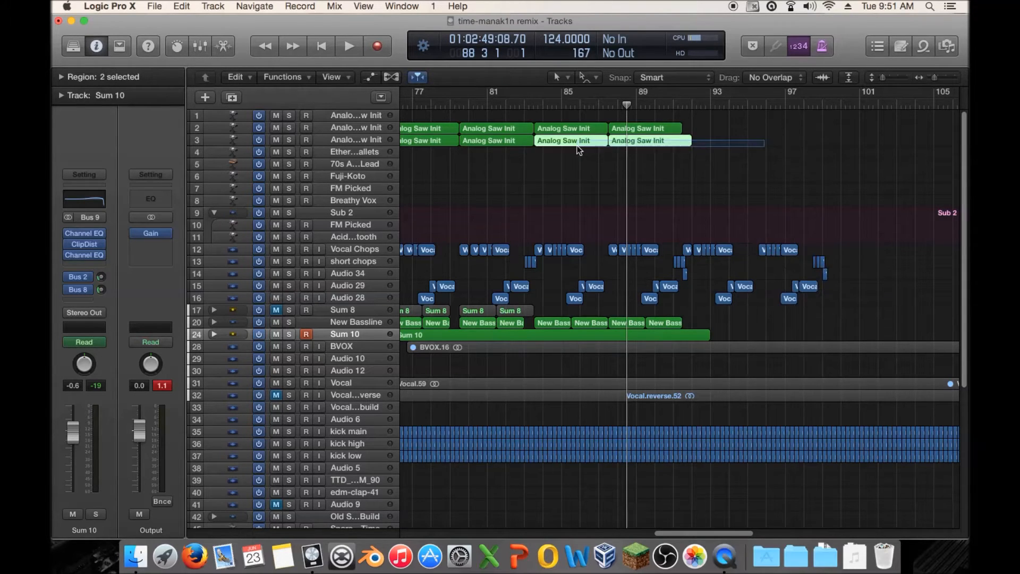
{"action": "left_click_drag", "start_coordinate": [743, 124], "coordinate": [714, 128]}
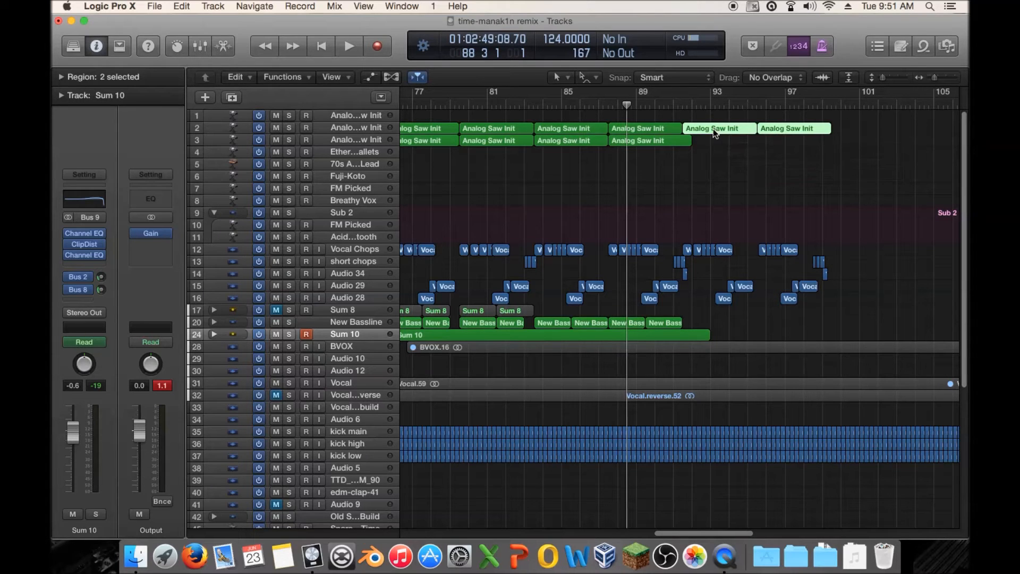
{"action": "left_click", "coordinate": [823, 103]}
{"action": "key", "text": "space"}
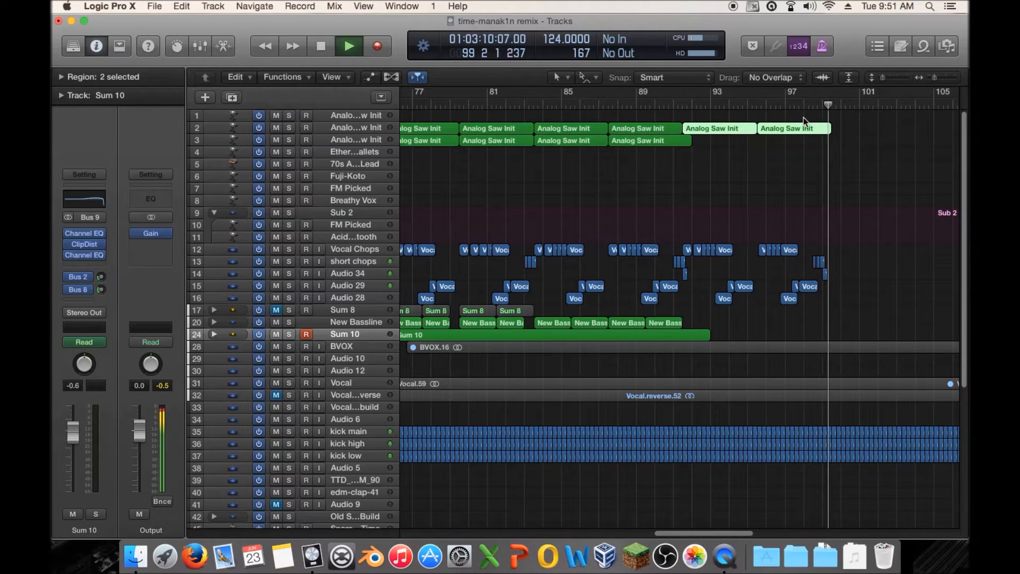
Step: Play the extended drop from about bar 91, and replay it from about bar 94
{"action": "left_click", "coordinate": [669, 101]}
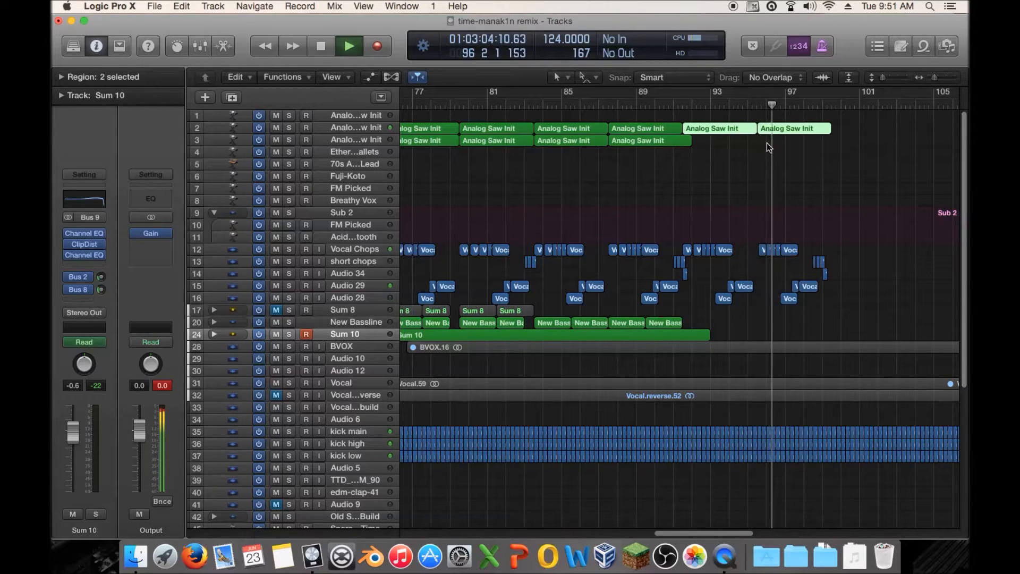
{"action": "key", "text": "space"}
{"action": "left_click", "coordinate": [734, 105]}
{"action": "key", "text": "space"}
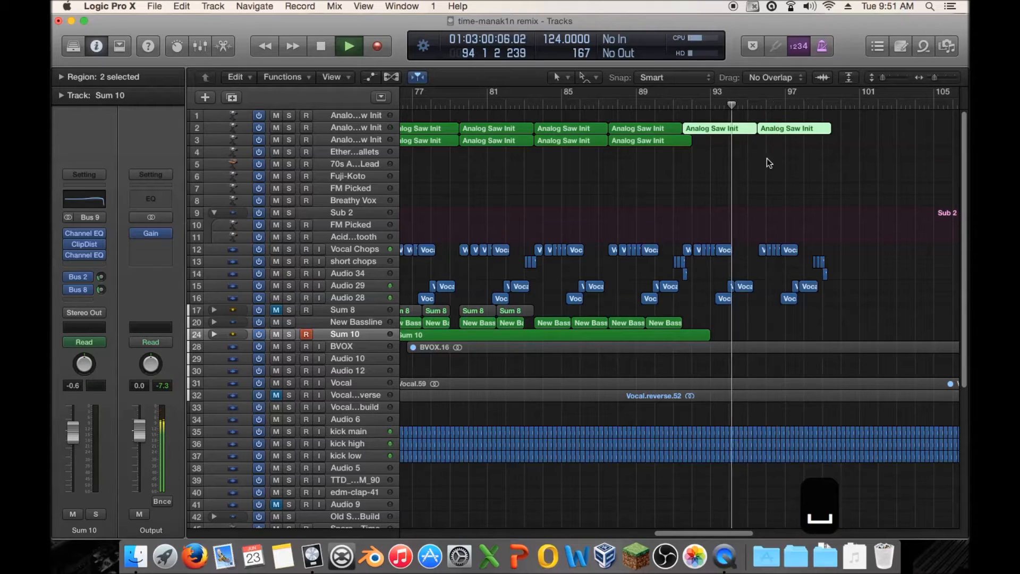
{"action": "scroll", "coordinate": [774, 169], "scroll_direction": "down", "scroll_amount": 4}
{"action": "scroll", "coordinate": [772, 166], "scroll_direction": "down", "scroll_amount": 3}
{"action": "key", "text": "space"}
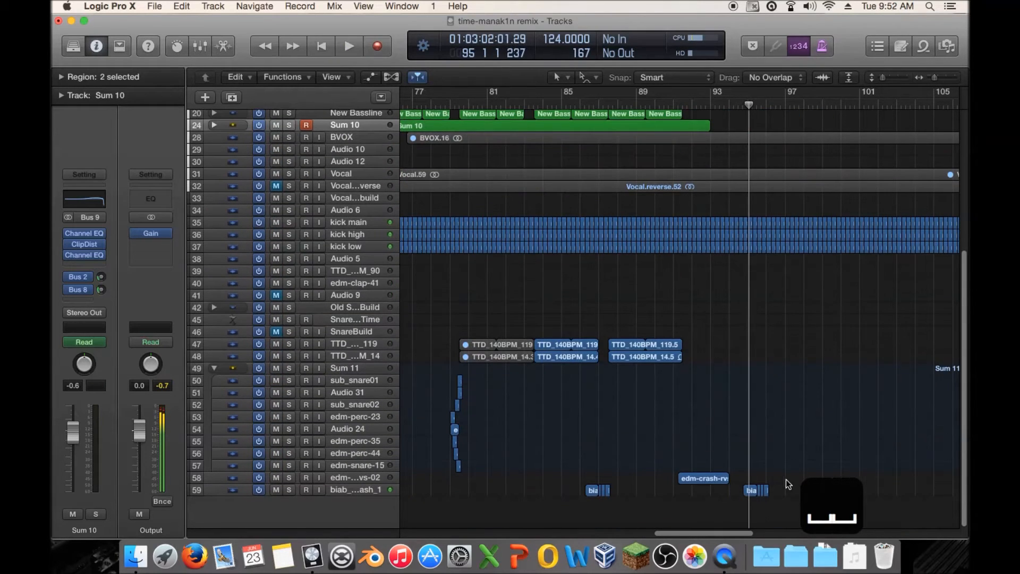
Step: Move the biab crash fill on track 59 about one bar earlier to end at bar 95, and play it from bar 93
{"action": "left_click_drag", "start_coordinate": [749, 490], "coordinate": [734, 493]}
{"action": "left_click", "coordinate": [708, 103]}
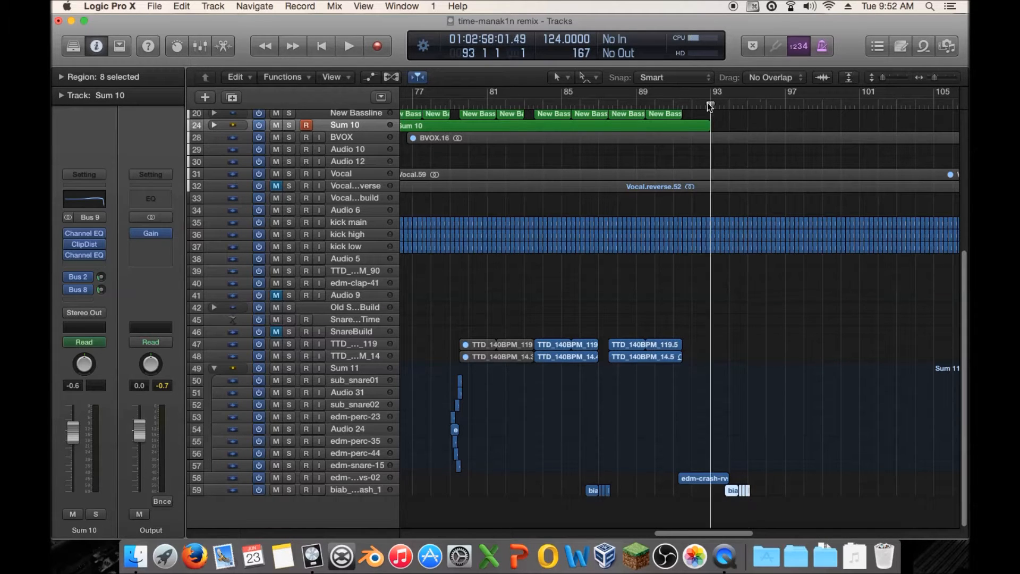
{"action": "key", "text": "space"}
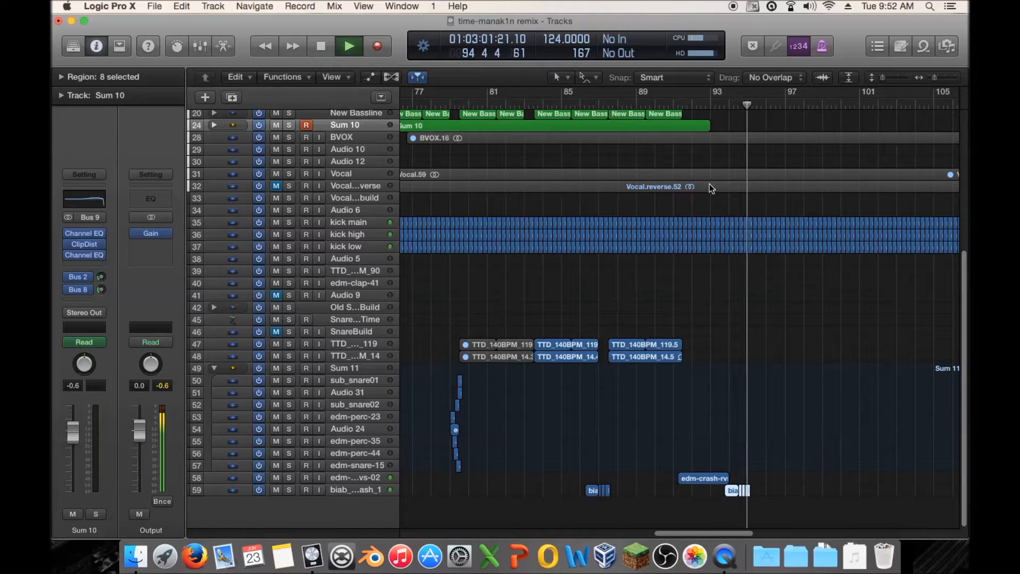
{"action": "scroll", "coordinate": [723, 180], "scroll_direction": "up", "scroll_amount": 5}
{"action": "key", "text": "space"}
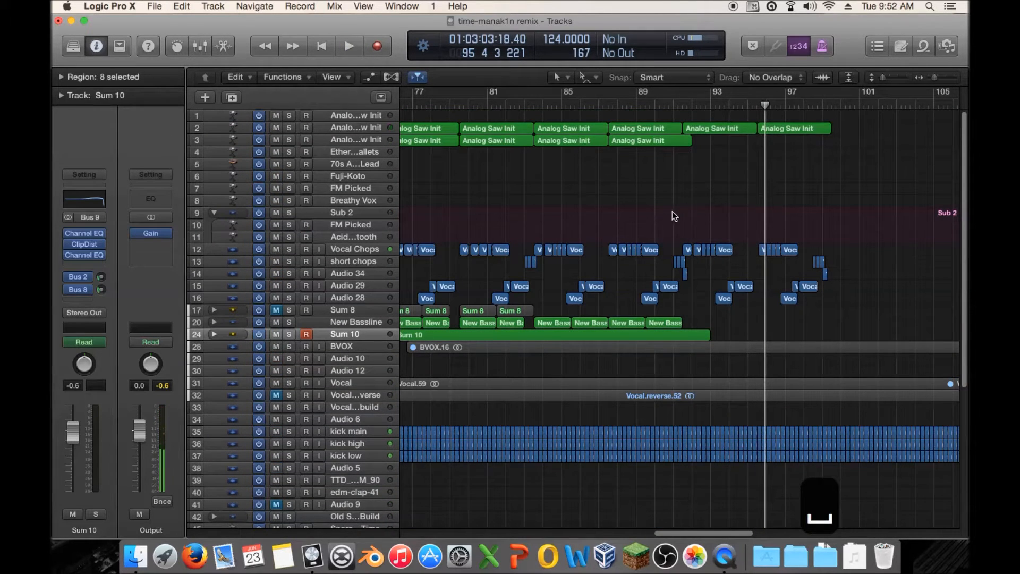
Step: Play the vocal entry from about bar 87 beat 3 and copy its first Vocal Chops region, with automation data, to bar 95
{"action": "double_click", "coordinate": [614, 104]}
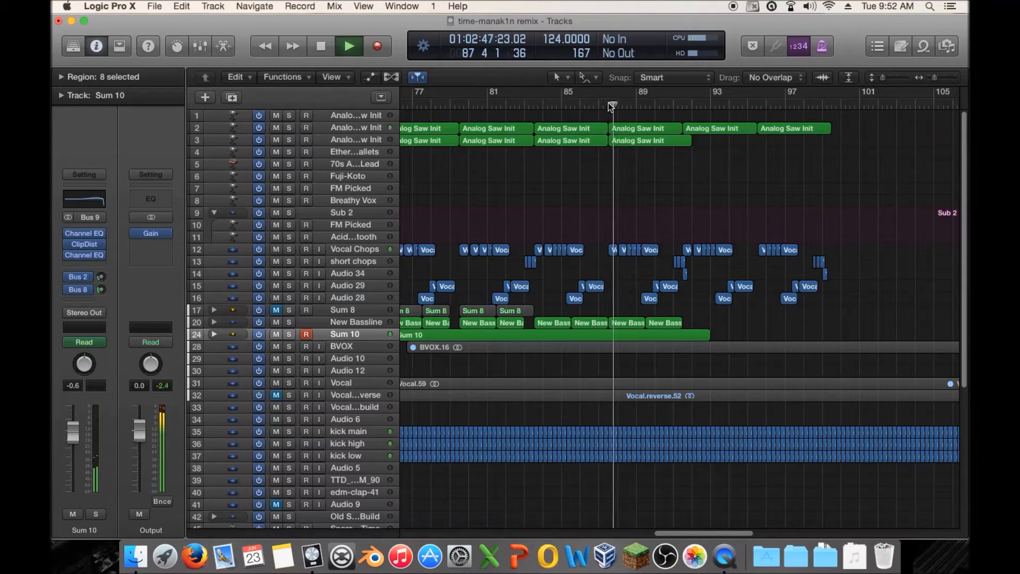
{"action": "key", "text": "space"}
{"action": "left_click_drag", "start_coordinate": [613, 253], "coordinate": [754, 254]}
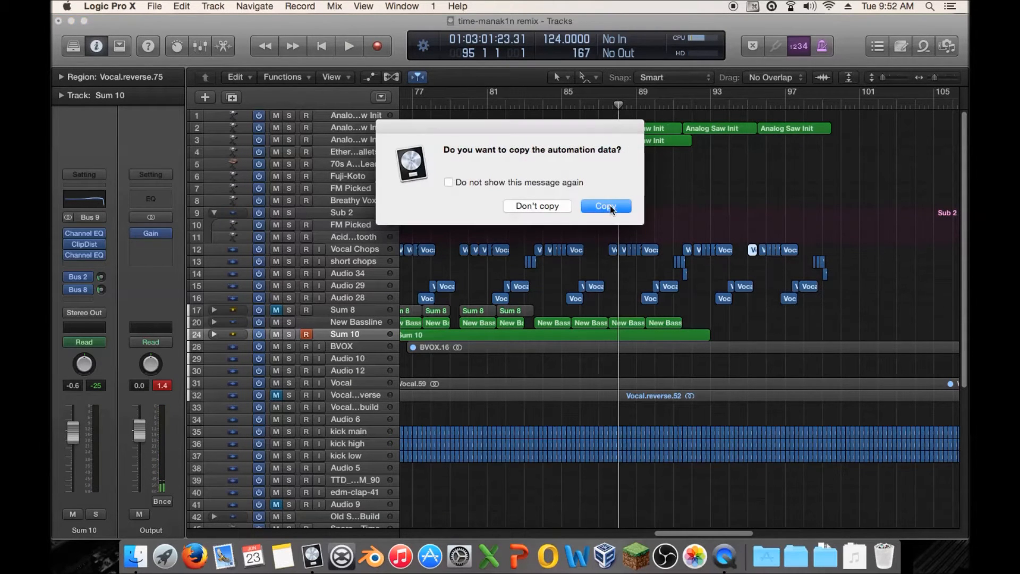
{"action": "left_click", "coordinate": [606, 205]}
Step: Move the last group of 14 copied vocal regions, on the Vocal Chops to Audio 28 tracks, to start at bar 95 beat 3
{"action": "left_click_drag", "start_coordinate": [932, 78], "coordinate": [937, 81]}
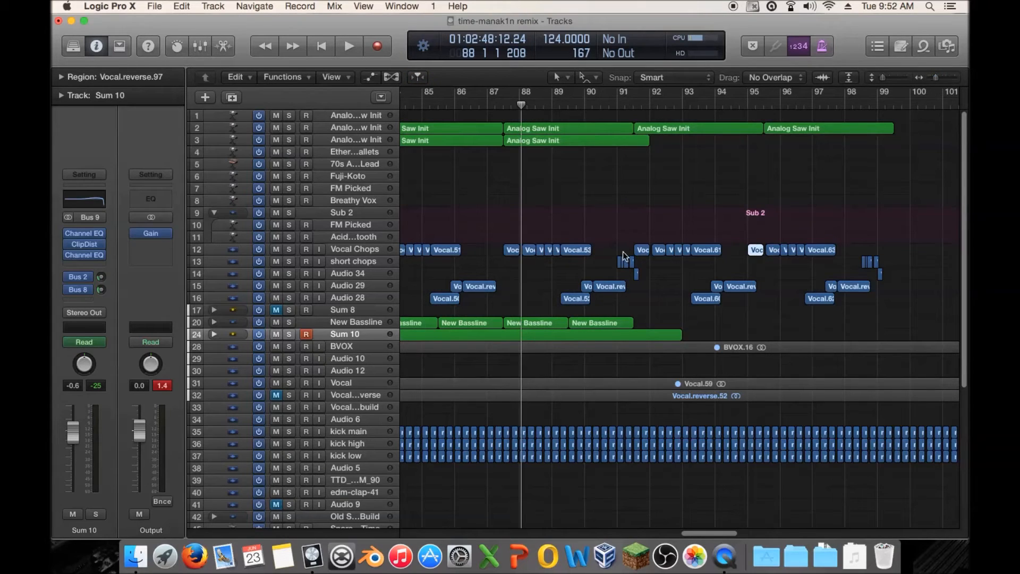
{"action": "left_click_drag", "start_coordinate": [929, 252], "coordinate": [758, 312]}
{"action": "left_click_drag", "start_coordinate": [761, 249], "coordinate": [759, 255]}
{"action": "left_click", "coordinate": [954, 275]}
{"action": "left_click_drag", "start_coordinate": [807, 278], "coordinate": [763, 314]}
{"action": "left_click_drag", "start_coordinate": [825, 266], "coordinate": [773, 250]}
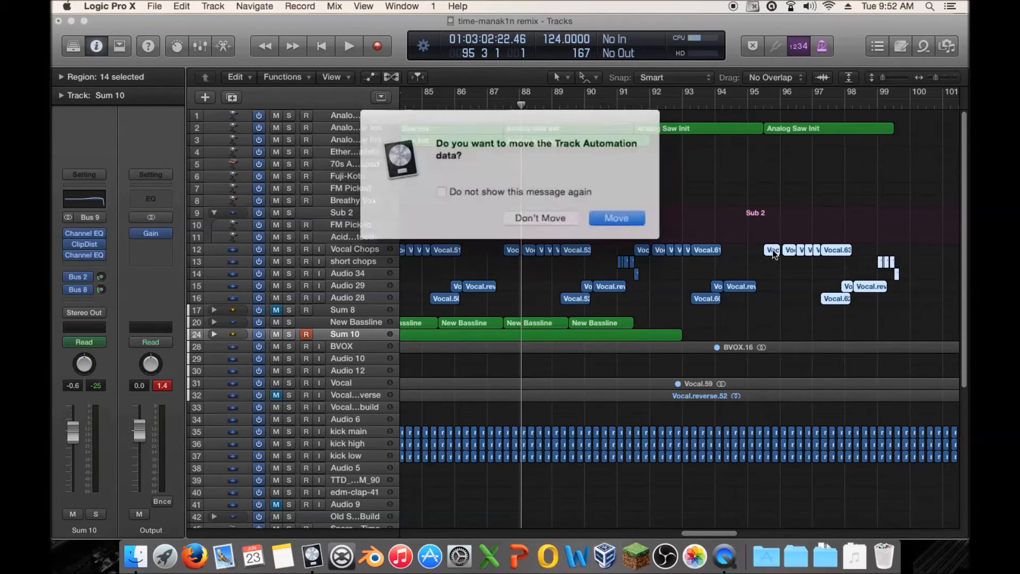
{"action": "left_click", "coordinate": [585, 210]}
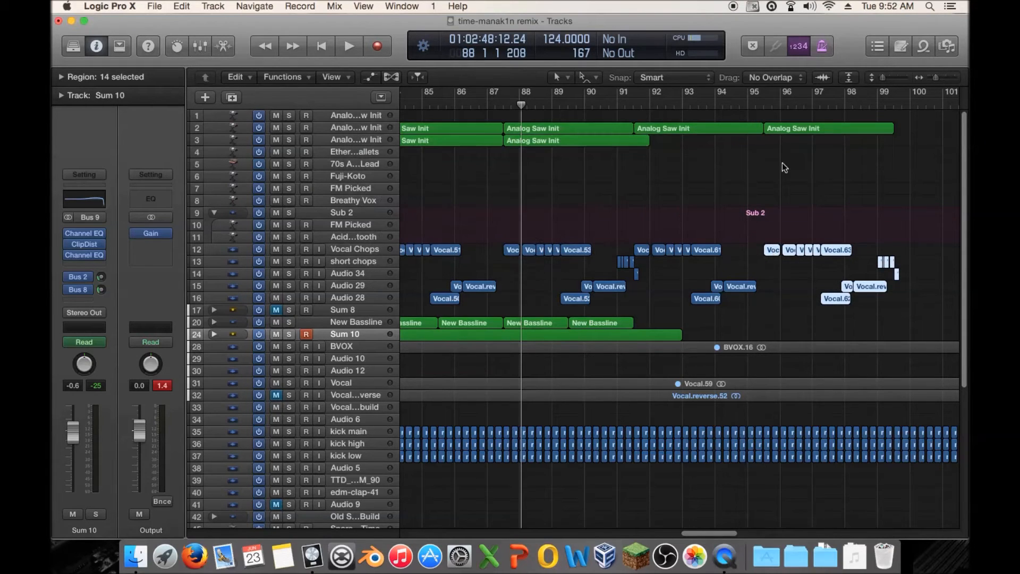
Step: Play the shifted vocals from about bar 91, and replay the lead-in to their second entry from about bar 94
{"action": "left_click", "coordinate": [614, 103]}
{"action": "key", "text": "space"}
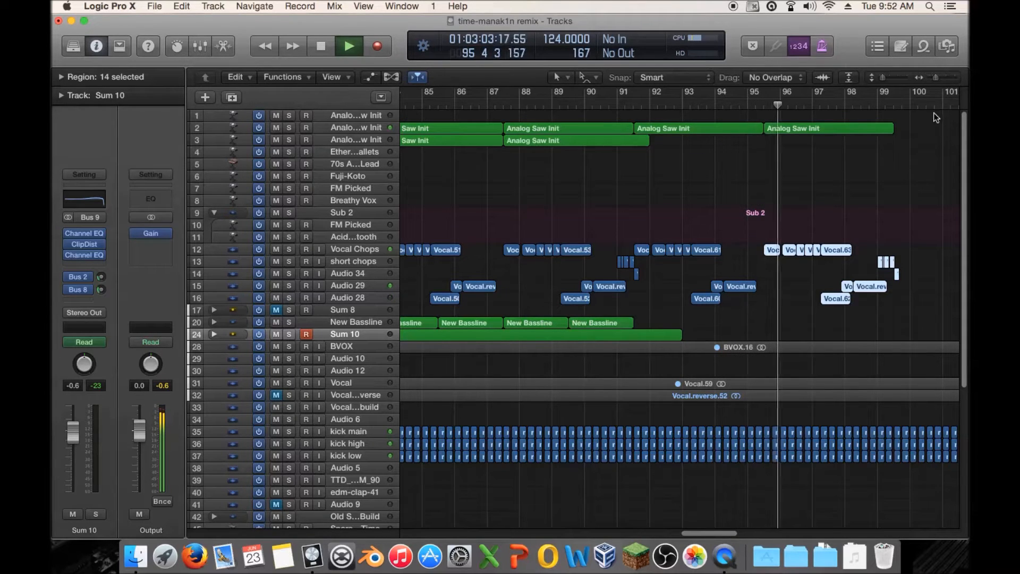
{"action": "key", "text": "space"}
{"action": "left_click", "coordinate": [713, 101]}
{"action": "key", "text": "space"}
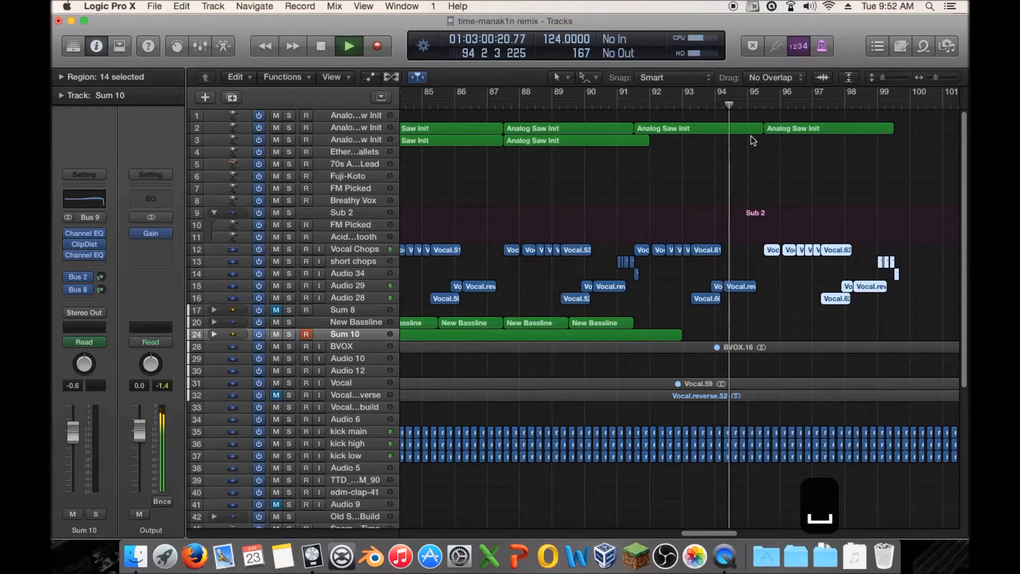
{"action": "key", "text": "space"}
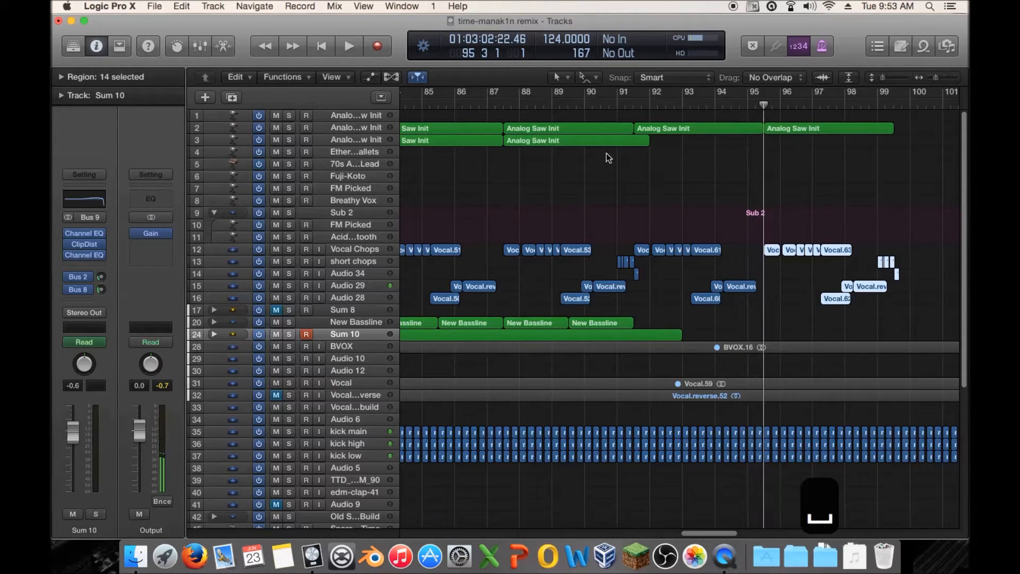
Step: Align the second biab crash fill on track 59 with the earlier one by moving it to end at bar 95 beat 3, and play from about bar 93
{"action": "left_click_drag", "start_coordinate": [486, 107], "coordinate": [497, 141]}
{"action": "scroll", "coordinate": [507, 261], "scroll_direction": "down", "scroll_amount": 5}
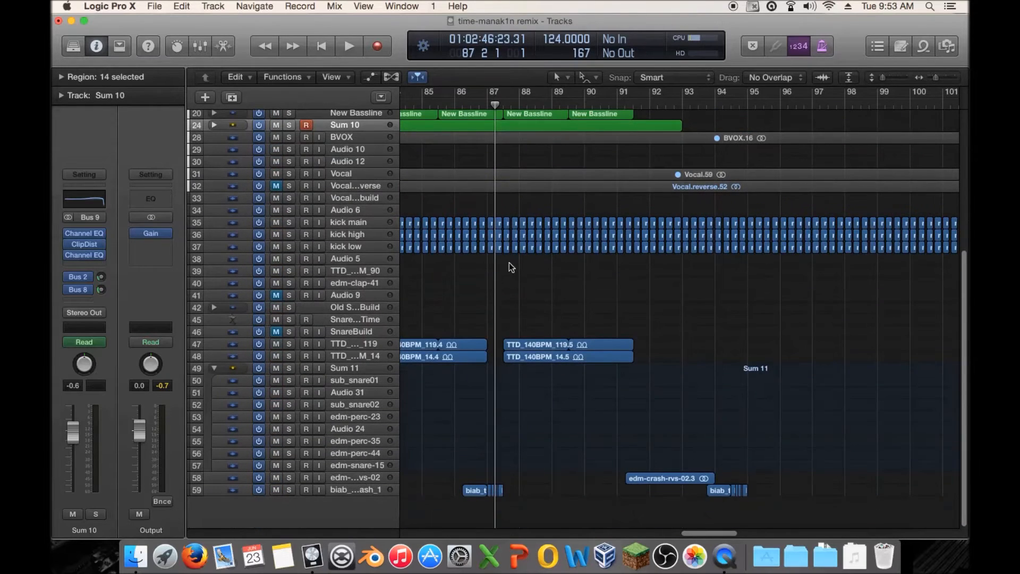
{"action": "scroll", "coordinate": [490, 109], "scroll_direction": "up", "scroll_amount": 1}
{"action": "left_click_drag", "start_coordinate": [495, 106], "coordinate": [716, 105]}
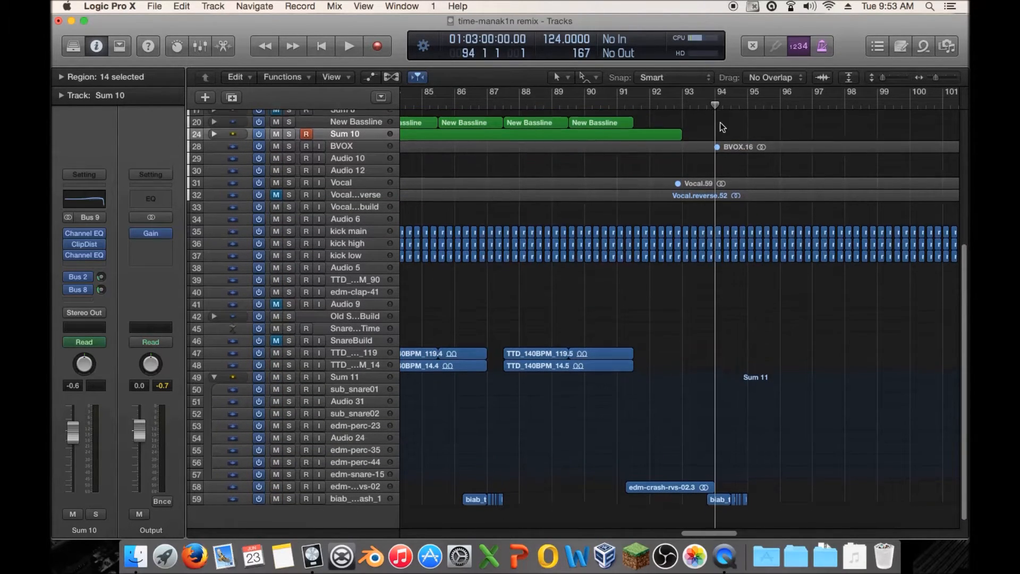
{"action": "scroll", "coordinate": [614, 152], "scroll_direction": "up", "scroll_amount": 4}
{"action": "left_click_drag", "start_coordinate": [496, 107], "coordinate": [748, 106]}
{"action": "scroll", "coordinate": [749, 319], "scroll_direction": "down", "scroll_amount": 5}
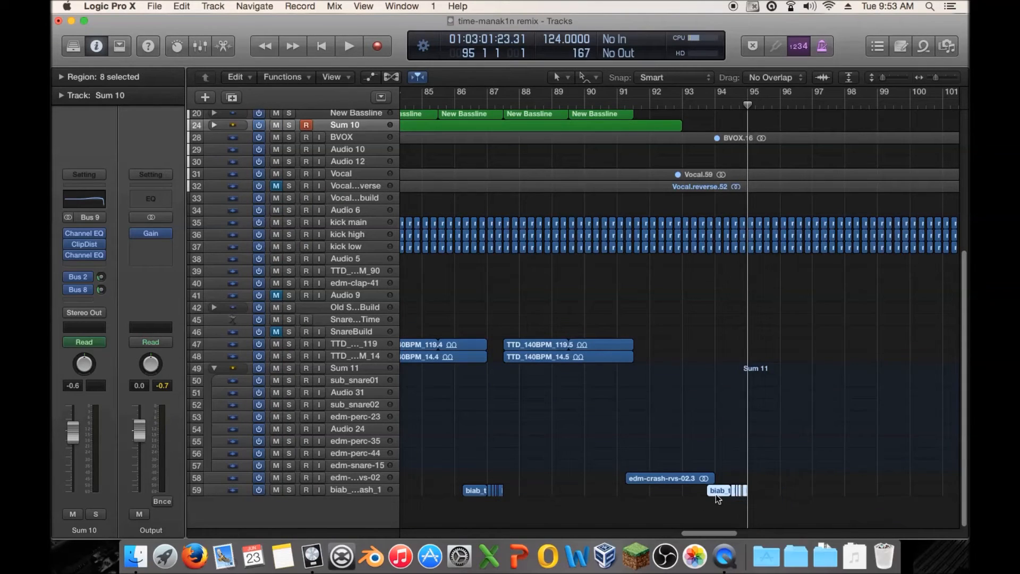
{"action": "left_click_drag", "start_coordinate": [716, 494], "coordinate": [743, 501]}
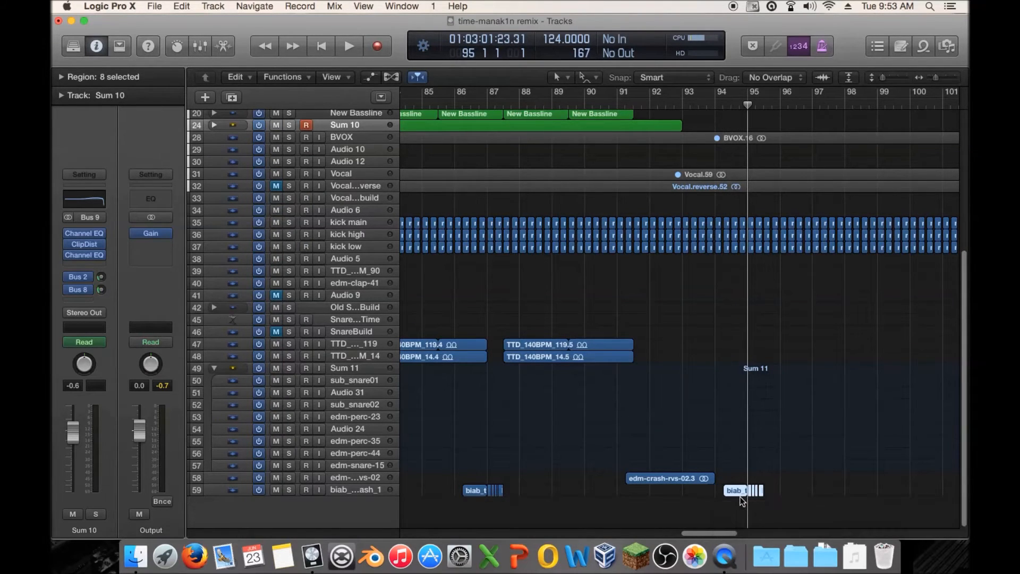
{"action": "left_click", "coordinate": [789, 489]}
{"action": "left_click", "coordinate": [684, 102]}
{"action": "key", "text": "space"}
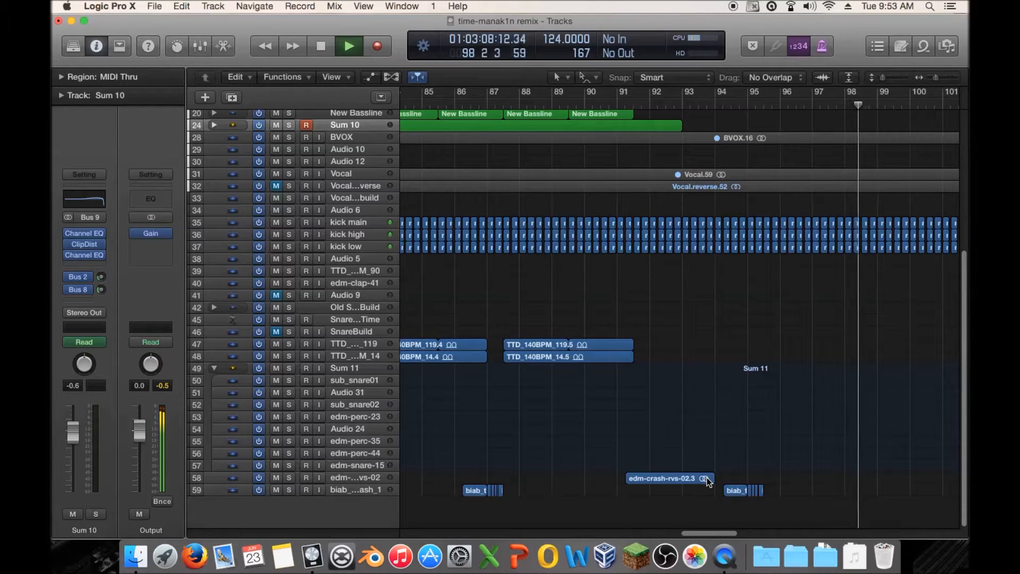
Step: Move the edm-crash-rvs-02.3 region on track 58 to end at bar 99 beat 3, and play from that point
{"action": "left_click_drag", "start_coordinate": [706, 480], "coordinate": [894, 480]}
{"action": "key", "text": "space"}
{"action": "scroll", "coordinate": [413, 222], "scroll_direction": "left", "scroll_amount": 5}
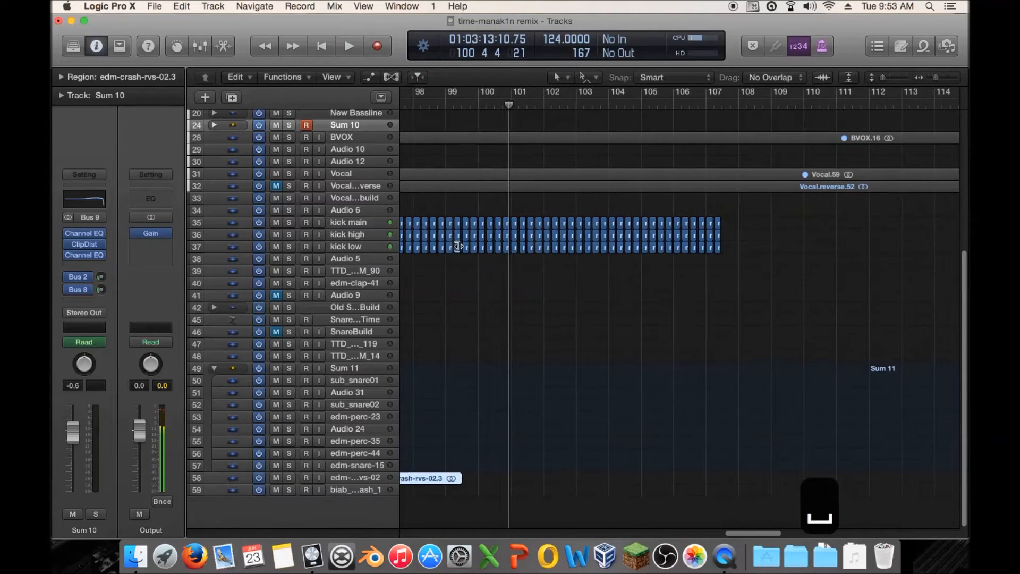
{"action": "scroll", "coordinate": [460, 236], "scroll_direction": "up", "scroll_amount": 10}
{"action": "left_click_drag", "start_coordinate": [446, 105], "coordinate": [463, 105]}
{"action": "scroll", "coordinate": [470, 150], "scroll_direction": "down", "scroll_amount": 1}
{"action": "scroll", "coordinate": [455, 282], "scroll_direction": "down", "scroll_amount": 6}
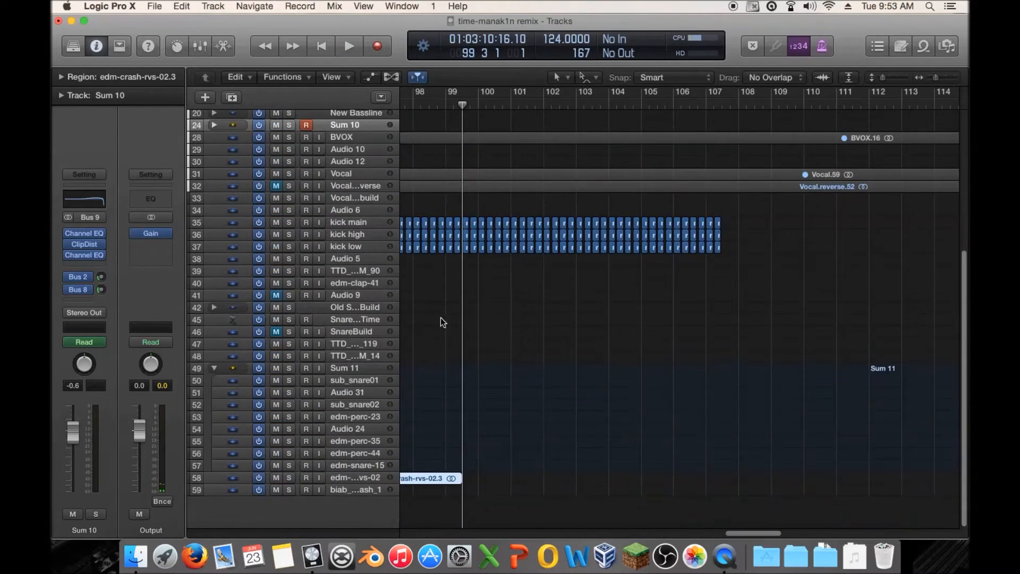
{"action": "key", "text": "space"}
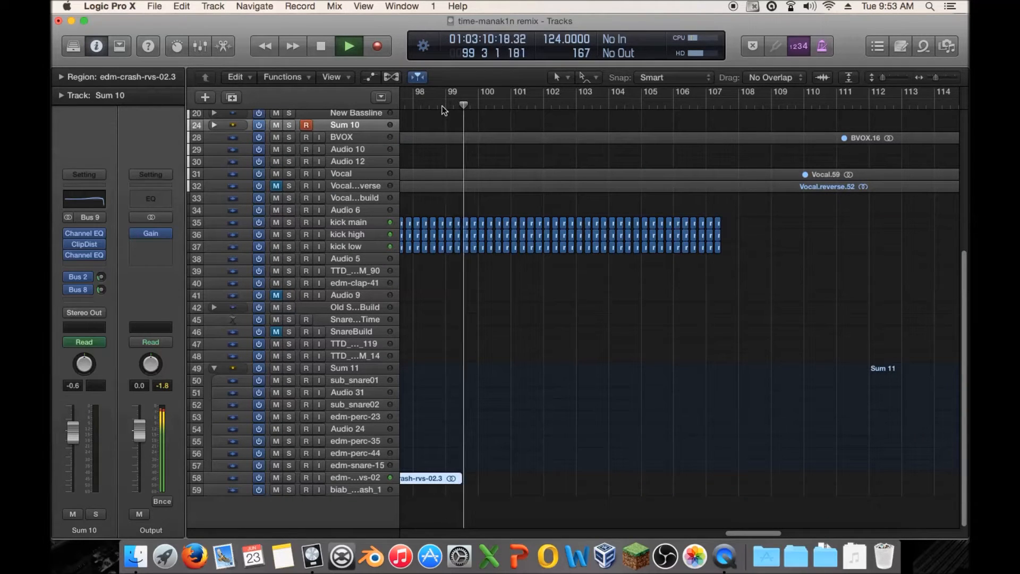
{"action": "key", "text": "space"}
Step: Copy two Analog Saw Init regions on track 3 to fill bars 91 to 99, and play from bar 91
{"action": "scroll", "coordinate": [652, 270], "scroll_direction": "left", "scroll_amount": 4}
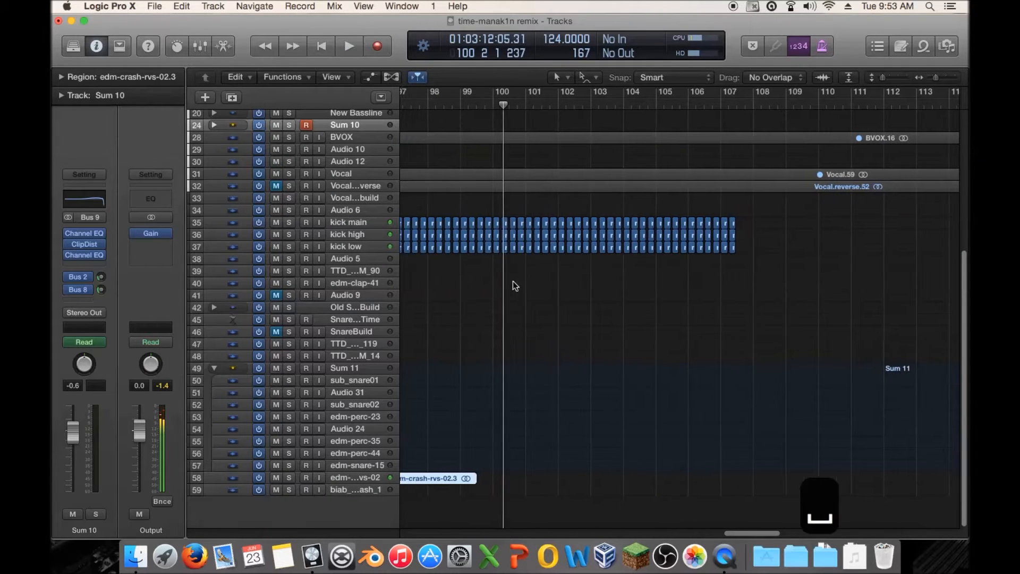
{"action": "scroll", "coordinate": [452, 281], "scroll_direction": "left", "scroll_amount": 1}
{"action": "scroll", "coordinate": [745, 524], "scroll_direction": "left", "scroll_amount": 10}
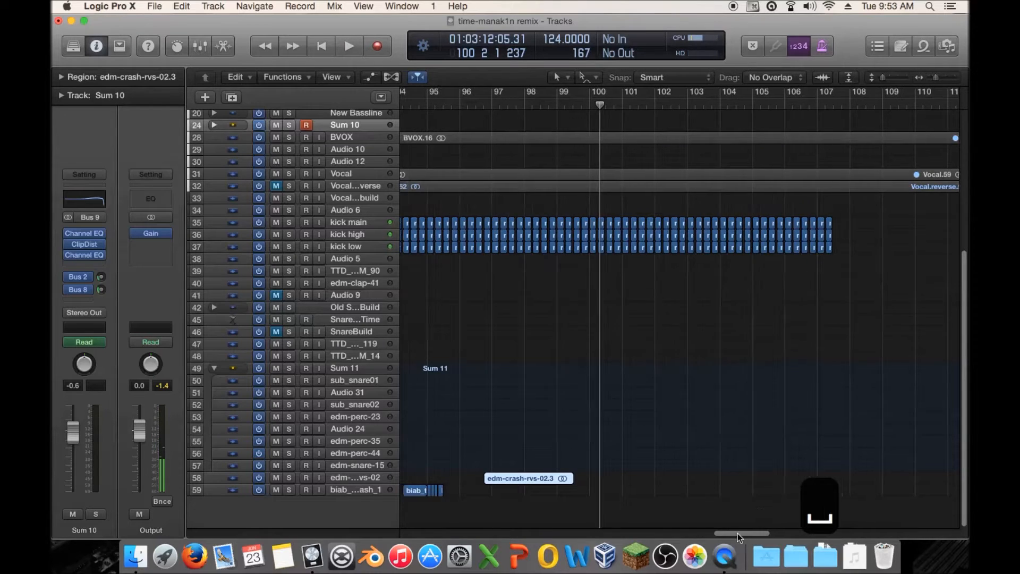
{"action": "scroll", "coordinate": [776, 332], "scroll_direction": "up", "scroll_amount": 5}
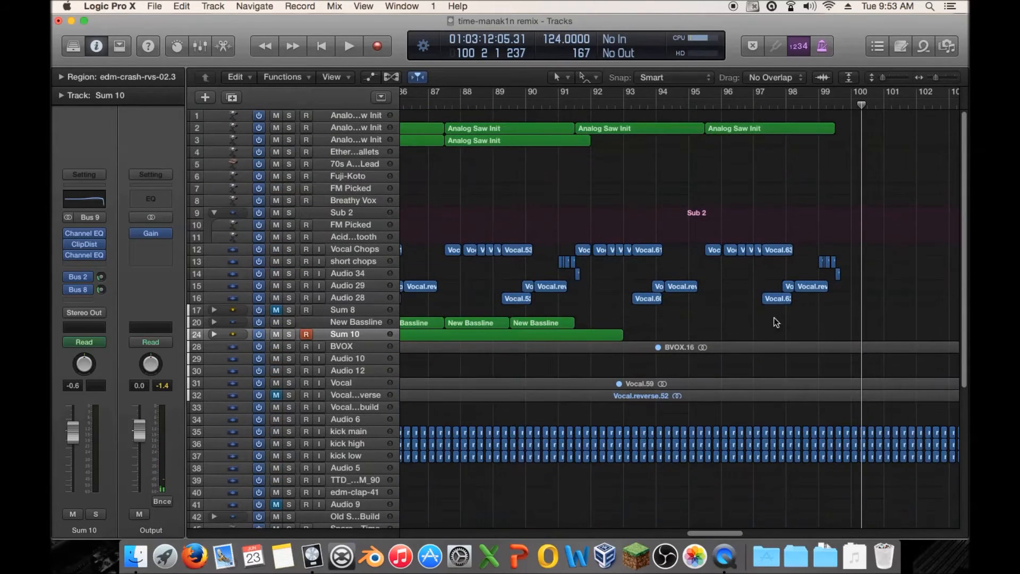
{"action": "scroll", "coordinate": [604, 149], "scroll_direction": "down", "scroll_amount": 8}
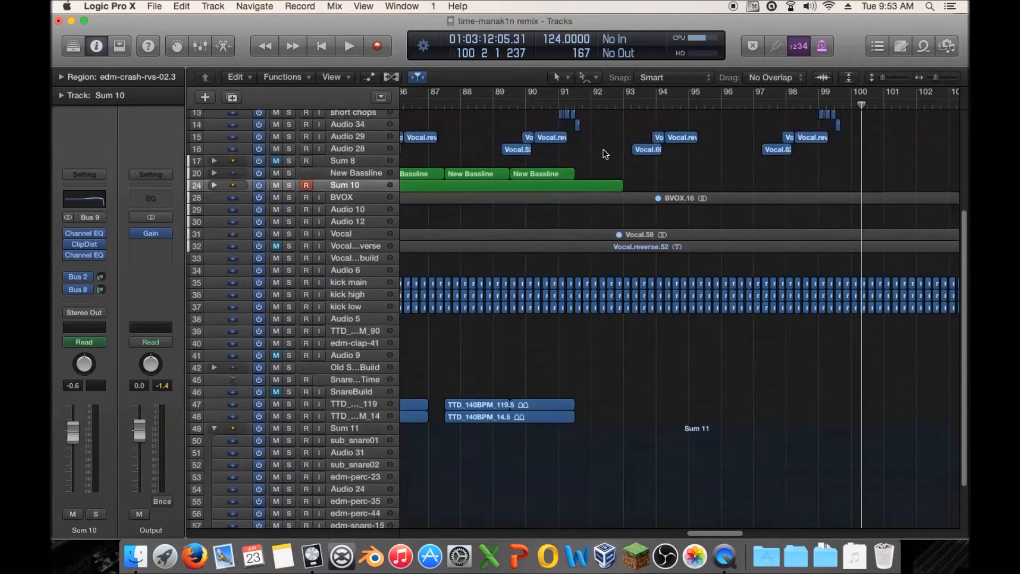
{"action": "left_click_drag", "start_coordinate": [936, 78], "coordinate": [875, 79]}
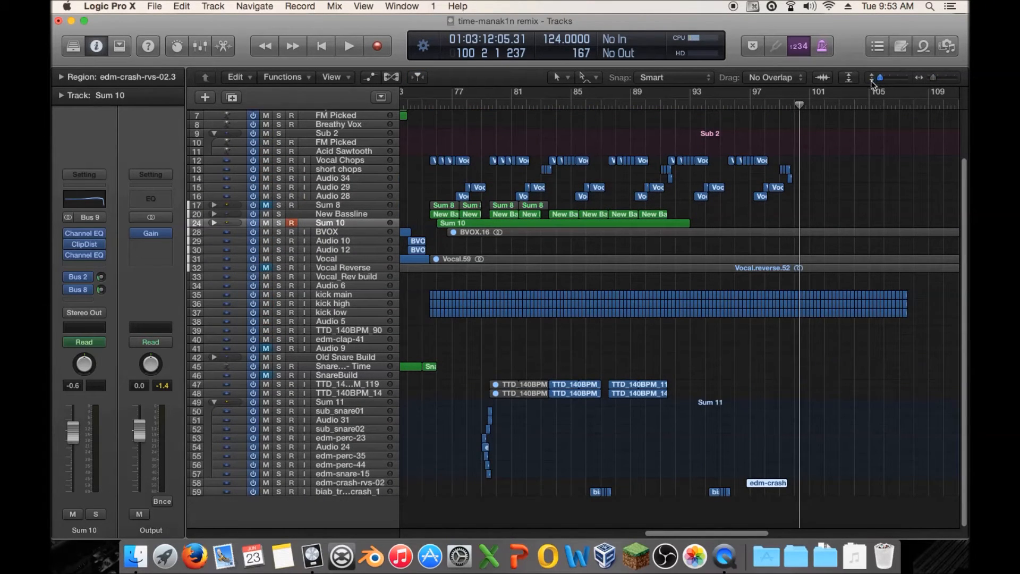
{"action": "scroll", "coordinate": [802, 122], "scroll_direction": "up", "scroll_amount": 3}
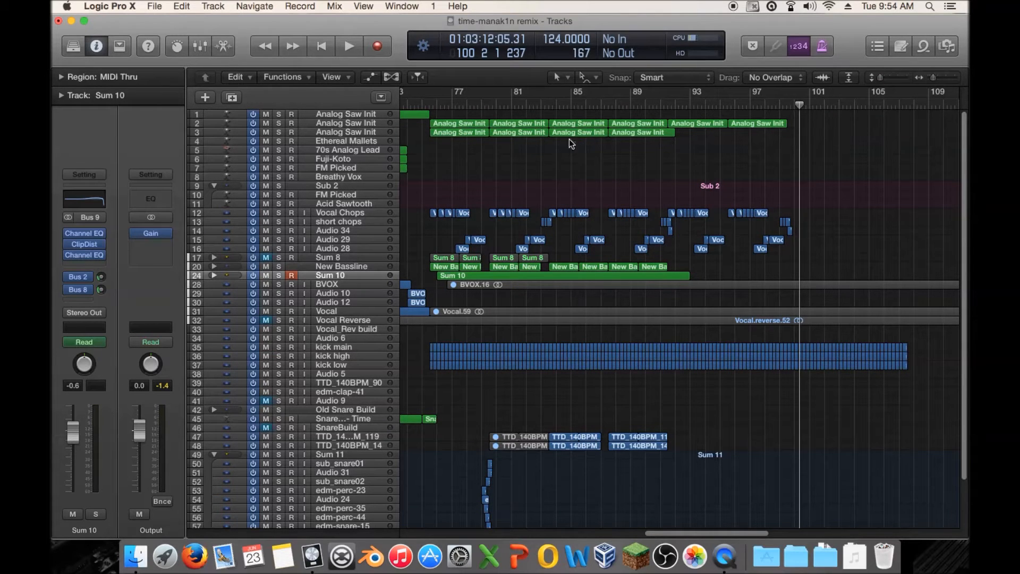
{"action": "left_click_drag", "start_coordinate": [538, 132], "coordinate": [718, 130]}
{"action": "left_click", "coordinate": [659, 104]}
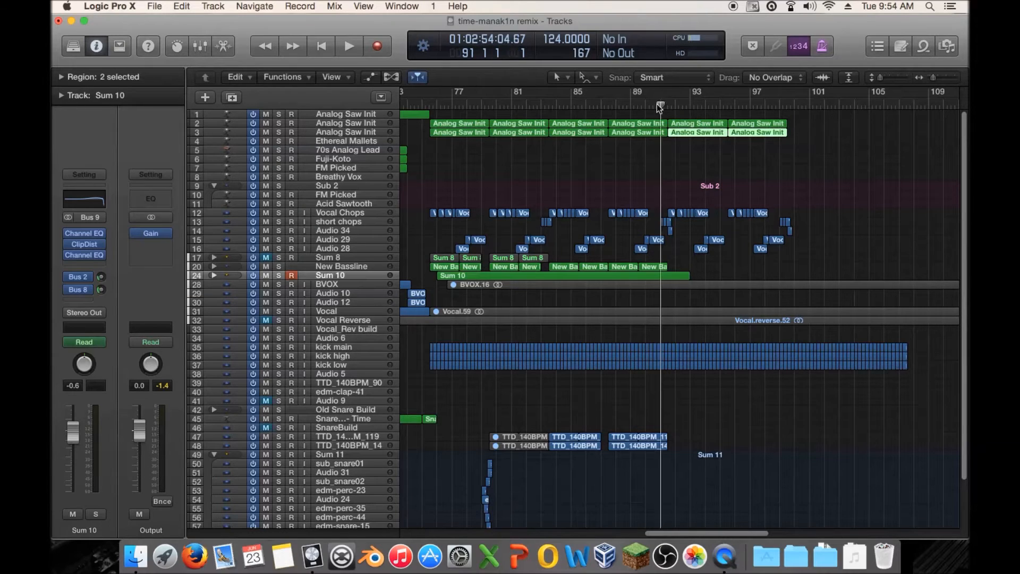
{"action": "key", "text": "space"}
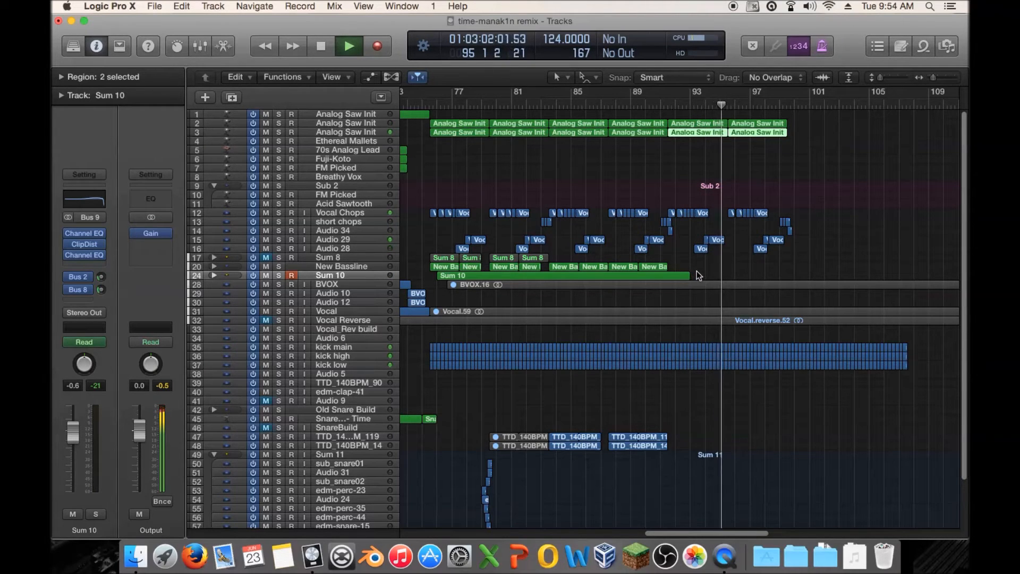
Step: Copy New Bassline regions on track 20 to fill bars 91 to 99, and play the section from about bar 91
{"action": "left_click_drag", "start_coordinate": [687, 267], "coordinate": [732, 267]}
{"action": "left_click", "coordinate": [659, 105]}
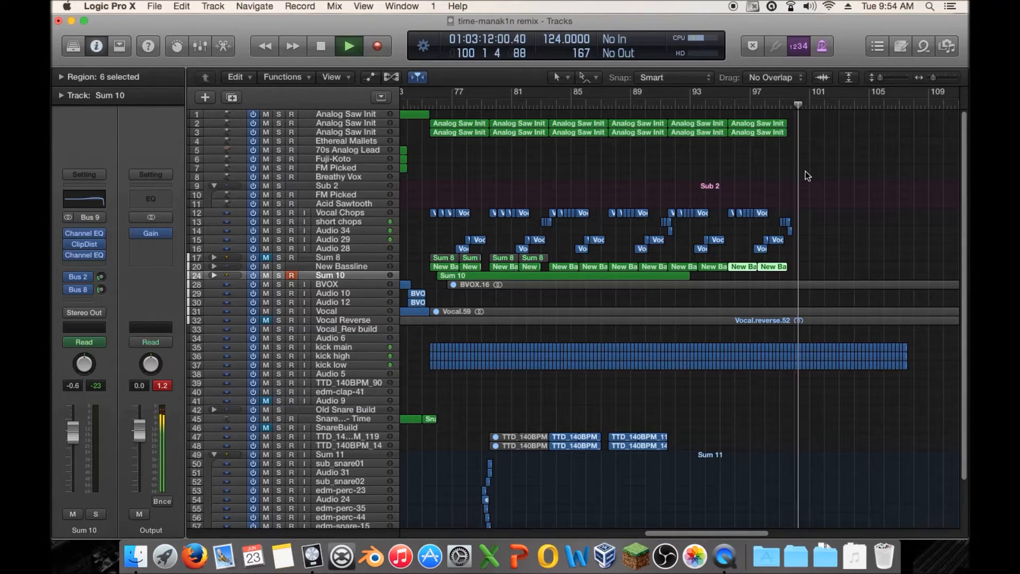
{"action": "scroll", "coordinate": [813, 250], "scroll_direction": "down", "scroll_amount": 3}
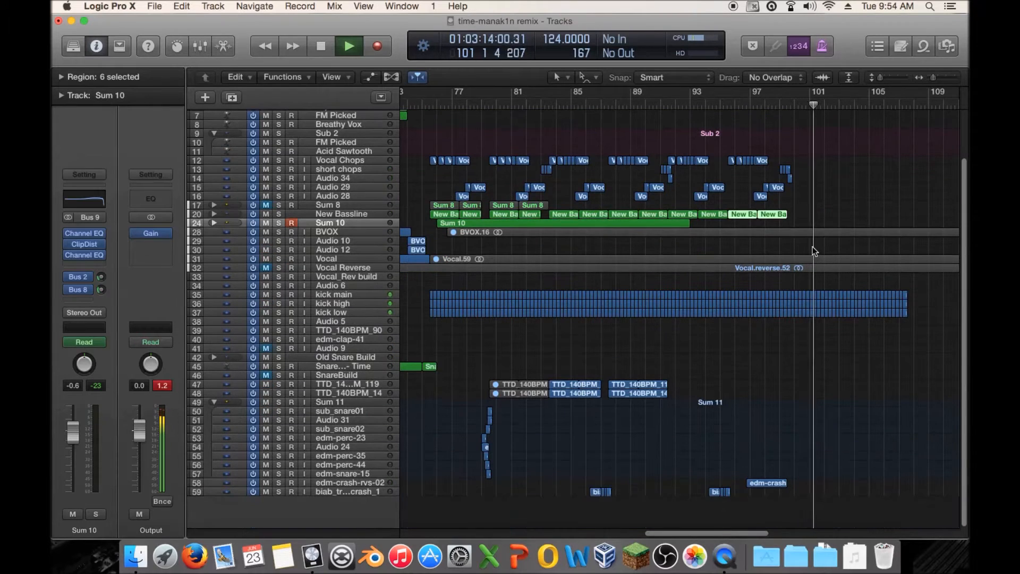
{"action": "key", "text": "space"}
Step: Select the New Bassline track and show the whole arrangement to compare both drops
{"action": "left_click", "coordinate": [344, 214]}
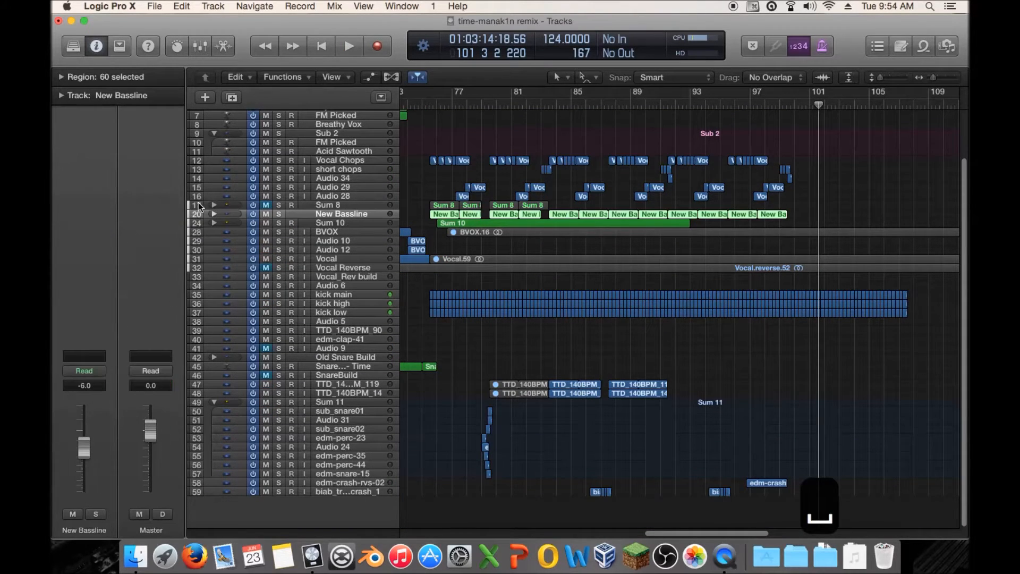
{"action": "scroll", "coordinate": [819, 212], "scroll_direction": "up", "scroll_amount": 3}
{"action": "scroll", "coordinate": [824, 171], "scroll_direction": "down", "scroll_amount": 3}
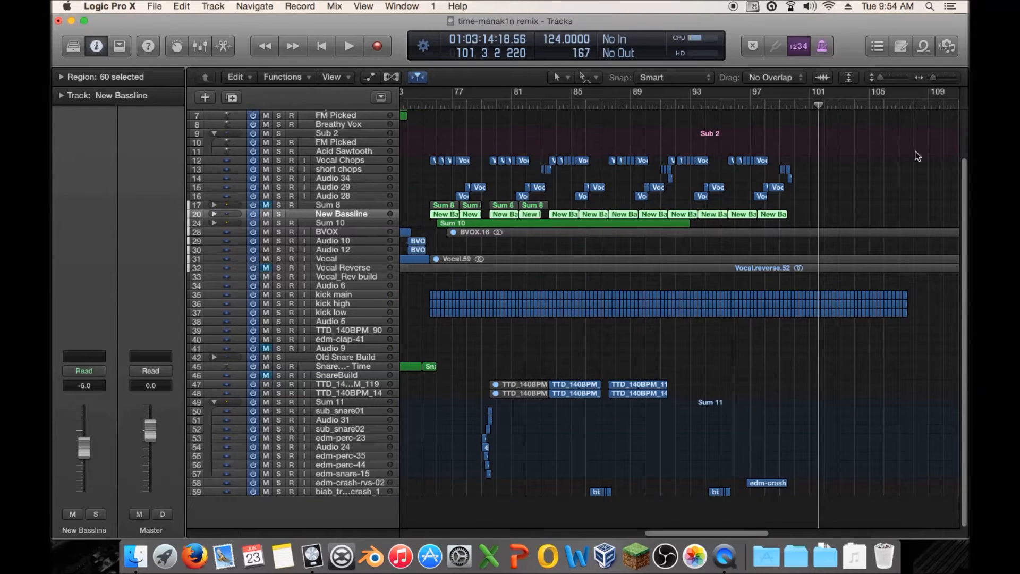
{"action": "left_click_drag", "start_coordinate": [932, 75], "coordinate": [926, 81]}
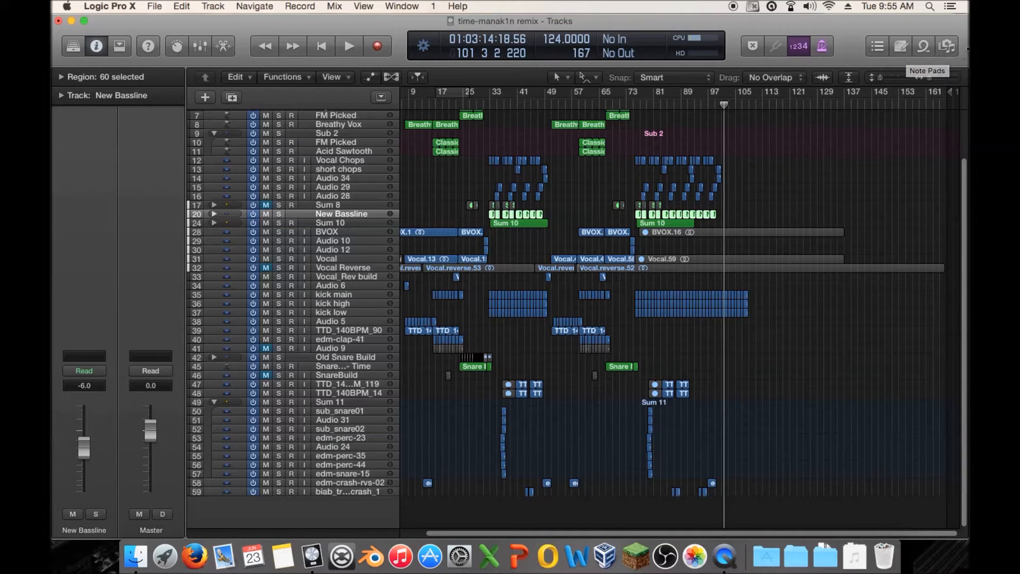
Step: Open the EDM HiHats folder of the ProducerSpot-EDM-Drums pack within My Samples
{"action": "left_click", "coordinate": [949, 47]}
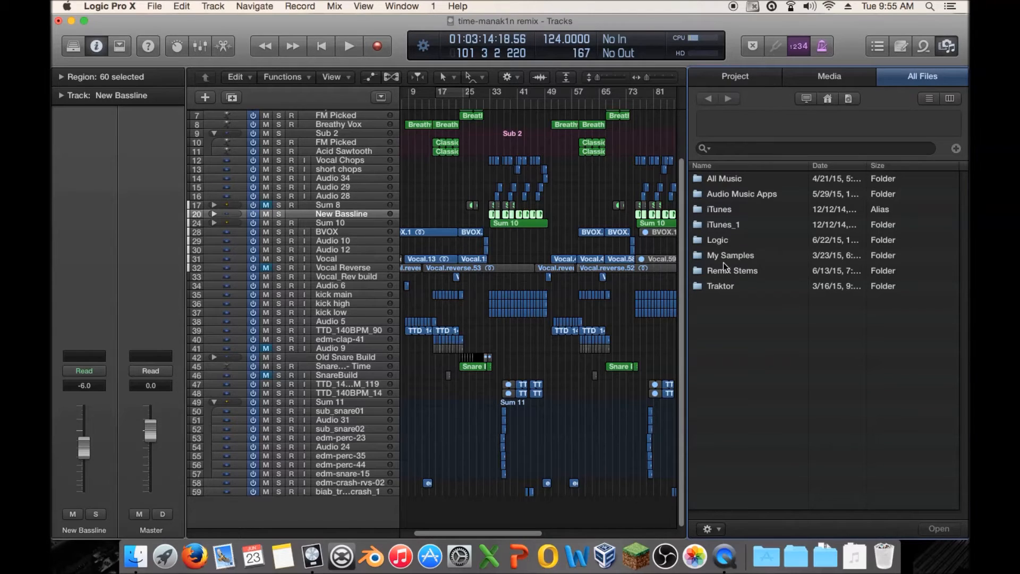
{"action": "double_click", "coordinate": [744, 255]}
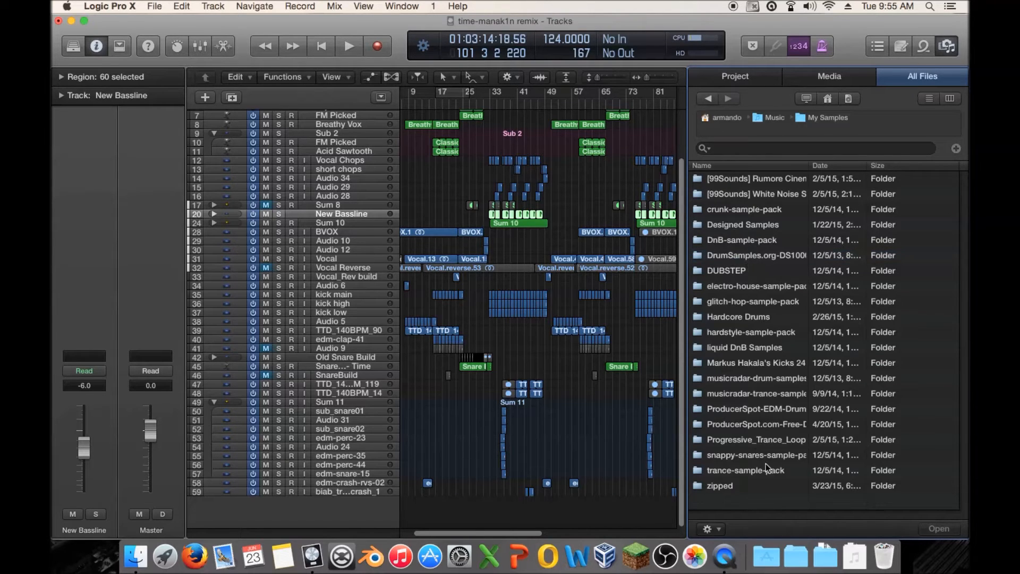
{"action": "double_click", "coordinate": [763, 413]}
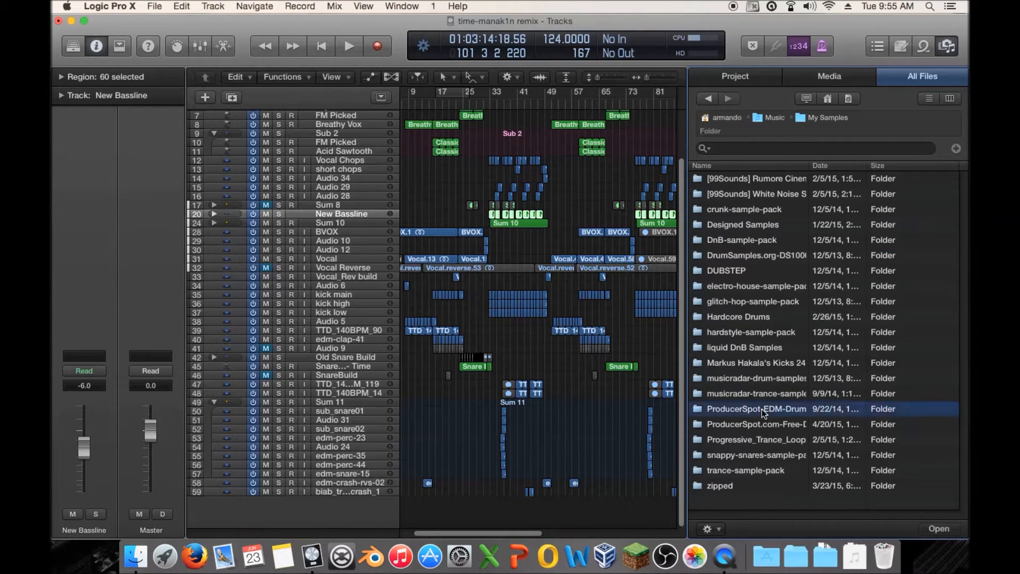
{"action": "left_click", "coordinate": [752, 209]}
{"action": "double_click", "coordinate": [751, 209]}
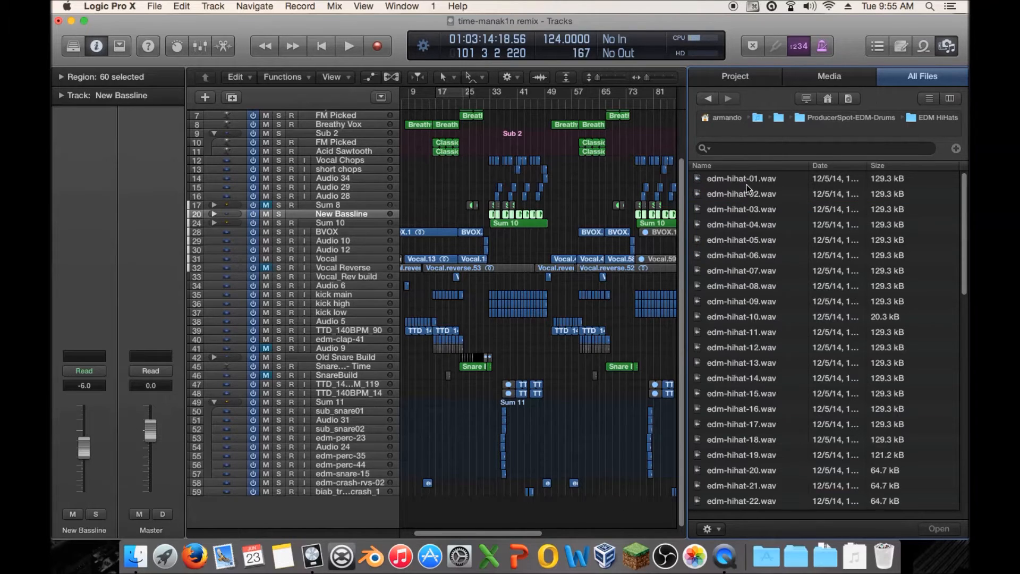
Step: Audition the hi-hat samples, add edm-hihat-04.wav on a new track below the crash, and hide the file browser
{"action": "key", "text": "Down"}
{"action": "key", "text": "Down"}
{"action": "key", "text": "Down"}
{"action": "key", "text": "Down"}
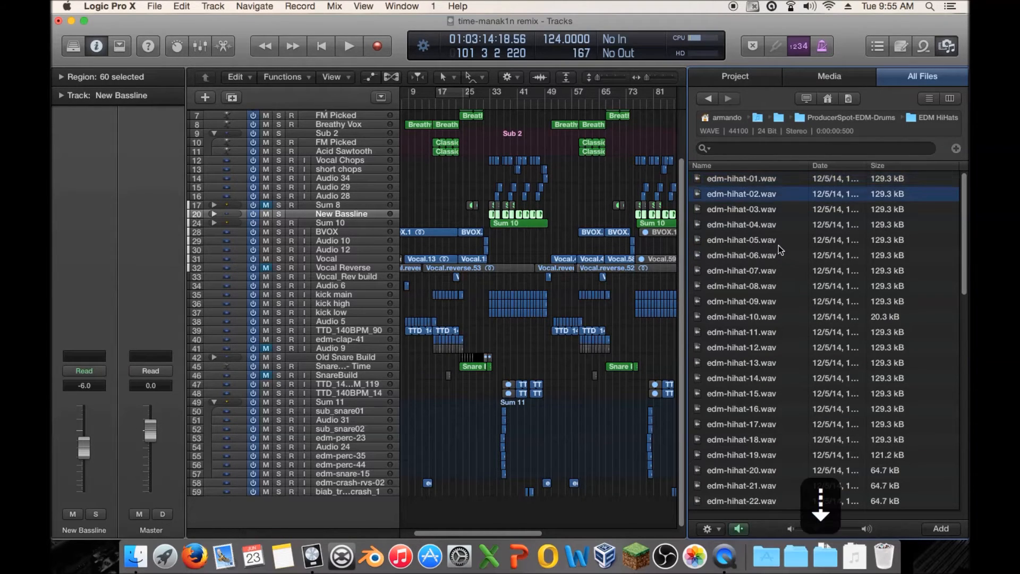
{"action": "key", "text": "Up"}
{"action": "left_click_drag", "start_coordinate": [765, 224], "coordinate": [607, 510]}
{"action": "left_click", "coordinate": [947, 46]}
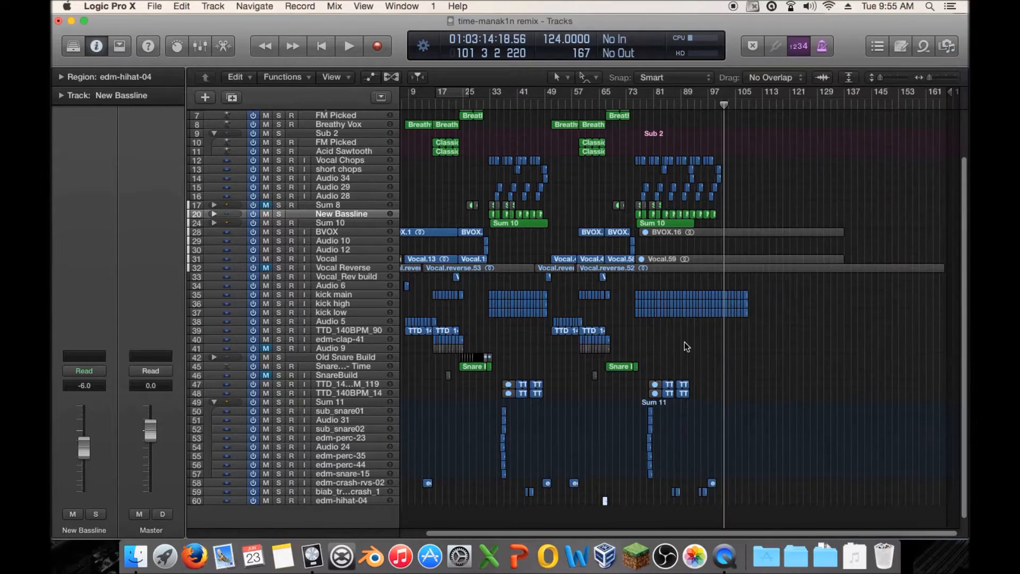
Step: Set the gain of the edm-hihat-04 region to -12 dB
{"action": "left_click", "coordinate": [360, 500]}
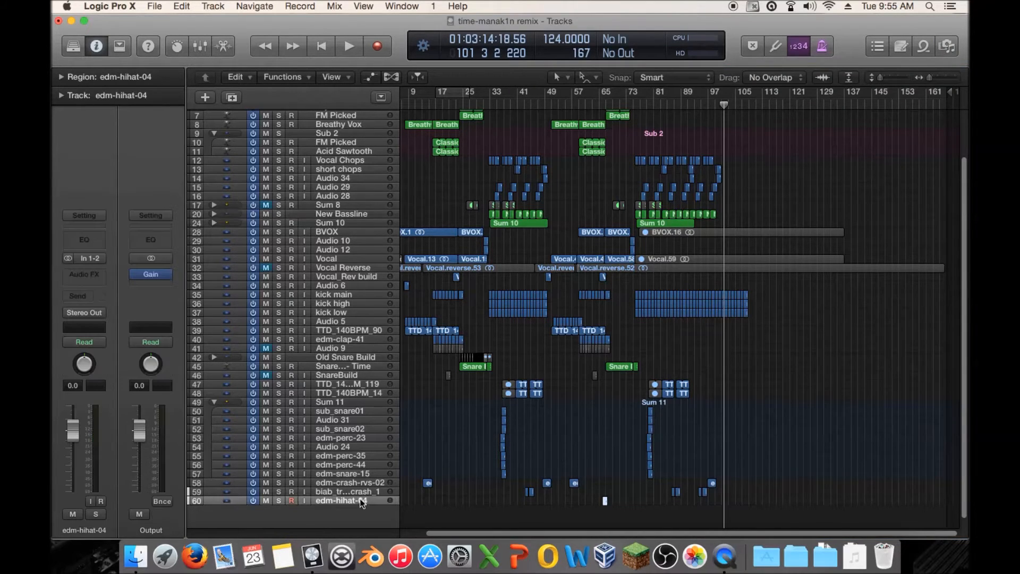
{"action": "left_click", "coordinate": [63, 80]}
{"action": "double_click", "coordinate": [124, 167]}
{"action": "type", "text": "-"}
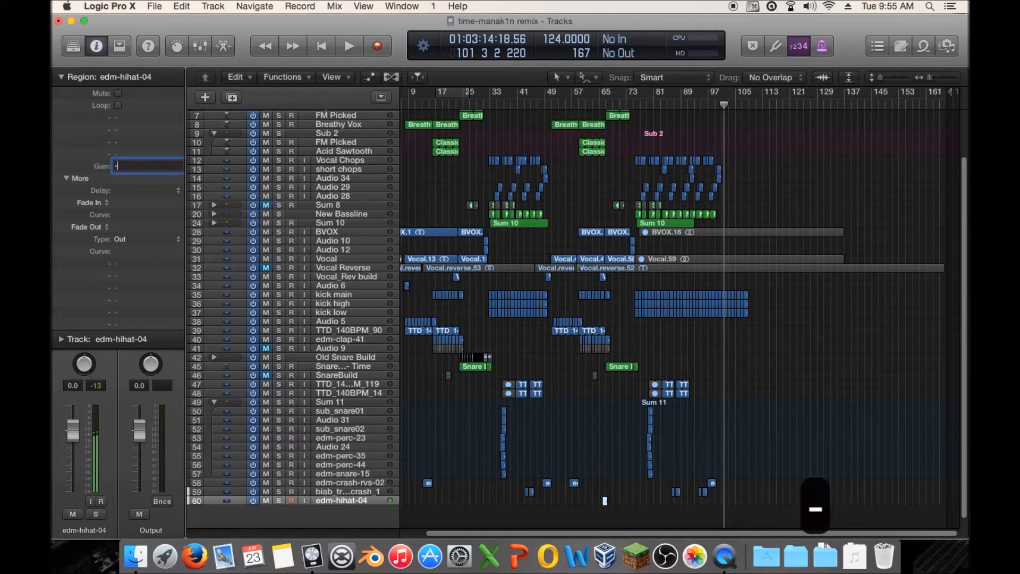
{"action": "type", "text": "12"}
{"action": "key", "text": "Return"}
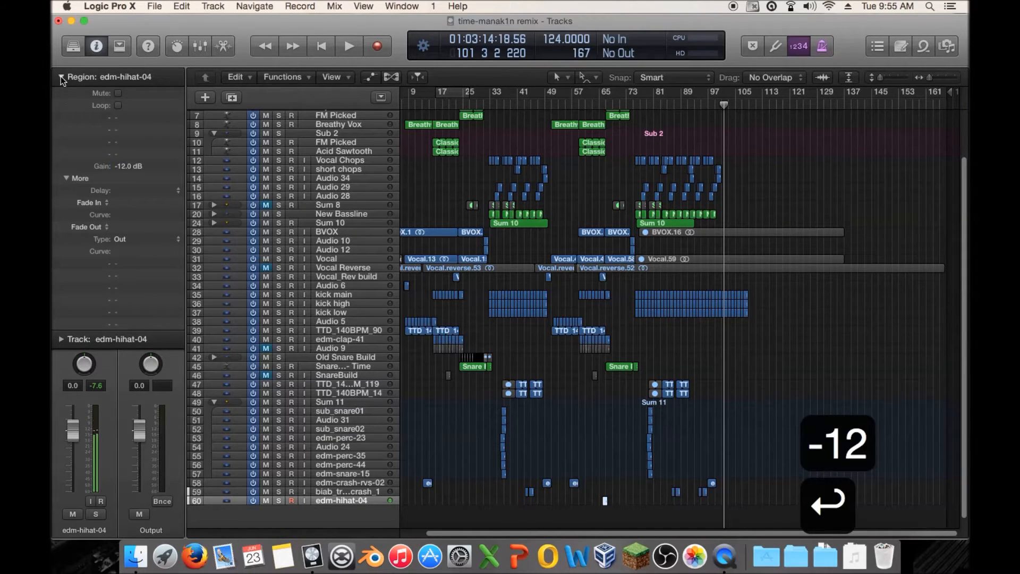
{"action": "left_click", "coordinate": [62, 80]}
Step: Move the edm-hihat-04 region to about bar 101 and set the playhead at bar 99 beat 3
{"action": "left_click_drag", "start_coordinate": [606, 504], "coordinate": [726, 515]}
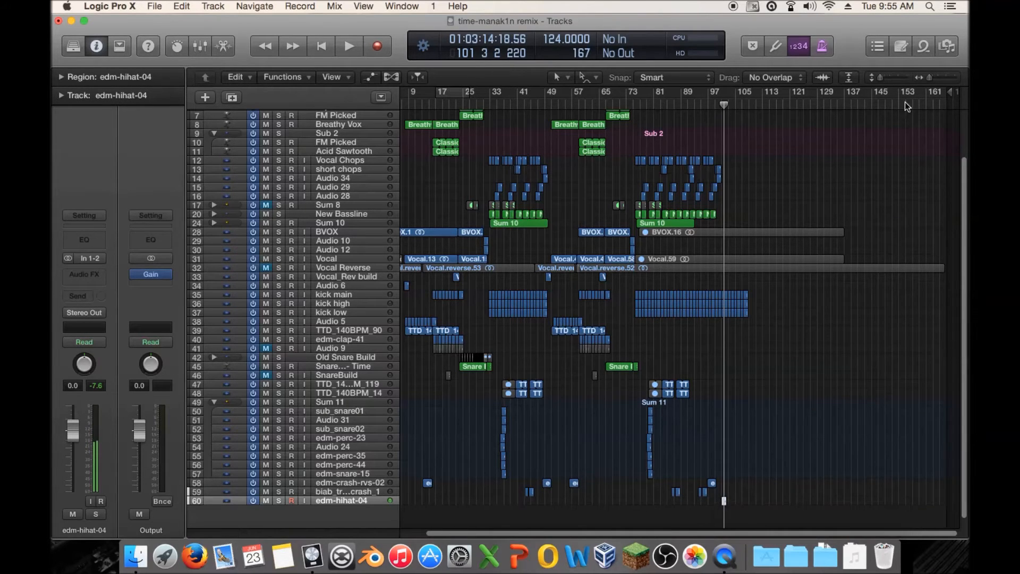
{"action": "left_click_drag", "start_coordinate": [930, 80], "coordinate": [934, 77]}
{"action": "scroll", "coordinate": [805, 129], "scroll_direction": "up", "scroll_amount": 3}
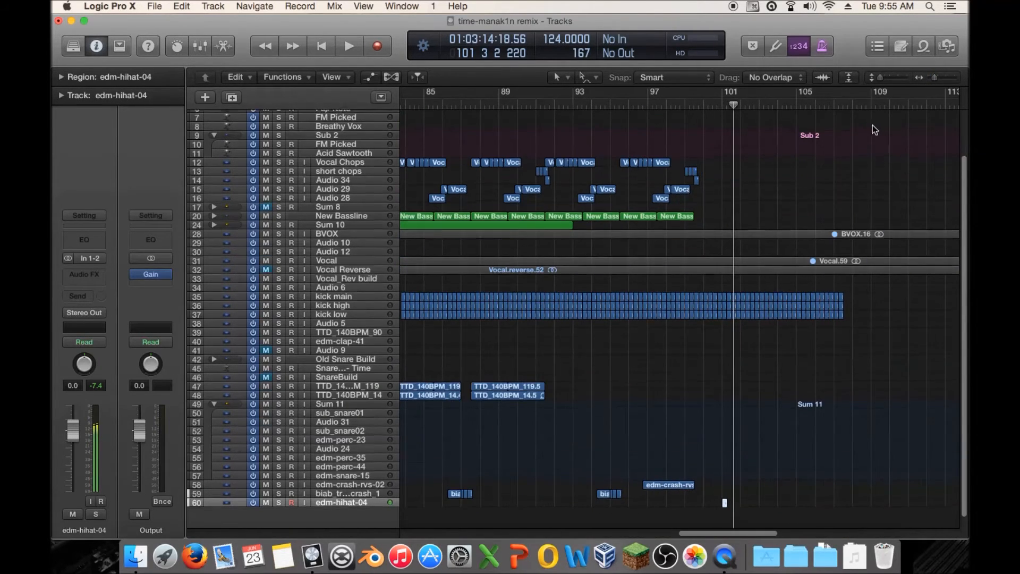
{"action": "left_click_drag", "start_coordinate": [734, 105], "coordinate": [694, 107]}
Step: Place the edm-hihat-04 hits between the kicks after bar 99 beat 3 and copy them to about bar 107
{"action": "scroll", "coordinate": [713, 176], "scroll_direction": "down", "scroll_amount": 3}
{"action": "left_click_drag", "start_coordinate": [935, 77], "coordinate": [943, 77]}
{"action": "left_click_drag", "start_coordinate": [653, 491], "coordinate": [705, 496]}
{"action": "left_click_drag", "start_coordinate": [604, 497], "coordinate": [788, 495], "text": "alt"}
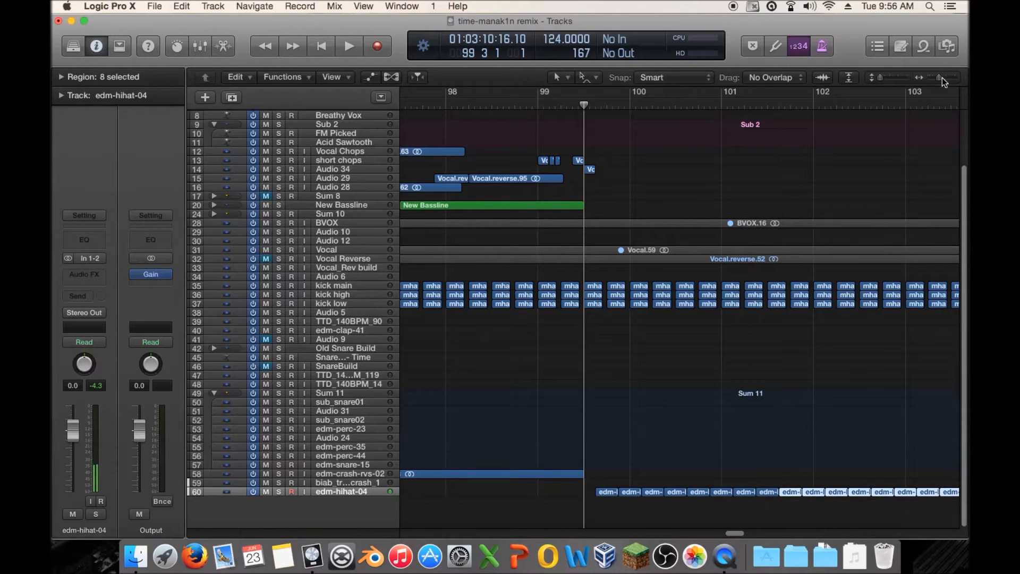
{"action": "left_click_drag", "start_coordinate": [942, 77], "coordinate": [939, 78]}
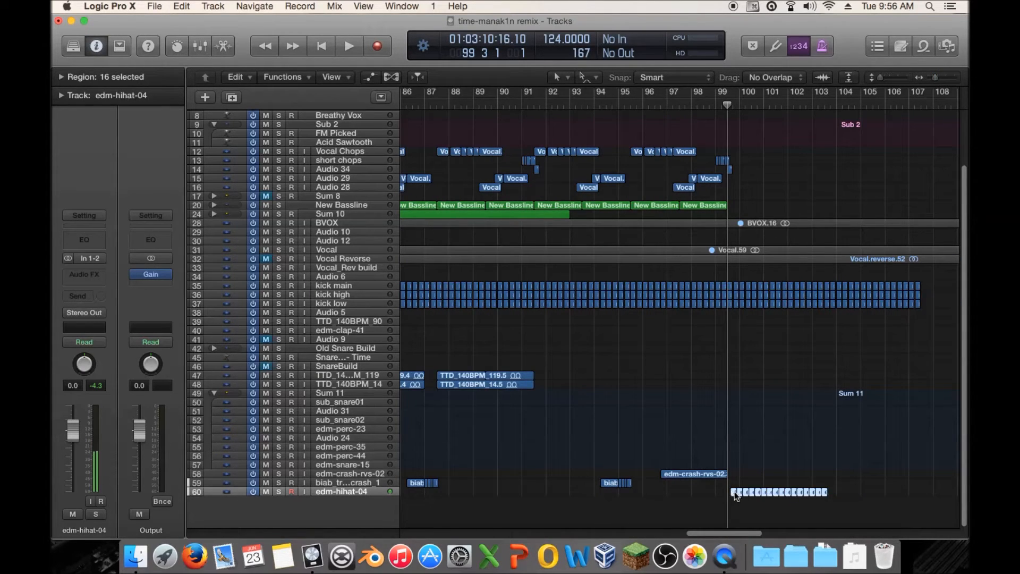
{"action": "left_click_drag", "start_coordinate": [734, 492], "coordinate": [831, 489], "text": "alt"}
Step: Play the hi-hats from bar 99 beat 3 and lower the edm-hihat-04 track volume to -6.6 dB
{"action": "key", "text": "space"}
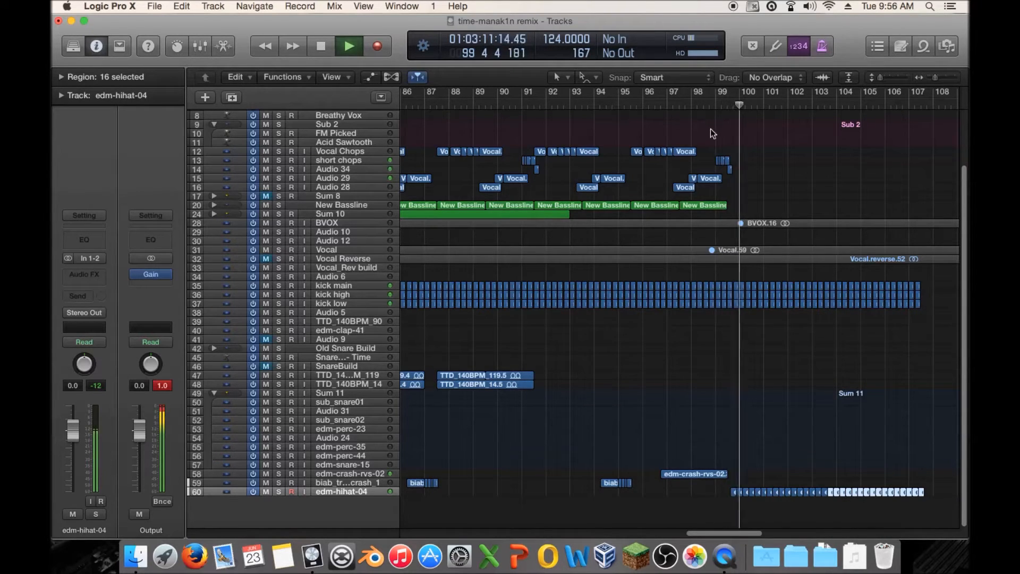
{"action": "left_click_drag", "start_coordinate": [74, 425], "coordinate": [73, 450]}
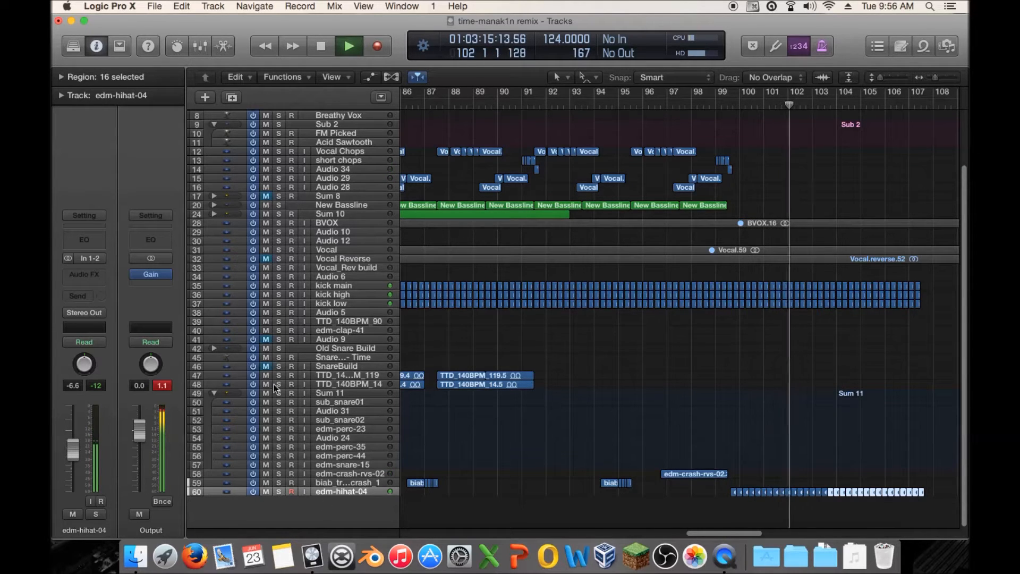
{"action": "key", "text": "space"}
{"action": "scroll", "coordinate": [480, 260], "scroll_direction": "up", "scroll_amount": 5}
{"action": "scroll", "coordinate": [352, 273], "scroll_direction": "down", "scroll_amount": 3}
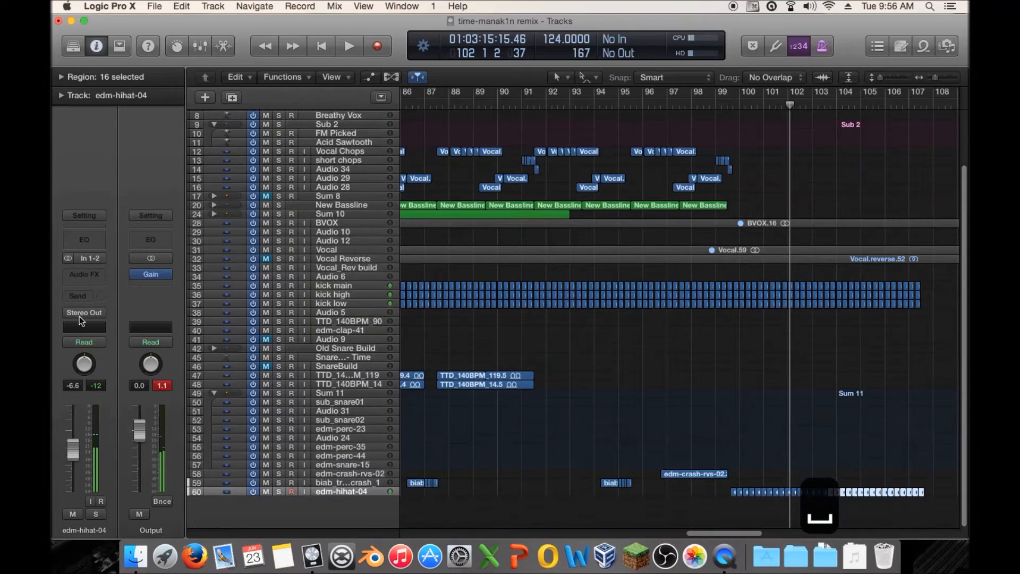
Step: Send the hi-hat track to Bus 2 (Large Hall) at about -19 dB while listening to the result
{"action": "left_click", "coordinate": [80, 297]}
{"action": "mouse_move", "coordinate": [115, 353]}
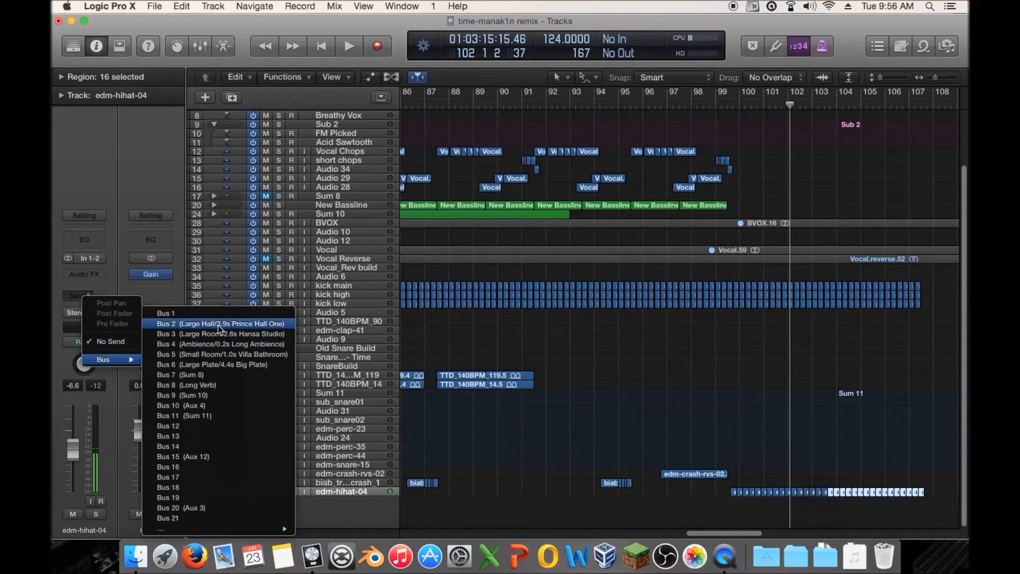
{"action": "left_click", "coordinate": [176, 331]}
{"action": "key", "text": "space"}
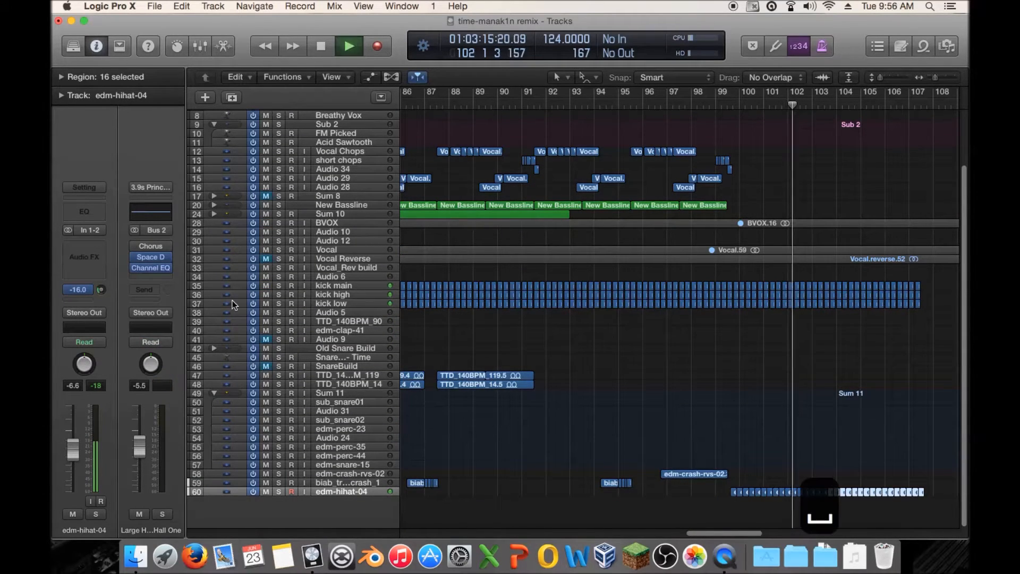
{"action": "left_click_drag", "start_coordinate": [100, 289], "coordinate": [101, 293]}
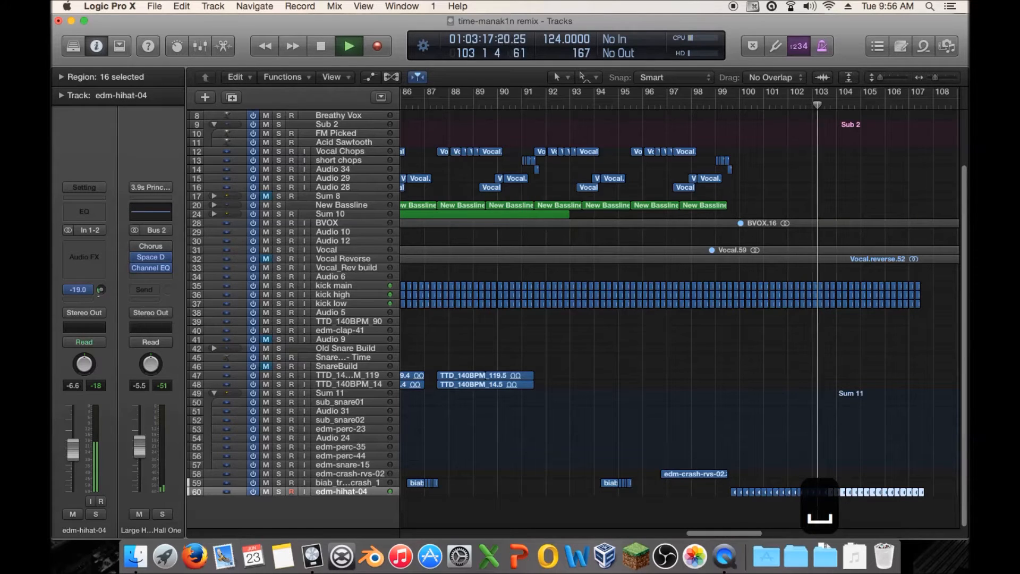
{"action": "key", "text": "space"}
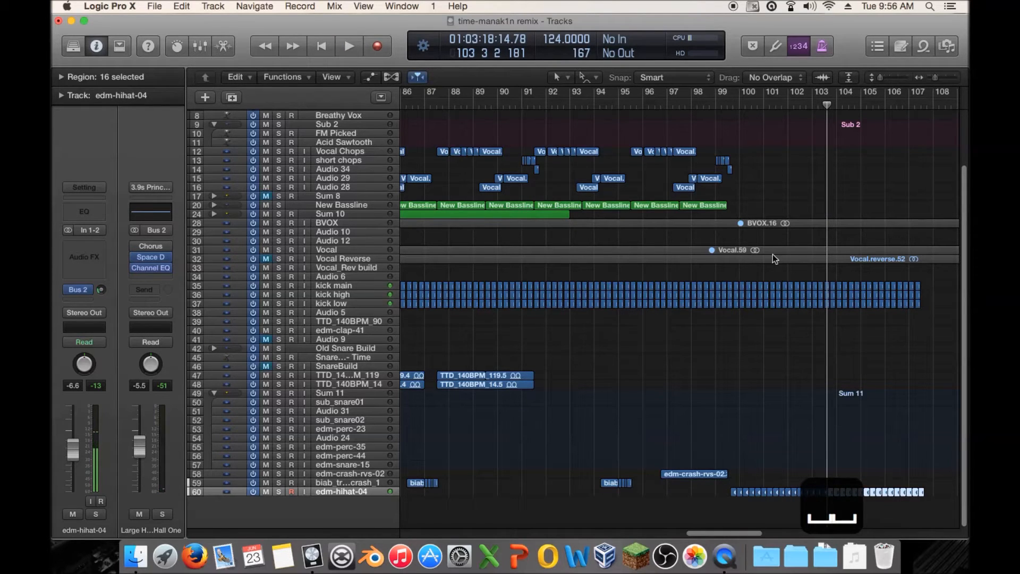
Step: Add a Channel EQ to the hi-hat track and cut 10400 Hz by 3.5 dB with a Q of 1.20 during playback
{"action": "left_click", "coordinate": [85, 212]}
{"action": "key", "text": "space"}
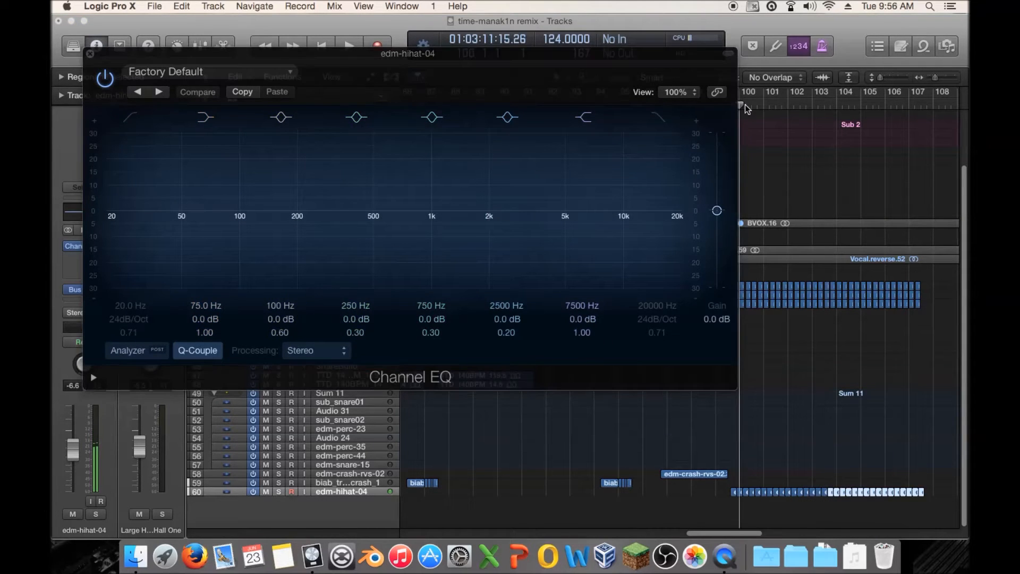
{"action": "left_click_drag", "start_coordinate": [520, 231], "coordinate": [664, 247]}
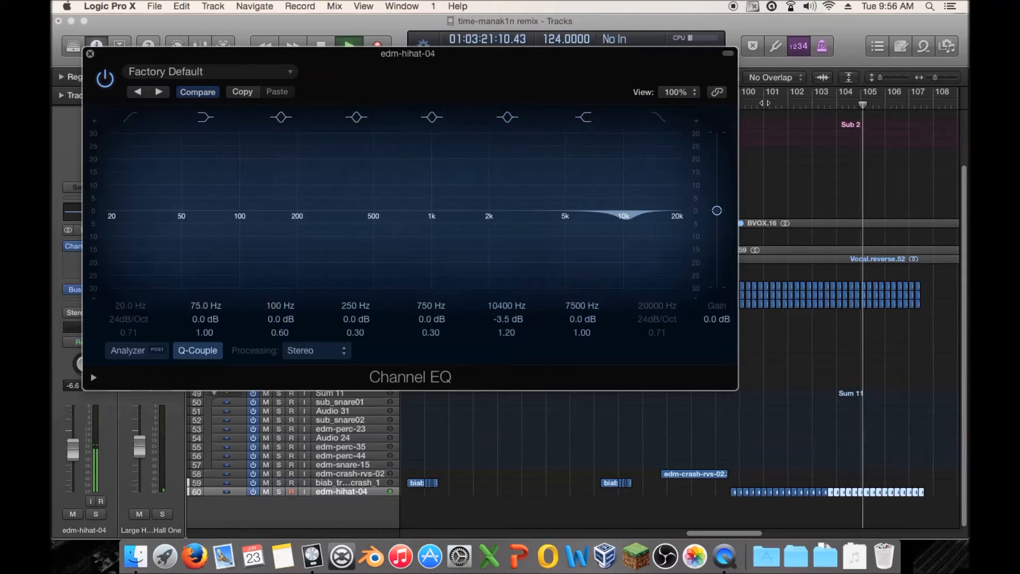
Step: Compare the hi-hats with the 10400 Hz EQ band repeatedly switched on and off
{"action": "left_click", "coordinate": [514, 122]}
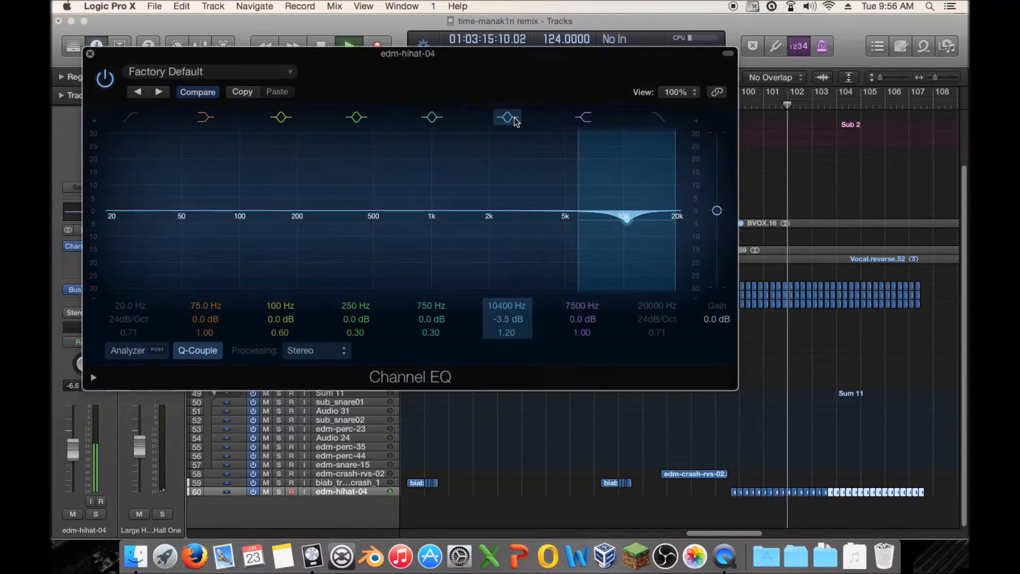
{"action": "left_click", "coordinate": [514, 122]}
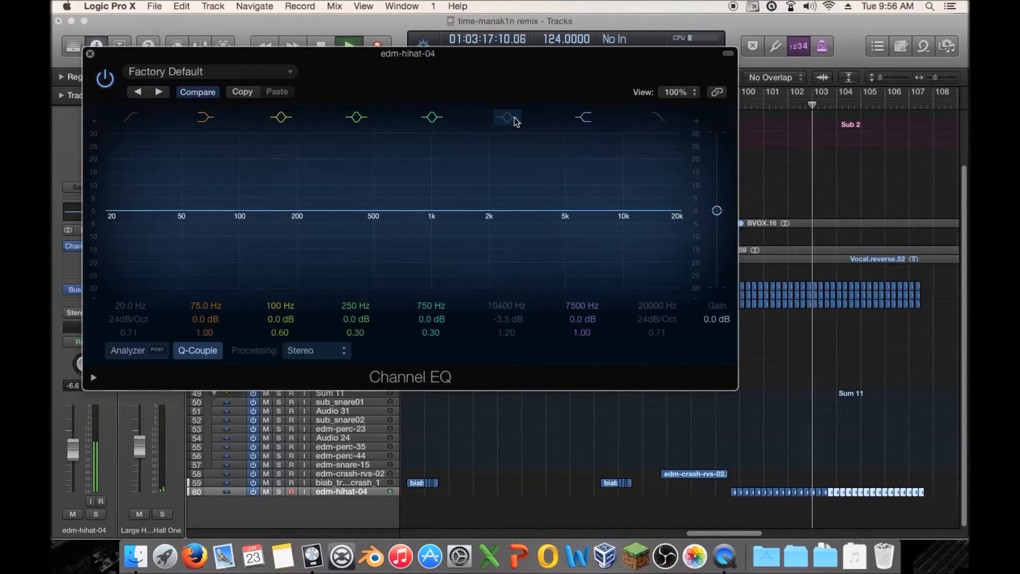
{"action": "left_click", "coordinate": [514, 121]}
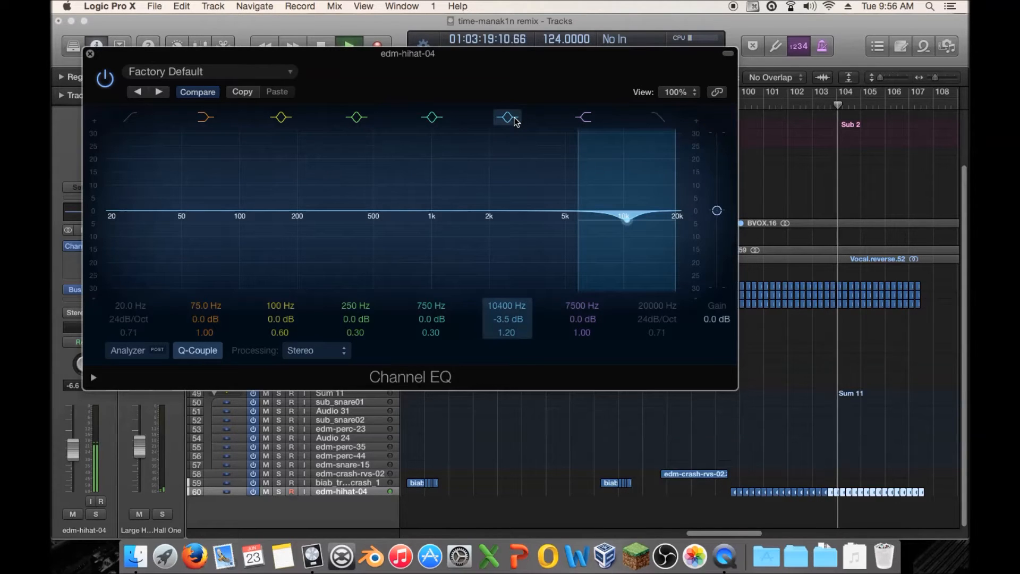
{"action": "left_click", "coordinate": [514, 122]}
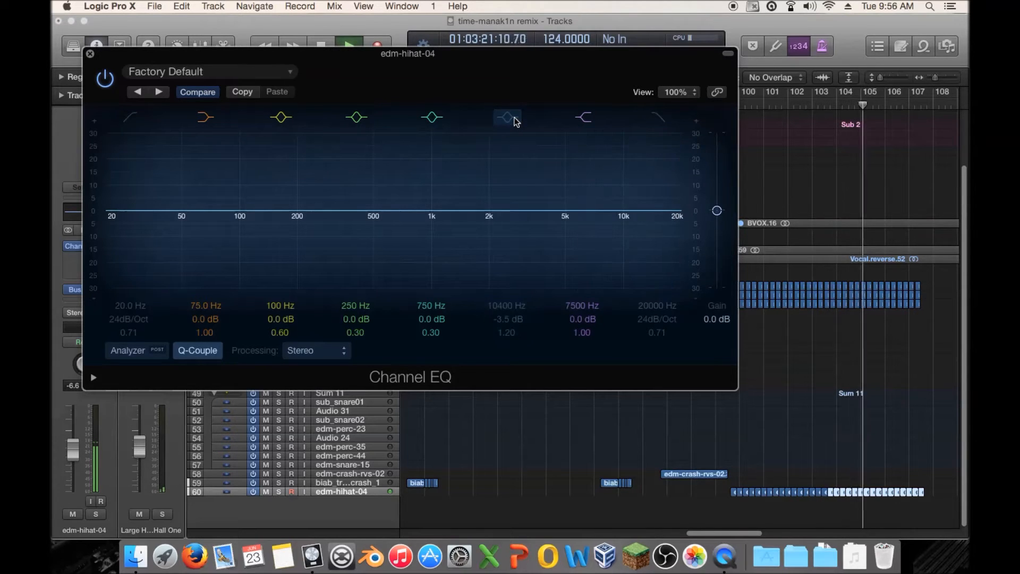
{"action": "left_click", "coordinate": [515, 122]}
{"action": "left_click", "coordinate": [515, 122]}
{"action": "key", "text": "space"}
{"action": "left_click", "coordinate": [514, 122]}
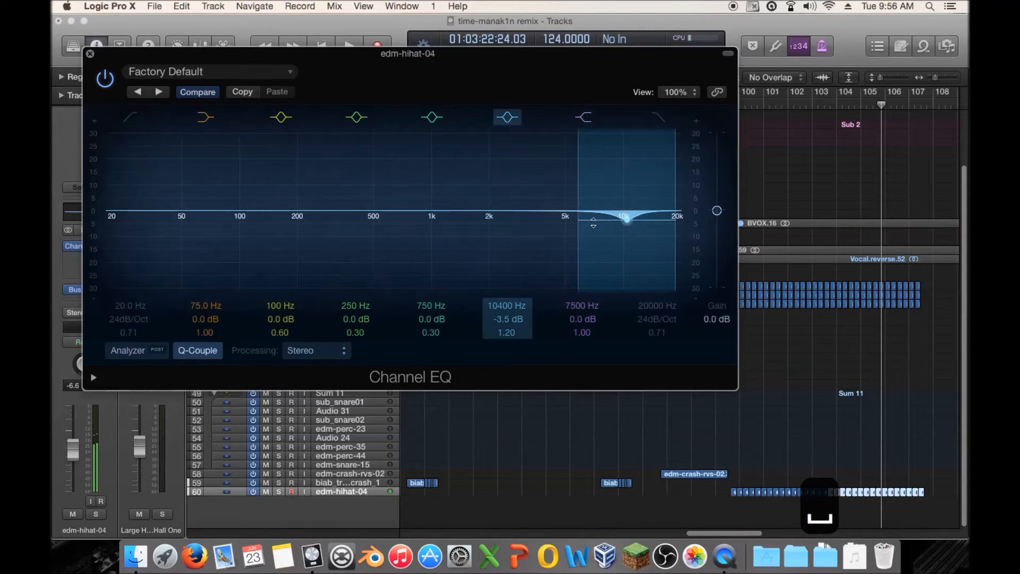
Step: Adjust the 10400 Hz band to -4.0 dB with a Q of 0.75, comparing it against the bypassed band
{"action": "left_click_drag", "start_coordinate": [583, 222], "coordinate": [574, 222]}
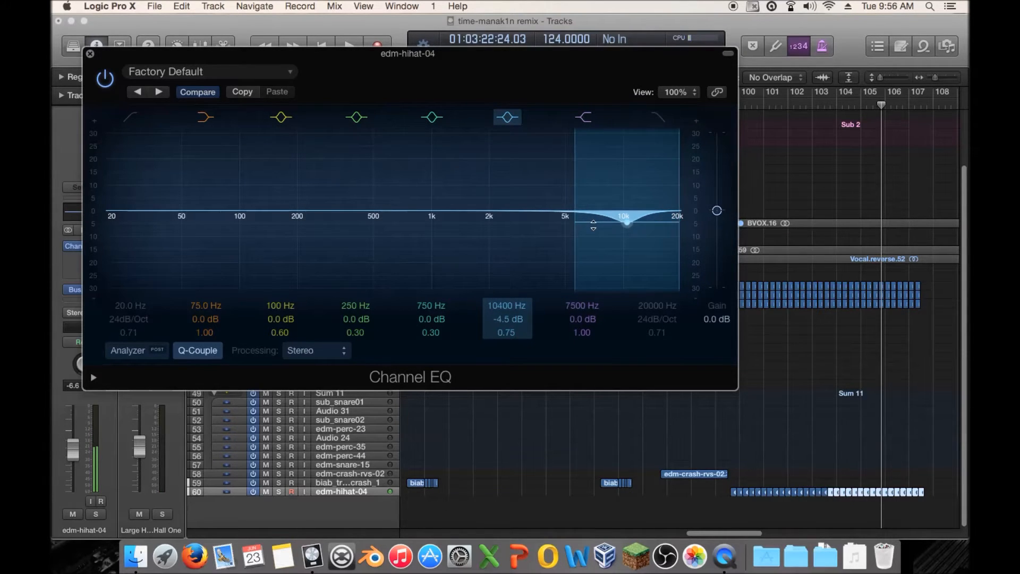
{"action": "key", "text": "space"}
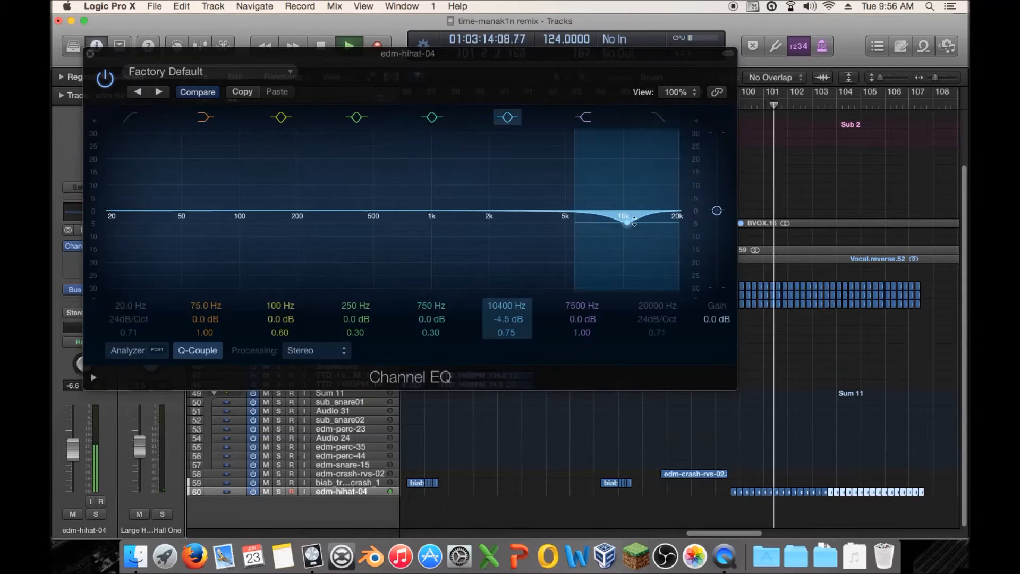
{"action": "left_click", "coordinate": [509, 118]}
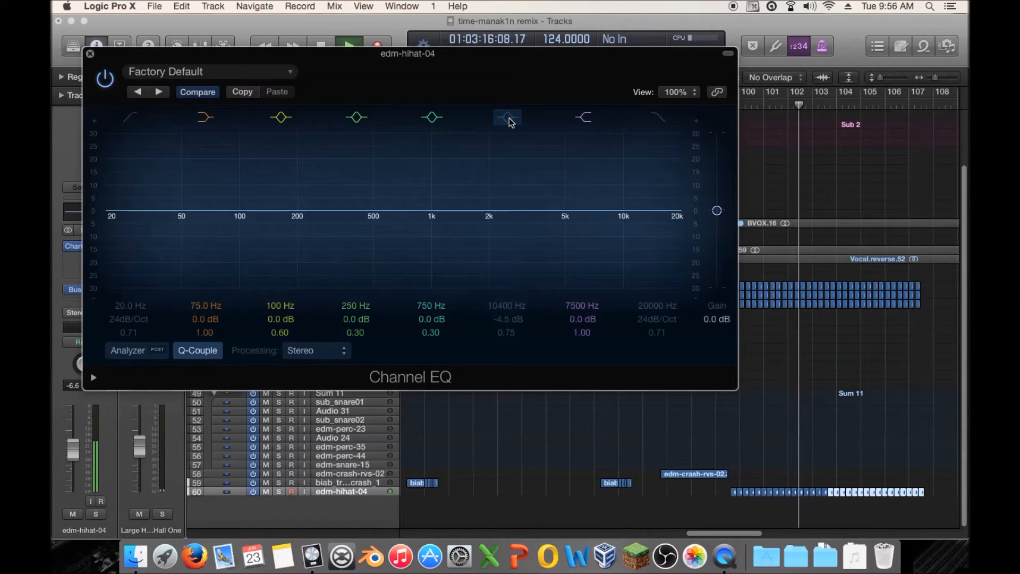
{"action": "left_click", "coordinate": [509, 118]}
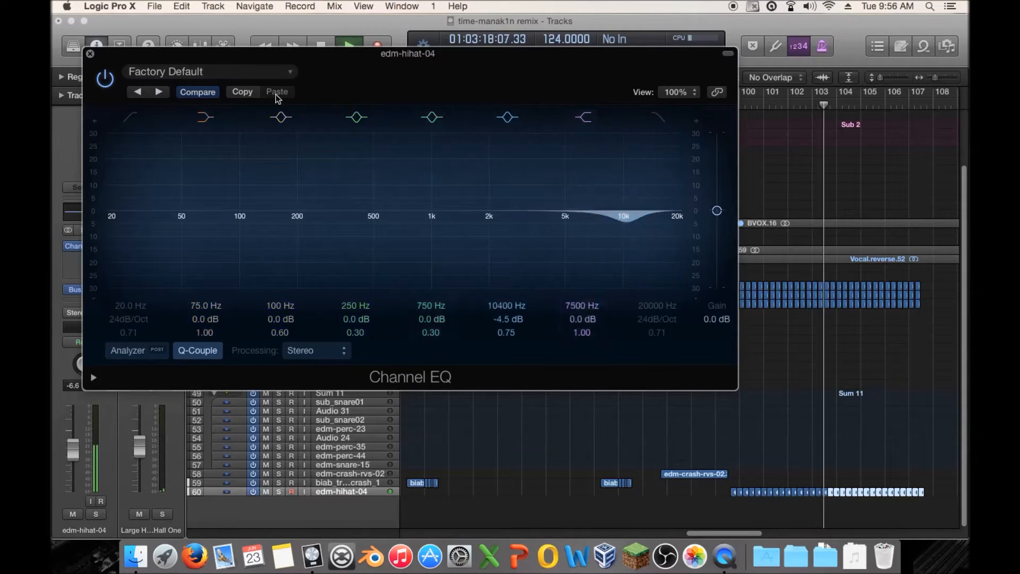
{"action": "left_click_drag", "start_coordinate": [635, 225], "coordinate": [635, 223]}
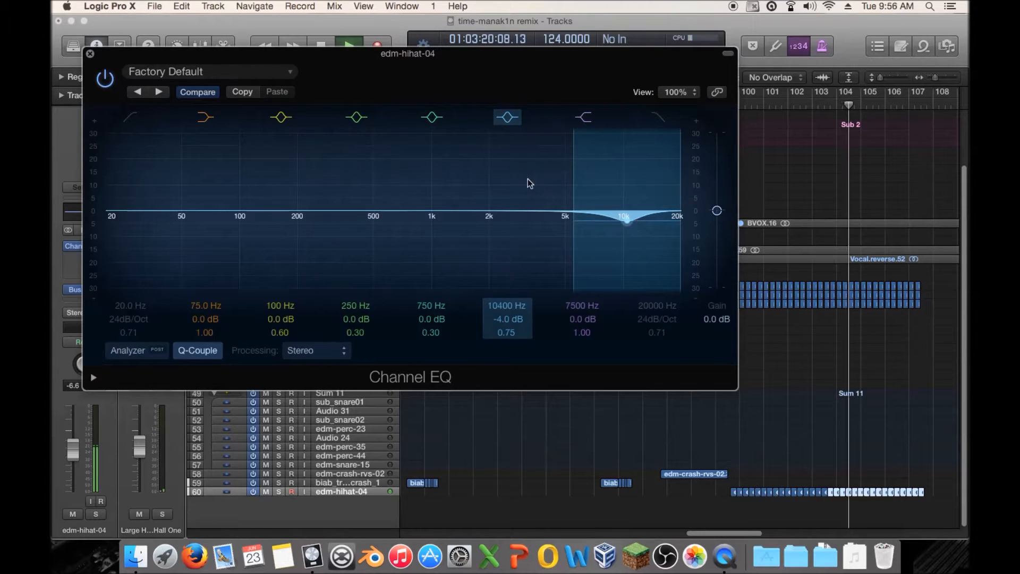
{"action": "key", "text": "space"}
{"action": "left_click", "coordinate": [90, 54]}
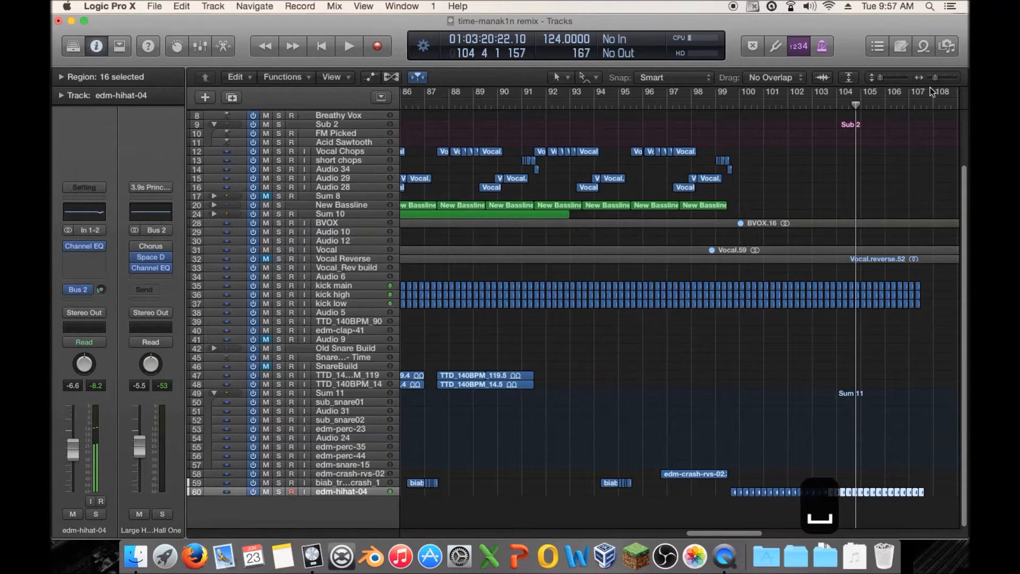
Step: Play the arrangement's earlier sections from about bar 9, briefly soloing the Audio 5 and edm-clap-41 tracks to compare their sounds
{"action": "left_click_drag", "start_coordinate": [934, 78], "coordinate": [931, 78]}
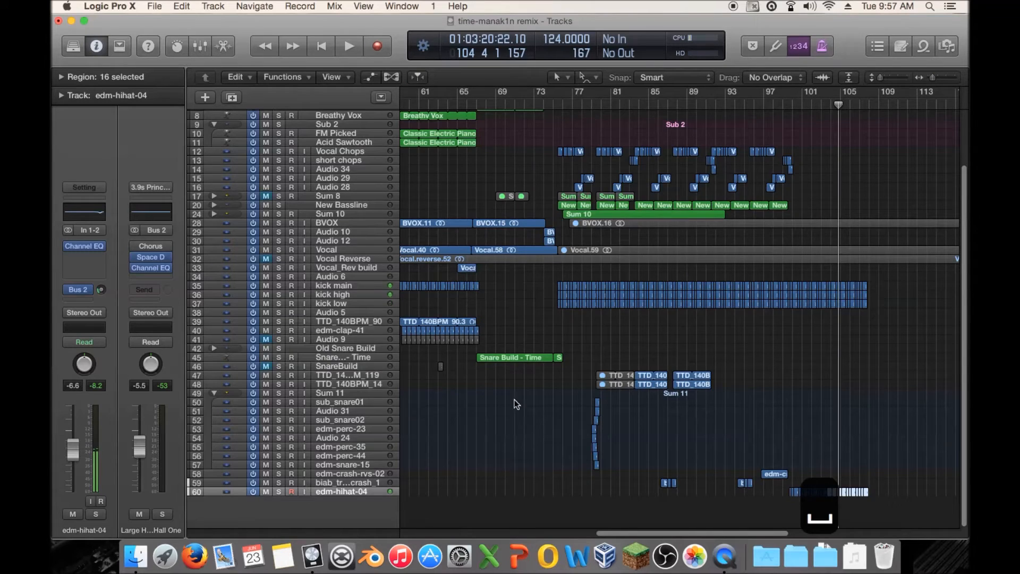
{"action": "scroll", "coordinate": [746, 347], "scroll_direction": "up", "scroll_amount": 3}
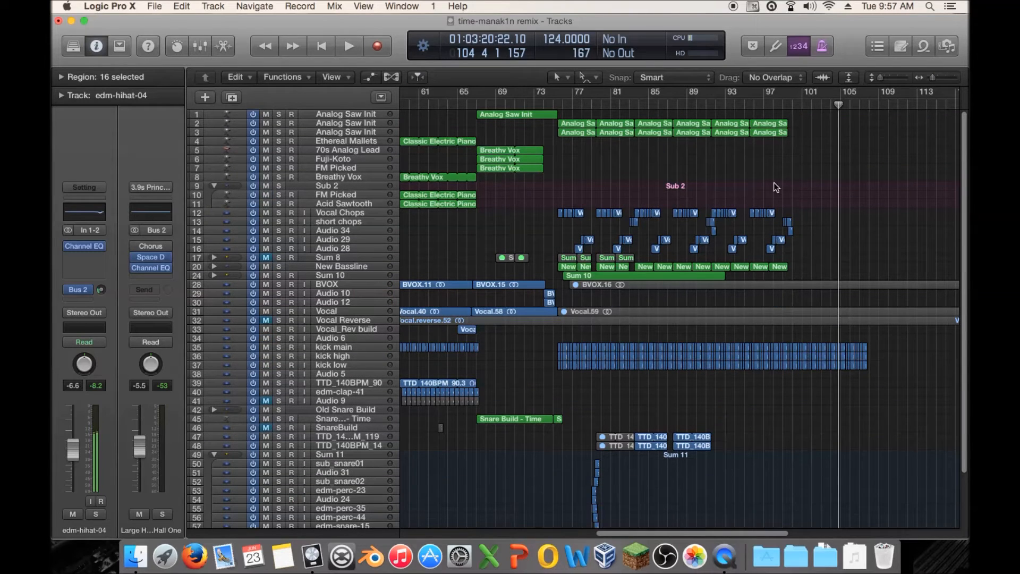
{"action": "scroll", "coordinate": [498, 370], "scroll_direction": "left", "scroll_amount": 10}
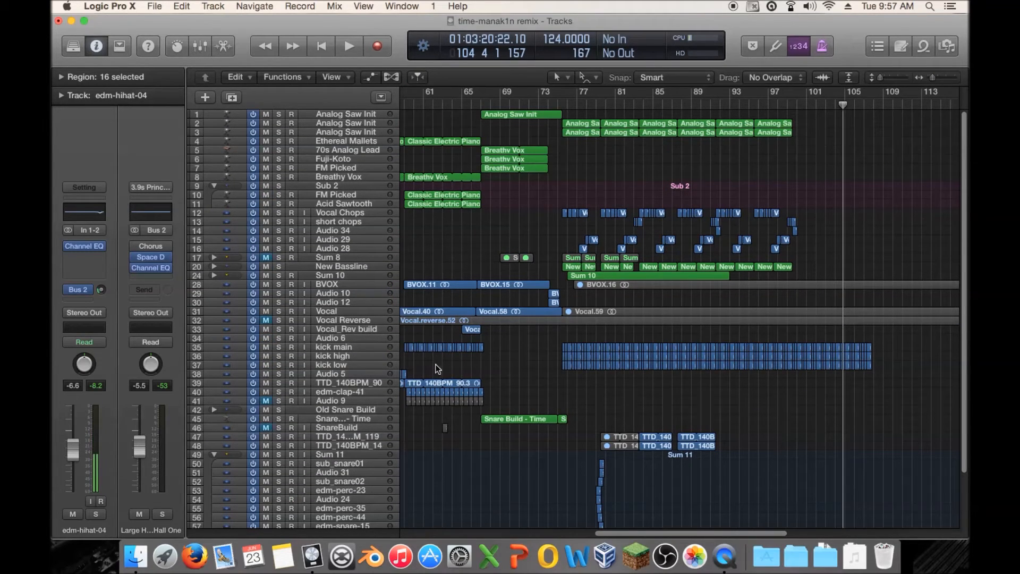
{"action": "scroll", "coordinate": [470, 356], "scroll_direction": "left", "scroll_amount": 3}
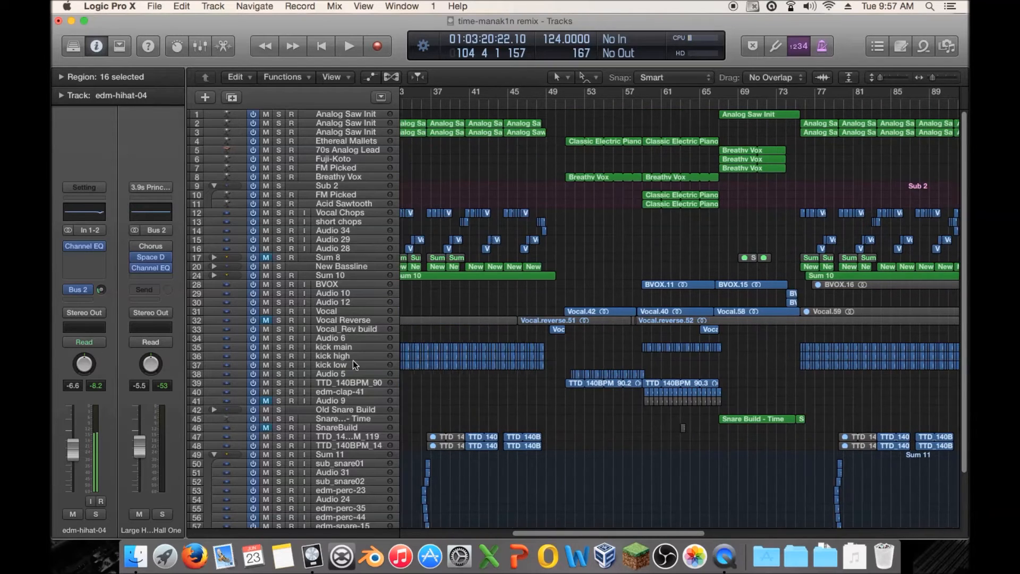
{"action": "left_click_drag", "start_coordinate": [933, 79], "coordinate": [924, 79]}
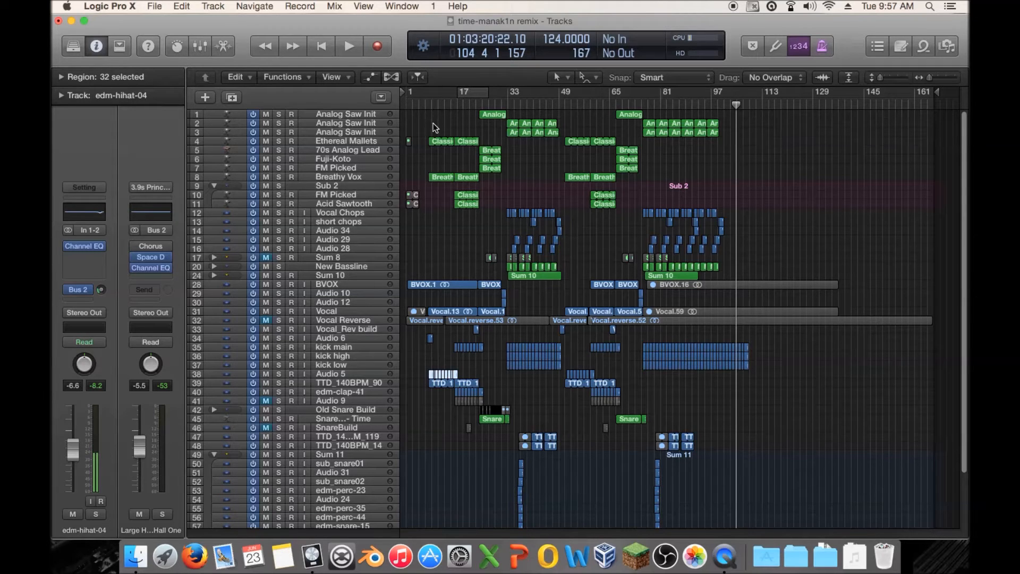
{"action": "left_click", "coordinate": [431, 101]}
{"action": "key", "text": "space"}
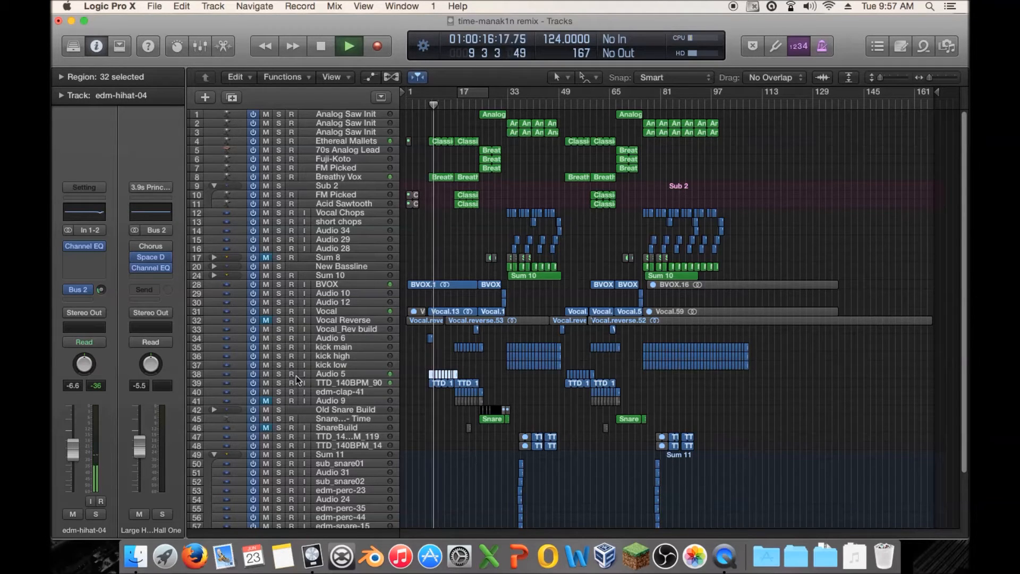
{"action": "left_click", "coordinate": [279, 374]}
{"action": "left_click", "coordinate": [278, 375]}
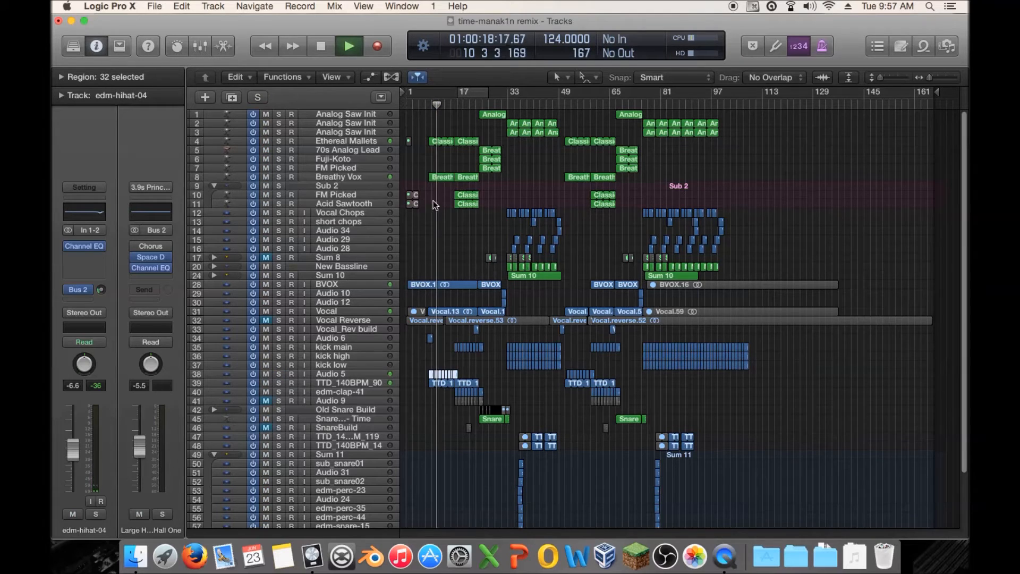
{"action": "left_click", "coordinate": [280, 391]}
{"action": "left_click", "coordinate": [280, 390]}
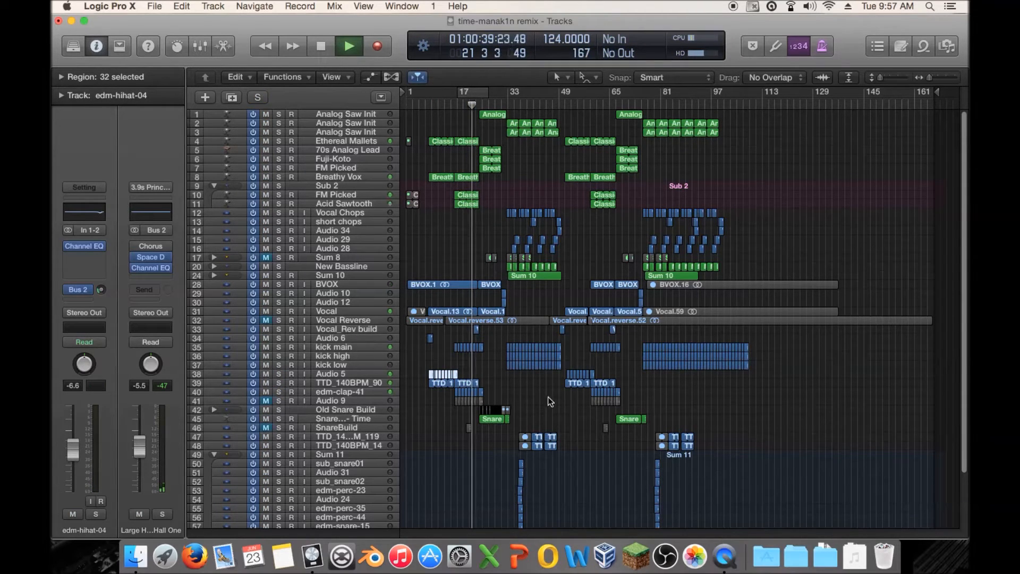
Step: Copy a block of 16 edm-clap-41 regions to about bars 99–107 of their track, and undo the extra copy at bar 107
{"action": "key", "text": "space"}
{"action": "left_click", "coordinate": [490, 393]}
{"action": "left_click_drag", "start_coordinate": [490, 393], "coordinate": [747, 395]}
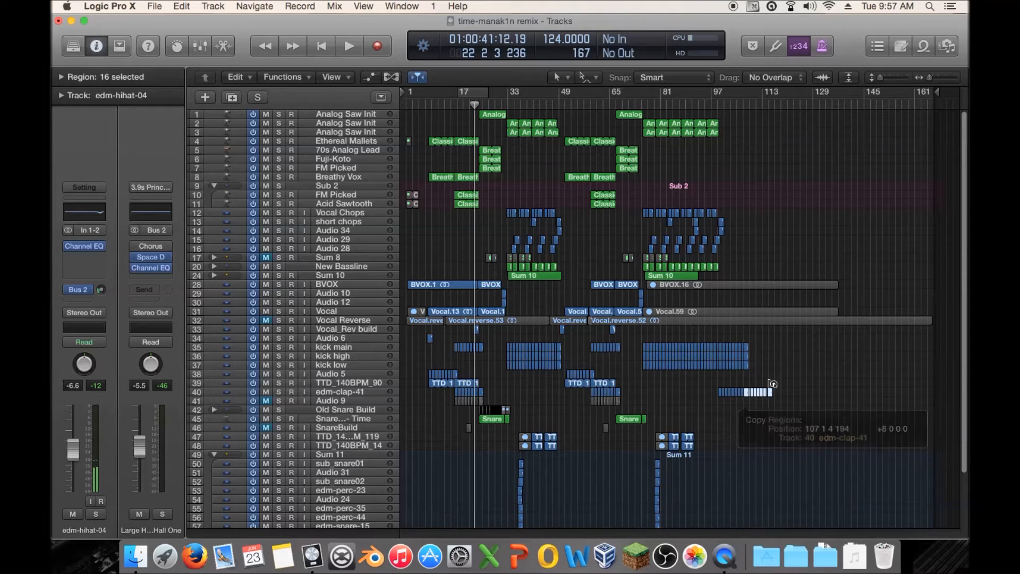
{"action": "left_click_drag", "start_coordinate": [927, 76], "coordinate": [933, 78]}
{"action": "scroll", "coordinate": [844, 312], "scroll_direction": "down", "scroll_amount": 5}
{"action": "left_click_drag", "start_coordinate": [853, 323], "coordinate": [747, 340]}
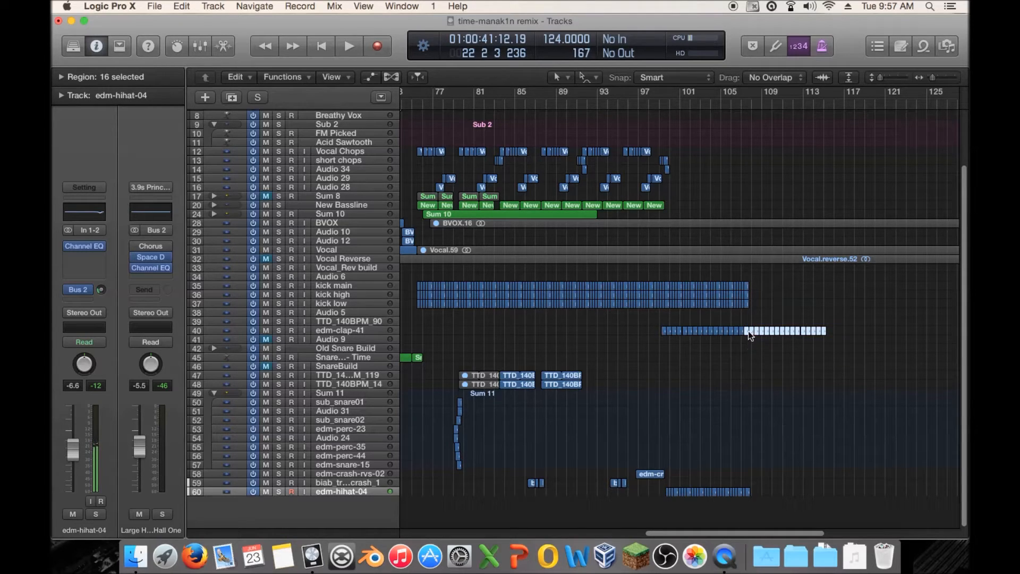
{"action": "key", "text": "super+z"}
Step: Play the second drop from just before bar 99 to check the copied claps
{"action": "left_click", "coordinate": [651, 103]}
{"action": "key", "text": "space"}
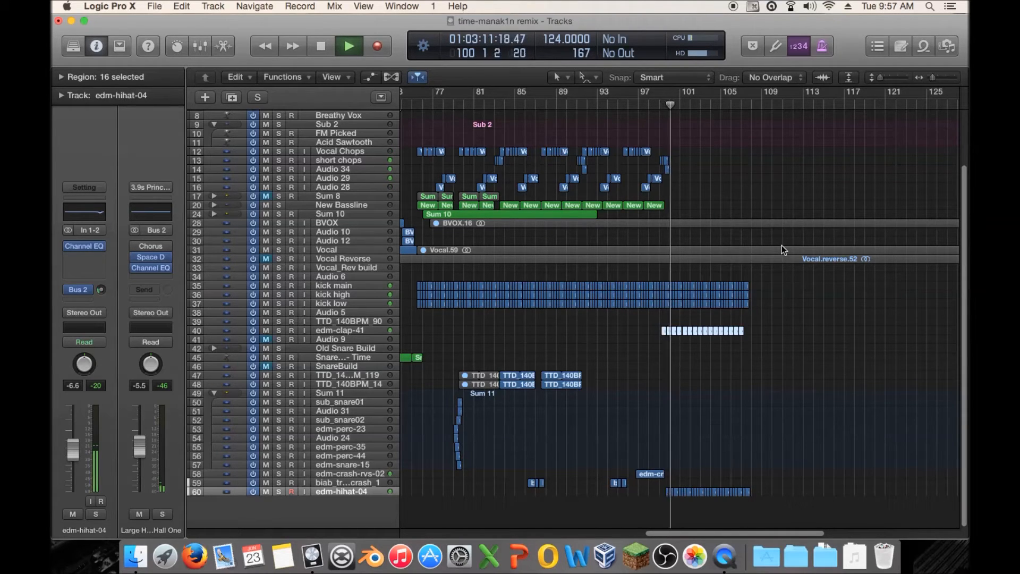
{"action": "scroll", "coordinate": [782, 244], "scroll_direction": "up", "scroll_amount": 3}
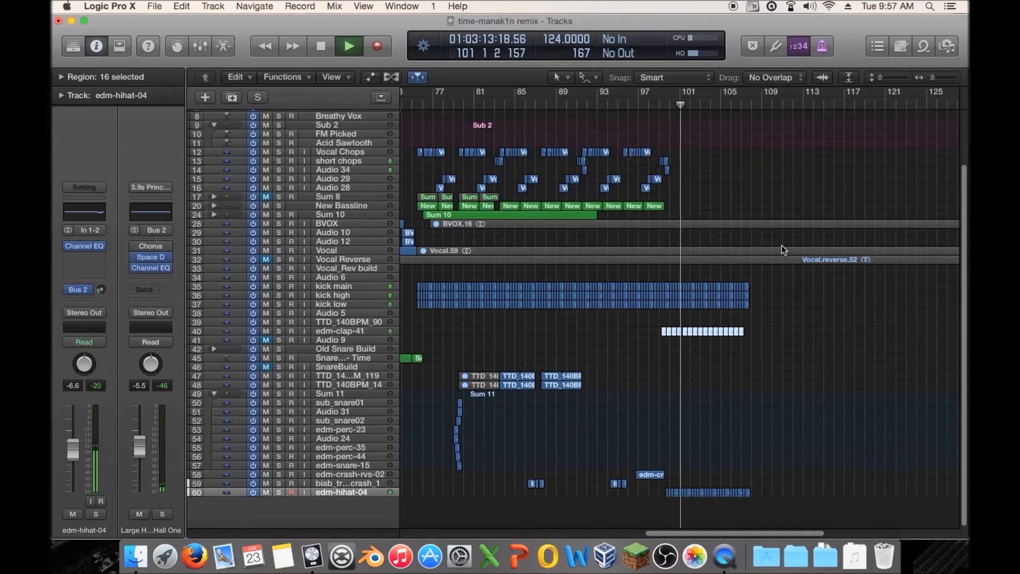
{"action": "key", "text": "space"}
Step: Copy four New Bassline regions directly after the existing ones to extend the bassline to about bar 107, and play the transition
{"action": "left_click_drag", "start_coordinate": [623, 265], "coordinate": [671, 268]}
{"action": "left_click", "coordinate": [649, 105]}
{"action": "key", "text": "space"}
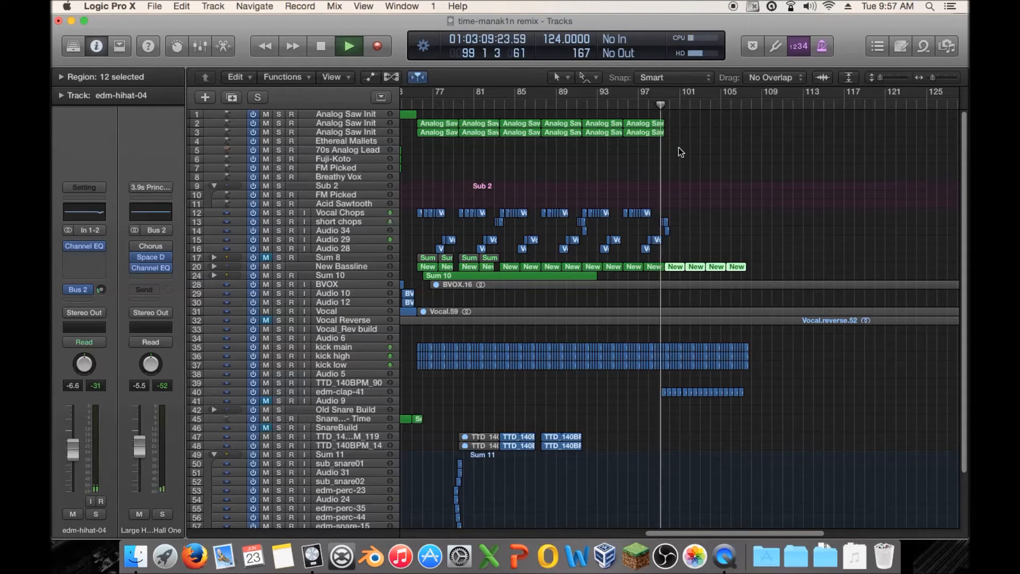
{"action": "key", "text": "space"}
Step: Shift the 16 clap regions slightly so they start in the second half of bar 99, in line with the kicks
{"action": "left_click_drag", "start_coordinate": [934, 77], "coordinate": [936, 78]}
{"action": "scroll", "coordinate": [835, 356], "scroll_direction": "down", "scroll_amount": 2}
{"action": "key", "text": "space"}
{"action": "key", "text": "space"}
{"action": "left_click_drag", "start_coordinate": [924, 368], "coordinate": [664, 370]}
Step: Play the extended section from about bar 99 to bar 107 to check the claps with the bassline and hi-hats
{"action": "key", "text": "space"}
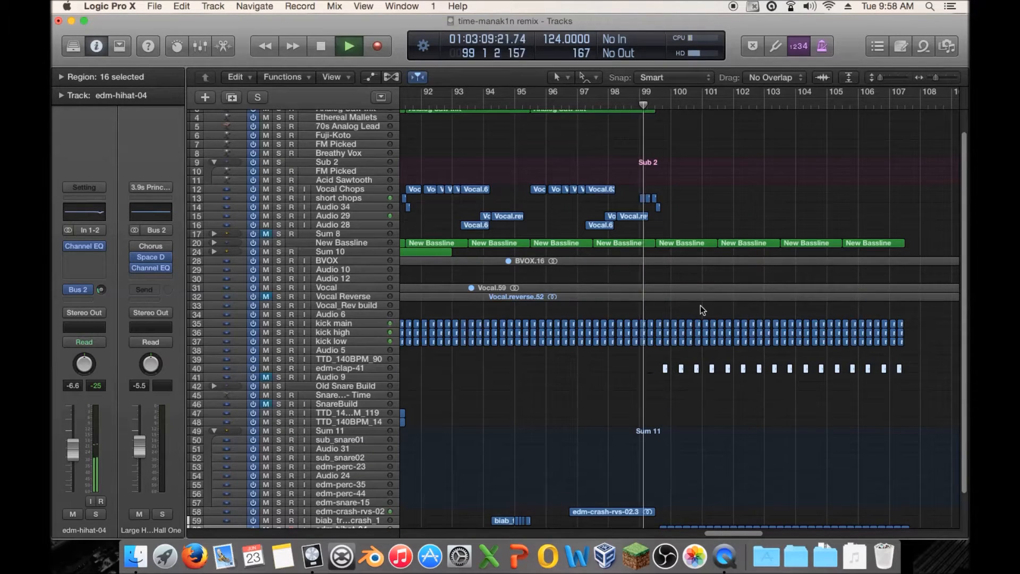
{"action": "scroll", "coordinate": [701, 305], "scroll_direction": "down", "scroll_amount": 2}
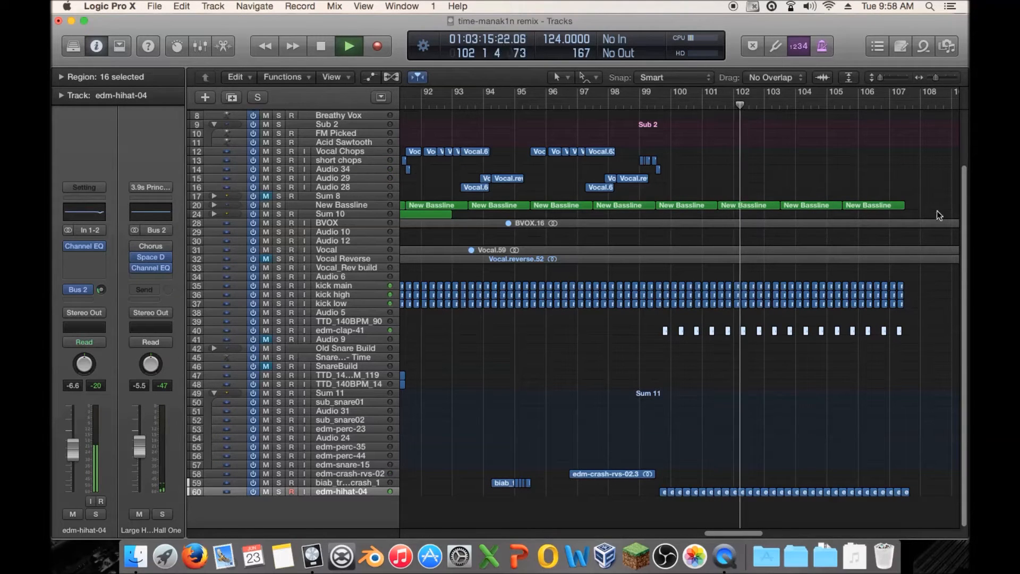
{"action": "left_click_drag", "start_coordinate": [937, 76], "coordinate": [932, 75]}
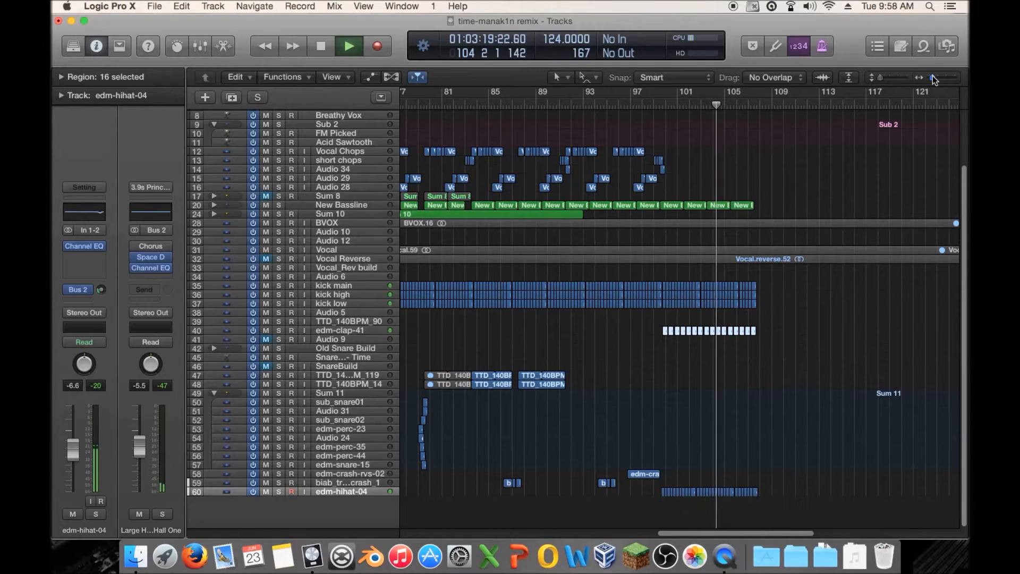
{"action": "left_click_drag", "start_coordinate": [933, 76], "coordinate": [930, 78]}
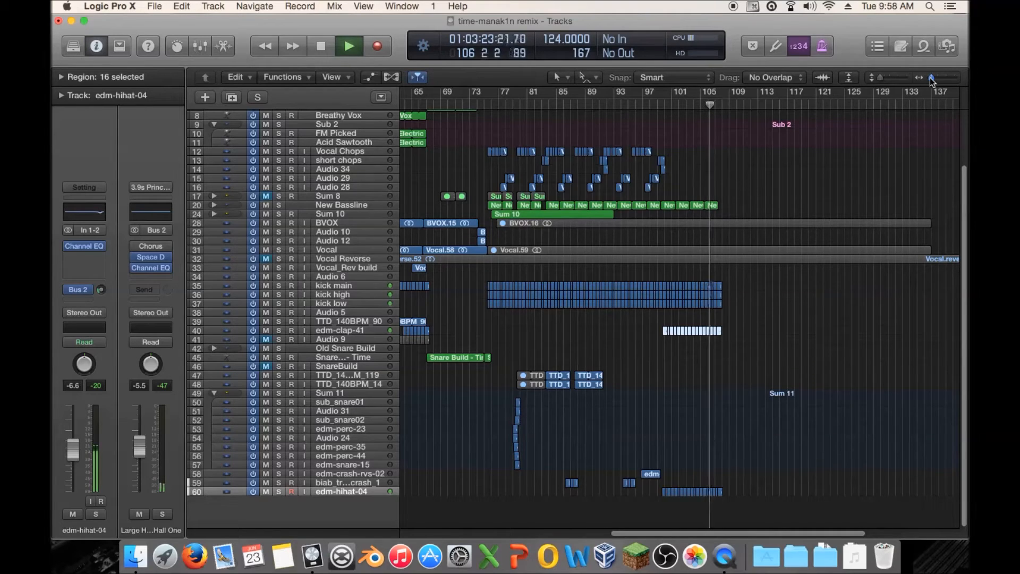
{"action": "key", "text": "space"}
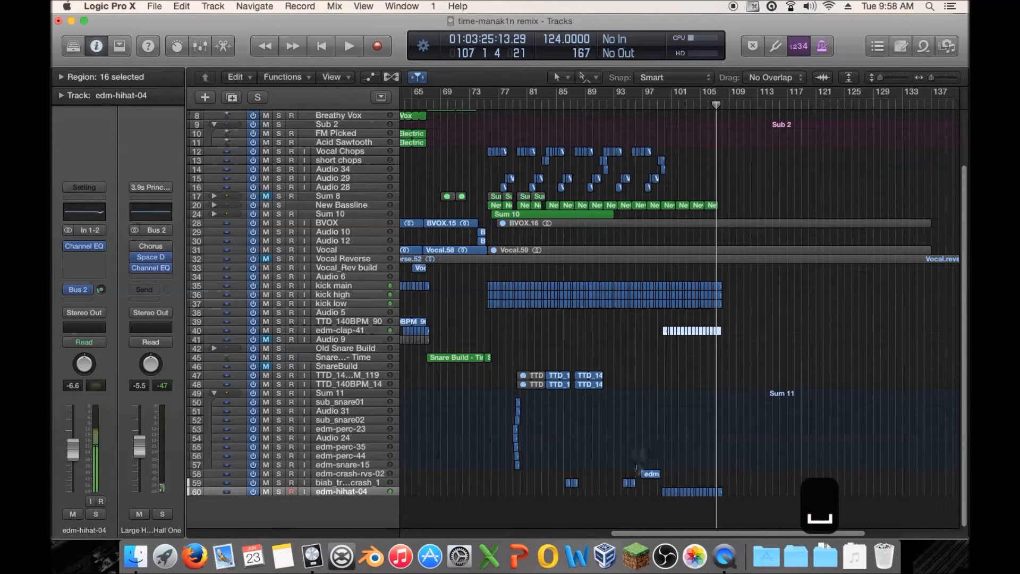
Step: Try a copy of the biab_trance_reverse_crash_1 regions around bar 107, moving it slightly earlier and listening to it
{"action": "left_click", "coordinate": [629, 482]}
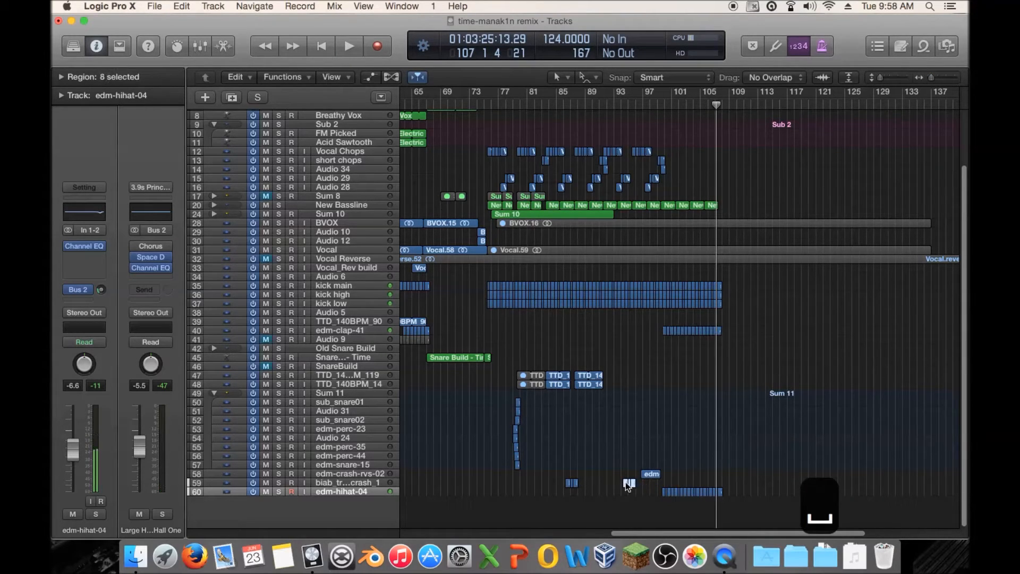
{"action": "left_click_drag", "start_coordinate": [627, 483], "coordinate": [718, 482]}
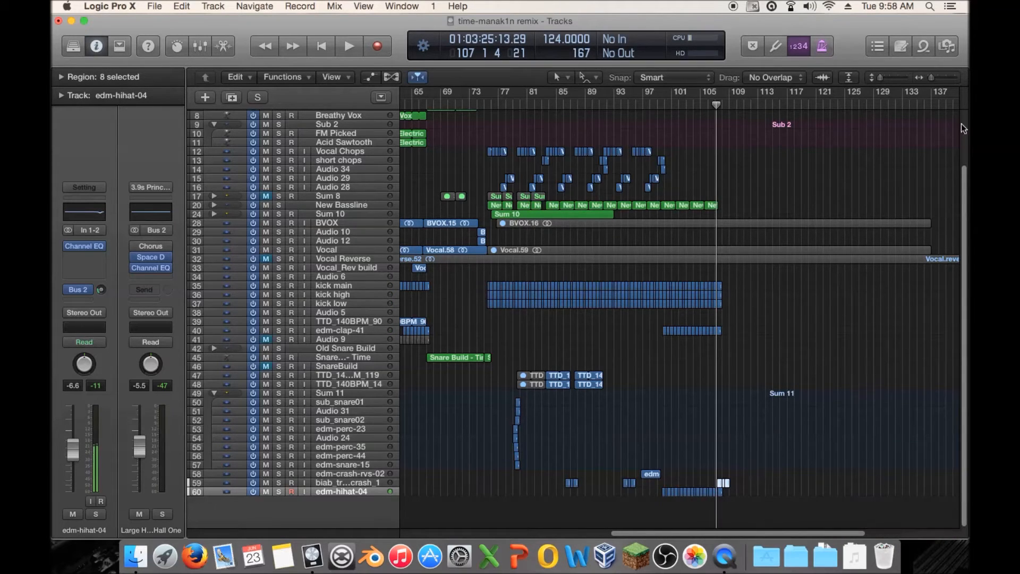
{"action": "left_click_drag", "start_coordinate": [933, 79], "coordinate": [939, 76]}
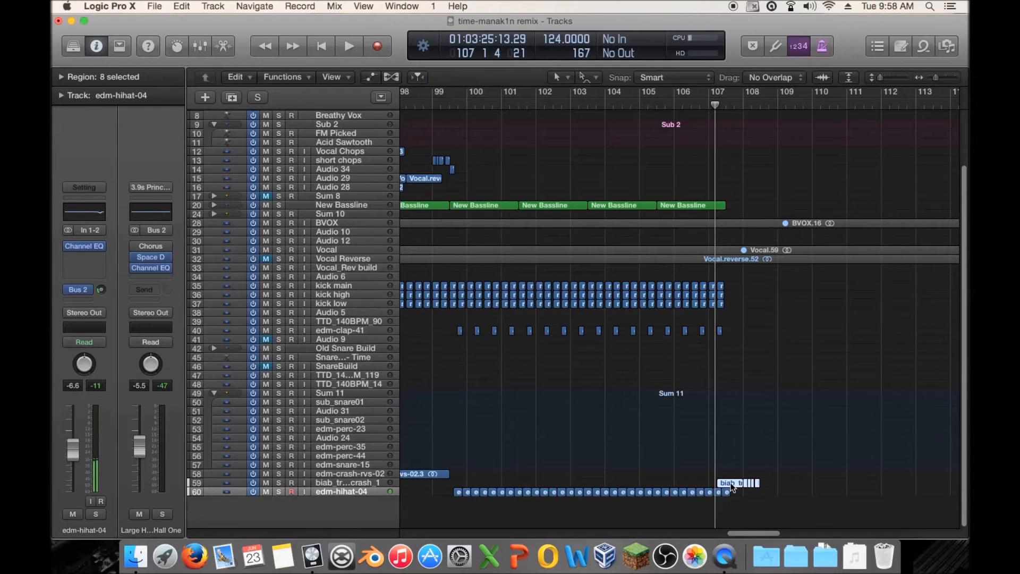
{"action": "scroll", "coordinate": [607, 474], "scroll_direction": "left", "scroll_amount": 10}
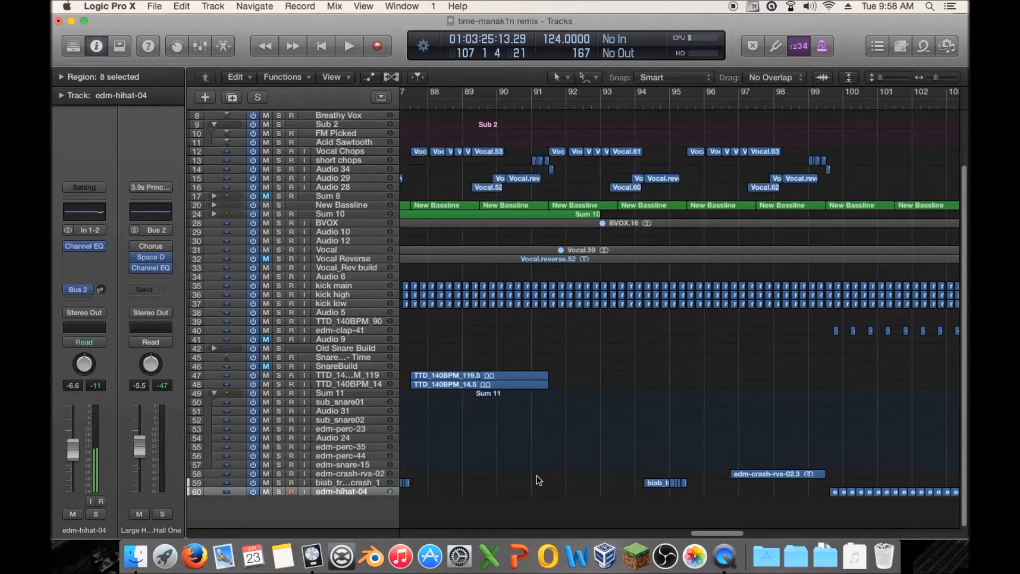
{"action": "scroll", "coordinate": [563, 481], "scroll_direction": "right", "scroll_amount": 8}
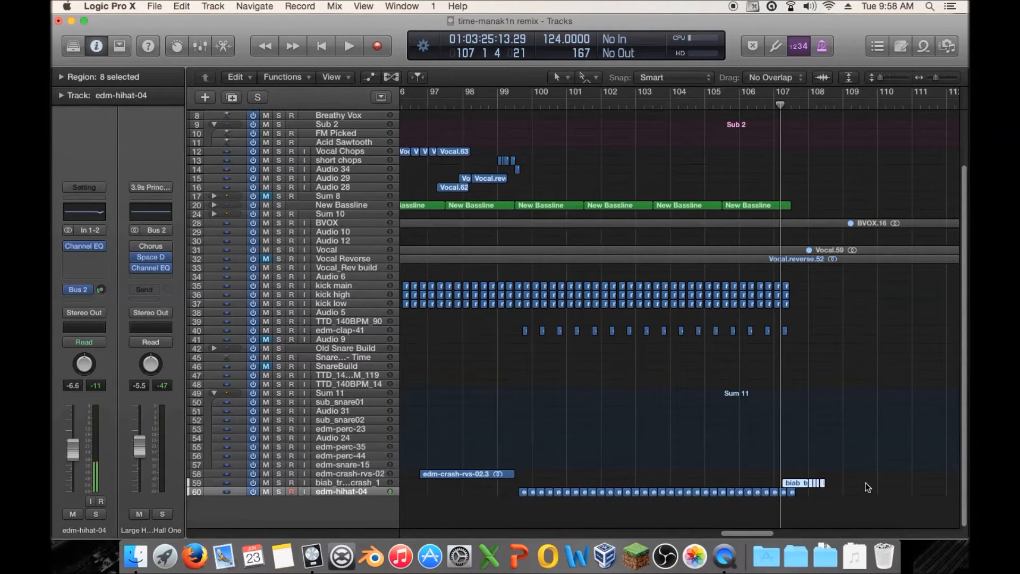
{"action": "left_click_drag", "start_coordinate": [801, 487], "coordinate": [774, 480]}
{"action": "double_click", "coordinate": [736, 97]}
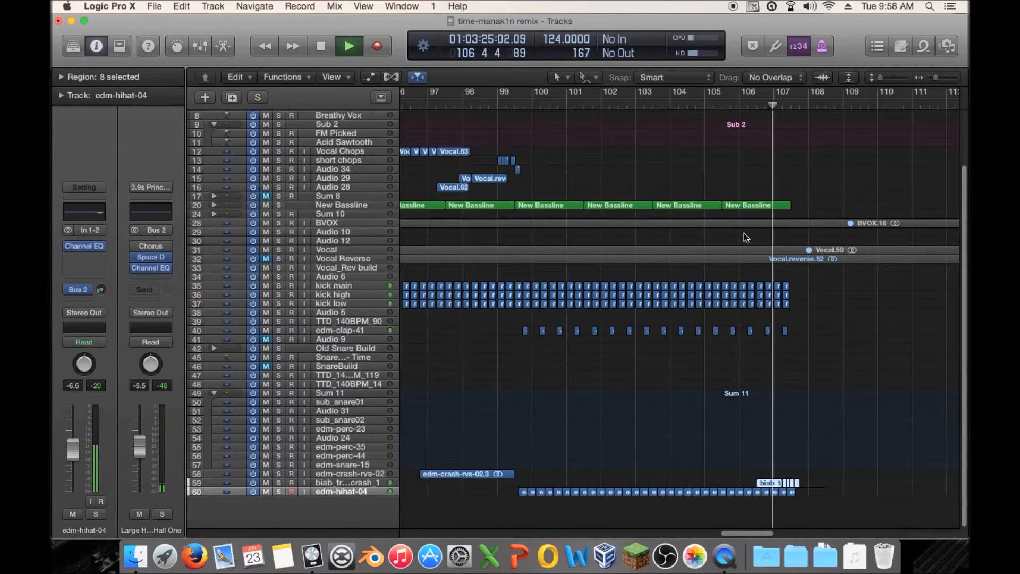
{"action": "key", "text": "space"}
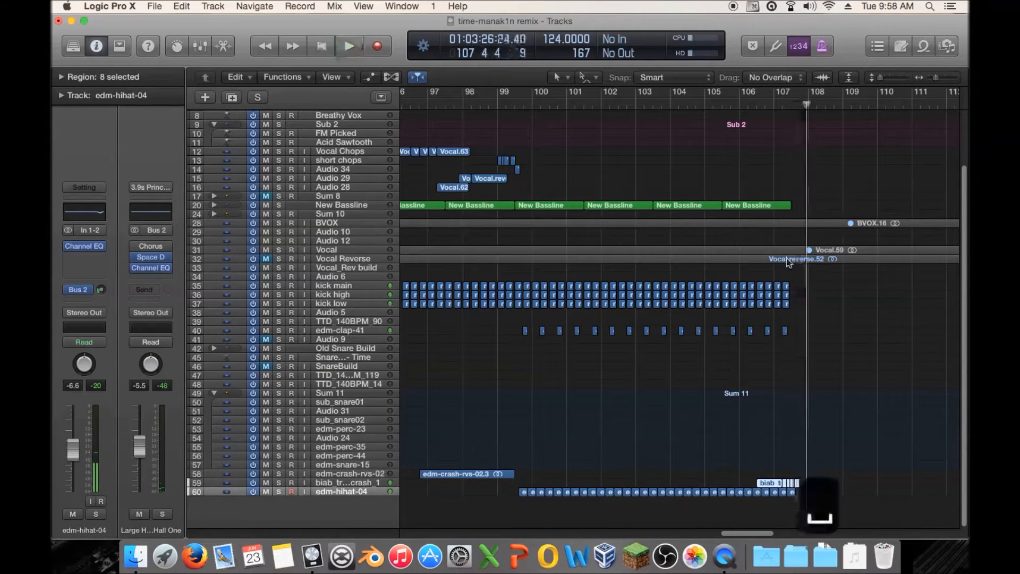
{"action": "key", "text": "super+z"}
{"action": "key", "text": "super+z"}
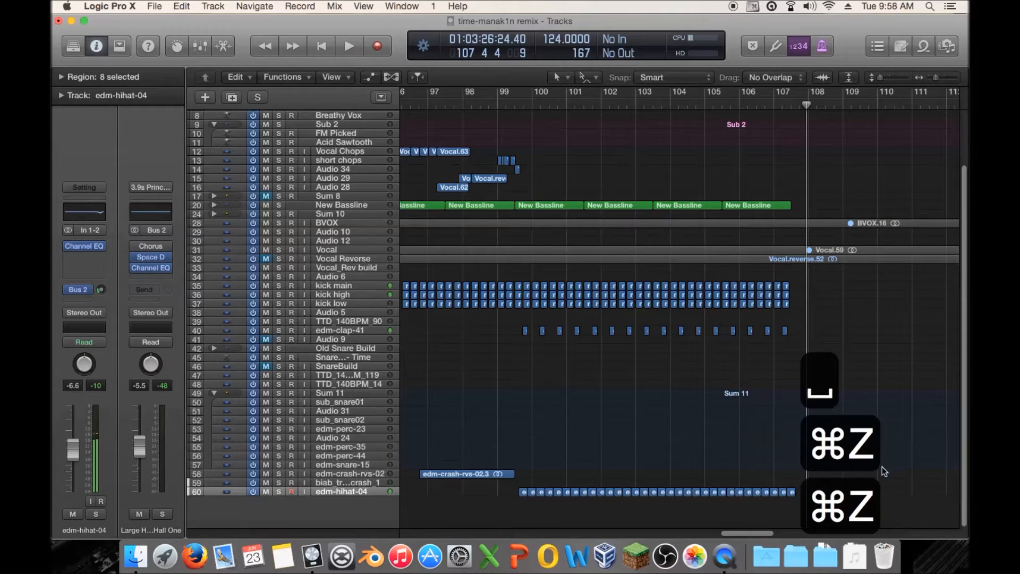
Step: Copy the reverse crash regions near bar 94 twelve bars ahead to position 106 2 1 1 on the same track
{"action": "left_click_drag", "start_coordinate": [937, 78], "coordinate": [934, 79]}
{"action": "scroll", "coordinate": [573, 194], "scroll_direction": "left", "scroll_amount": 5}
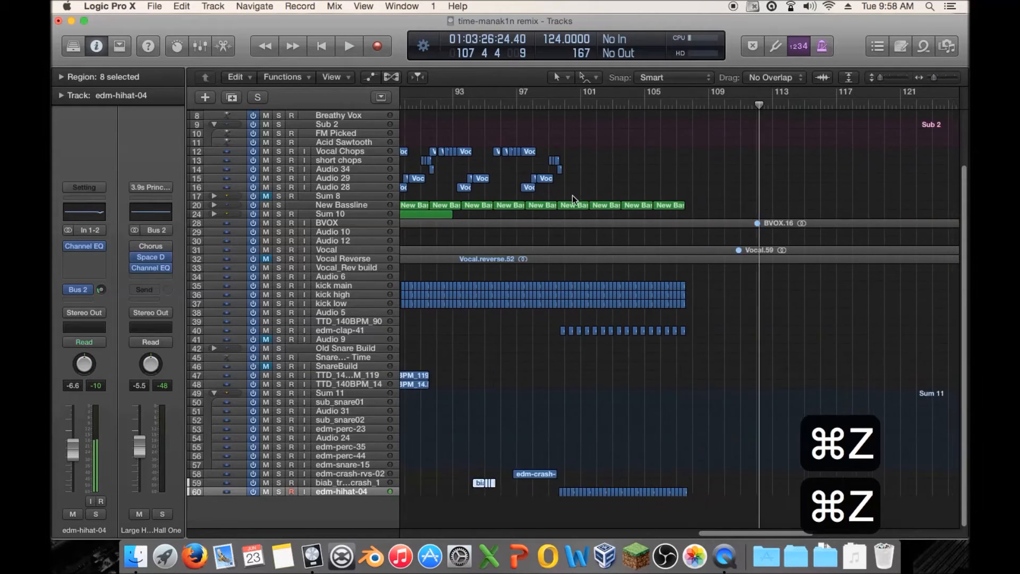
{"action": "left_click", "coordinate": [536, 103]}
{"action": "left_click_drag", "start_coordinate": [536, 104], "coordinate": [562, 105]}
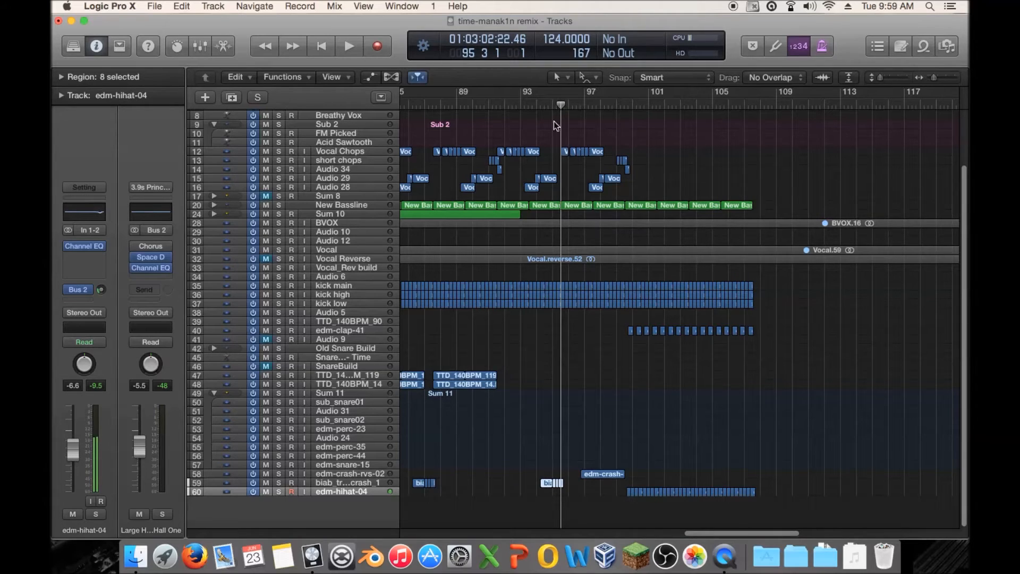
{"action": "left_click_drag", "start_coordinate": [547, 480], "coordinate": [738, 483]}
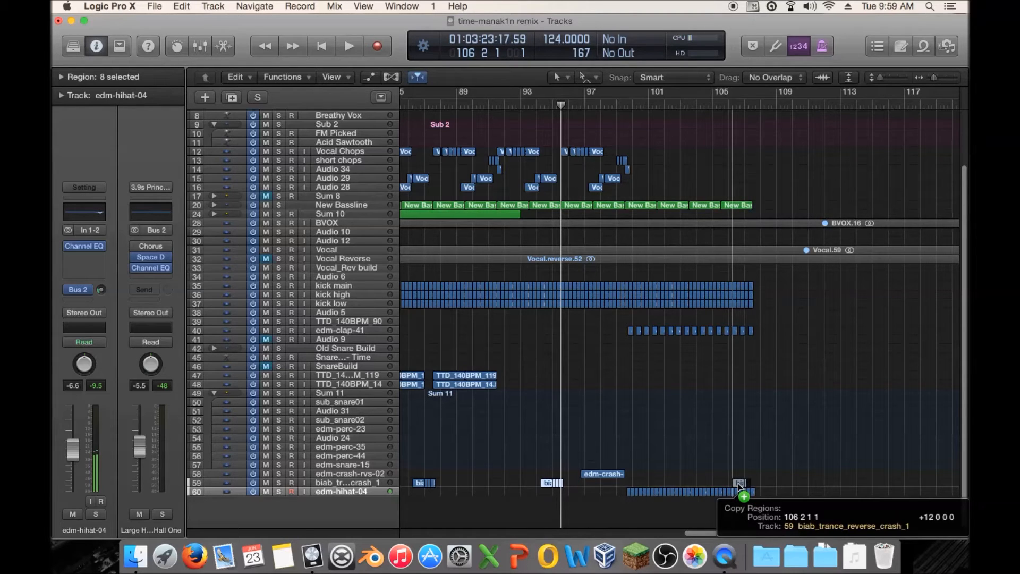
{"action": "left_click_drag", "start_coordinate": [738, 483], "coordinate": [738, 484]}
Step: Play the copied reverse crash from bar 106 and look over the drop's arrangement before bar 107
{"action": "left_click", "coordinate": [732, 103]}
{"action": "key", "text": "space"}
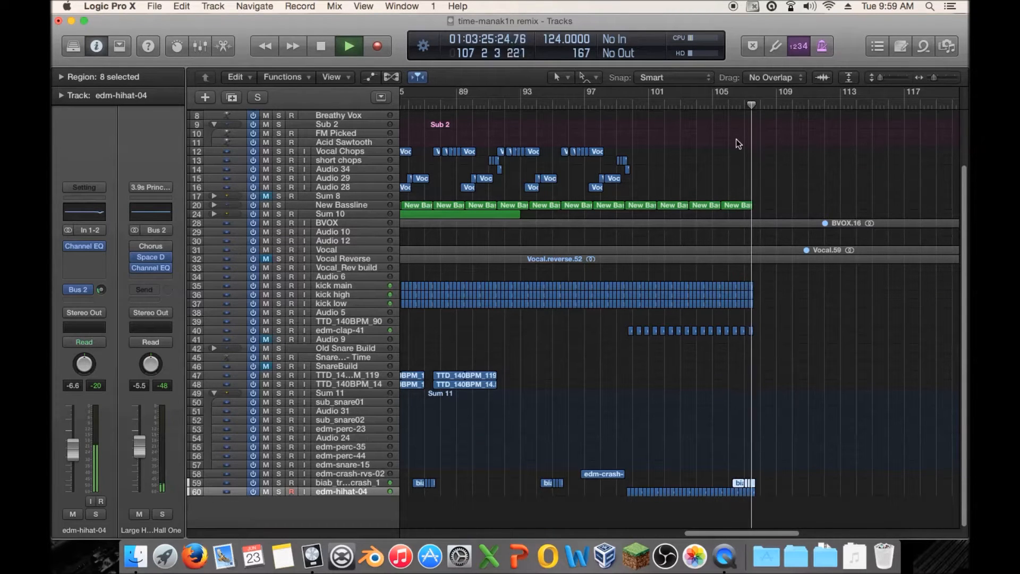
{"action": "key", "text": "space"}
{"action": "scroll", "coordinate": [745, 378], "scroll_direction": "up", "scroll_amount": 3}
{"action": "key", "text": "space"}
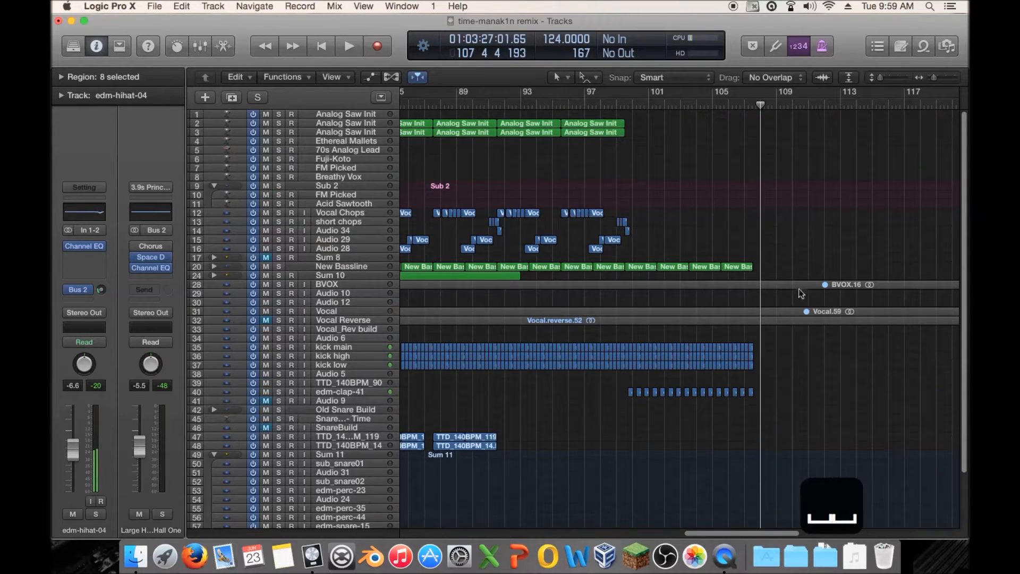
{"action": "scroll", "coordinate": [799, 293], "scroll_direction": "down", "scroll_amount": 3}
{"action": "key", "text": "space"}
{"action": "scroll", "coordinate": [490, 340], "scroll_direction": "left", "scroll_amount": 4}
{"action": "scroll", "coordinate": [490, 340], "scroll_direction": "left", "scroll_amount": 8}
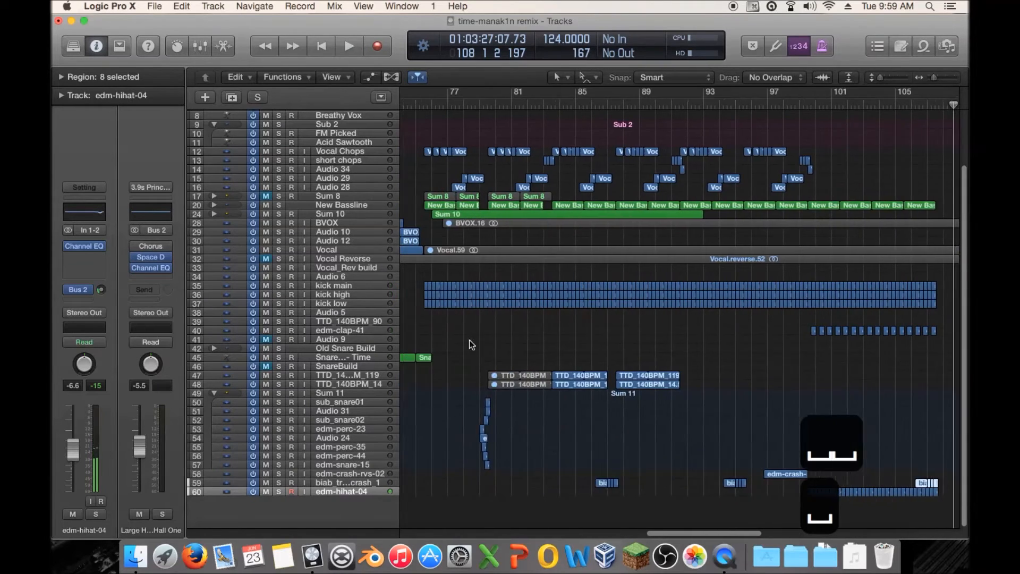
{"action": "scroll", "coordinate": [400, 333], "scroll_direction": "up", "scroll_amount": 1}
Step: Browse the audio files to the EDM Crashes folder of the ProducerSpot-EDM-Drums samples
{"action": "left_click_drag", "start_coordinate": [673, 532], "coordinate": [743, 509]}
{"action": "left_click", "coordinate": [941, 43]}
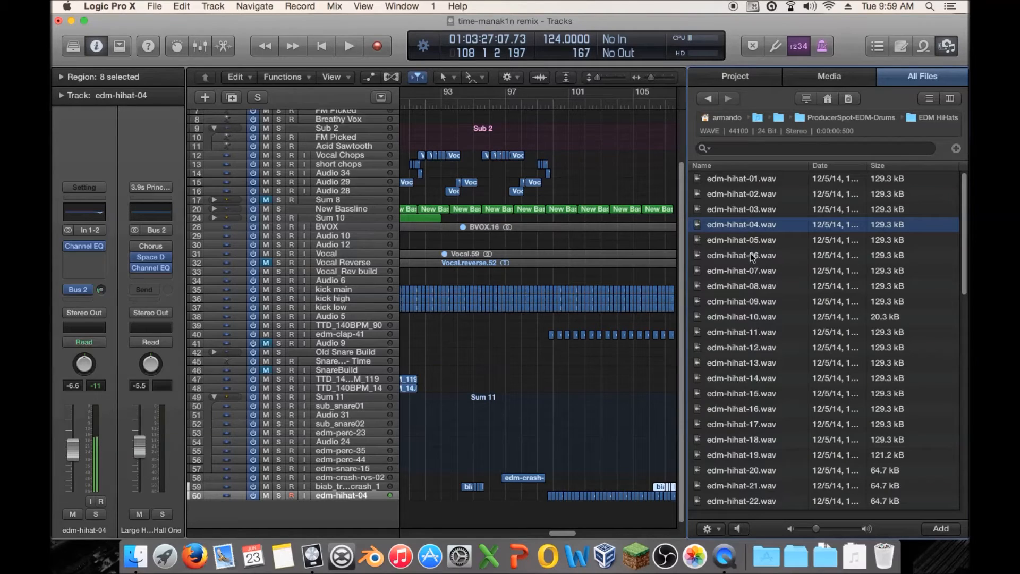
{"action": "scroll", "coordinate": [758, 229], "scroll_direction": "down", "scroll_amount": 1}
{"action": "left_click", "coordinate": [877, 115]}
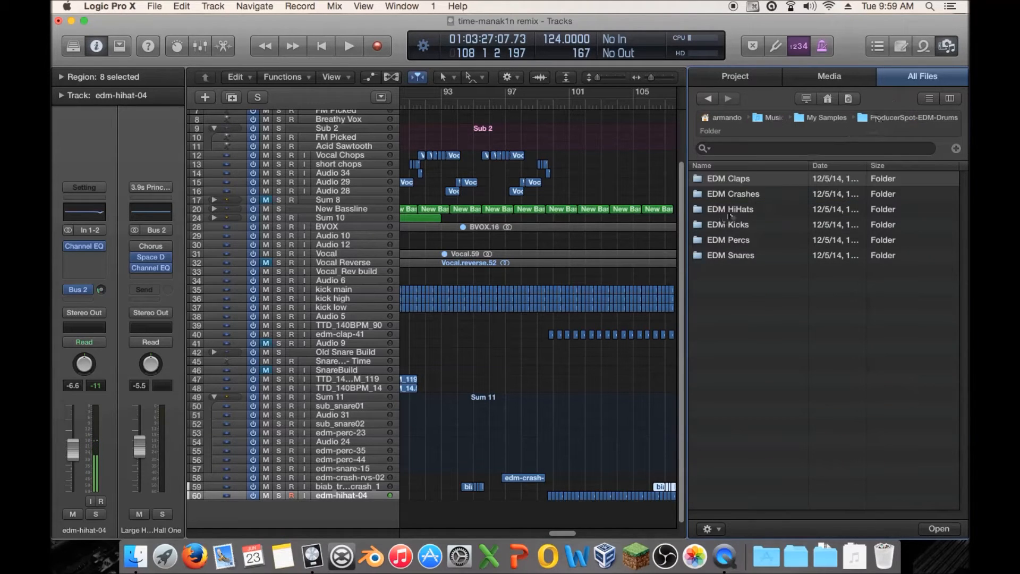
{"action": "double_click", "coordinate": [752, 193]}
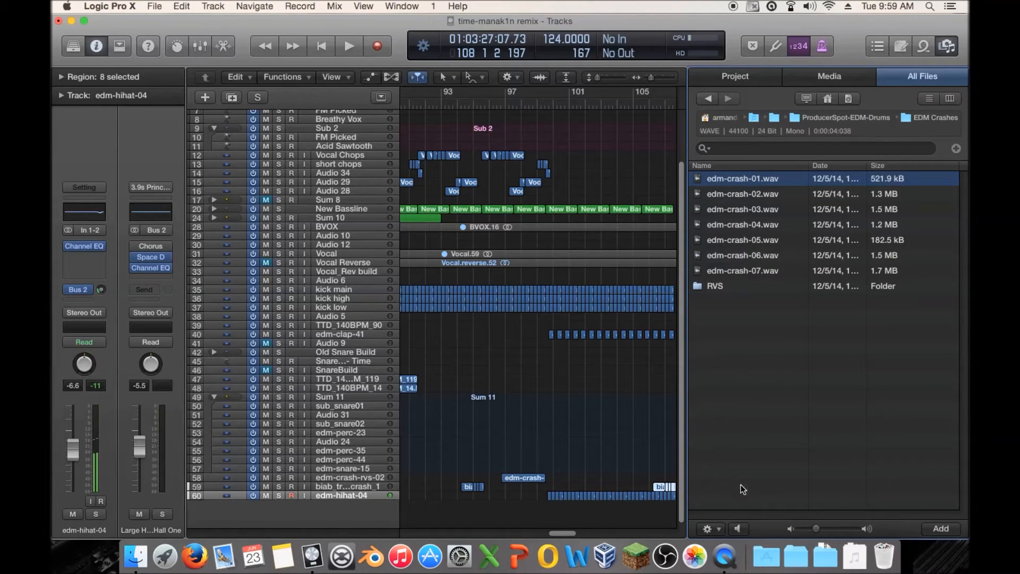
Step: Audition the edm-crash samples and place edm-crash-02.wav on a new track below the hi-hats at about bar 104
{"action": "key", "text": "Down"}
{"action": "key", "text": "Down"}
{"action": "key", "text": "Down"}
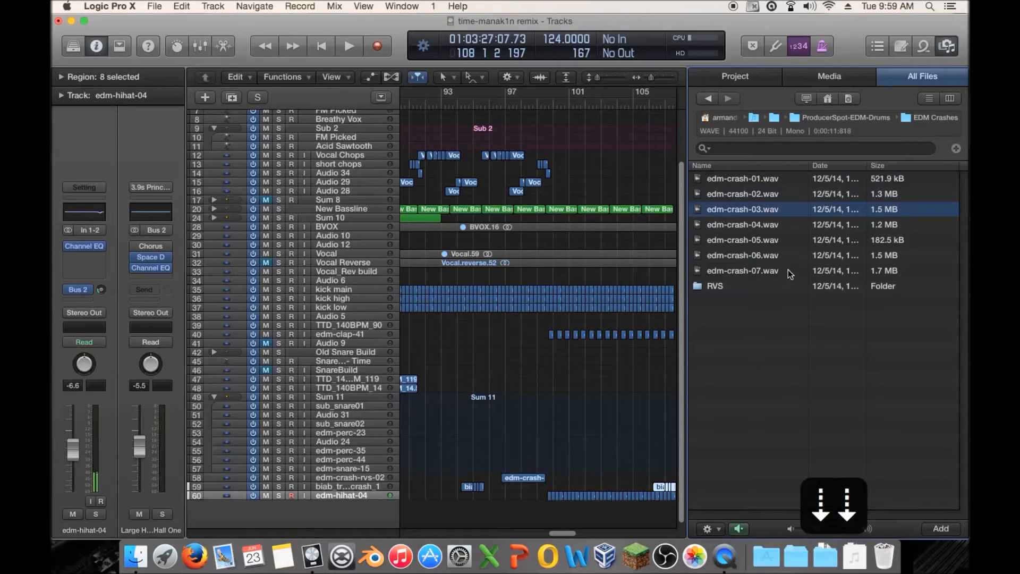
{"action": "key", "text": "Down"}
{"action": "key", "text": "Down"}
{"action": "key", "text": "Down"}
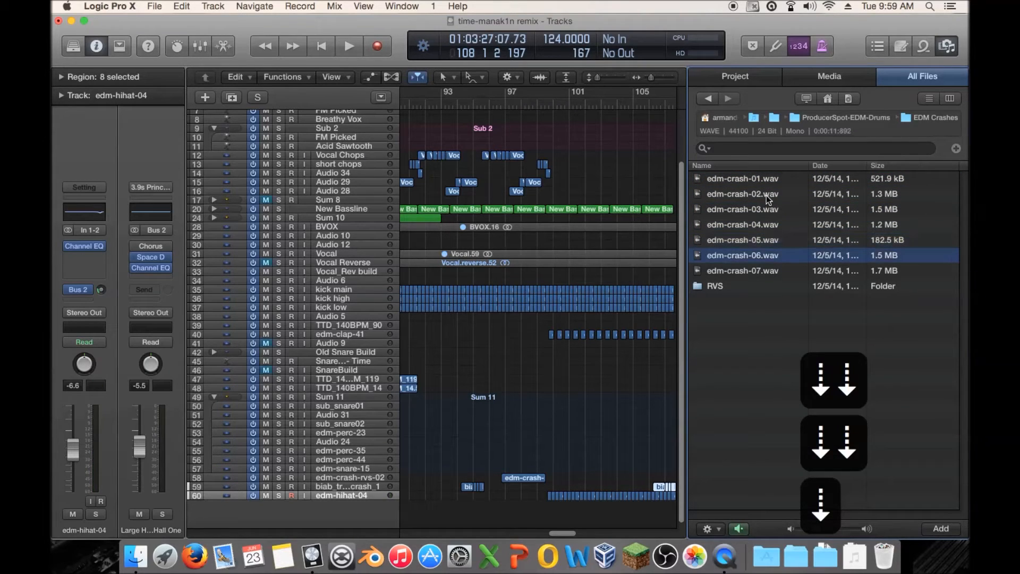
{"action": "left_click", "coordinate": [766, 194]}
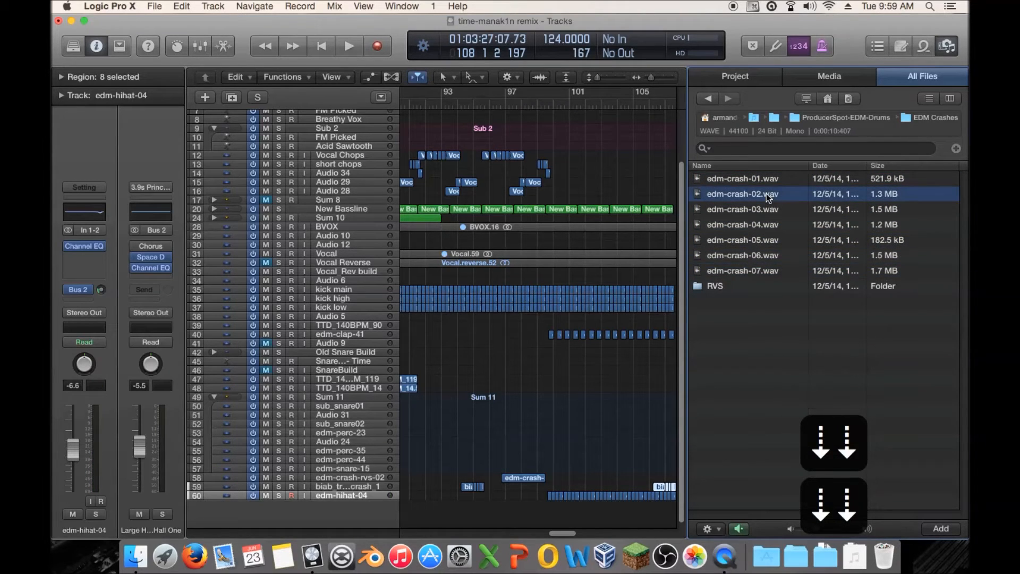
{"action": "left_click_drag", "start_coordinate": [726, 201], "coordinate": [630, 511]}
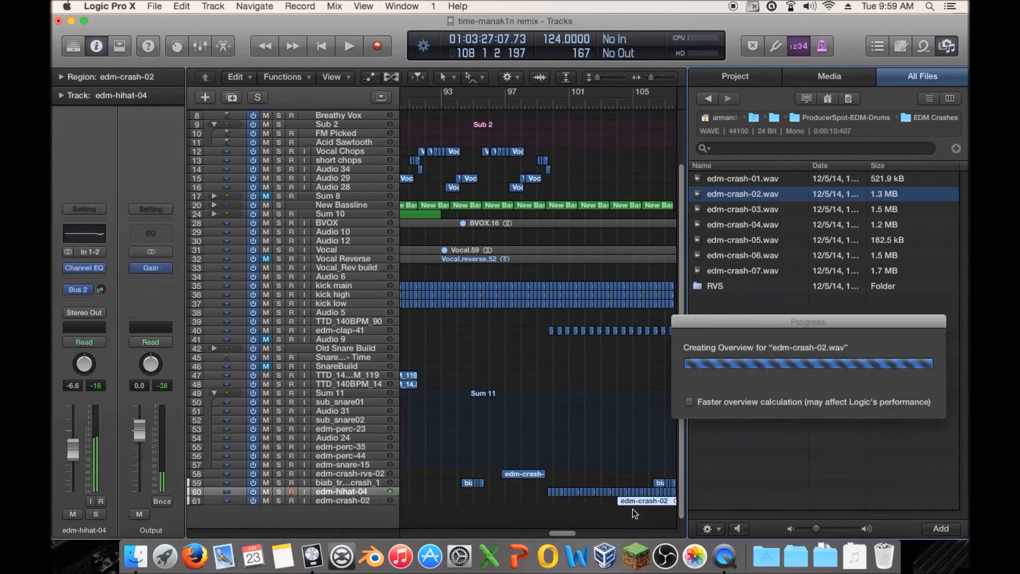
Step: Move the edm-crash-02 region to start at bar 107 and set its region gain to -16 dB
{"action": "key", "text": "f"}
{"action": "left_click_drag", "start_coordinate": [631, 506], "coordinate": [680, 502]}
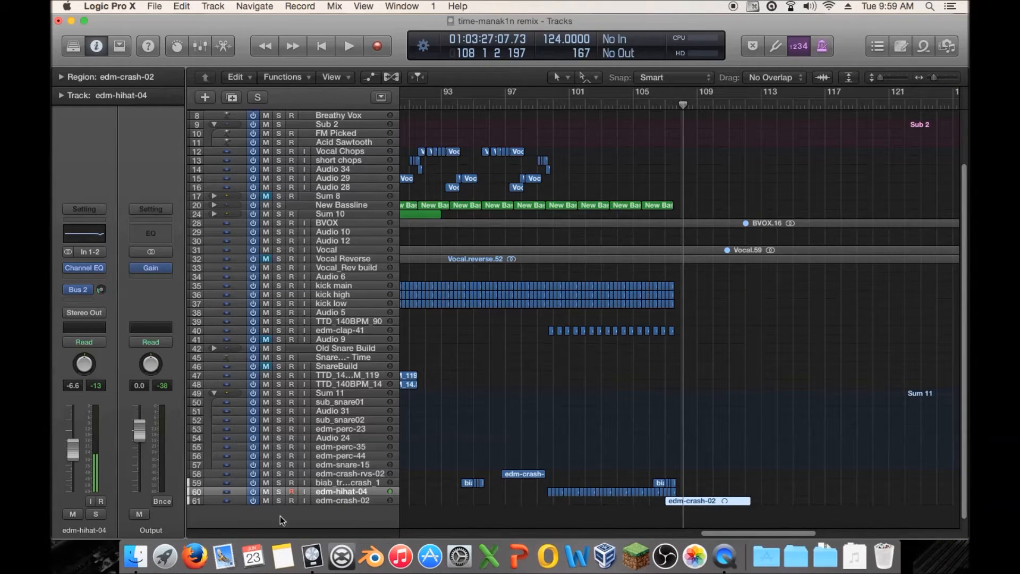
{"action": "left_click", "coordinate": [331, 499]}
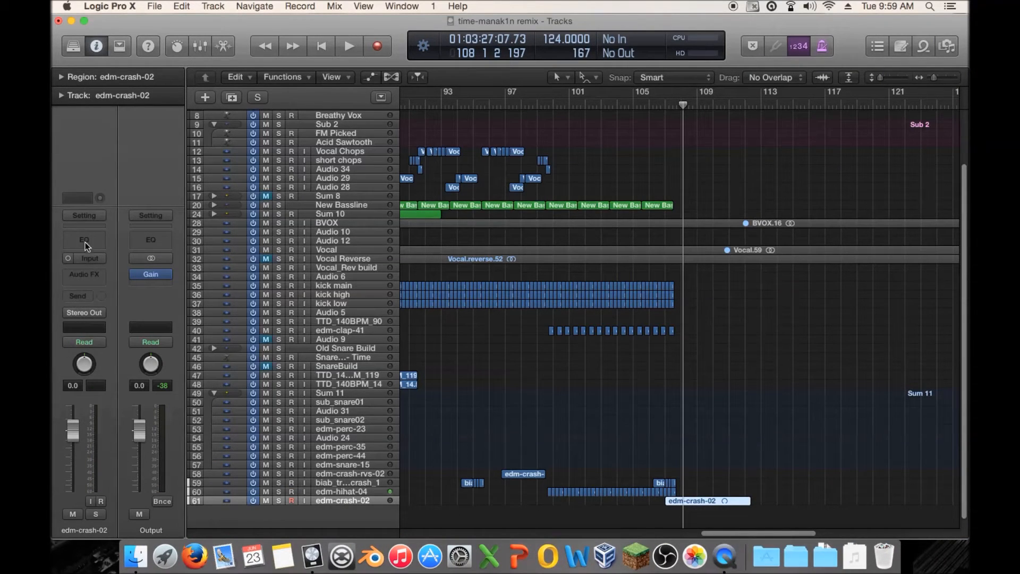
{"action": "left_click", "coordinate": [62, 77]}
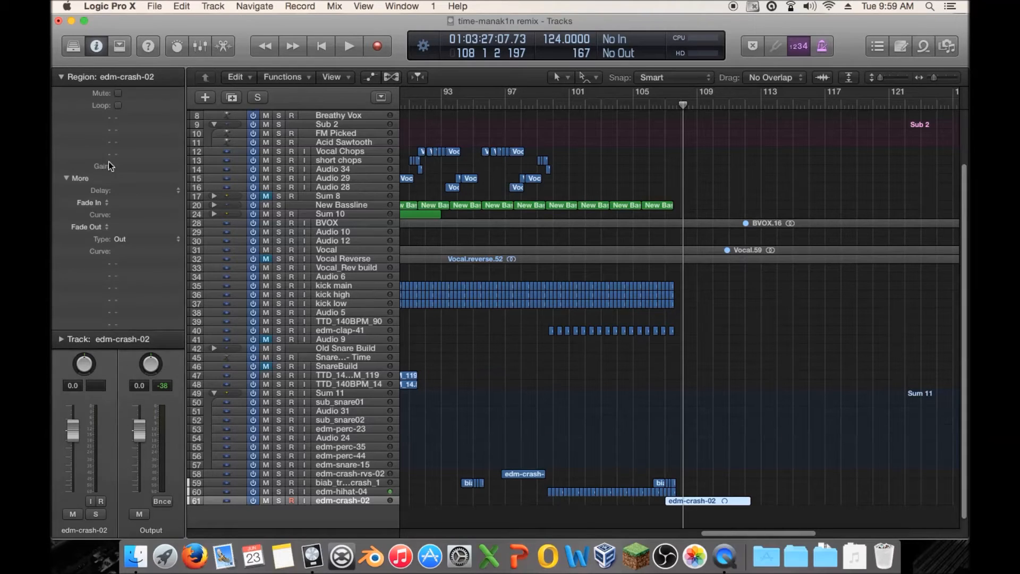
{"action": "type", "text": "-16"}
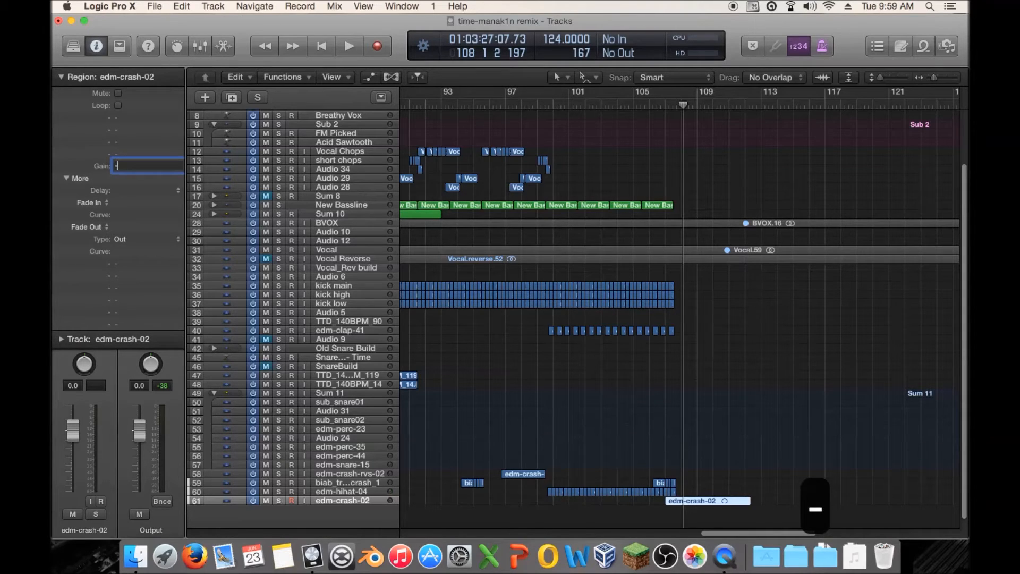
{"action": "key", "text": "Return"}
{"action": "left_click", "coordinate": [63, 77]}
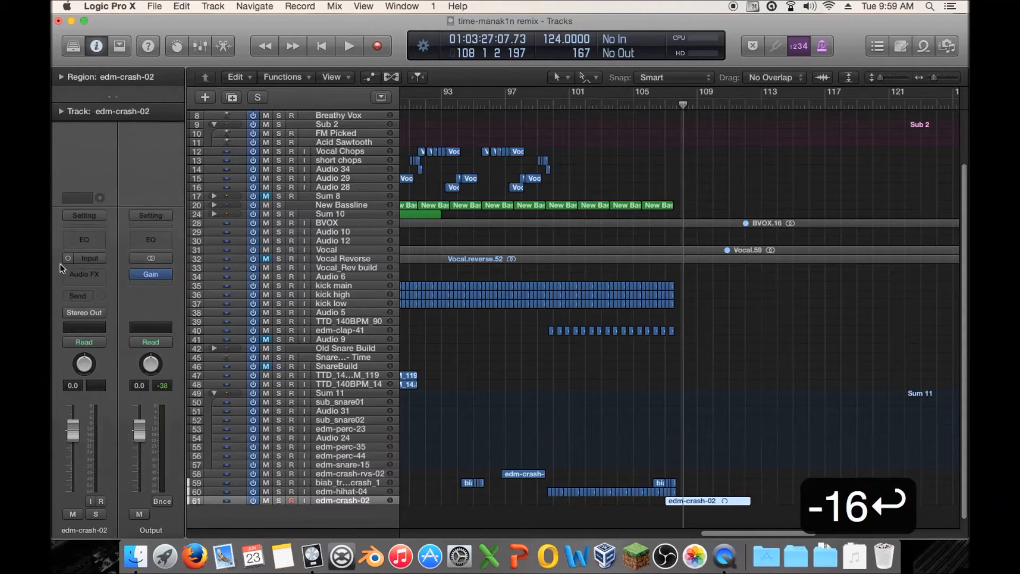
Step: Insert a Sample Delay on the edm-crash-02 track and set its right delay to 505 samples
{"action": "left_click", "coordinate": [98, 272]}
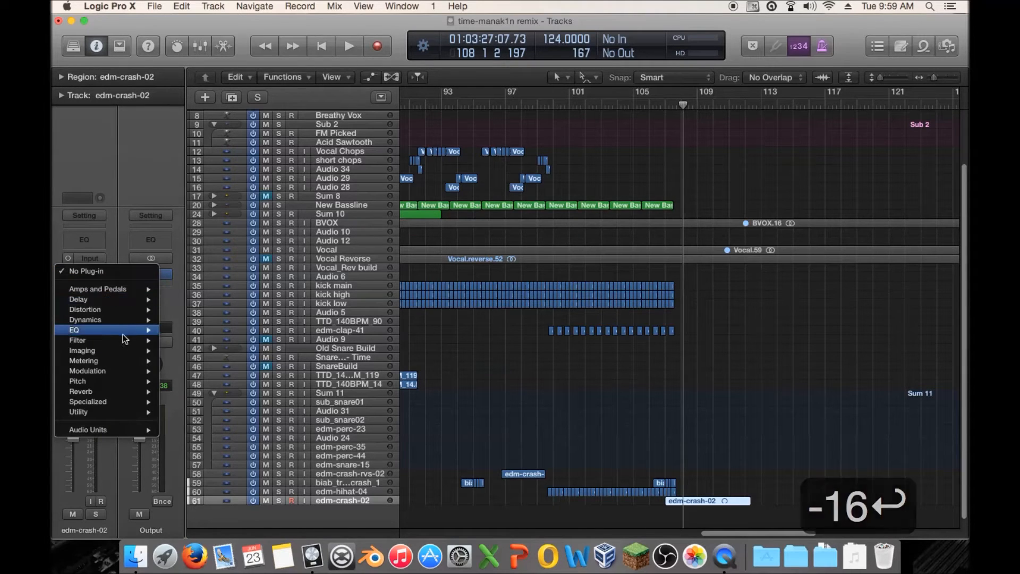
{"action": "mouse_move", "coordinate": [130, 302]}
{"action": "mouse_move", "coordinate": [239, 320]}
{"action": "left_click", "coordinate": [273, 330]}
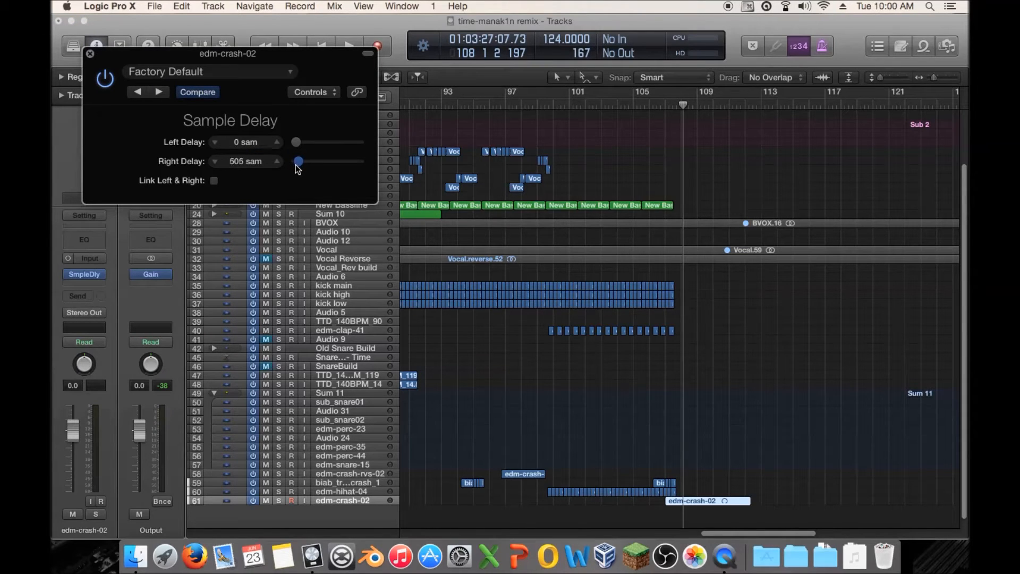
{"action": "left_click_drag", "start_coordinate": [295, 166], "coordinate": [295, 167]}
Step: Play the section from bar 107, and shift the edm-crash-02 region to start on beat 3 of bar 107
{"action": "left_click", "coordinate": [665, 106]}
{"action": "key", "text": "space"}
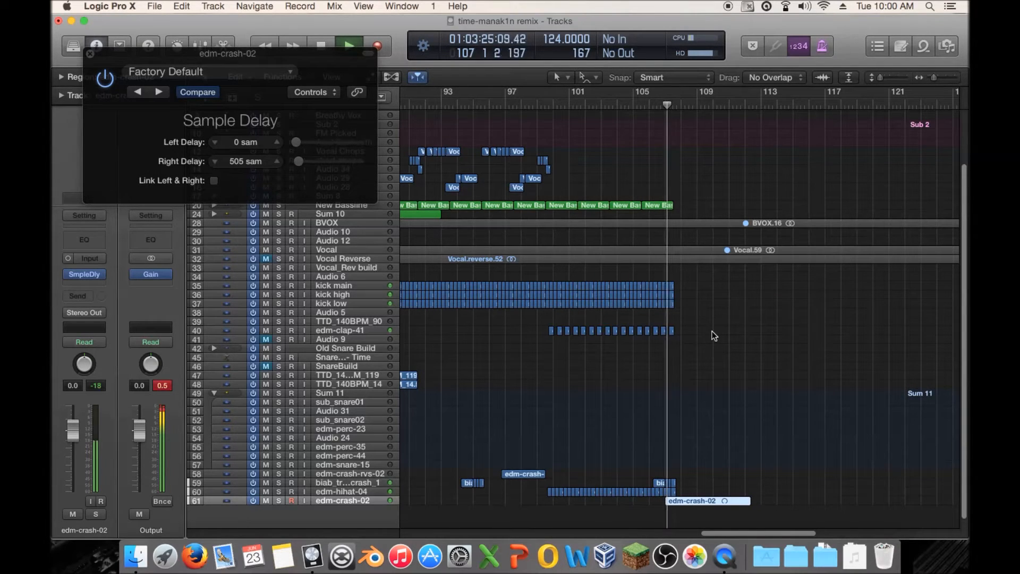
{"action": "key", "text": "space"}
{"action": "left_click_drag", "start_coordinate": [934, 78], "coordinate": [940, 77]}
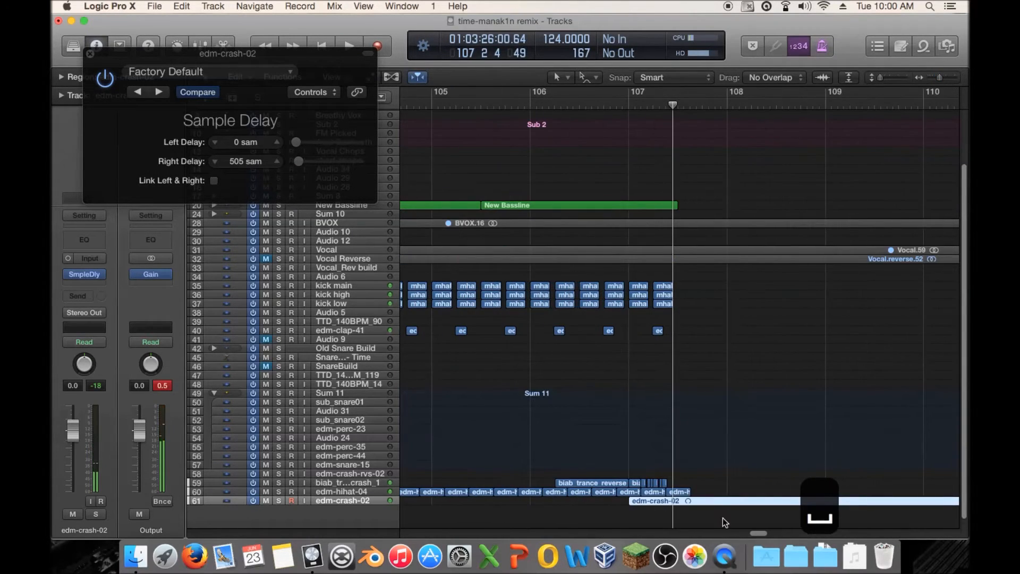
{"action": "left_click_drag", "start_coordinate": [686, 500], "coordinate": [723, 499]}
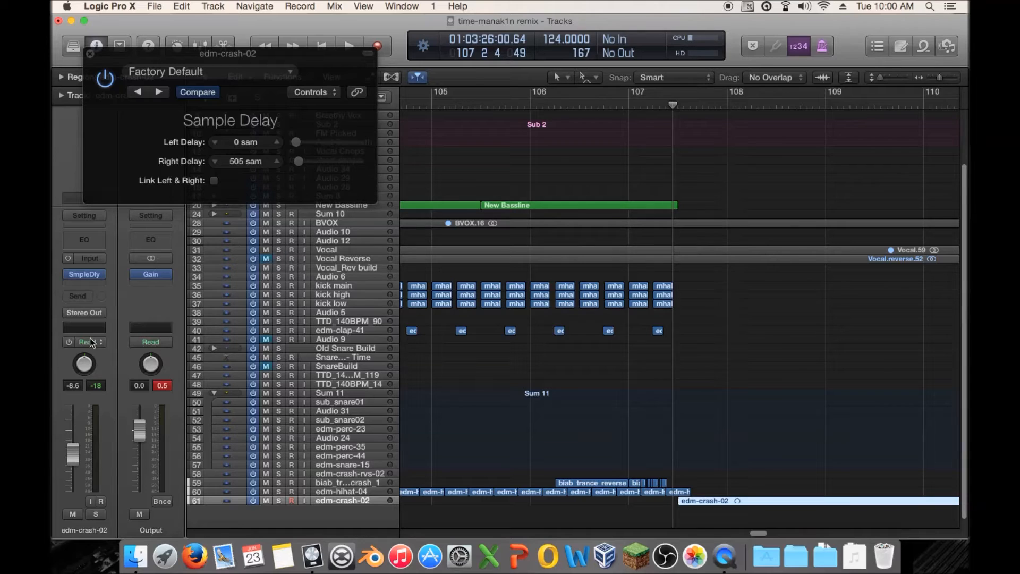
Step: Add a Bus 2 (Large Hall/3.9s Prince Hall One) send at about -19 dB to edm-crash-02 and play the result
{"action": "left_click", "coordinate": [83, 300]}
{"action": "mouse_move", "coordinate": [117, 358]}
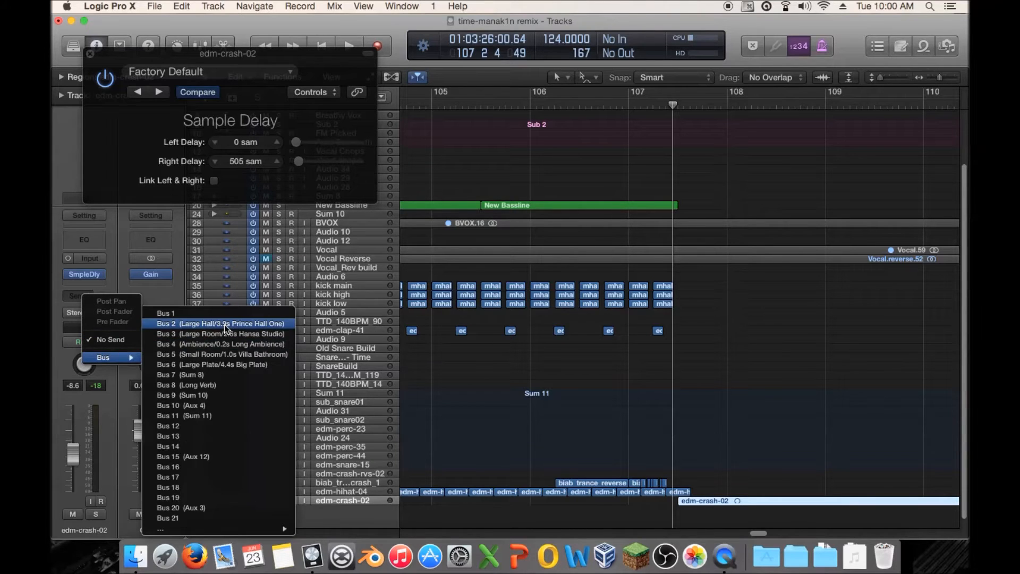
{"action": "left_click", "coordinate": [170, 322]}
{"action": "left_click_drag", "start_coordinate": [101, 290], "coordinate": [99, 259]}
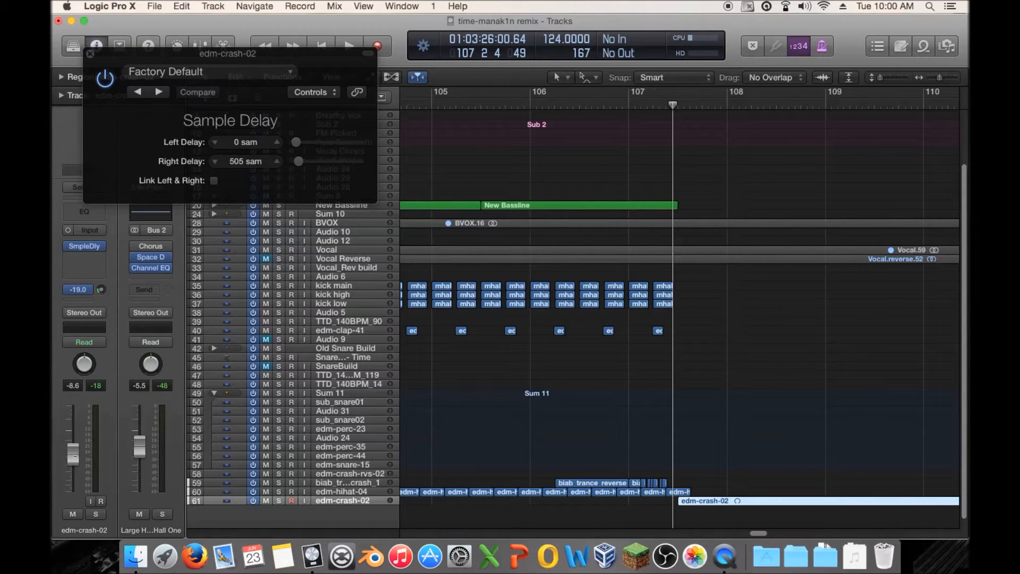
{"action": "double_click", "coordinate": [547, 107]}
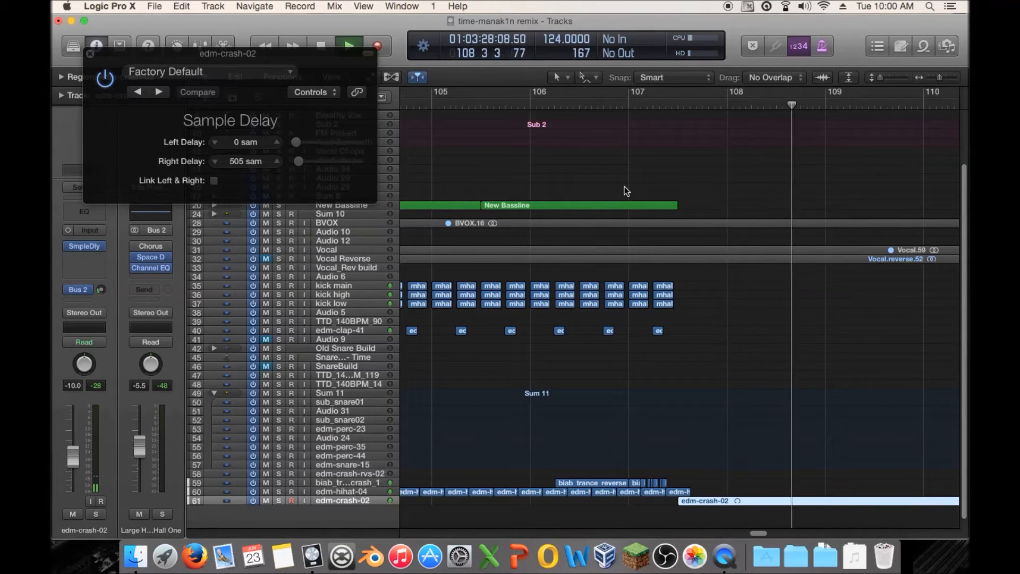
{"action": "key", "text": "space"}
Step: Add a Stereo Delay to edm-crash-02 with the right delay on the same note value as the left, and play it back
{"action": "left_click", "coordinate": [91, 53]}
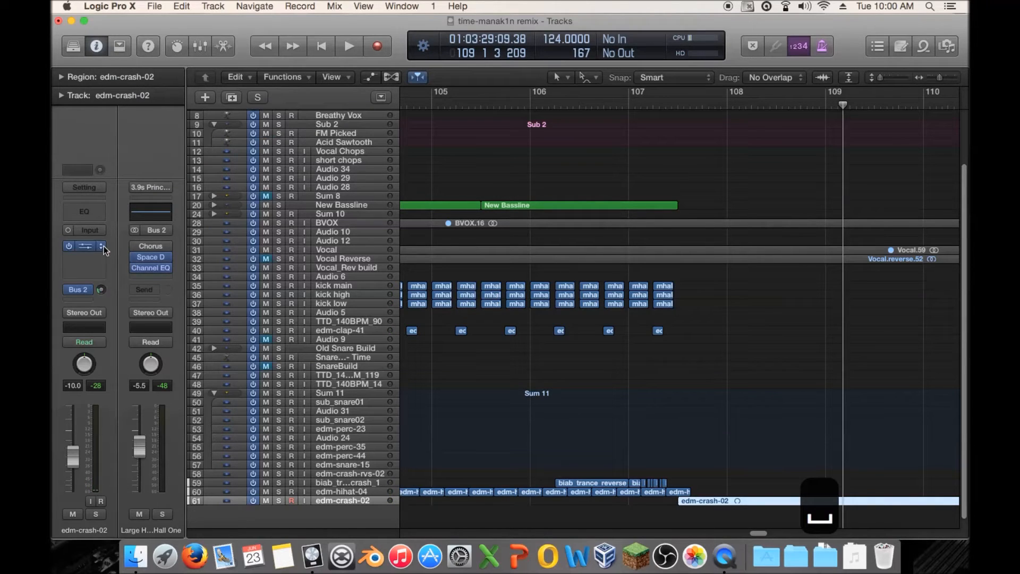
{"action": "left_click", "coordinate": [102, 248]}
{"action": "mouse_move", "coordinate": [106, 282]}
{"action": "mouse_move", "coordinate": [218, 313]}
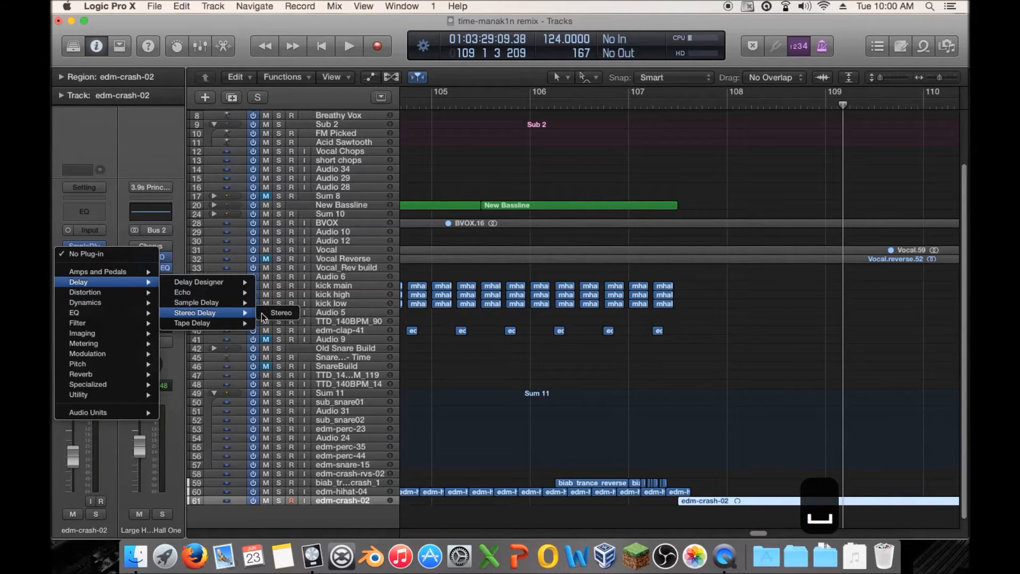
{"action": "left_click", "coordinate": [277, 313]}
{"action": "left_click", "coordinate": [319, 183]}
{"action": "double_click", "coordinate": [643, 107]}
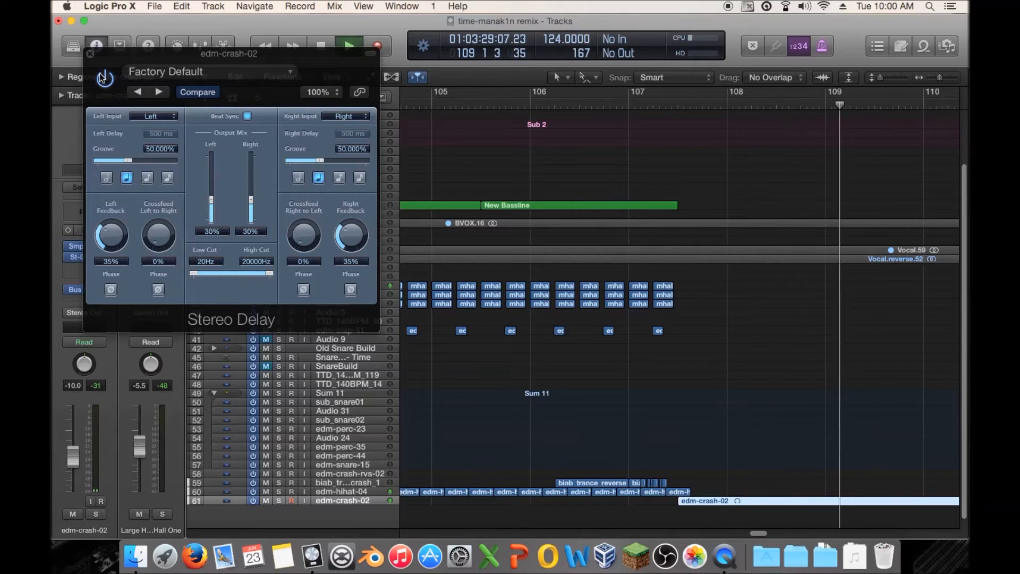
{"action": "key", "text": "space"}
{"action": "left_click", "coordinate": [90, 54]}
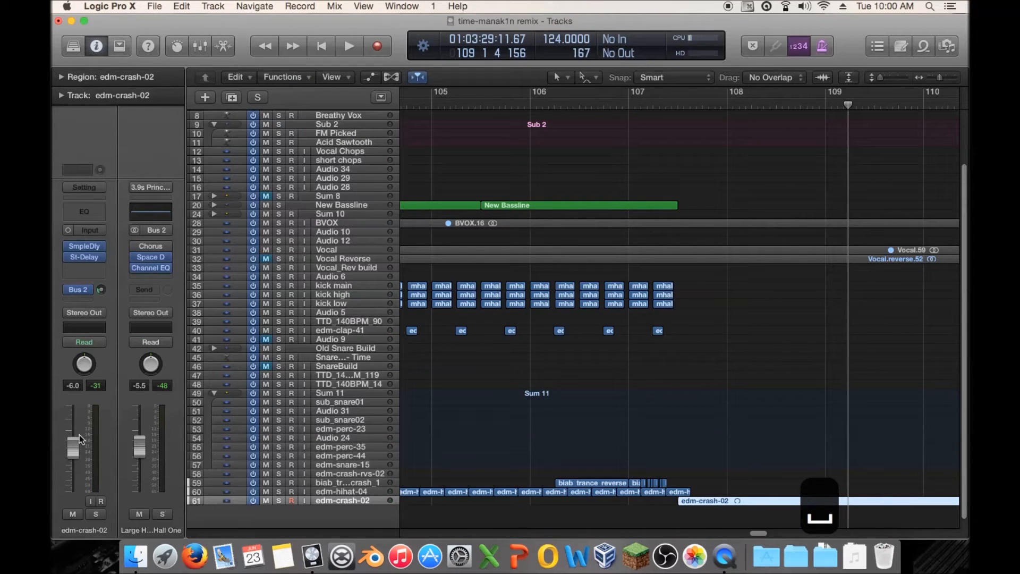
Step: Raise the Bus 2 send on edm-crash-02, set the track volume to -5.0 dB, and listen to the crash again
{"action": "left_click_drag", "start_coordinate": [101, 273], "coordinate": [100, 261]}
{"action": "left_click_drag", "start_coordinate": [71, 442], "coordinate": [71, 440]}
{"action": "left_click", "coordinate": [635, 105]}
{"action": "key", "text": "space"}
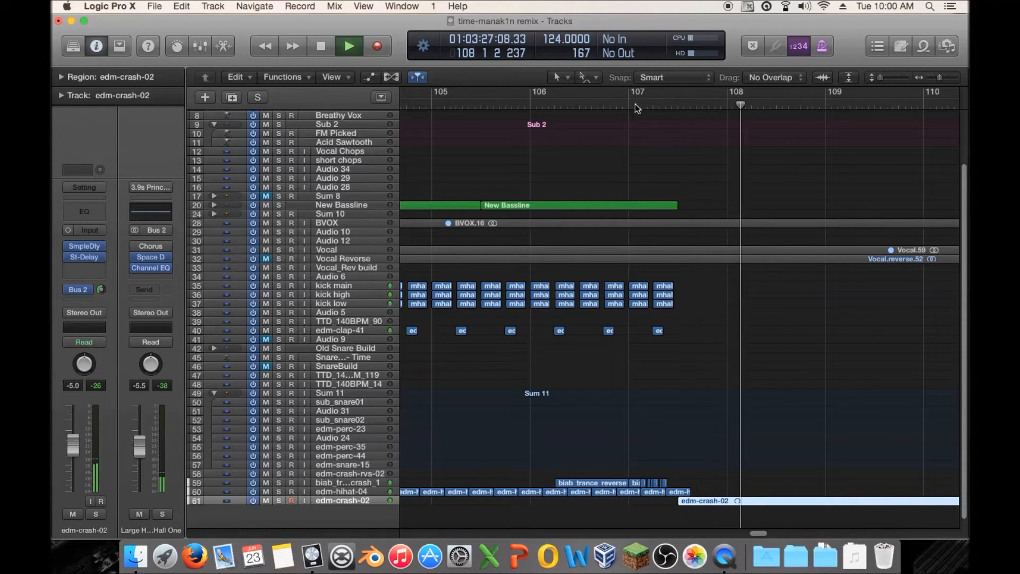
{"action": "left_click", "coordinate": [567, 104]}
{"action": "scroll", "coordinate": [673, 212], "scroll_direction": "up", "scroll_amount": 3}
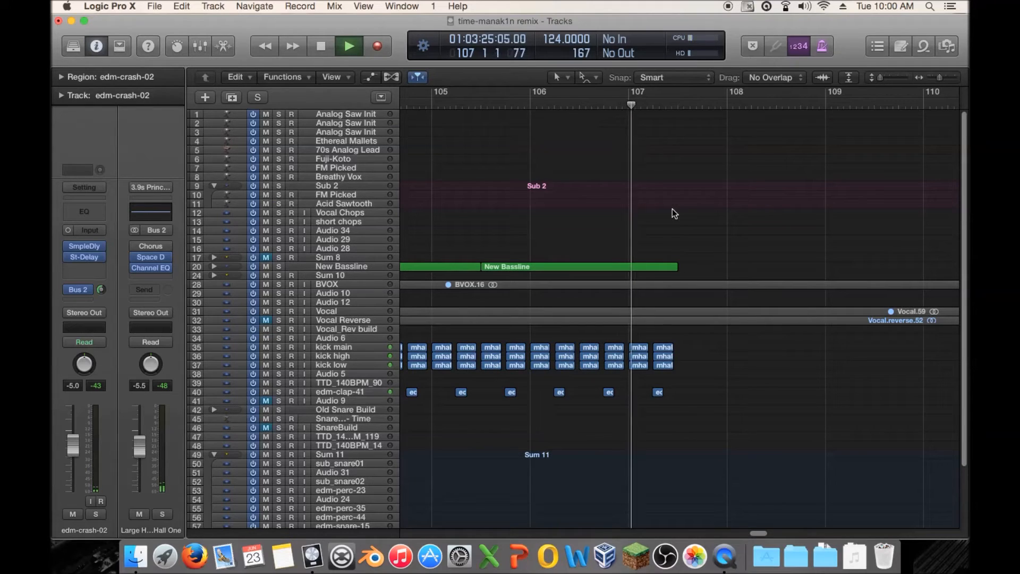
{"action": "key", "text": "space"}
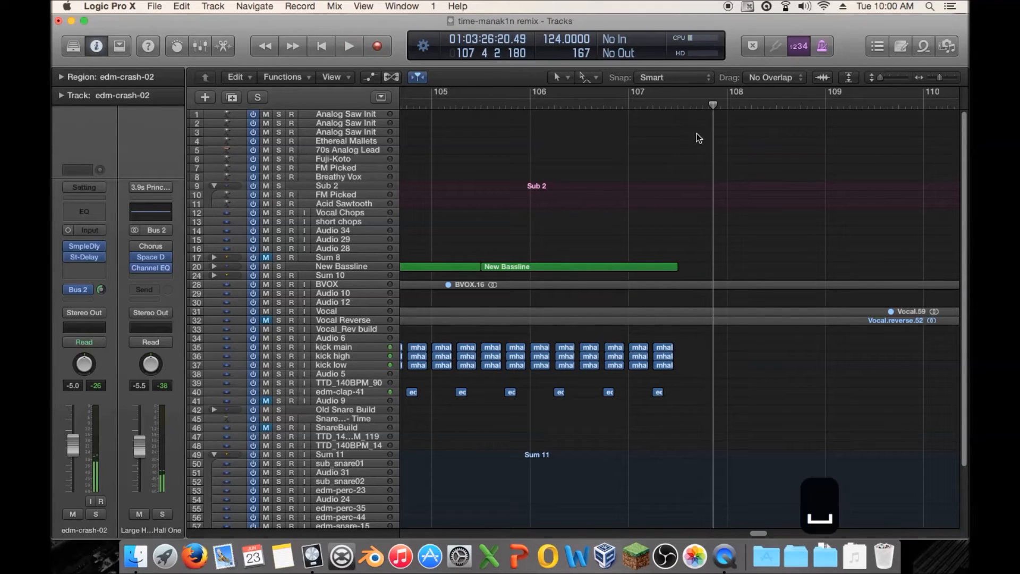
Step: Copy the last edm-clap-41 region to beat 3 of bar 107 and play it back
{"action": "left_click", "coordinate": [672, 104]}
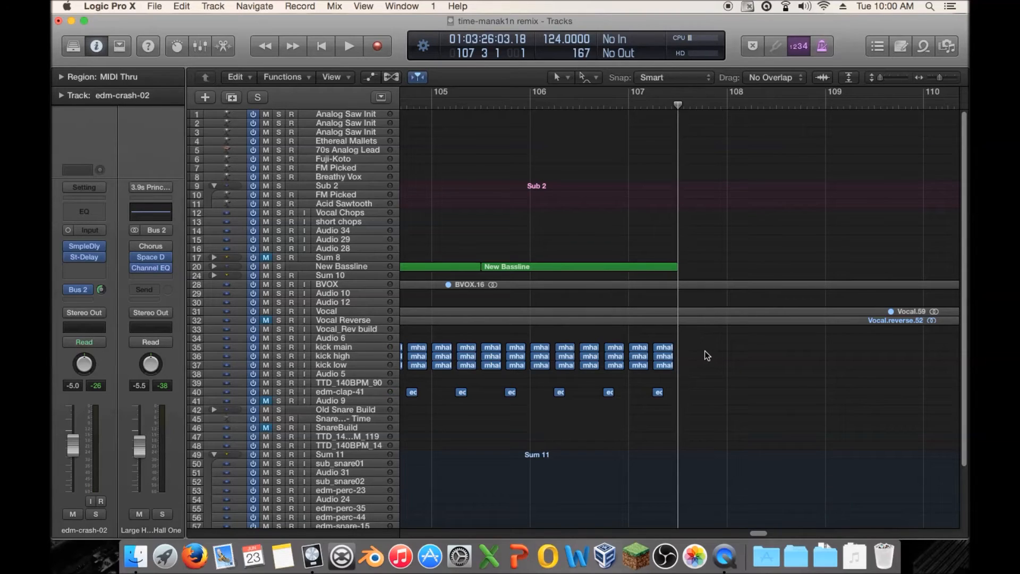
{"action": "scroll", "coordinate": [705, 351], "scroll_direction": "down", "scroll_amount": 3}
{"action": "scroll", "coordinate": [705, 353], "scroll_direction": "down", "scroll_amount": 1}
{"action": "left_click_drag", "start_coordinate": [659, 327], "coordinate": [684, 325]}
{"action": "key", "text": "space"}
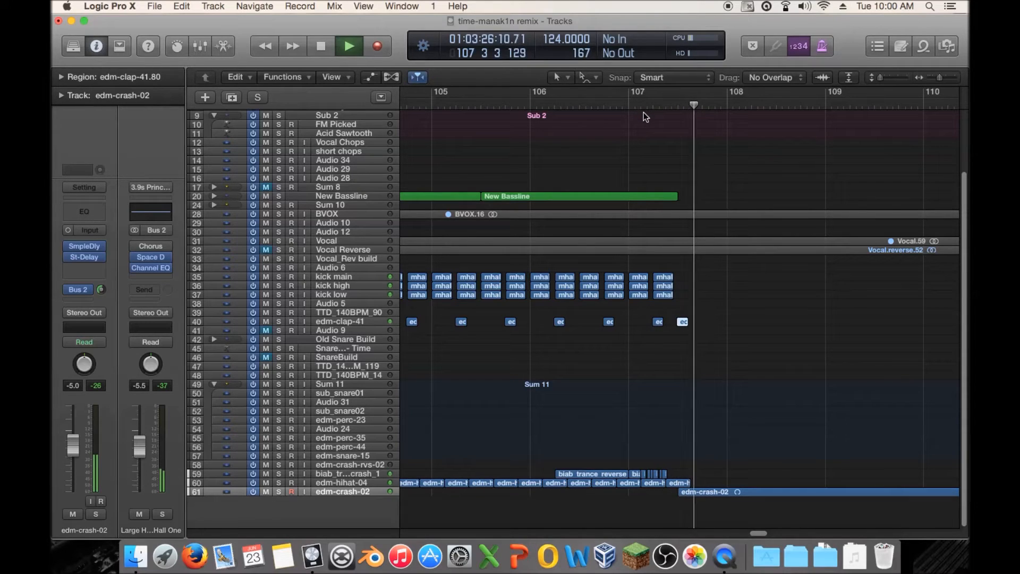
{"action": "key", "text": "space"}
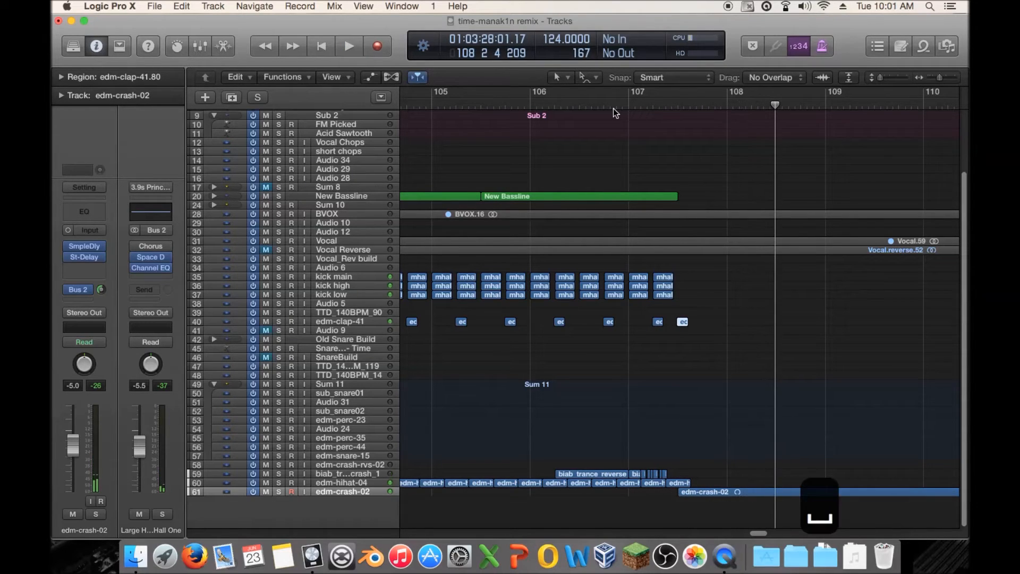
Step: Copy the last kick main, kick high and kick low regions to beat 3 of bar 107 and play them back
{"action": "left_click_drag", "start_coordinate": [661, 295], "coordinate": [685, 295]}
{"action": "left_click", "coordinate": [616, 106]}
{"action": "key", "text": "space"}
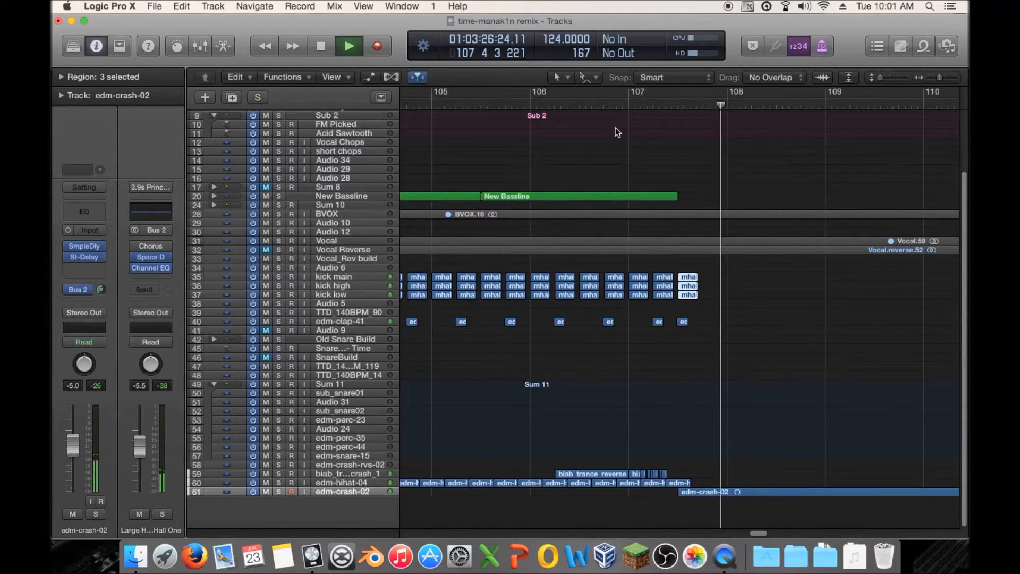
{"action": "key", "text": "space"}
Step: Duplicate the edm-clap-41 track with its settings and move the final clap region onto the new track
{"action": "left_click", "coordinate": [336, 321]}
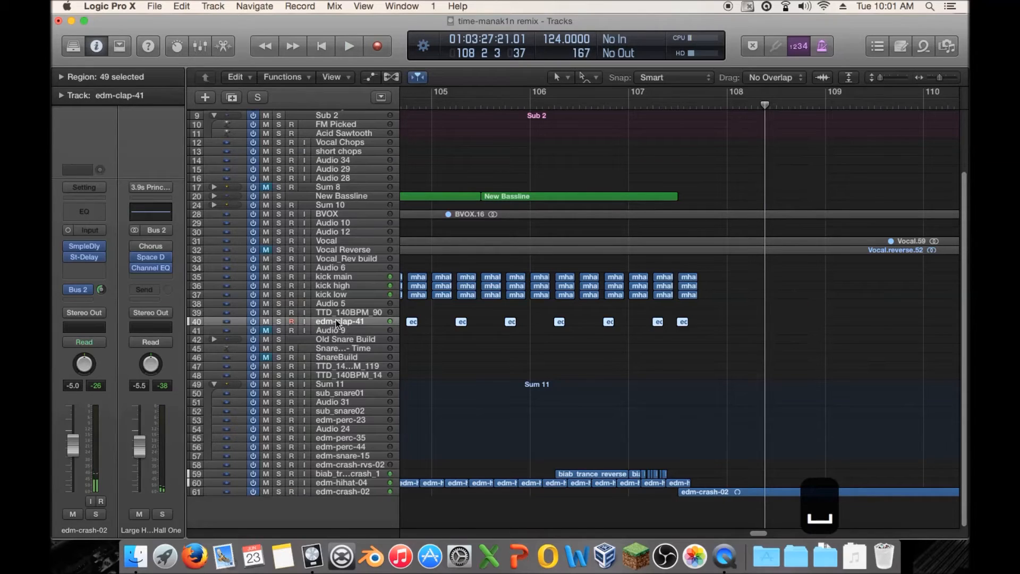
{"action": "left_click", "coordinate": [231, 97]}
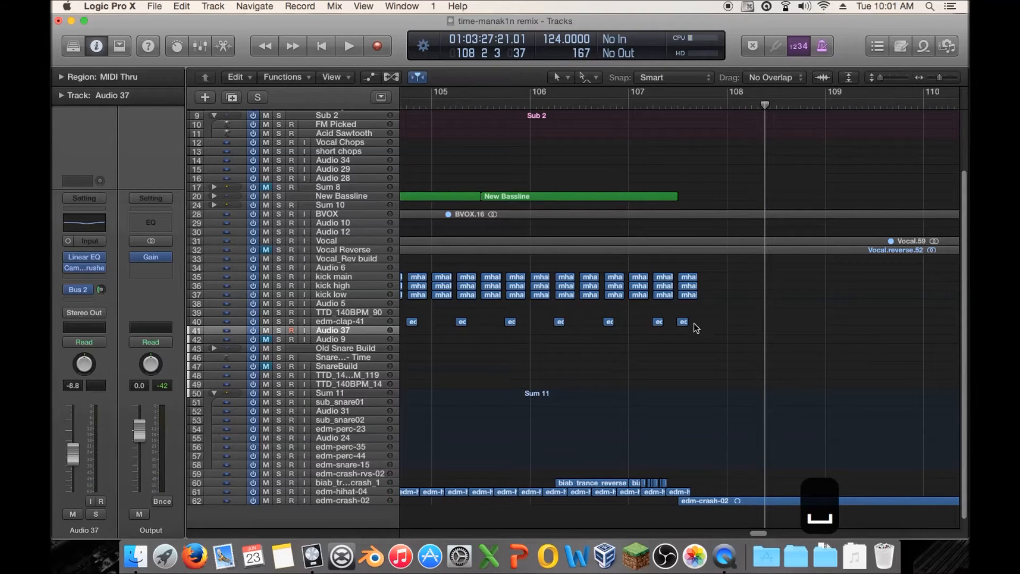
{"action": "left_click_drag", "start_coordinate": [683, 323], "coordinate": [684, 332]}
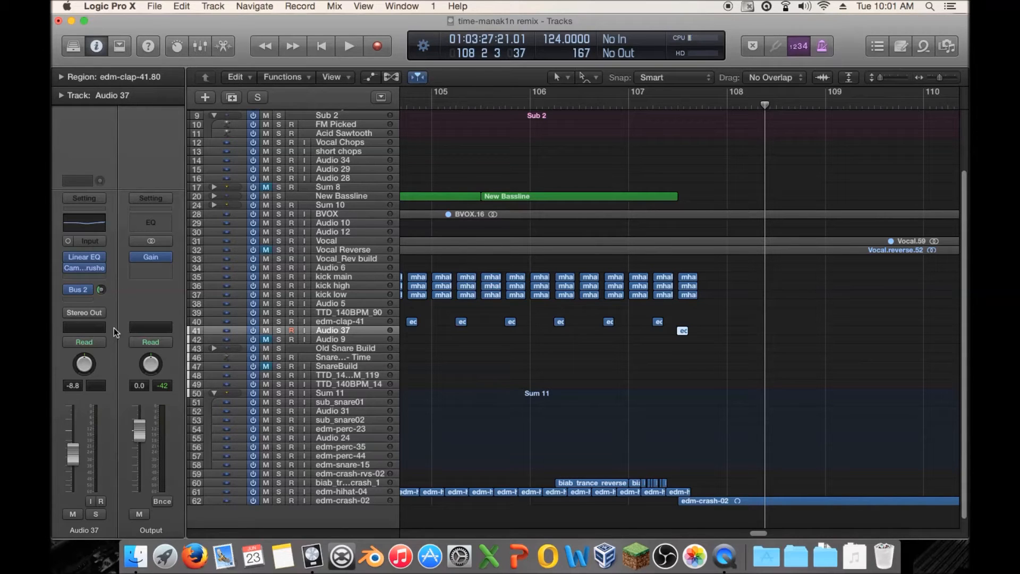
Step: Insert a Mono->Stereo Space Designer reverb on the duplicated clap track and load a preset in it
{"action": "left_click", "coordinate": [85, 277]}
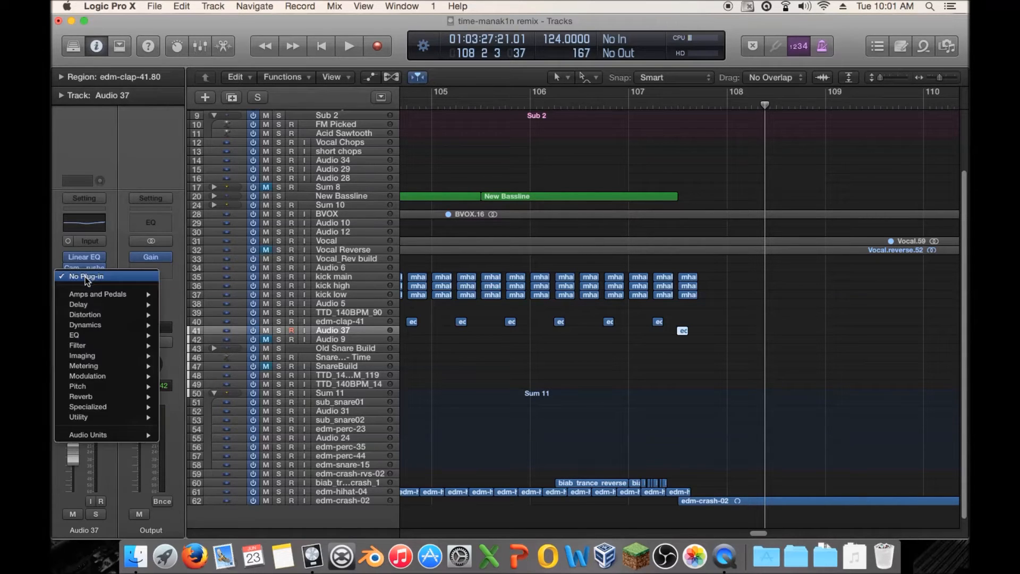
{"action": "mouse_move", "coordinate": [127, 396]}
{"action": "mouse_move", "coordinate": [244, 427]}
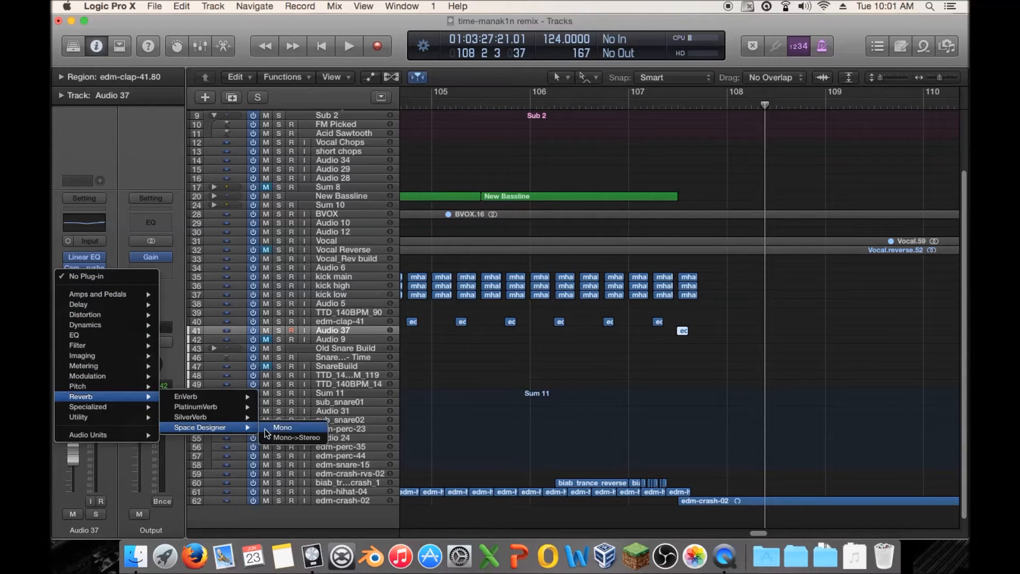
{"action": "left_click", "coordinate": [283, 442]}
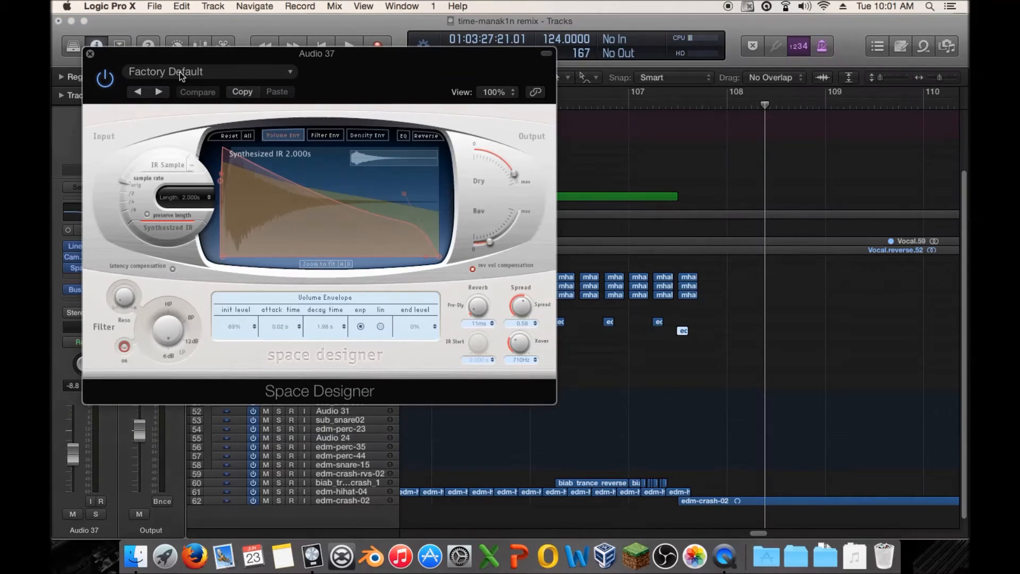
{"action": "left_click", "coordinate": [180, 72]}
{"action": "left_click", "coordinate": [182, 296]}
{"action": "left_click", "coordinate": [90, 54]}
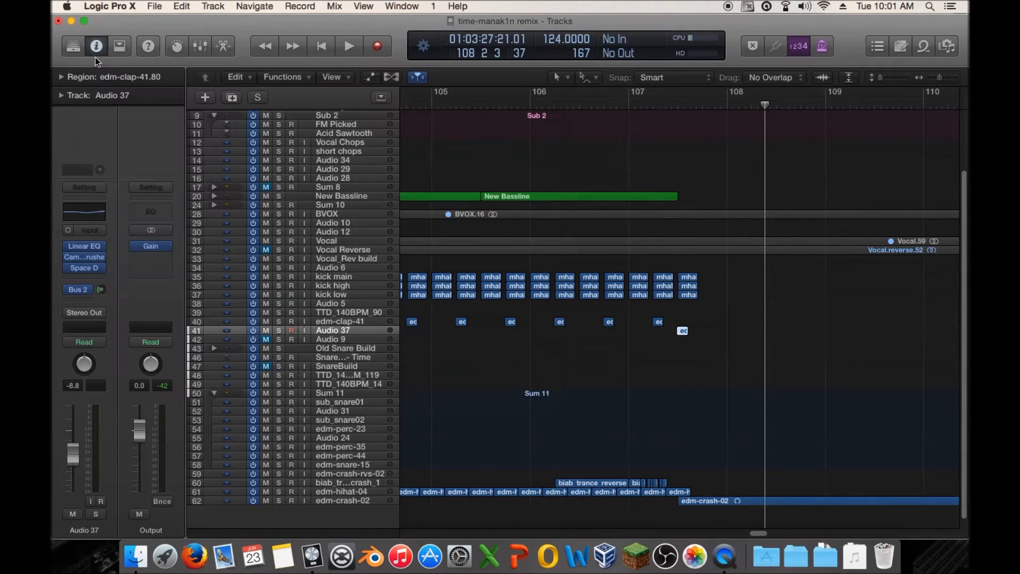
Step: Play the ending from bar 107 to hear the reverb on the final clap with the crash
{"action": "left_click", "coordinate": [655, 103]}
{"action": "key", "text": "space"}
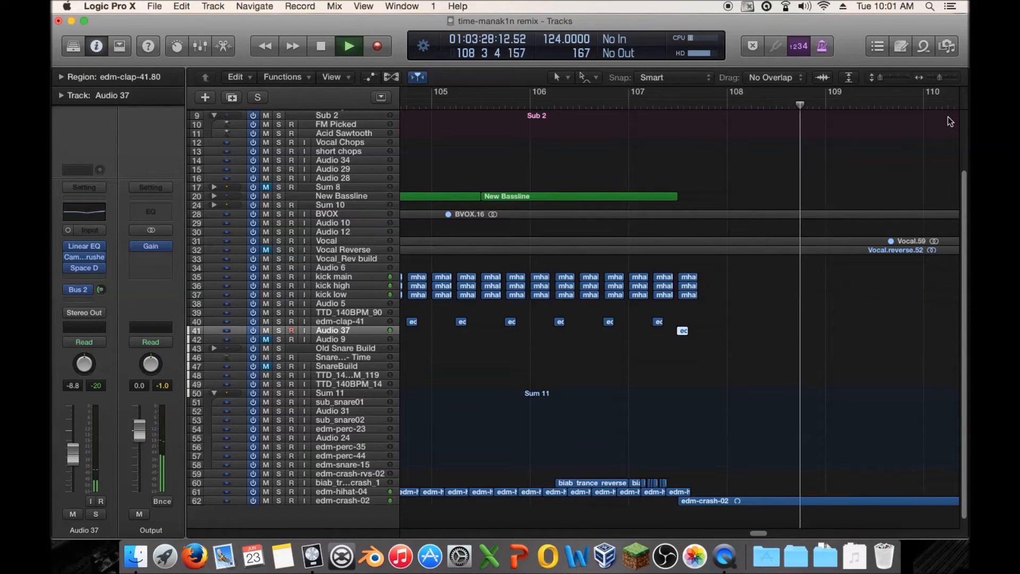
{"action": "left_click_drag", "start_coordinate": [943, 77], "coordinate": [937, 77]}
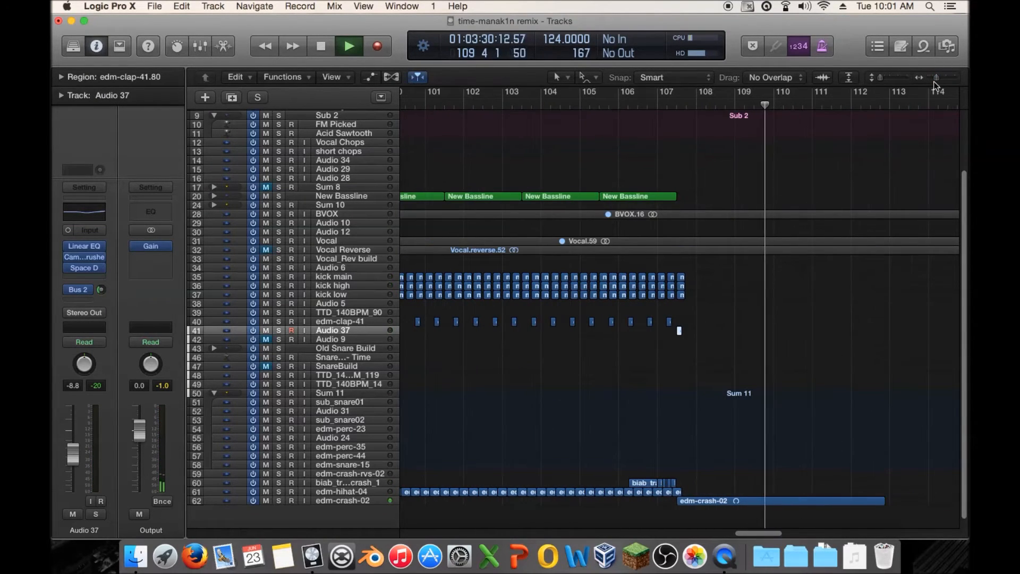
{"action": "key", "text": "space"}
Step: Shorten the edm-crash-02 region to about two bars and give it a fade-out of 3420
{"action": "left_click_drag", "start_coordinate": [881, 498], "coordinate": [751, 502]}
{"action": "scroll", "coordinate": [865, 458], "scroll_direction": "down", "scroll_amount": 1}
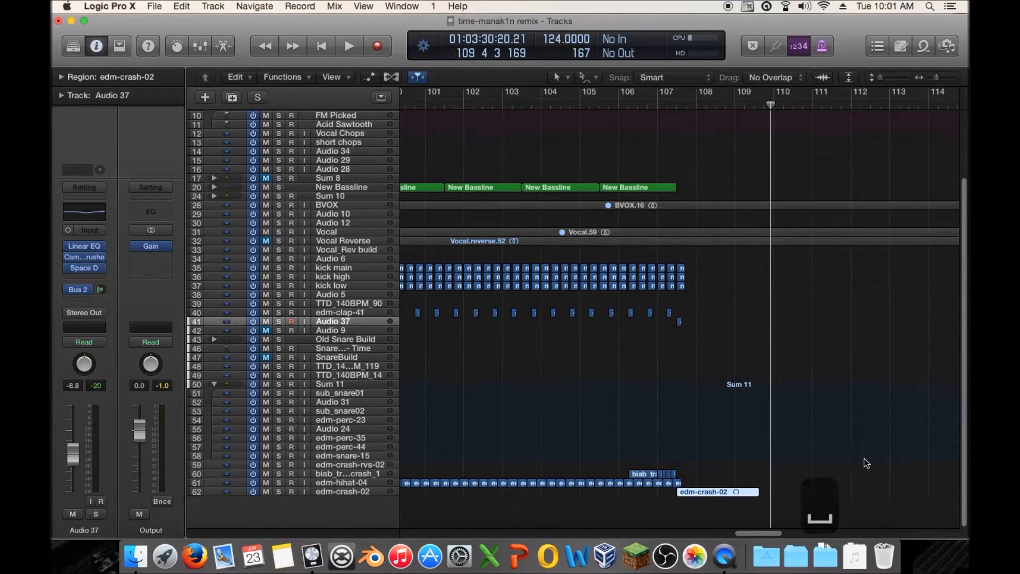
{"action": "left_click", "coordinate": [61, 76]}
{"action": "left_click_drag", "start_coordinate": [881, 79], "coordinate": [898, 78]}
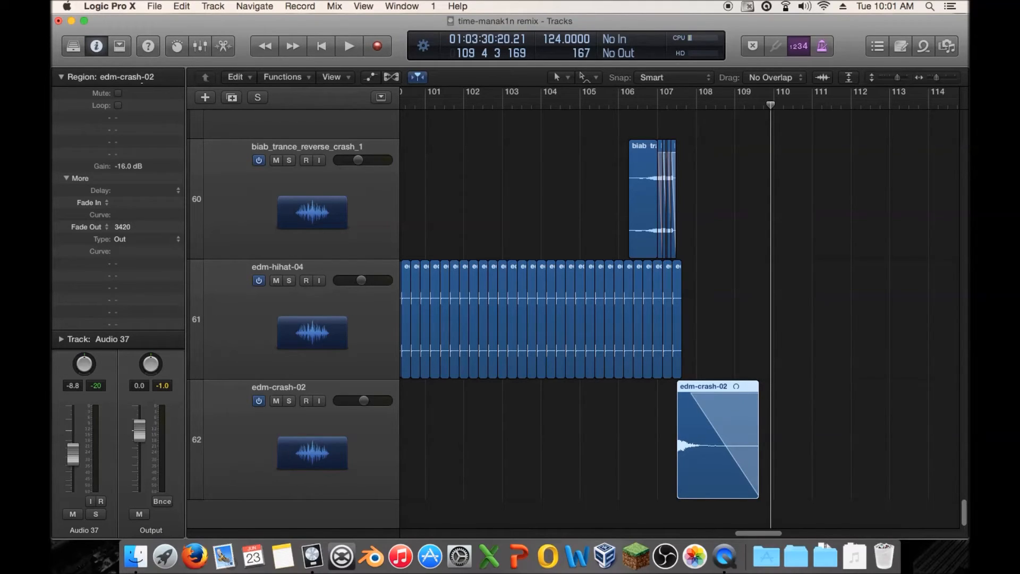
Step: Collapse the region settings and play the ending from halfway through bar 104 past the faded edm-crash-02 region
{"action": "left_click", "coordinate": [66, 78]}
{"action": "left_click", "coordinate": [562, 101]}
{"action": "key", "text": "space"}
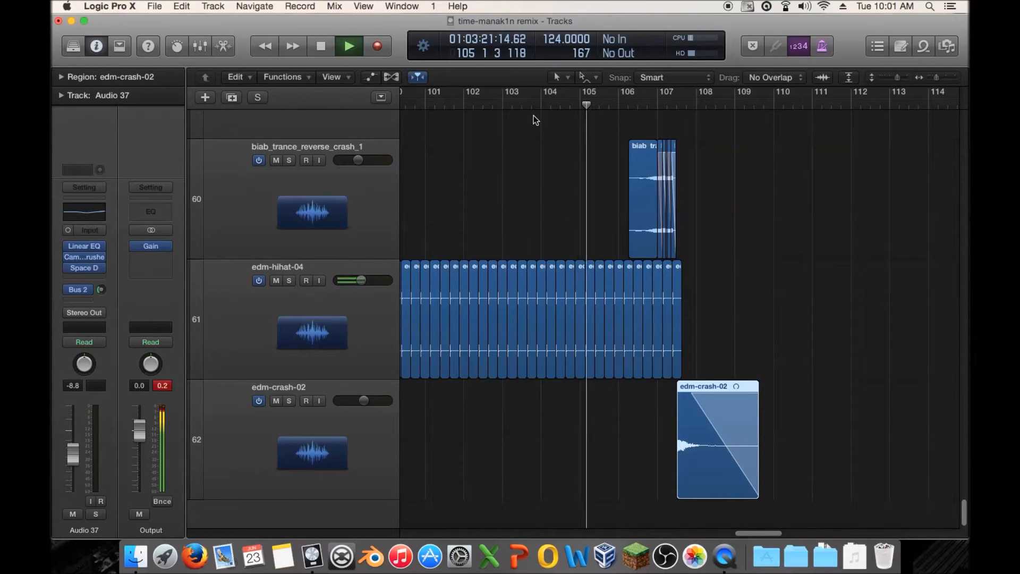
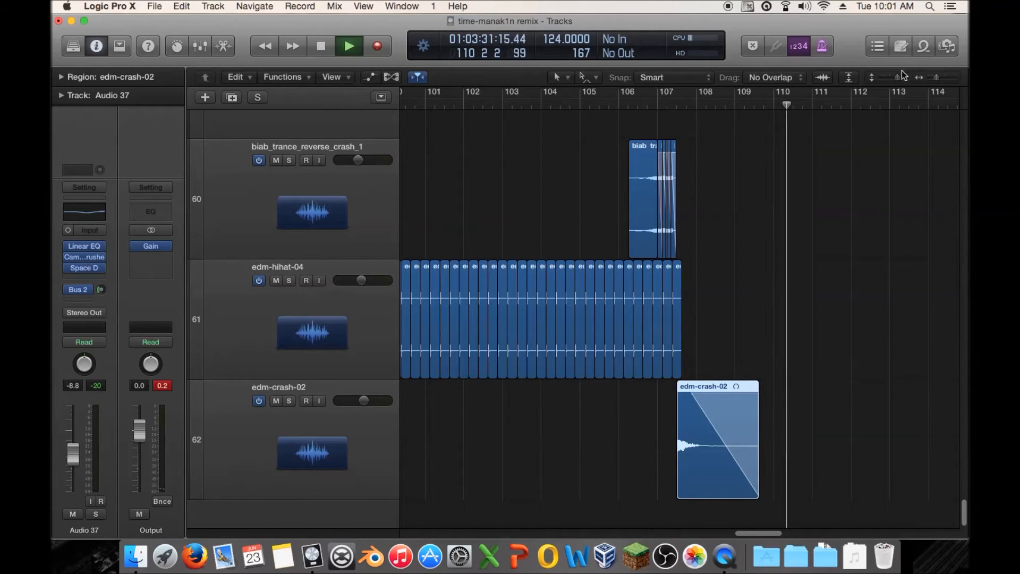
{"action": "key", "text": "space"}
Step: Place the playhead at bar 111 and look over the whole arrangement from the first synth track to the vocal chops
{"action": "left_click", "coordinate": [935, 78]}
{"action": "left_click_drag", "start_coordinate": [733, 105], "coordinate": [745, 104]}
{"action": "scroll", "coordinate": [889, 153], "scroll_direction": "up", "scroll_amount": 3}
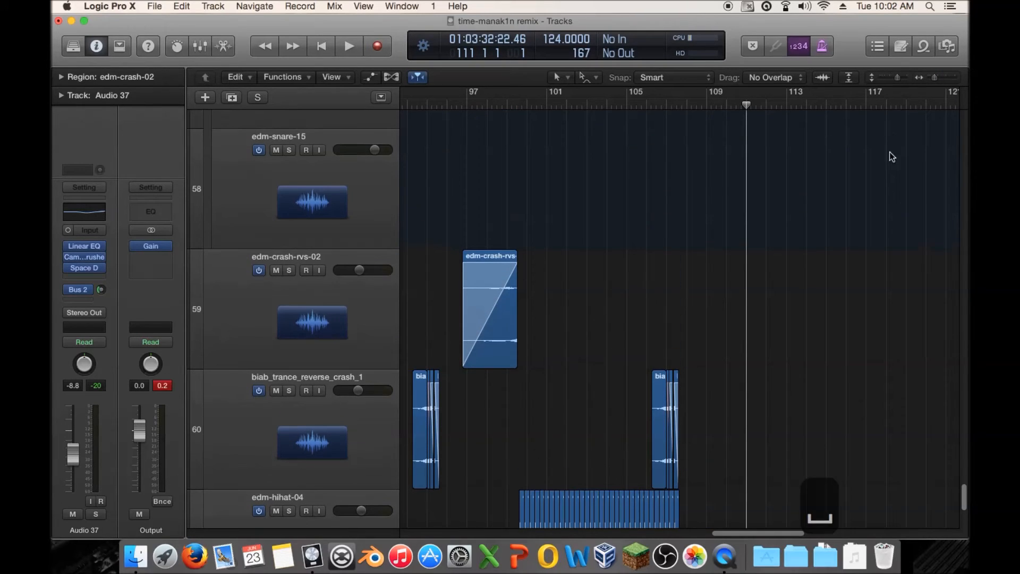
{"action": "left_click_drag", "start_coordinate": [966, 496], "coordinate": [927, 79]}
{"action": "scroll", "coordinate": [714, 157], "scroll_direction": "down", "scroll_amount": 6}
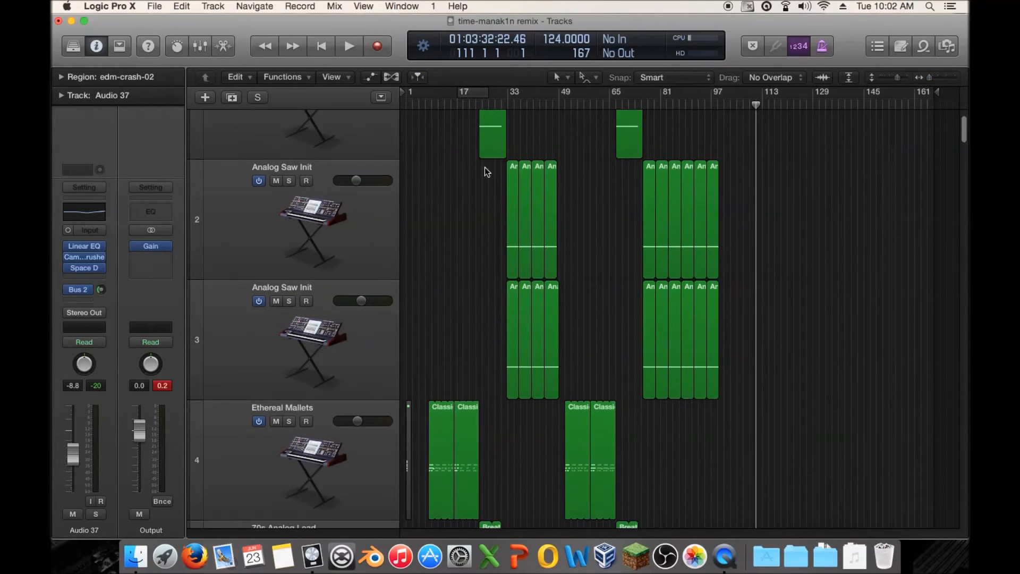
{"action": "scroll", "coordinate": [629, 186], "scroll_direction": "down", "scroll_amount": 10}
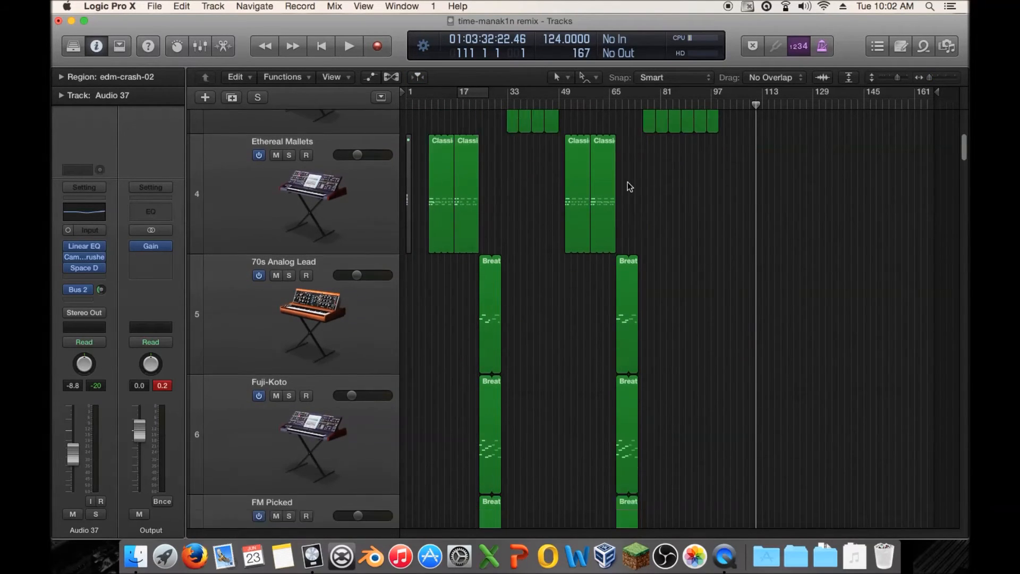
{"action": "scroll", "coordinate": [628, 186], "scroll_direction": "down", "scroll_amount": 6}
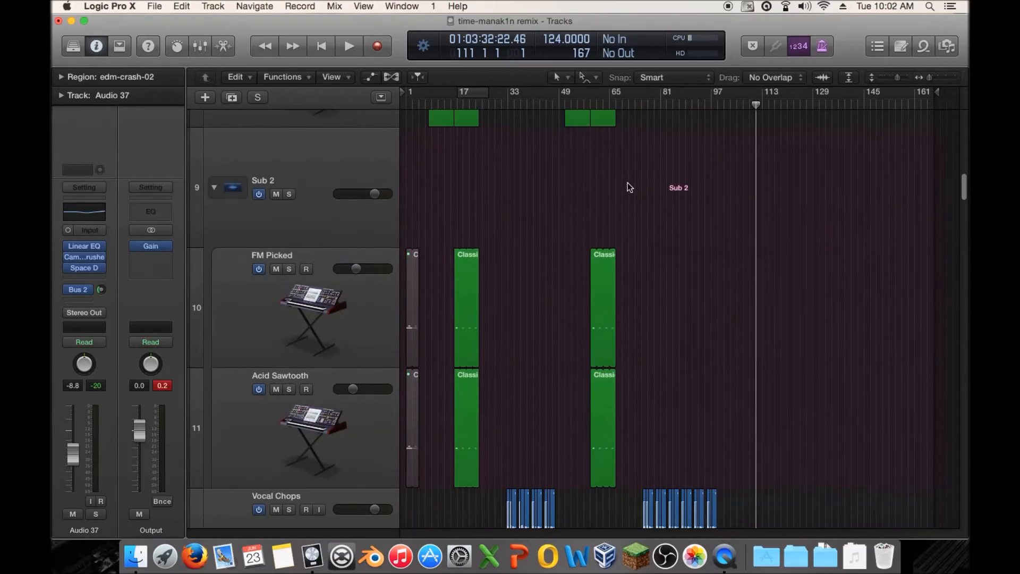
{"action": "scroll", "coordinate": [633, 161], "scroll_direction": "down", "scroll_amount": 2}
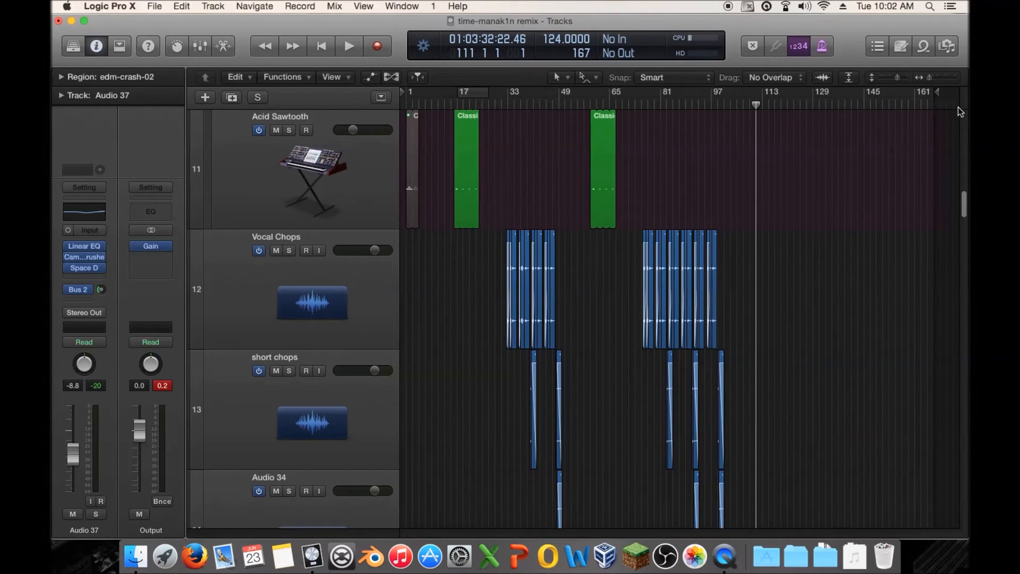
{"action": "left_click_drag", "start_coordinate": [930, 78], "coordinate": [933, 78]}
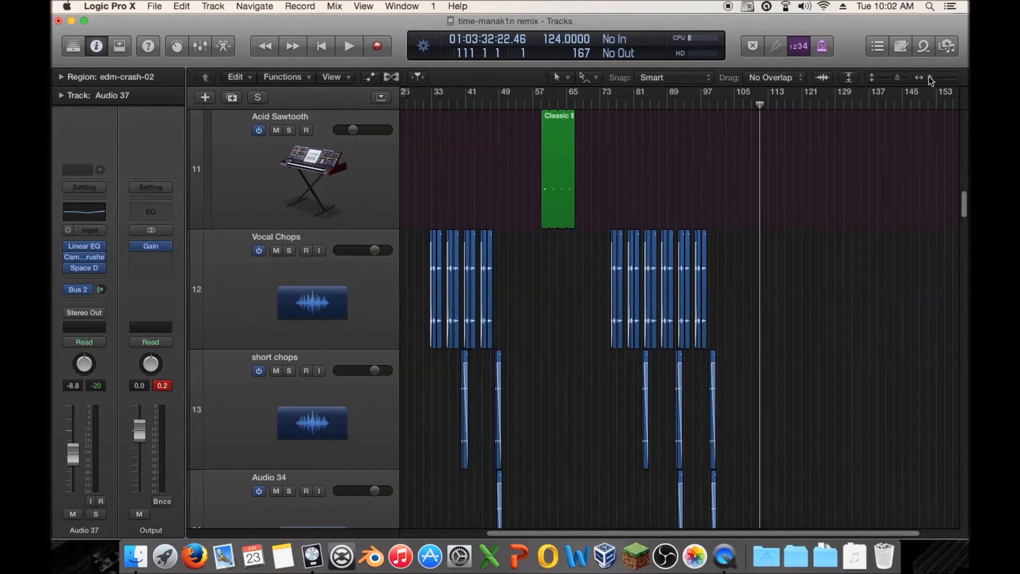
Step: Move the playhead through bar 81, bar 105 and back to bar 17 to review the sections of the arrangement
{"action": "left_click_drag", "start_coordinate": [606, 104], "coordinate": [634, 104]}
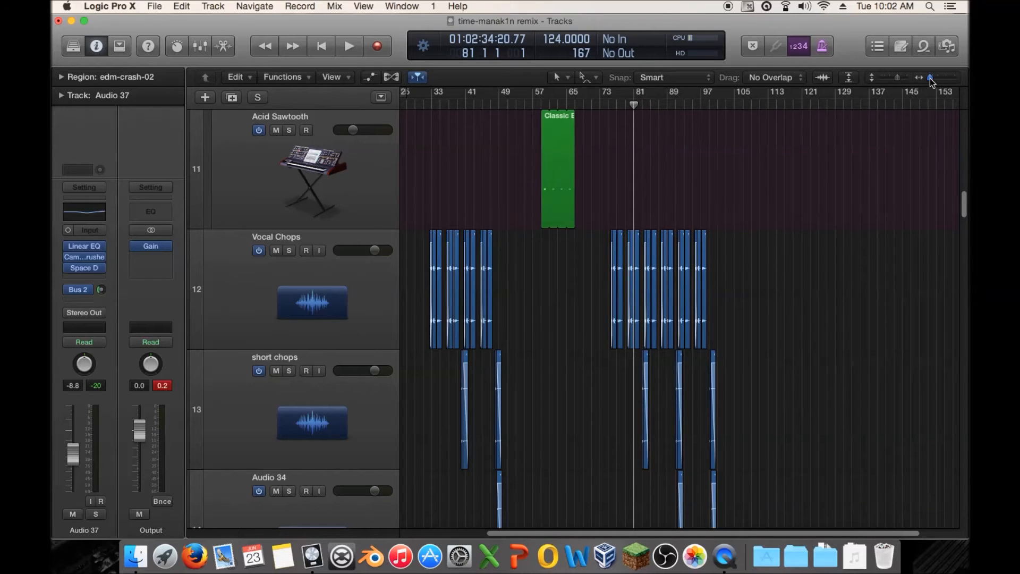
{"action": "left_click_drag", "start_coordinate": [930, 79], "coordinate": [928, 77]}
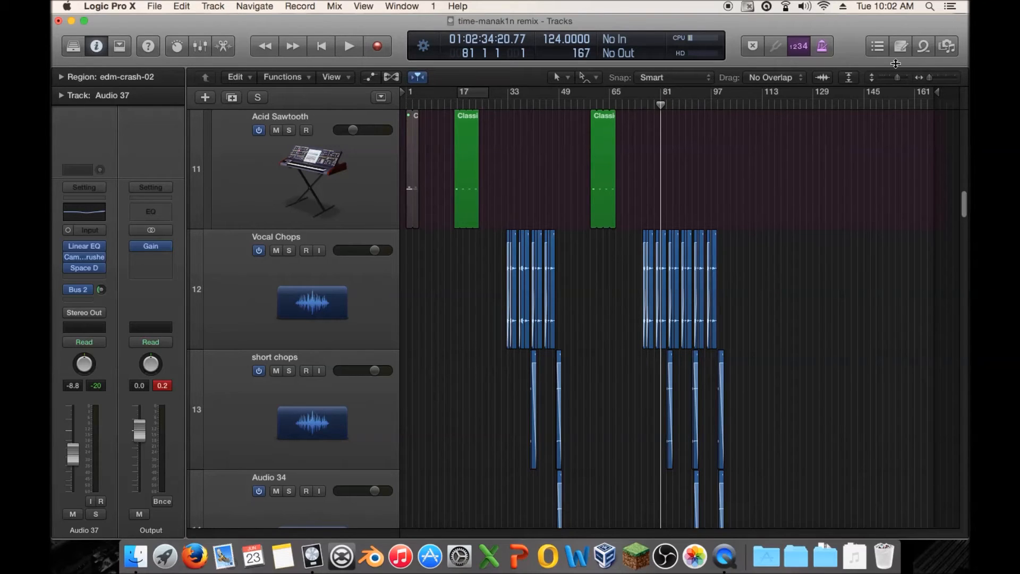
{"action": "left_click_drag", "start_coordinate": [930, 77], "coordinate": [950, 79]}
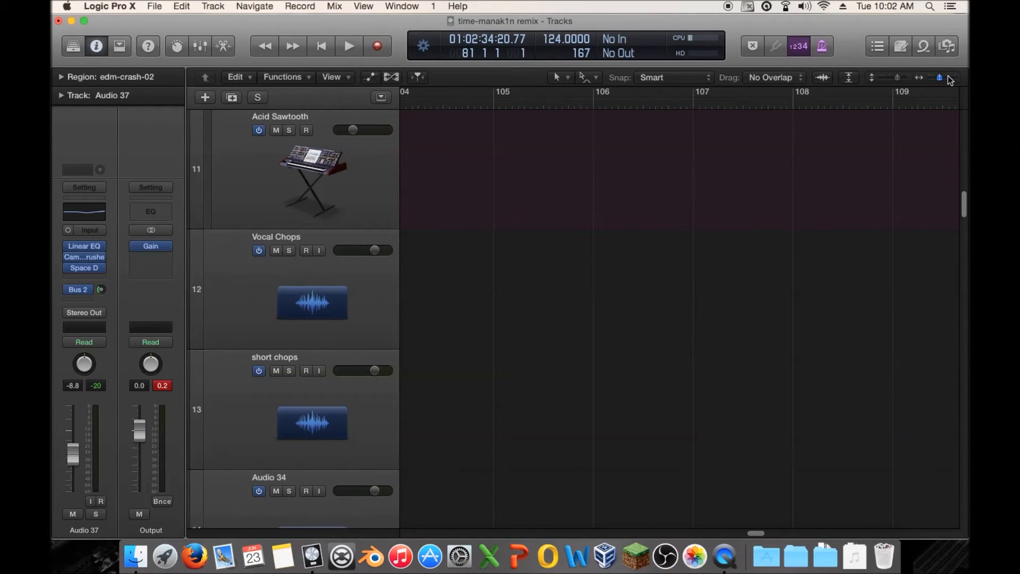
{"action": "left_click_drag", "start_coordinate": [612, 104], "coordinate": [580, 104]}
{"action": "left_click_drag", "start_coordinate": [941, 76], "coordinate": [915, 77]}
{"action": "scroll", "coordinate": [697, 165], "scroll_direction": "up", "scroll_amount": 15}
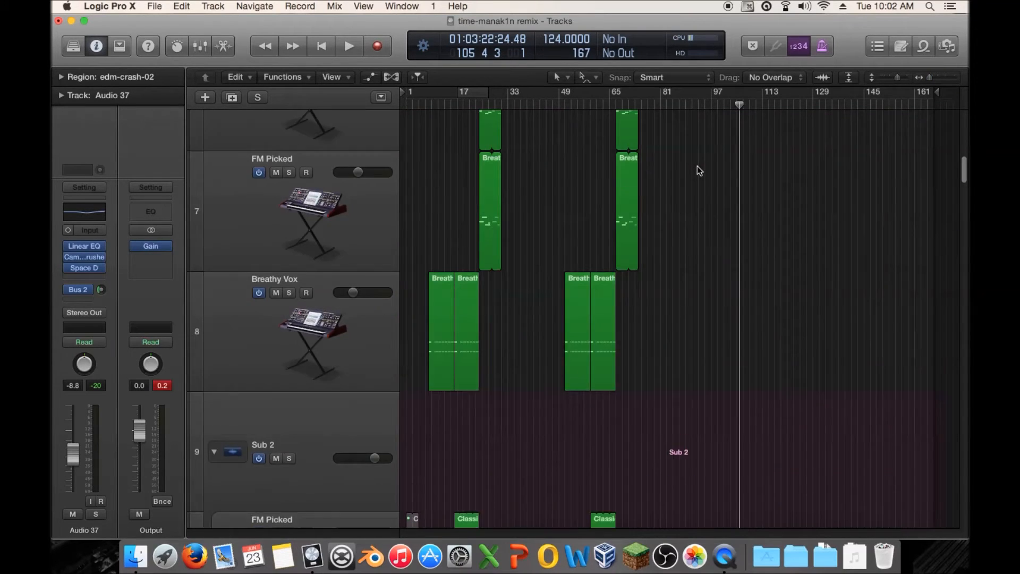
{"action": "scroll", "coordinate": [696, 157], "scroll_direction": "up", "scroll_amount": 3}
{"action": "left_click", "coordinate": [616, 104]}
{"action": "left_click_drag", "start_coordinate": [615, 106], "coordinate": [456, 109]}
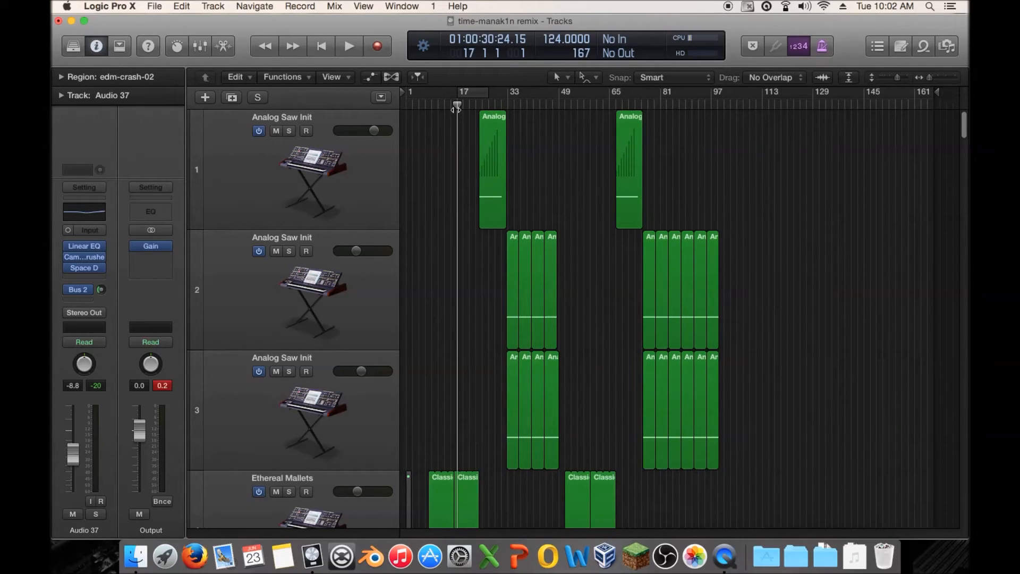
Step: Examine the synth, Sub 2 and vocal chop tracks across the arrangement and place the playhead at bar 8
{"action": "scroll", "coordinate": [565, 160], "scroll_direction": "down", "scroll_amount": 4}
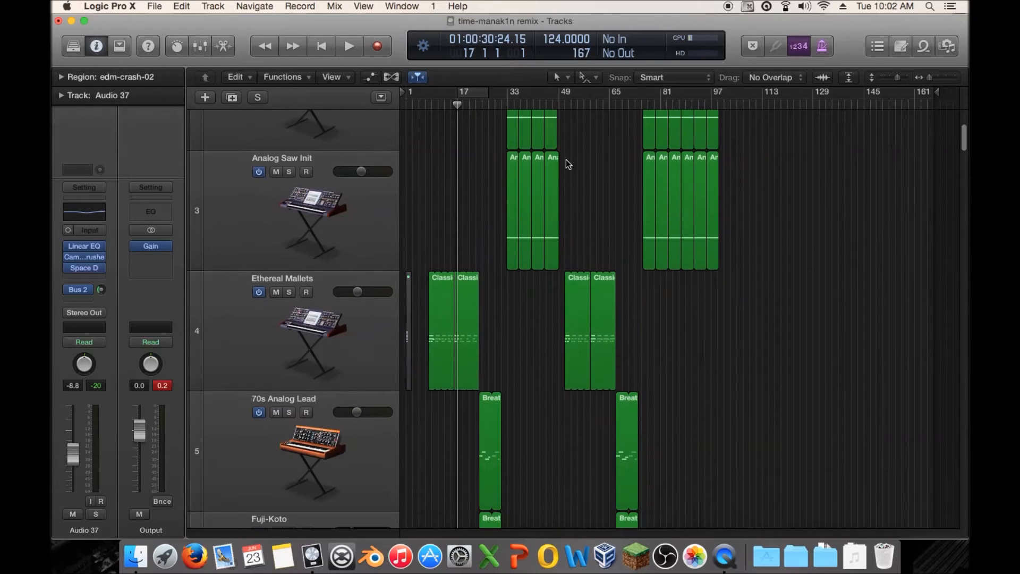
{"action": "scroll", "coordinate": [566, 160], "scroll_direction": "down", "scroll_amount": 12}
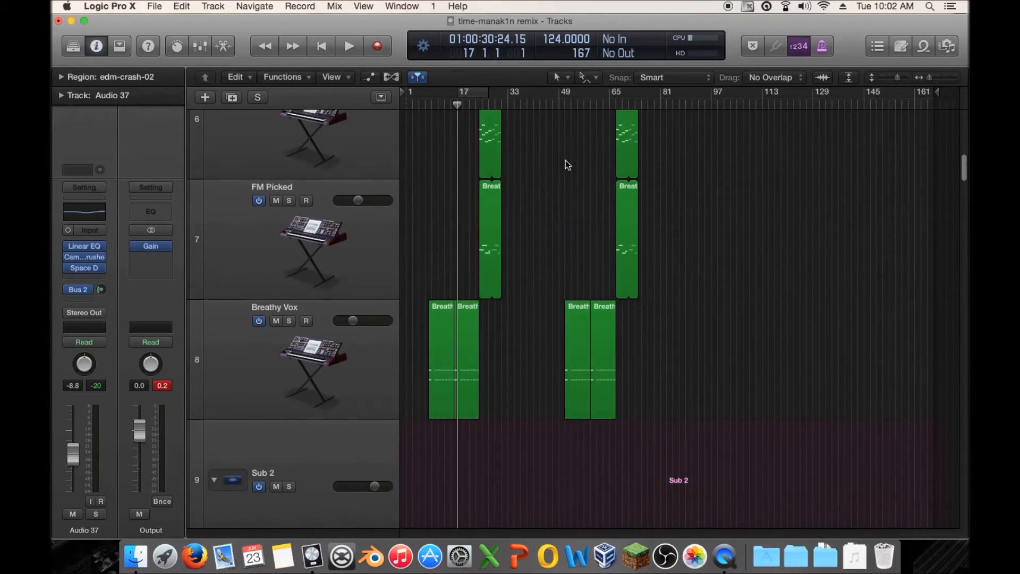
{"action": "scroll", "coordinate": [566, 164], "scroll_direction": "down", "scroll_amount": 12}
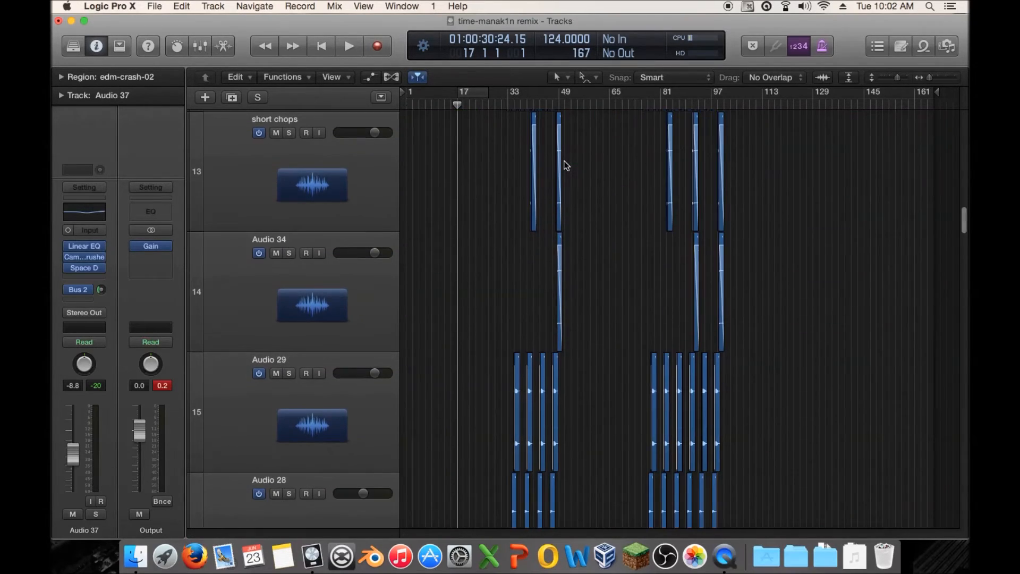
{"action": "scroll", "coordinate": [567, 166], "scroll_direction": "up", "scroll_amount": 14}
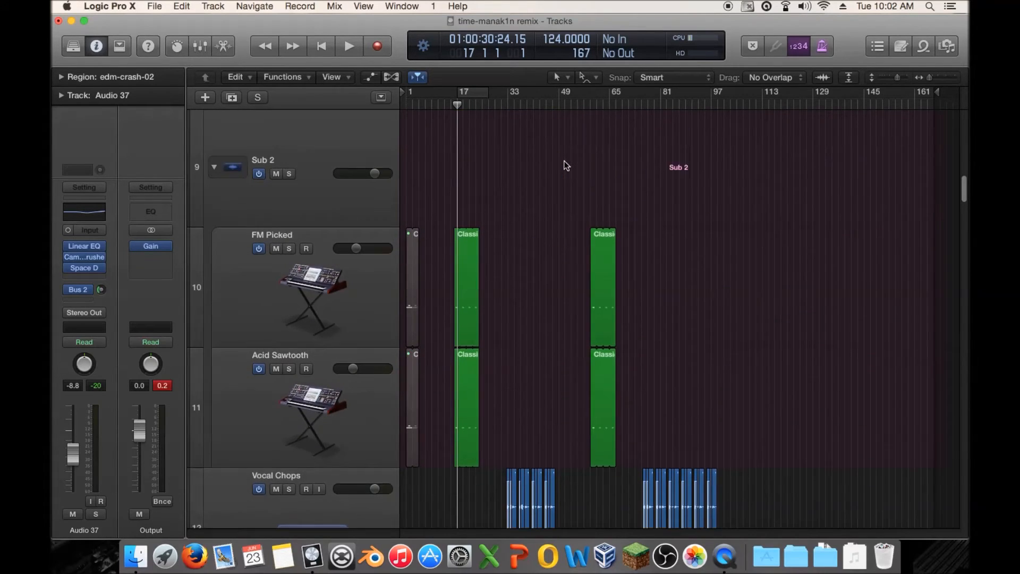
{"action": "scroll", "coordinate": [567, 166], "scroll_direction": "up", "scroll_amount": 1}
{"action": "scroll", "coordinate": [567, 166], "scroll_direction": "up", "scroll_amount": 10}
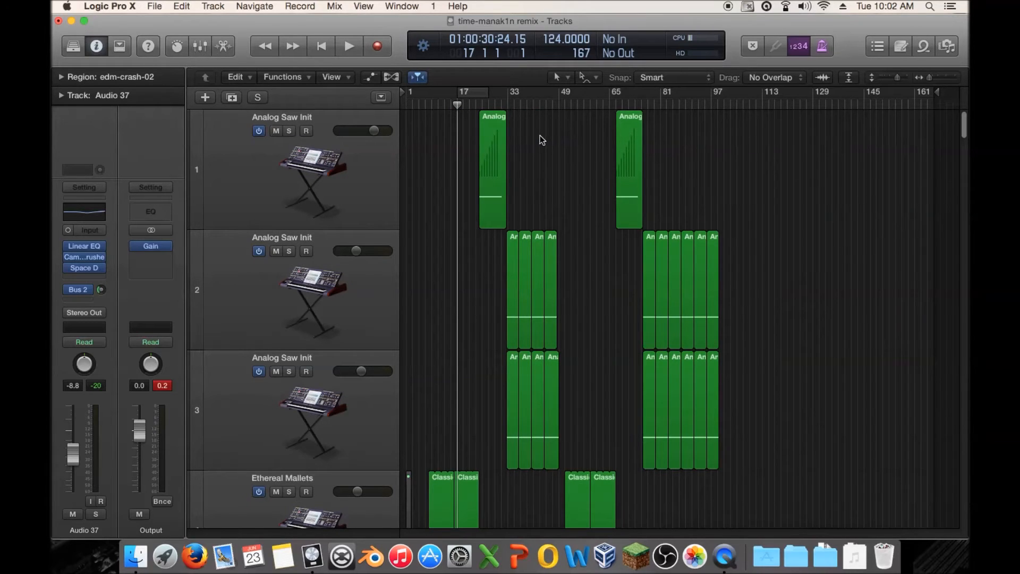
{"action": "scroll", "coordinate": [540, 135], "scroll_direction": "down", "scroll_amount": 5}
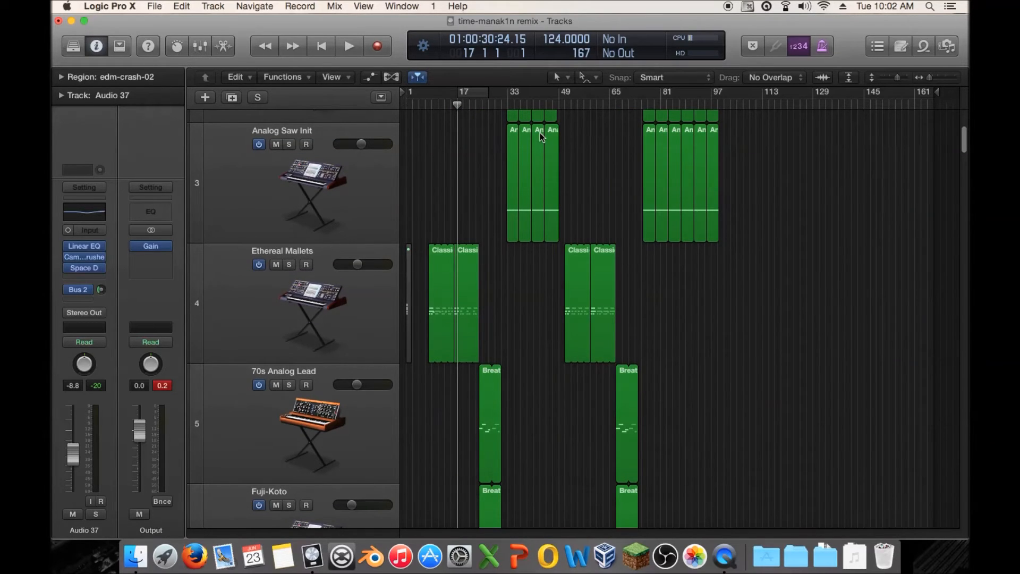
{"action": "left_click", "coordinate": [438, 103]}
{"action": "left_click_drag", "start_coordinate": [437, 105], "coordinate": [430, 108]}
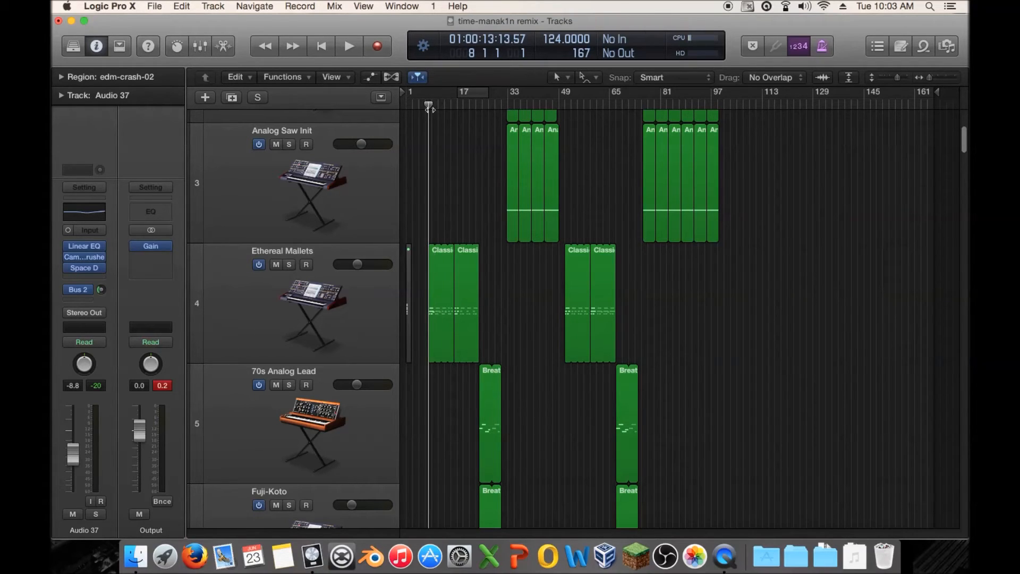
Step: Locate the BVOX track among the vocal tracks and play the intro from about bar 5
{"action": "left_click_drag", "start_coordinate": [931, 79], "coordinate": [934, 79]}
{"action": "scroll", "coordinate": [819, 185], "scroll_direction": "down", "scroll_amount": 10}
{"action": "scroll", "coordinate": [821, 182], "scroll_direction": "down", "scroll_amount": 3}
{"action": "left_click_drag", "start_coordinate": [963, 182], "coordinate": [953, 304]}
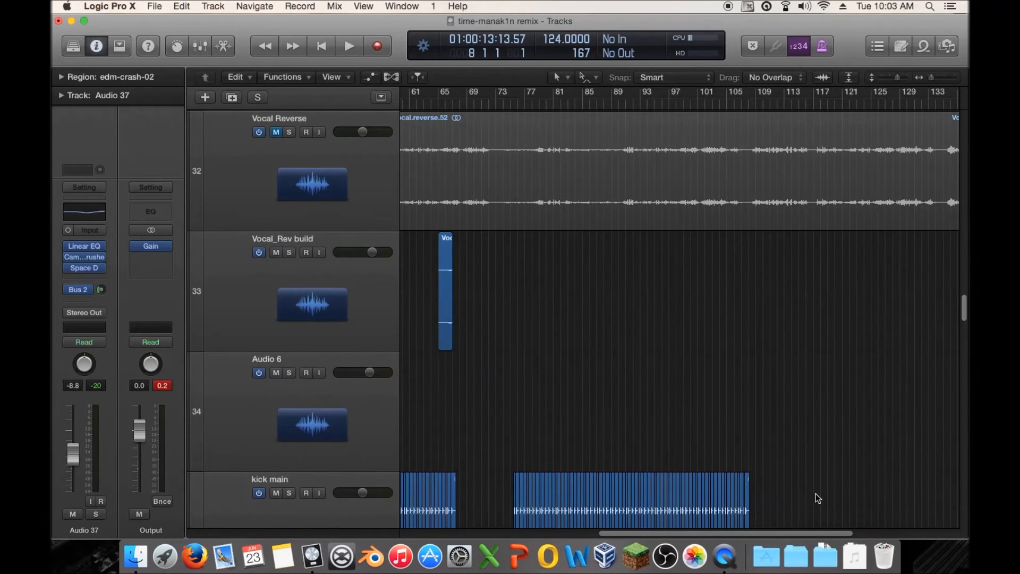
{"action": "left_click_drag", "start_coordinate": [810, 530], "coordinate": [560, 527]}
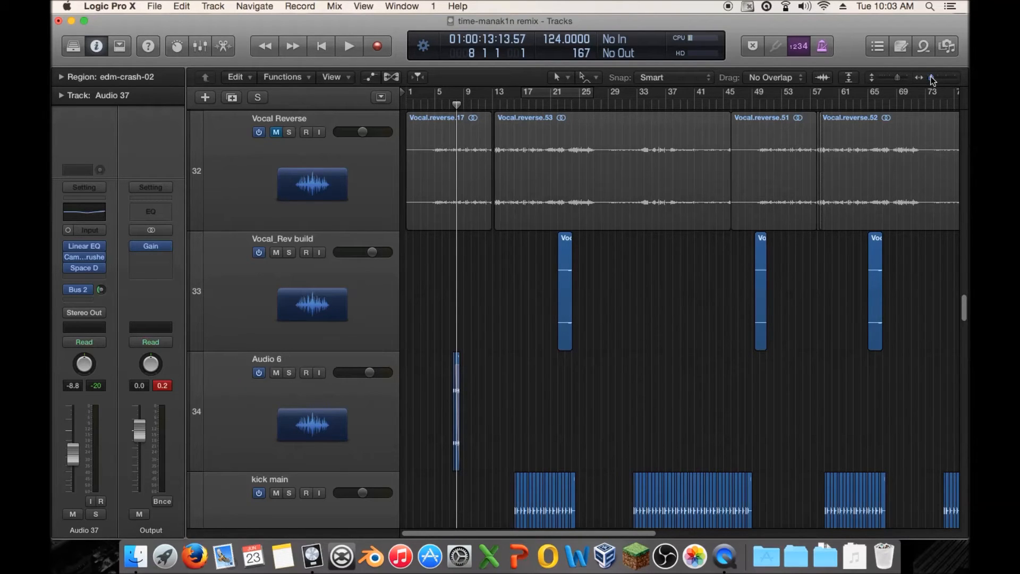
{"action": "left_click_drag", "start_coordinate": [931, 77], "coordinate": [937, 78]}
{"action": "scroll", "coordinate": [449, 341], "scroll_direction": "up", "scroll_amount": 5}
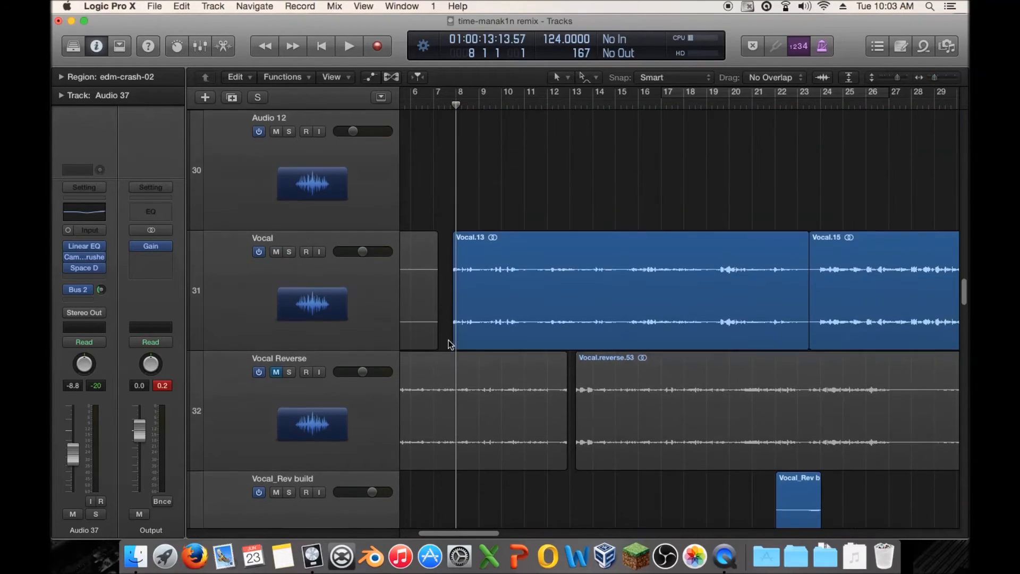
{"action": "scroll", "coordinate": [448, 340], "scroll_direction": "up", "scroll_amount": 8}
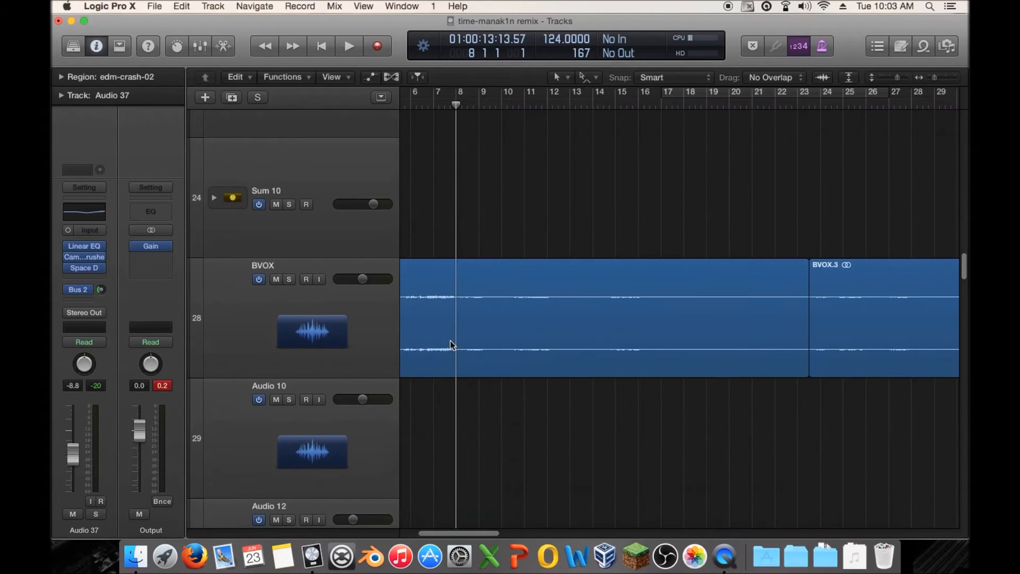
{"action": "left_click_drag", "start_coordinate": [465, 531], "coordinate": [374, 498]}
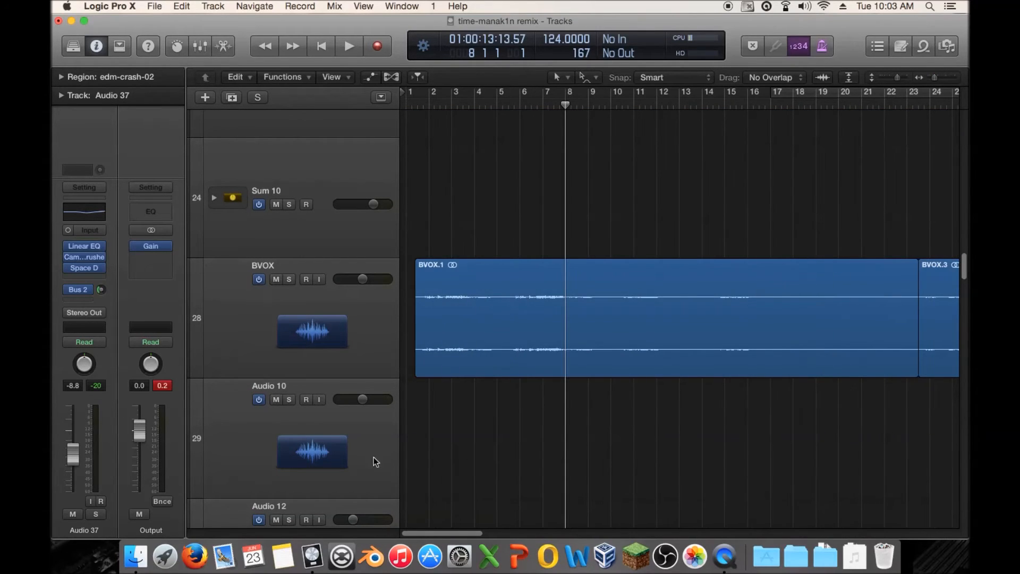
{"action": "left_click", "coordinate": [505, 107]}
{"action": "key", "text": "space"}
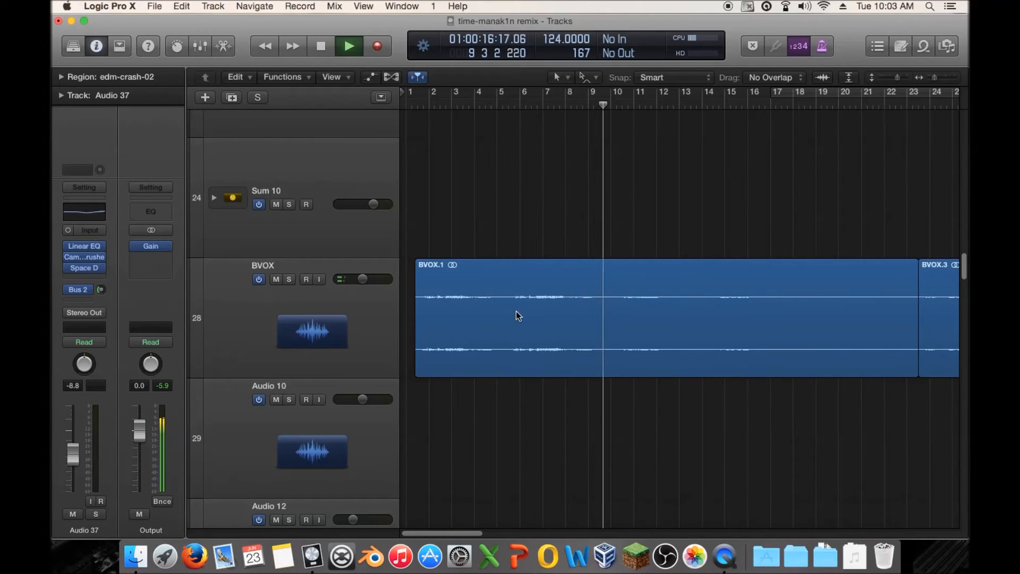
{"action": "key", "text": "space"}
Step: Trim the start of the BVOX.1 region to shortly before bar 6 and play the intro from about bar 5
{"action": "left_click_drag", "start_coordinate": [418, 370], "coordinate": [514, 361]}
{"action": "left_click_drag", "start_coordinate": [932, 77], "coordinate": [904, 78]}
{"action": "key", "text": "space"}
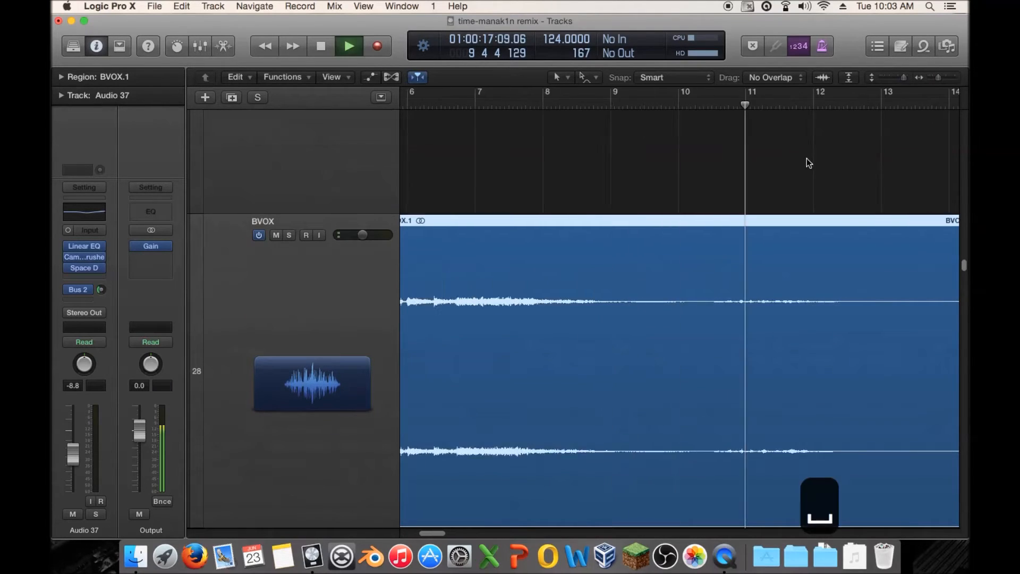
{"action": "scroll", "coordinate": [675, 144], "scroll_direction": "left", "scroll_amount": 5}
{"action": "left_click", "coordinate": [506, 106]}
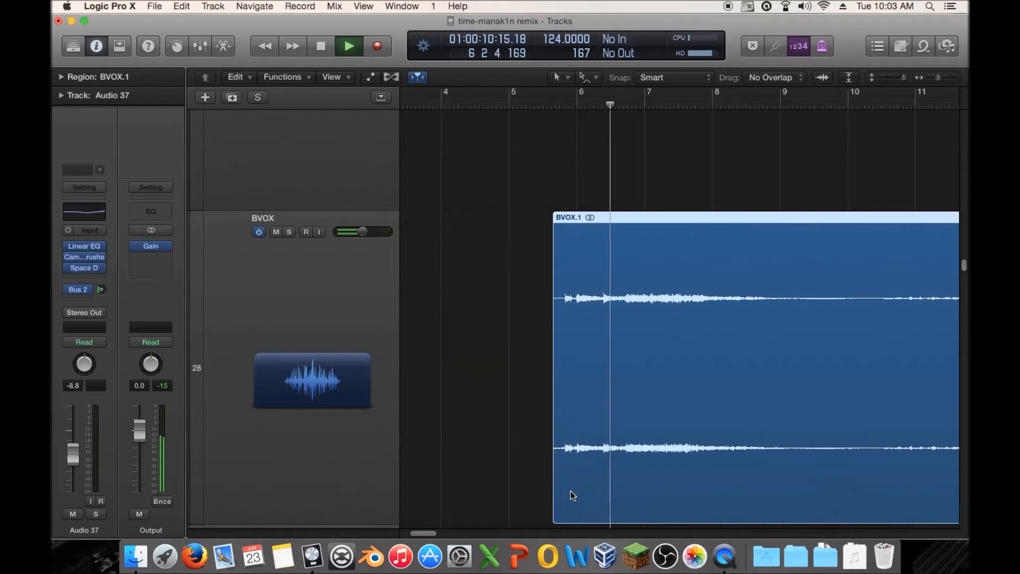
{"action": "key", "text": "space"}
Step: Extend the start of the BVOX.1 region back to just before bar 4, checking playback from about bar 4 on the way
{"action": "left_click_drag", "start_coordinate": [554, 508], "coordinate": [476, 5]}
{"action": "left_click", "coordinate": [465, 104]}
{"action": "key", "text": "space"}
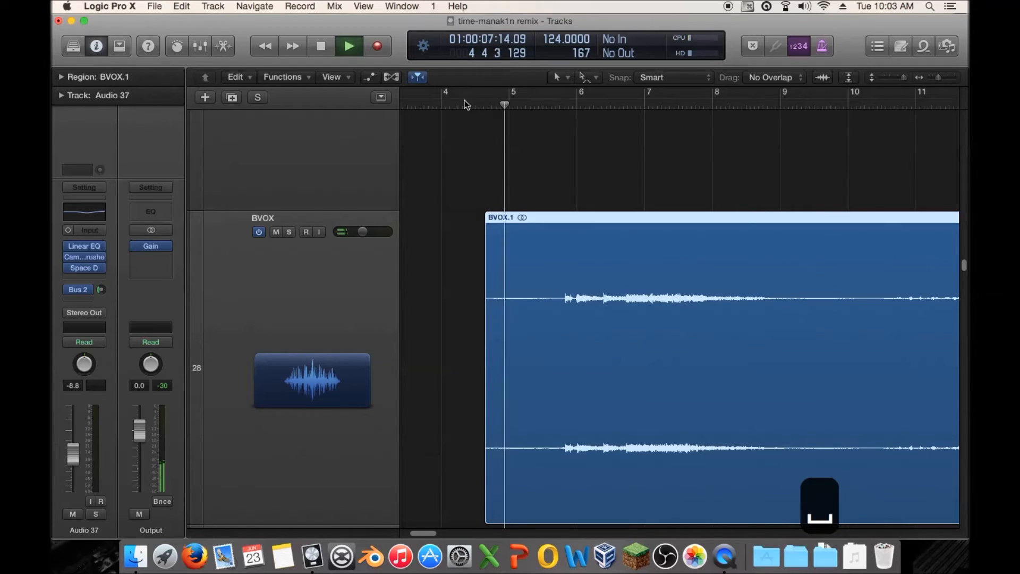
{"action": "key", "text": "space"}
{"action": "scroll", "coordinate": [481, 306], "scroll_direction": "down", "scroll_amount": 5}
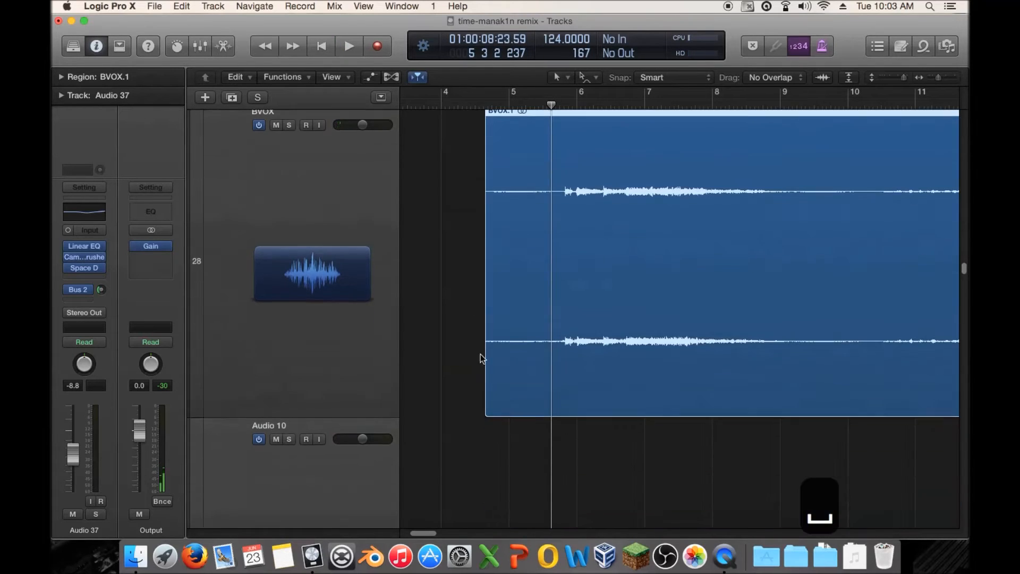
{"action": "left_click_drag", "start_coordinate": [486, 400], "coordinate": [441, 400]}
{"action": "scroll", "coordinate": [509, 301], "scroll_direction": "left", "scroll_amount": 5}
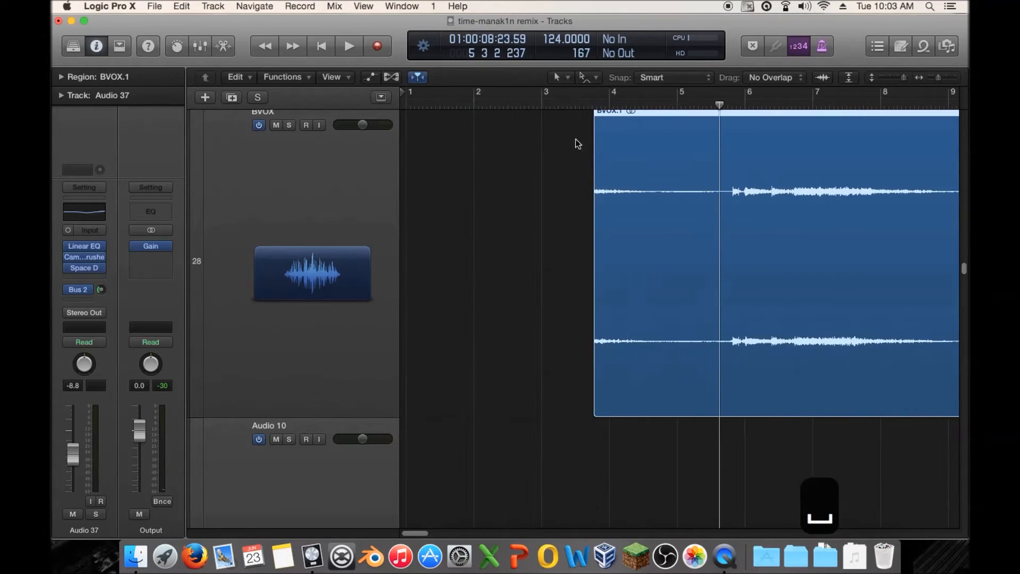
Step: Find the vocal entry by playback, split the BVOX.1 region at 5 4 2 1 and delete the part before it
{"action": "left_click", "coordinate": [573, 107]}
{"action": "key", "text": "space"}
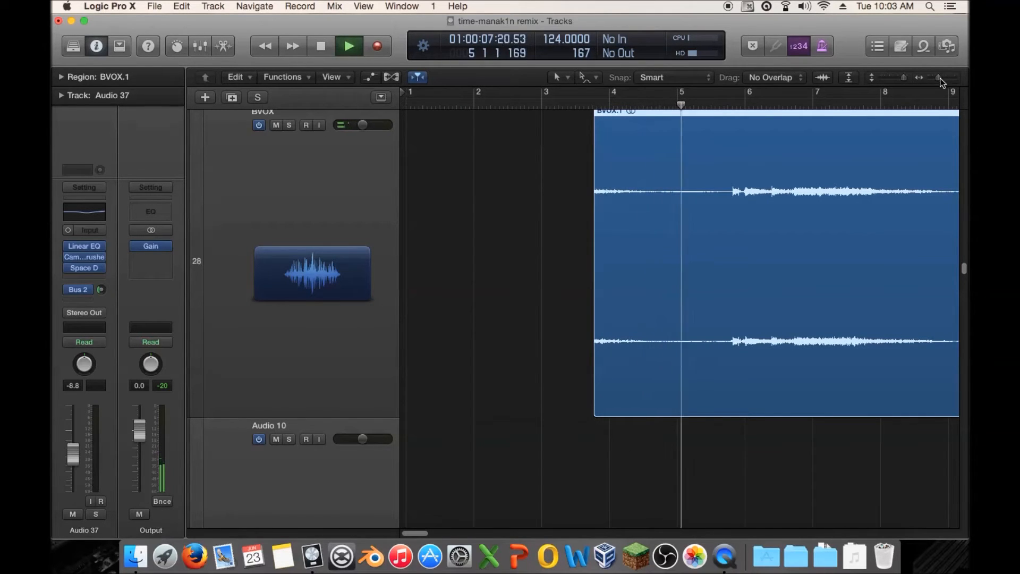
{"action": "key", "text": "space"}
{"action": "key", "text": "space"}
{"action": "key", "text": "space"}
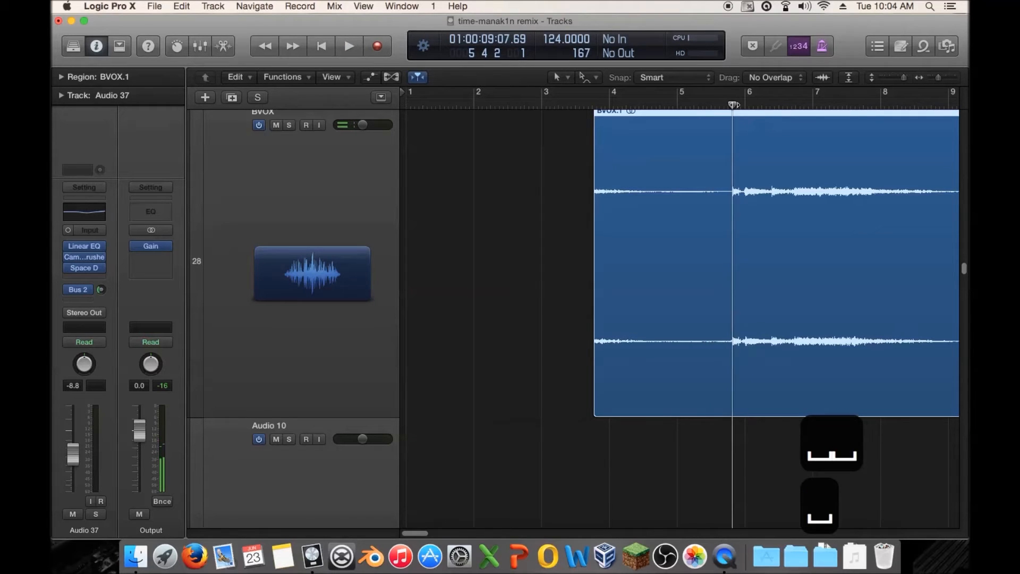
{"action": "right_click", "coordinate": [725, 215]}
{"action": "left_click", "coordinate": [765, 221]}
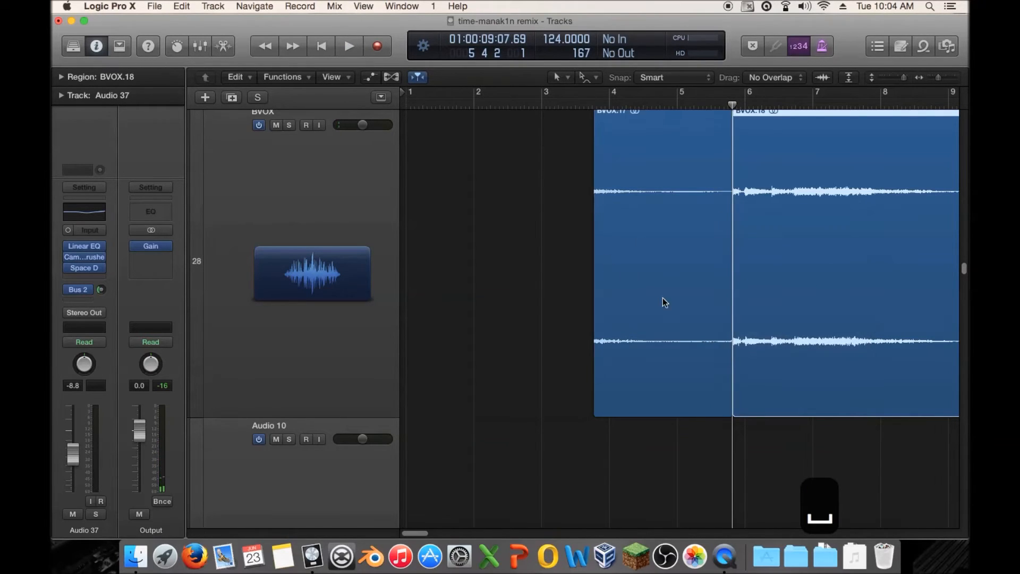
{"action": "key", "text": "Delete"}
{"action": "left_click_drag", "start_coordinate": [938, 79], "coordinate": [929, 79]}
{"action": "scroll", "coordinate": [764, 151], "scroll_direction": "down", "scroll_amount": 10}
{"action": "scroll", "coordinate": [764, 152], "scroll_direction": "down", "scroll_amount": 9}
{"action": "scroll", "coordinate": [697, 156], "scroll_direction": "up", "scroll_amount": 8}
{"action": "scroll", "coordinate": [697, 156], "scroll_direction": "up", "scroll_amount": 2}
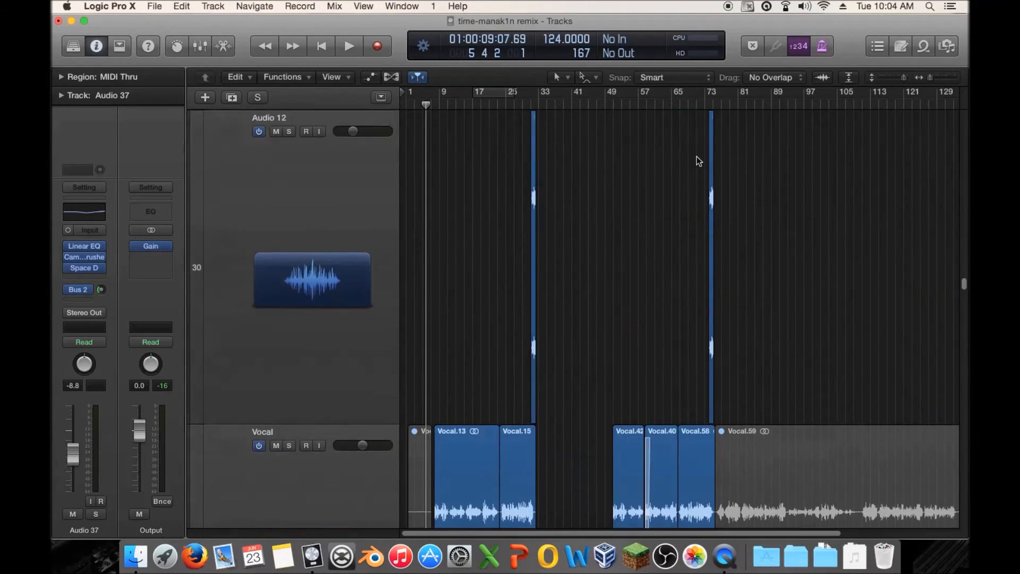
Step: Solo the Vocal Reverse track and play the end of its last region from about bar 157
{"action": "scroll", "coordinate": [697, 156], "scroll_direction": "down", "scroll_amount": 3}
{"action": "left_click_drag", "start_coordinate": [907, 78], "coordinate": [890, 79]}
{"action": "left_click", "coordinate": [351, 406]}
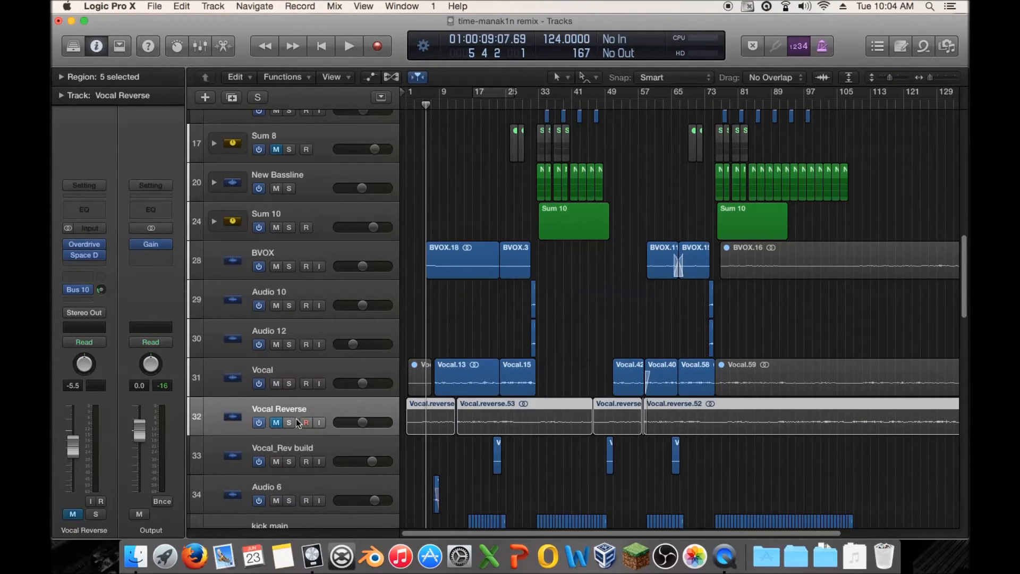
{"action": "left_click", "coordinate": [289, 423]}
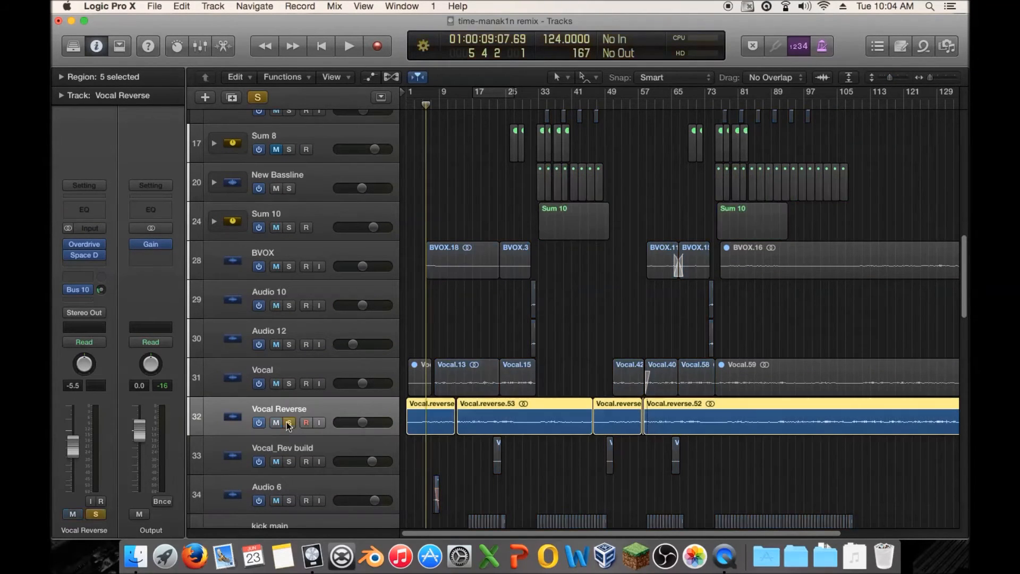
{"action": "left_click", "coordinate": [932, 78]}
{"action": "scroll", "coordinate": [503, 505], "scroll_direction": "right", "scroll_amount": 20}
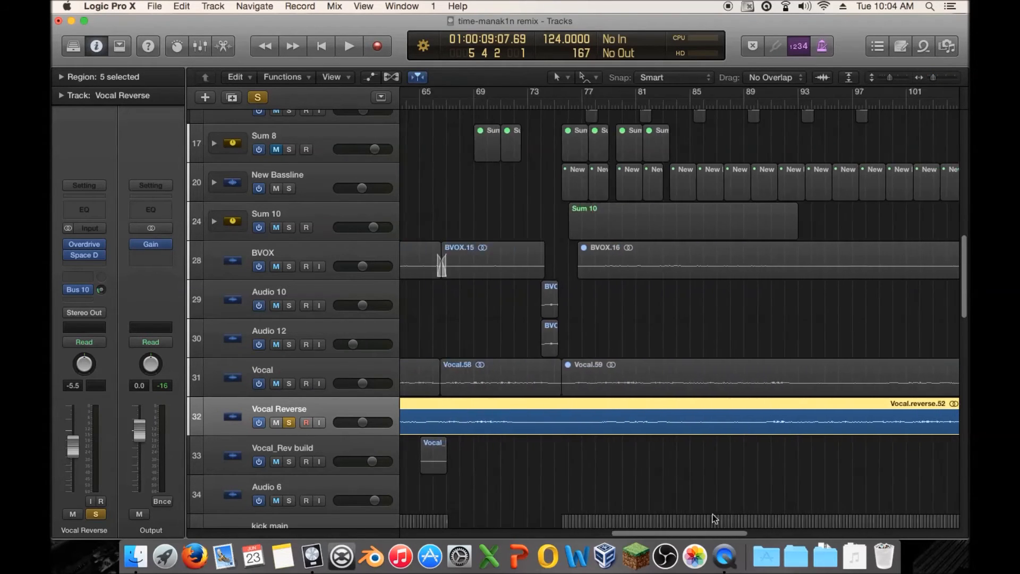
{"action": "scroll", "coordinate": [859, 505], "scroll_direction": "right", "scroll_amount": 4}
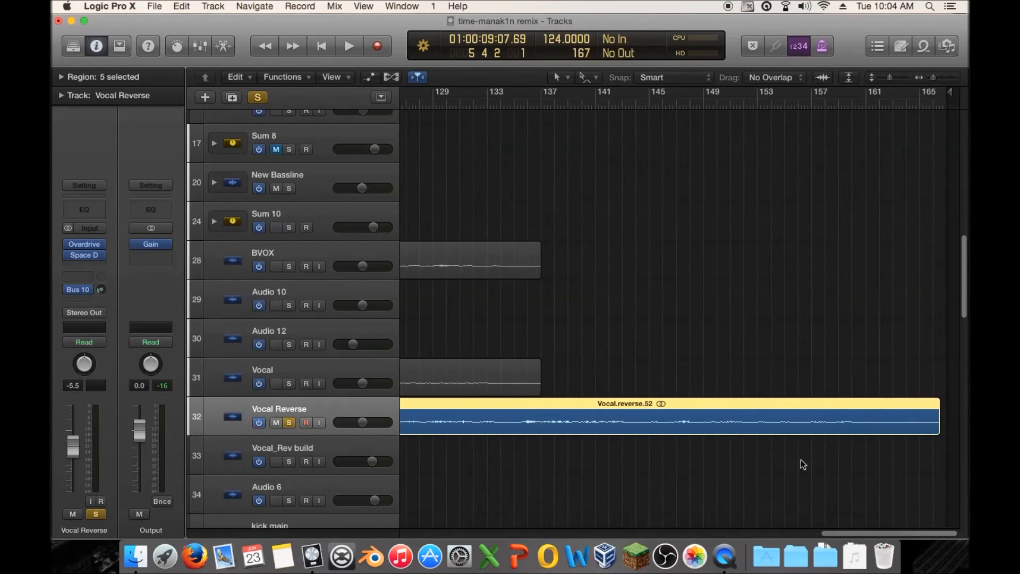
{"action": "left_click", "coordinate": [826, 102]}
{"action": "key", "text": "space"}
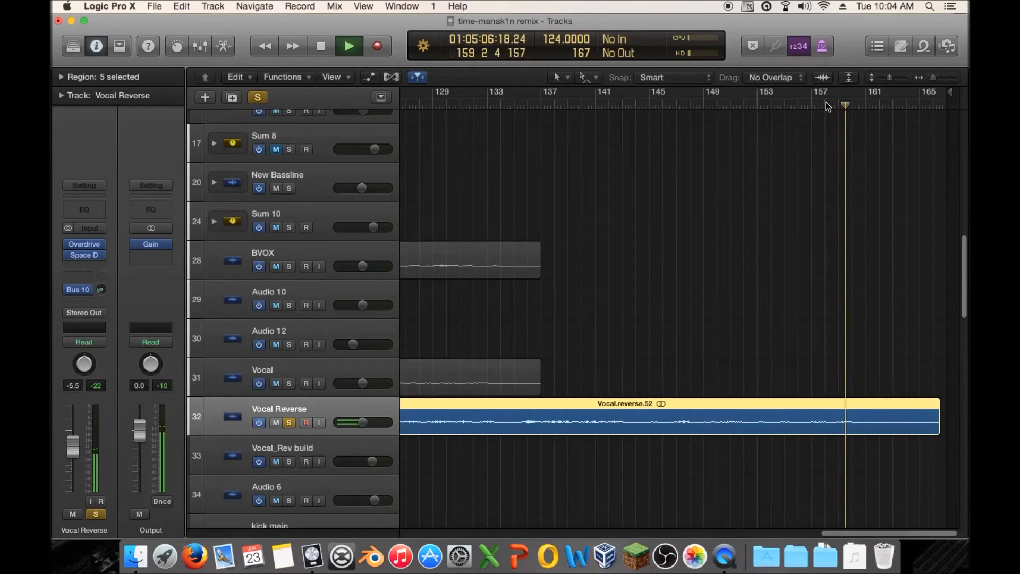
{"action": "key", "text": "space"}
Step: Return the playhead to the start, then unsolo and mute the Vocal Reverse track
{"action": "key", "text": "Return"}
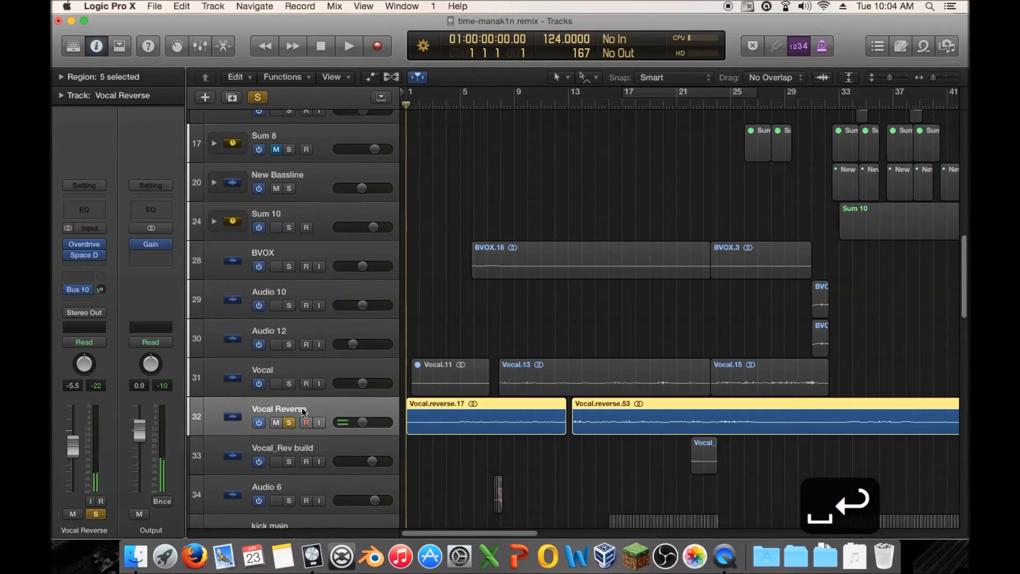
{"action": "left_click", "coordinate": [290, 422]}
{"action": "left_click", "coordinate": [276, 422]}
{"action": "scroll", "coordinate": [426, 328], "scroll_direction": "up", "scroll_amount": 2}
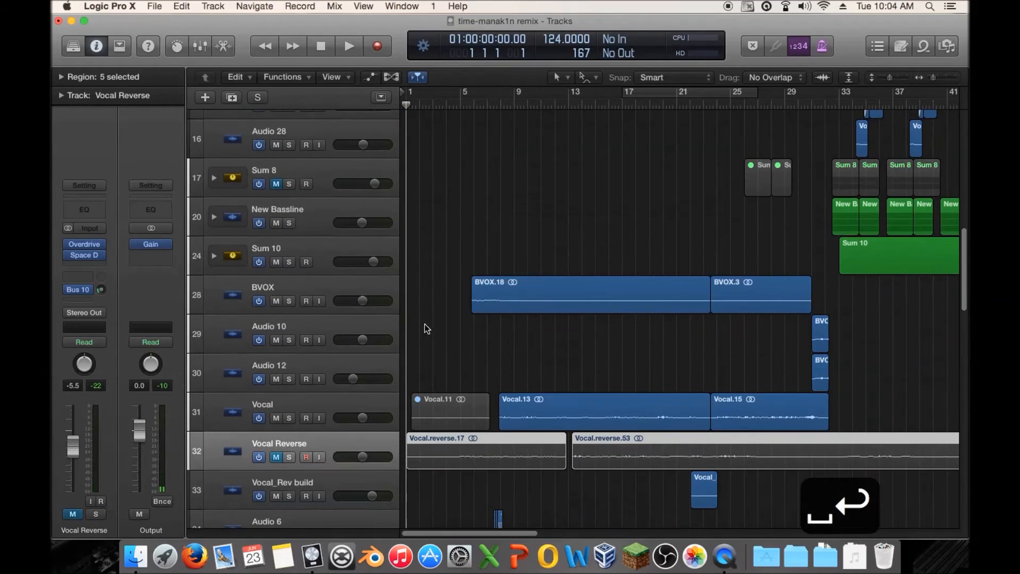
Step: Duplicate the BVOX track, copy the BVOX.18 region onto it and trim the copy to span from bar 1 to shortly before bar 6
{"action": "left_click", "coordinate": [284, 293]}
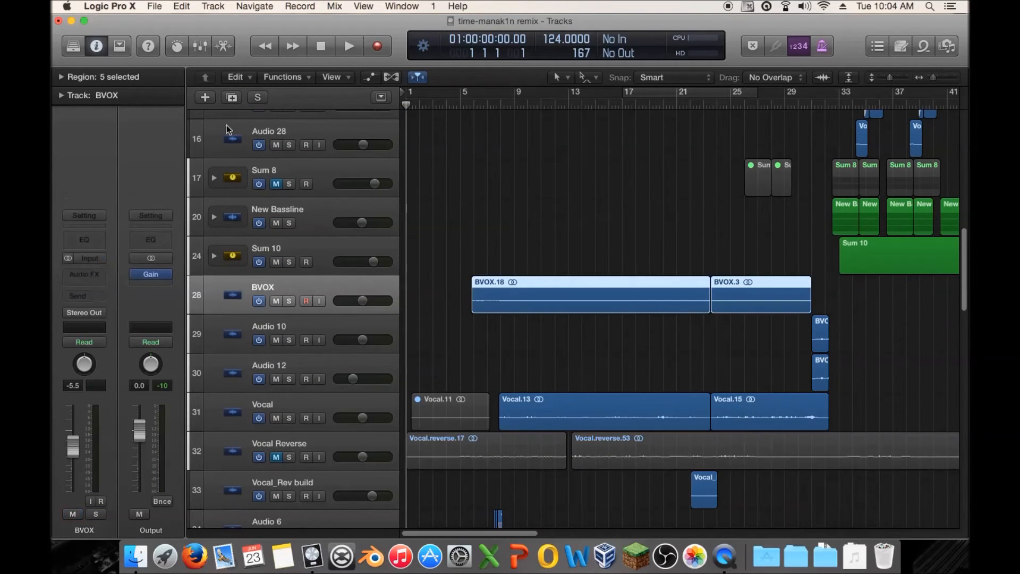
{"action": "left_click", "coordinate": [232, 98]}
{"action": "left_click_drag", "start_coordinate": [504, 290], "coordinate": [407, 348]}
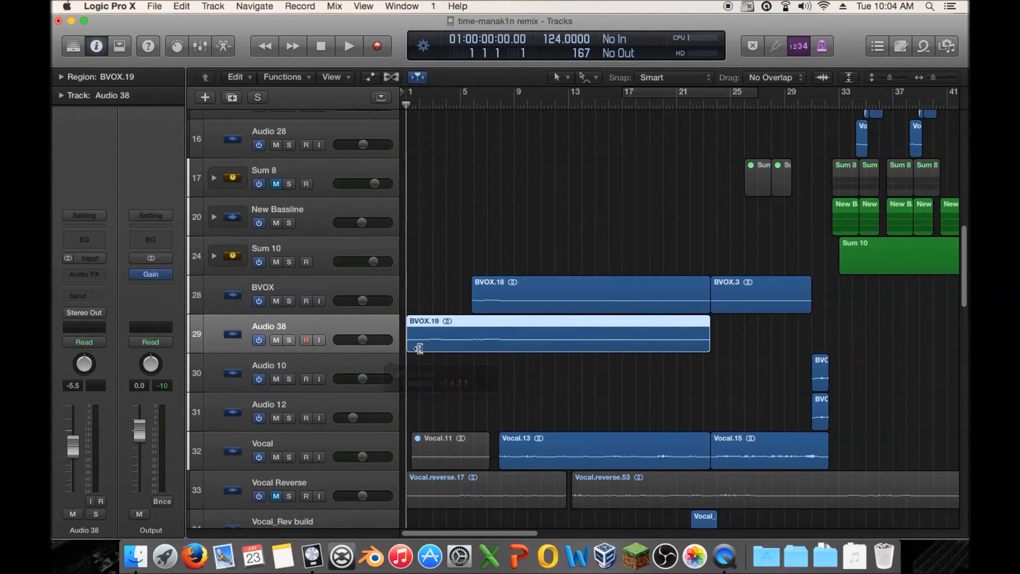
{"action": "left_click_drag", "start_coordinate": [618, 343], "coordinate": [470, 353]}
Step: Convert the copied vocal region to a new WAVE audio file named BVOX.reverse
{"action": "right_click", "coordinate": [444, 330]}
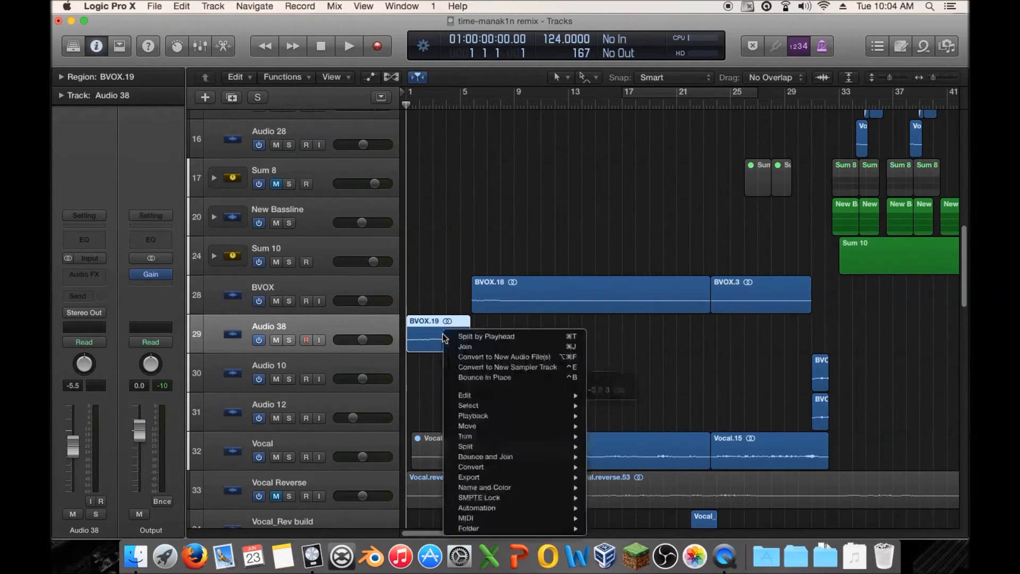
{"action": "left_click", "coordinate": [528, 362]}
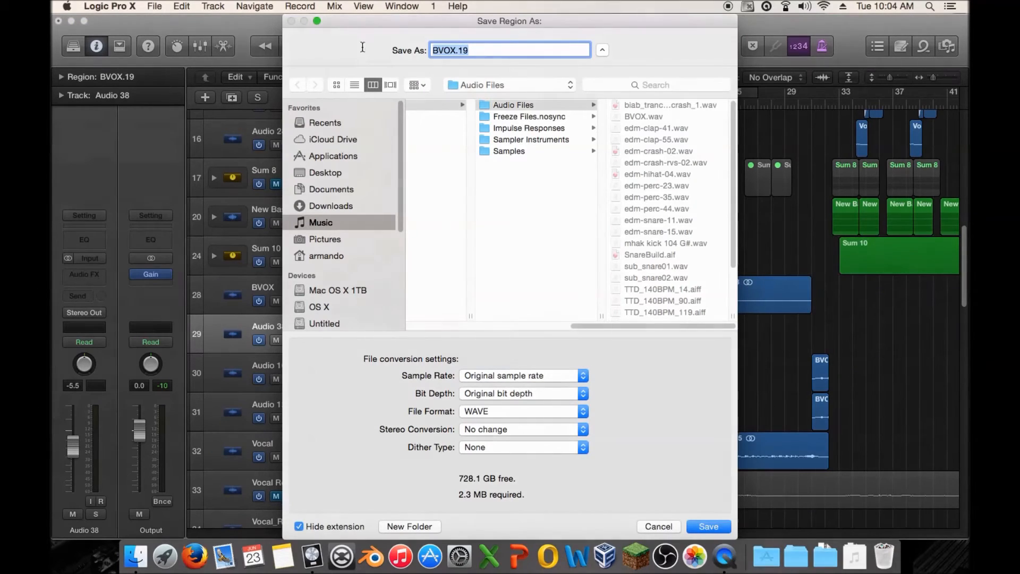
{"action": "key", "text": "Right"}
{"action": "key", "text": "BackSpace"}
{"action": "key", "text": "BackSpace"}
{"action": "type", "text": "reverse"}
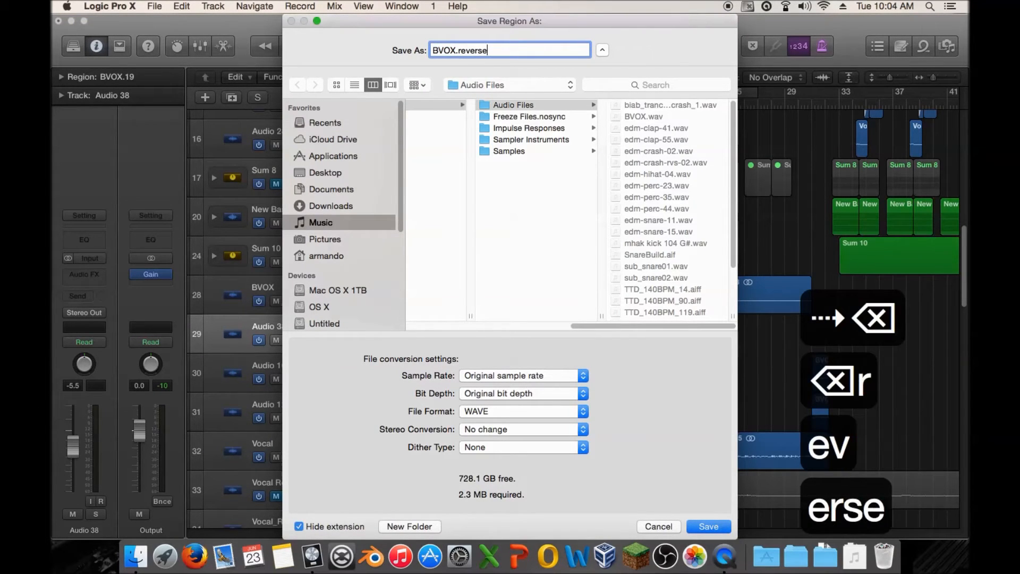
{"action": "key", "text": "Return"}
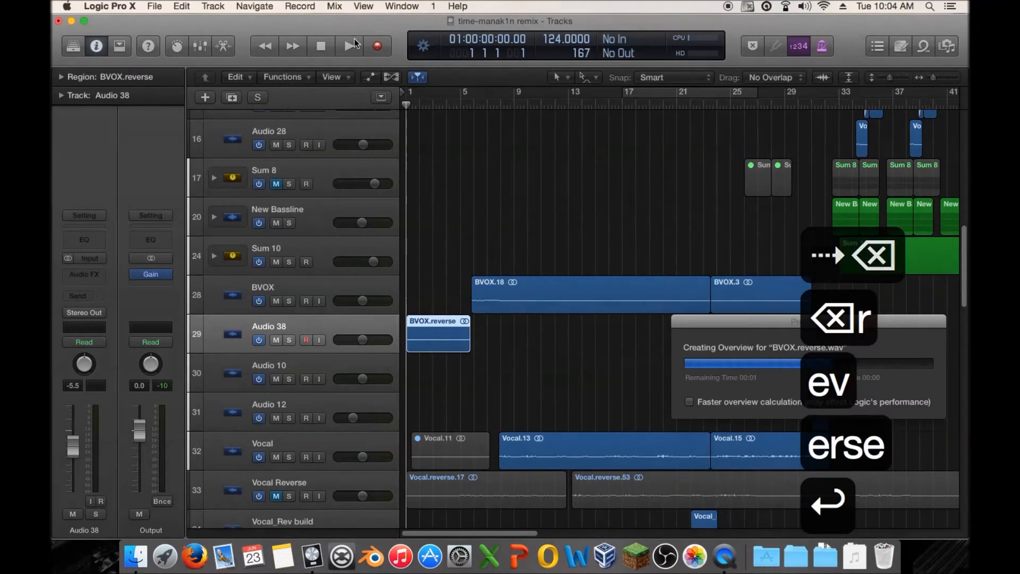
Step: Reverse the BVOX.reverse audio in the audio file editor, close the editor and play the intro from bar 1
{"action": "double_click", "coordinate": [439, 333]}
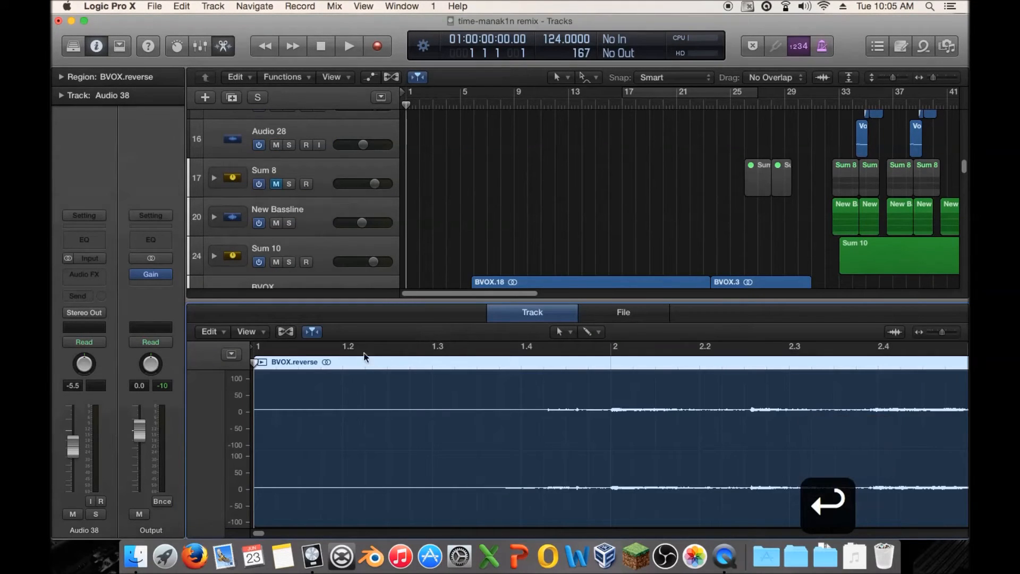
{"action": "left_click", "coordinate": [627, 316]}
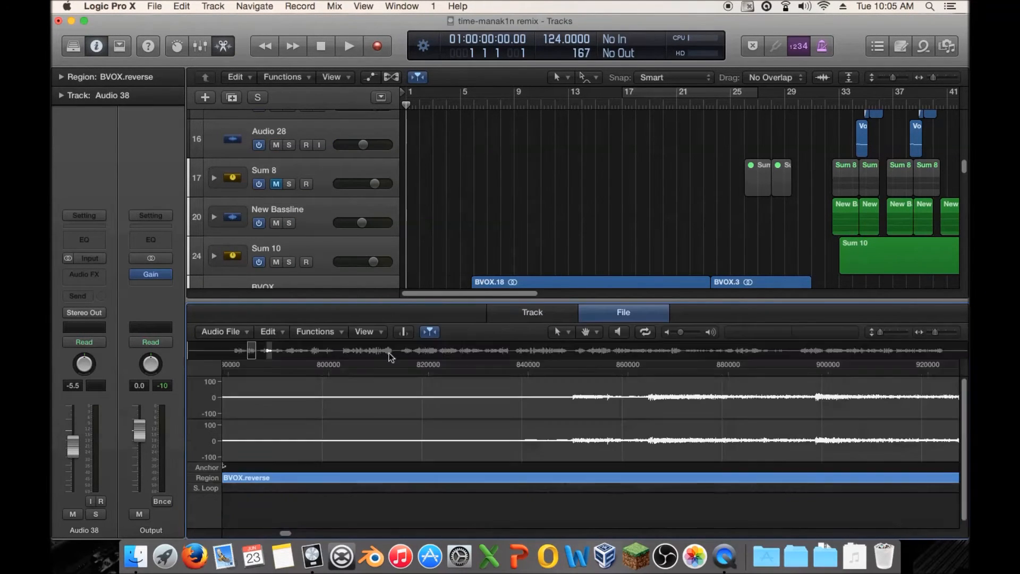
{"action": "left_click", "coordinate": [327, 332]}
{"action": "left_click", "coordinate": [349, 412]}
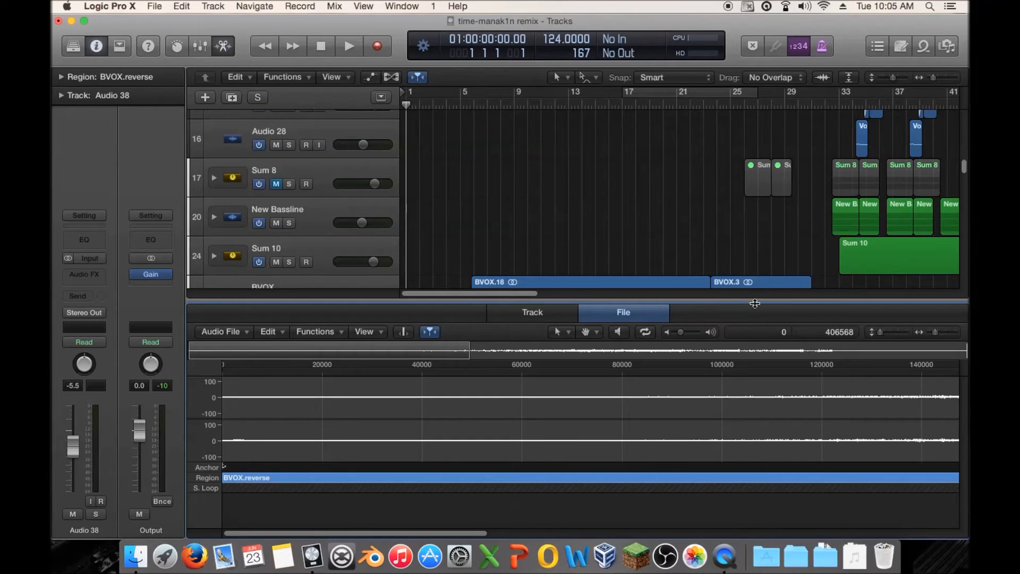
{"action": "key", "text": "e"}
{"action": "key", "text": "space"}
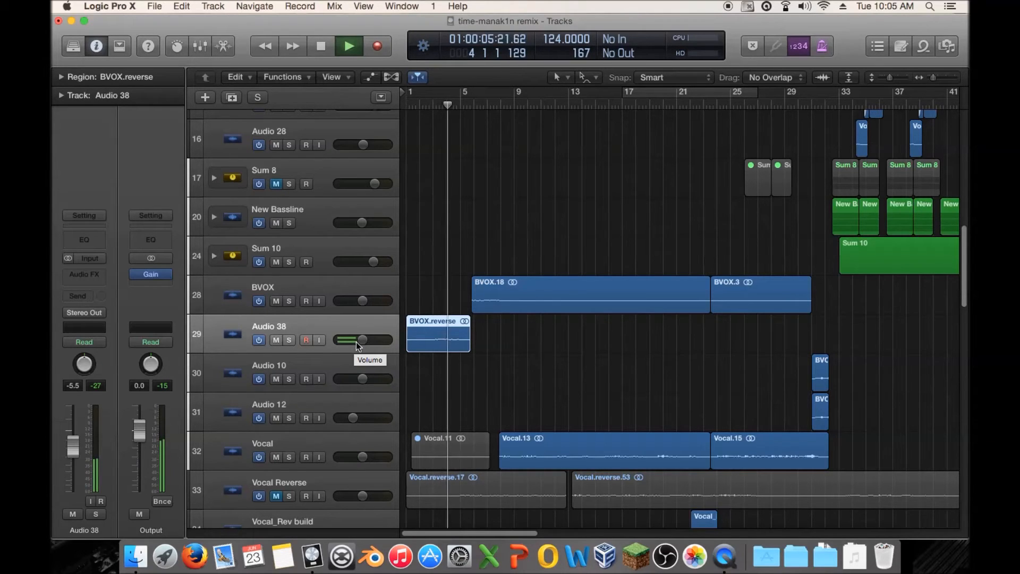
{"action": "key", "text": "space"}
Step: Shorten BVOX.reverse to about two bars, give it a 2394 fade-in, move it to shortly after bar 4 and play the transition
{"action": "left_click_drag", "start_coordinate": [466, 344], "coordinate": [413, 348]}
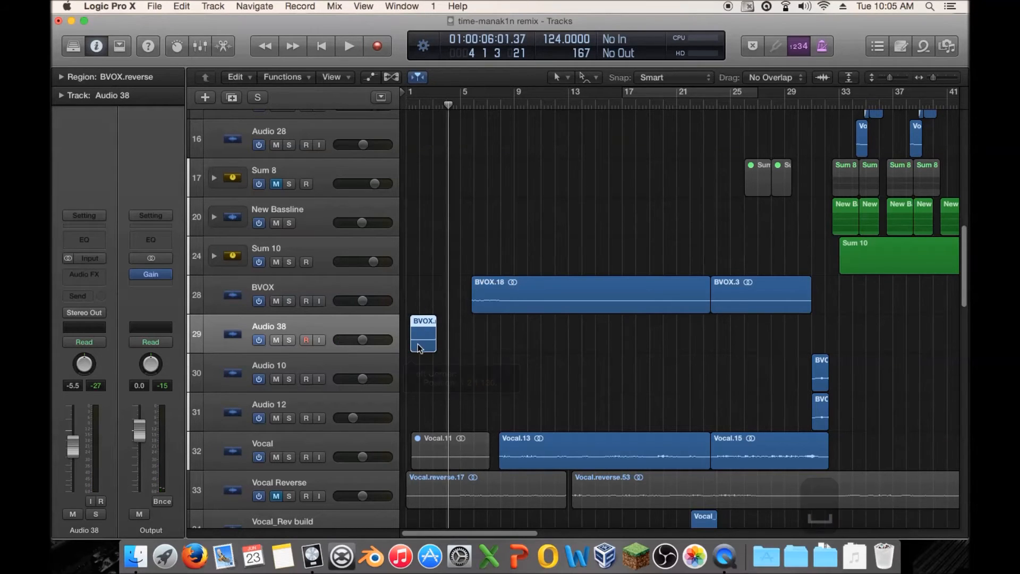
{"action": "left_click", "coordinate": [60, 77]}
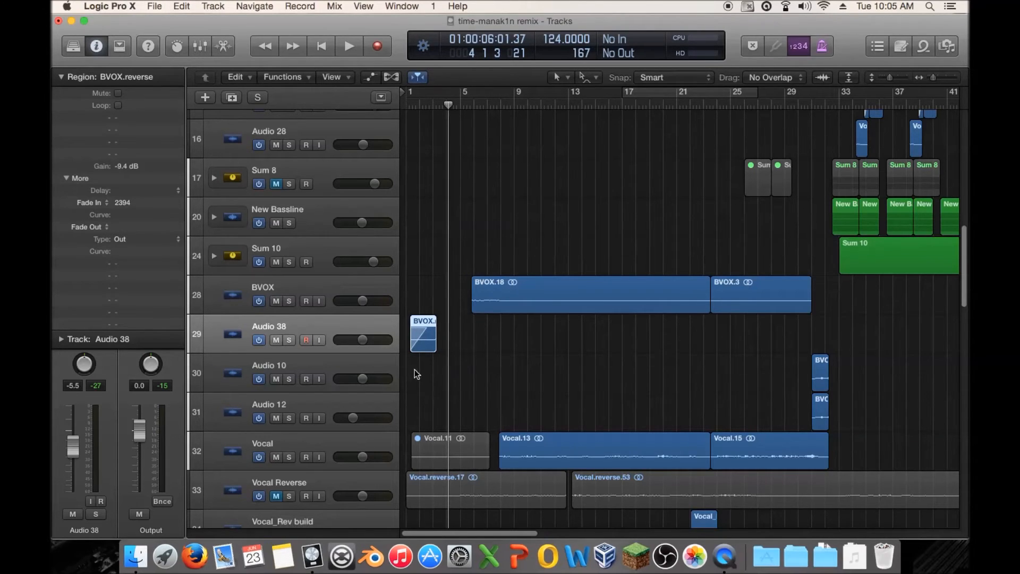
{"action": "left_click_drag", "start_coordinate": [450, 344], "coordinate": [490, 345]}
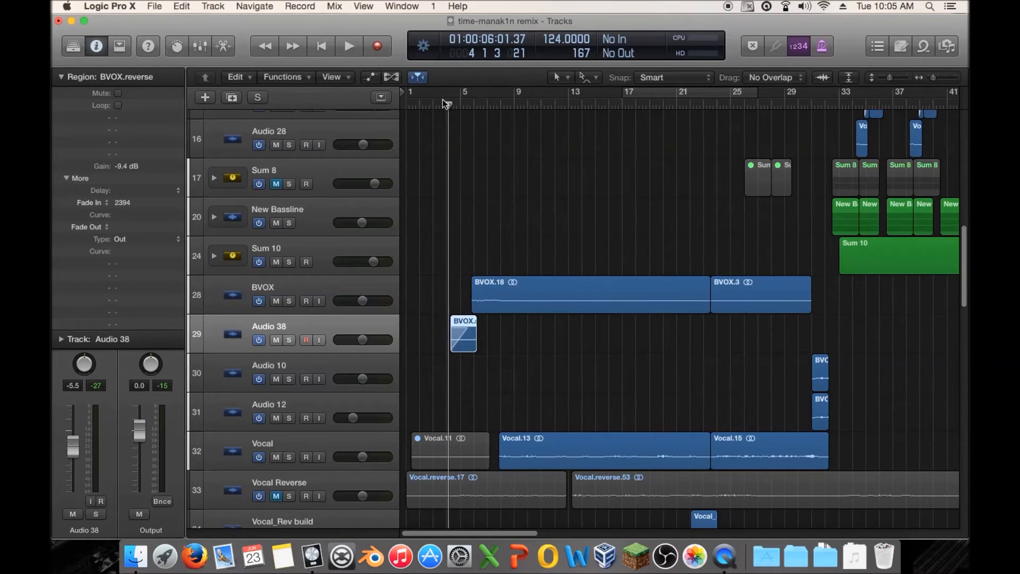
{"action": "key", "text": "space"}
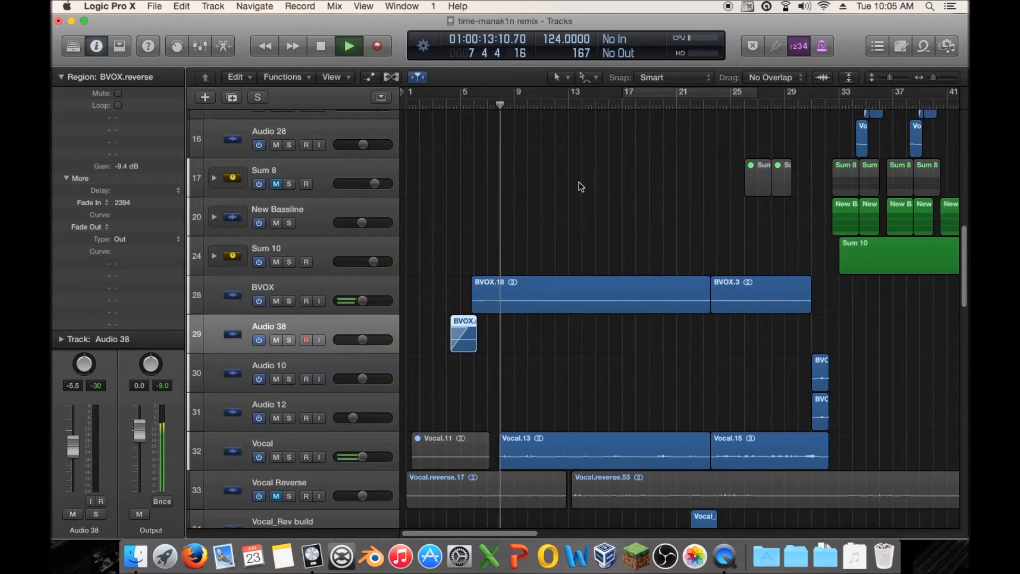
Step: Give BVOX.reverse a fade-out of 1215, shift it to start midway between bars 4 and 5, and play the transition
{"action": "left_click_drag", "start_coordinate": [933, 78], "coordinate": [938, 78]}
{"action": "key", "text": "space"}
{"action": "mouse_move", "coordinate": [559, 346]}
{"action": "left_mouse_down"}
{"action": "mouse_move", "coordinate": [632, 347]}
{"action": "mouse_move", "coordinate": [542, 340]}
{"action": "left_mouse_up"}
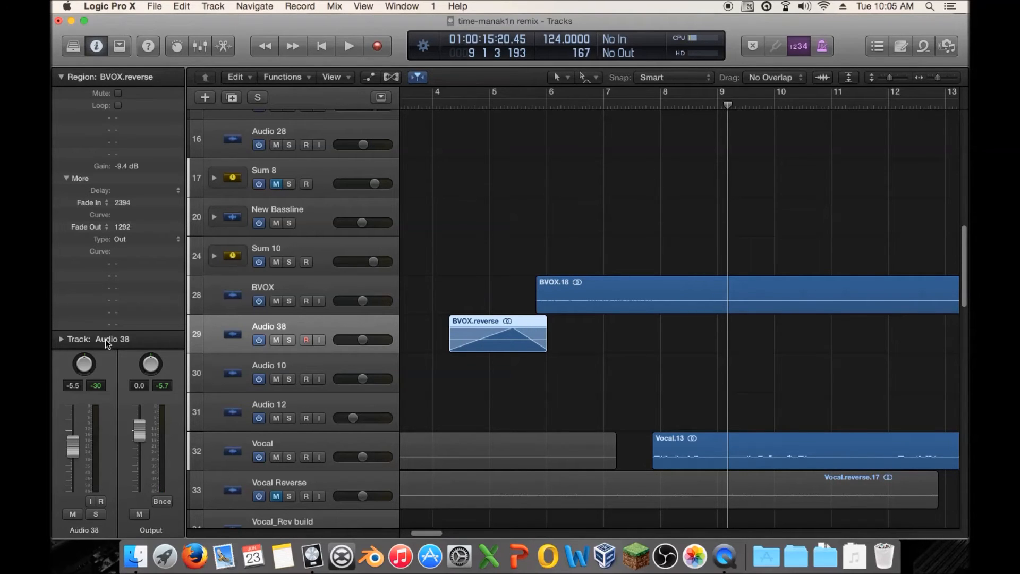
{"action": "left_click_drag", "start_coordinate": [509, 346], "coordinate": [531, 347]}
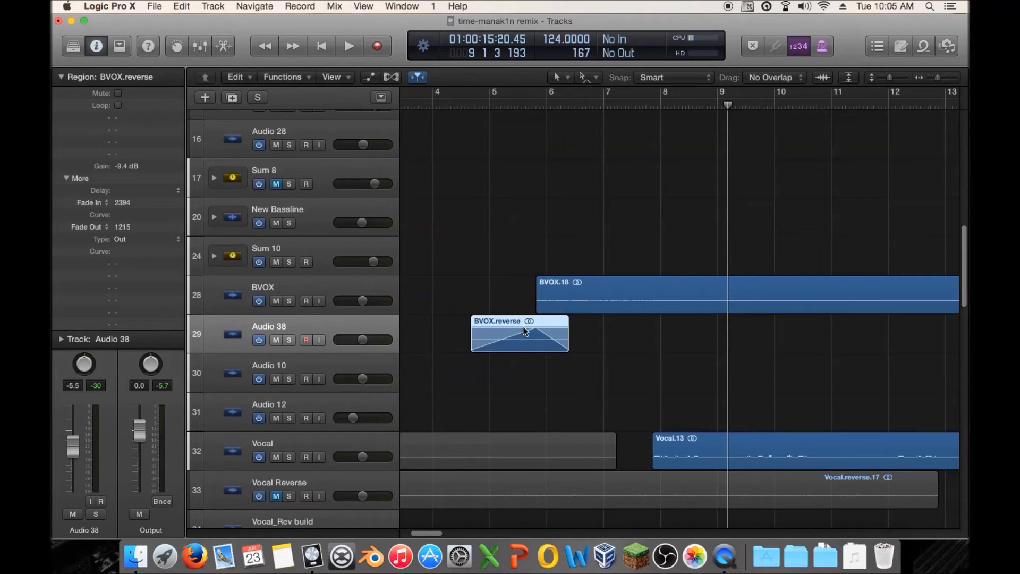
{"action": "left_click", "coordinate": [471, 105]}
{"action": "key", "text": "space"}
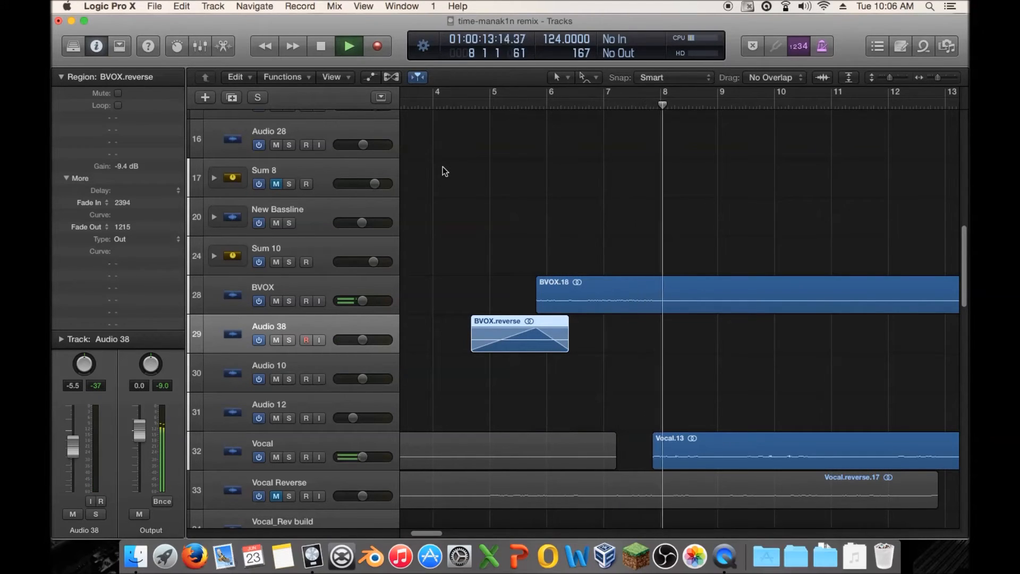
{"action": "left_click", "coordinate": [462, 97]}
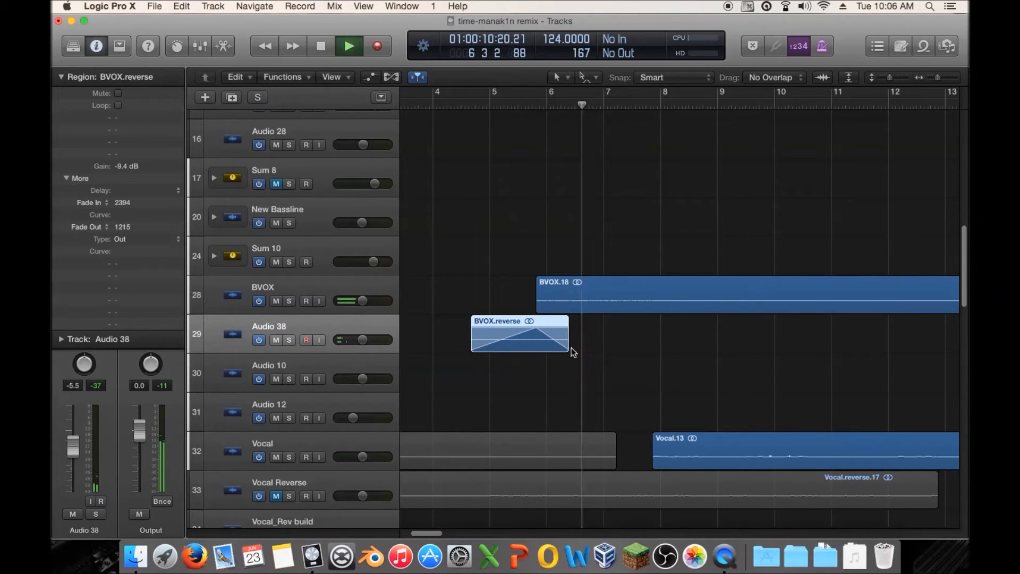
{"action": "key", "text": "space"}
Step: Extend the end of BVOX.reverse to shortly before bar 7, set its fade-out to 1717 and play from 4 4 1 1
{"action": "left_click_drag", "start_coordinate": [568, 348], "coordinate": [595, 347]}
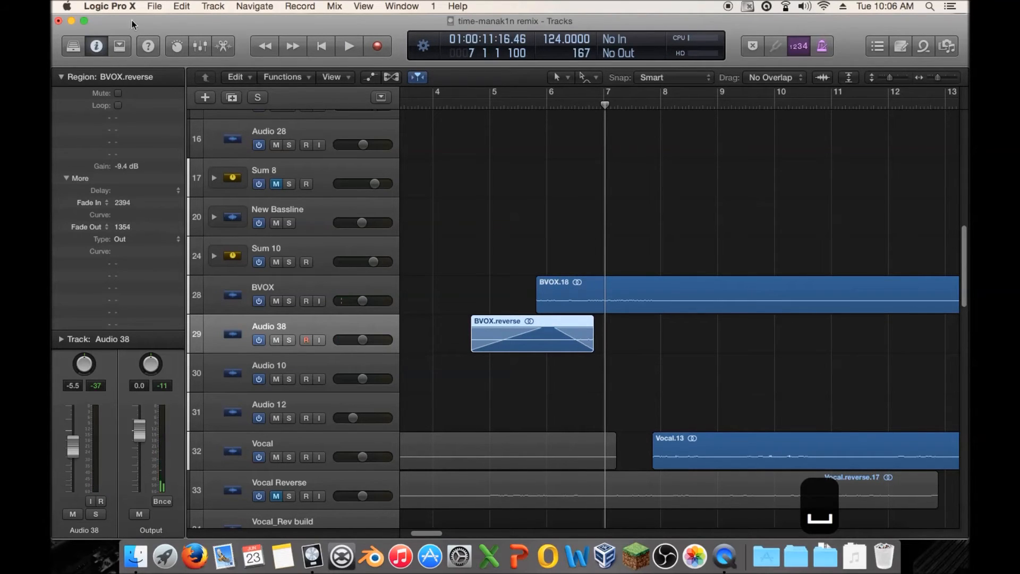
{"action": "left_click_drag", "start_coordinate": [136, 1], "coordinate": [154, 1]}
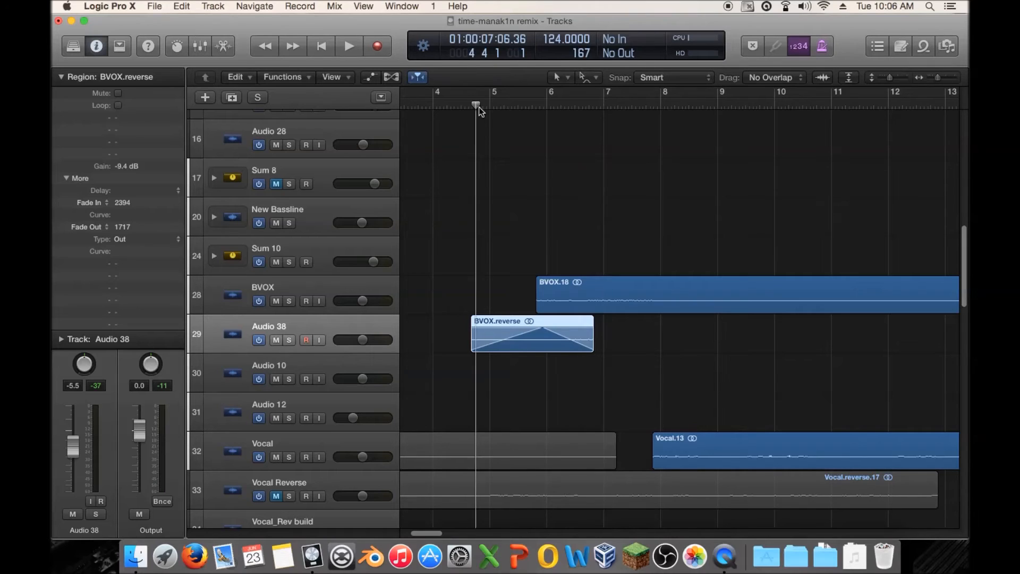
{"action": "key", "text": "space"}
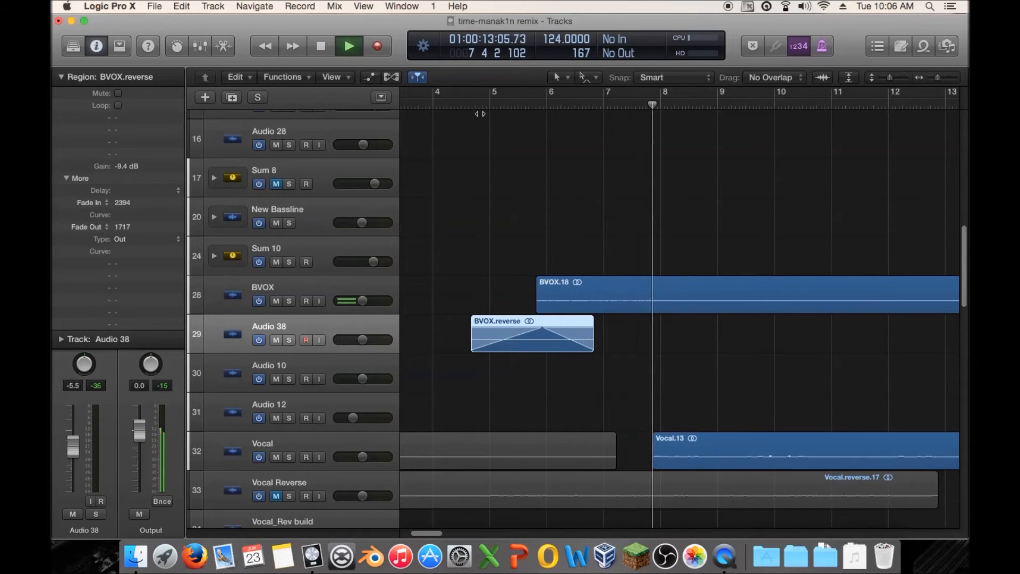
{"action": "key", "text": "space"}
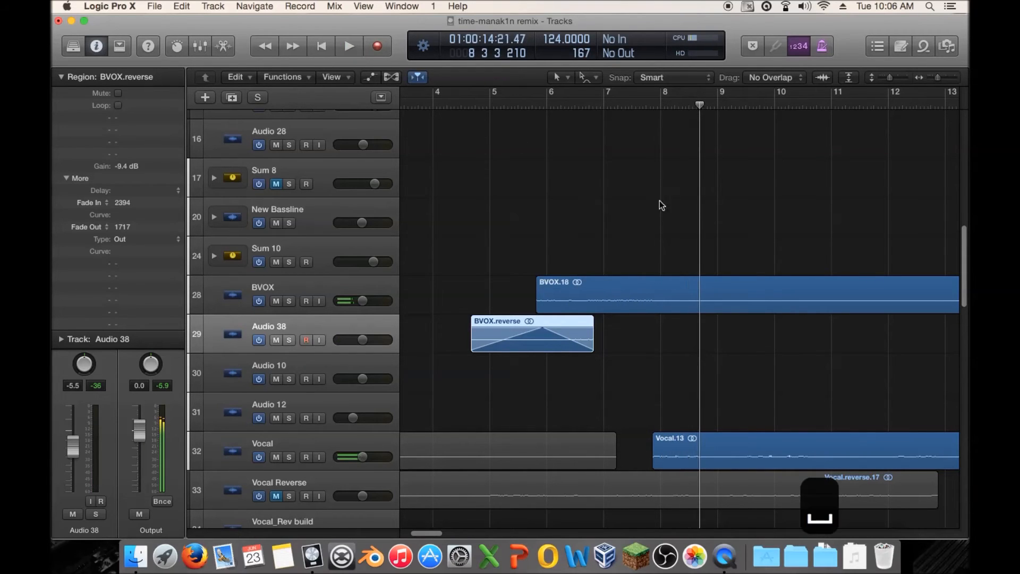
{"action": "mouse_move", "coordinate": [466, 105]}
{"action": "left_mouse_down"}
{"action": "mouse_move", "coordinate": [477, 106]}
{"action": "mouse_move", "coordinate": [465, 105]}
{"action": "left_mouse_up"}
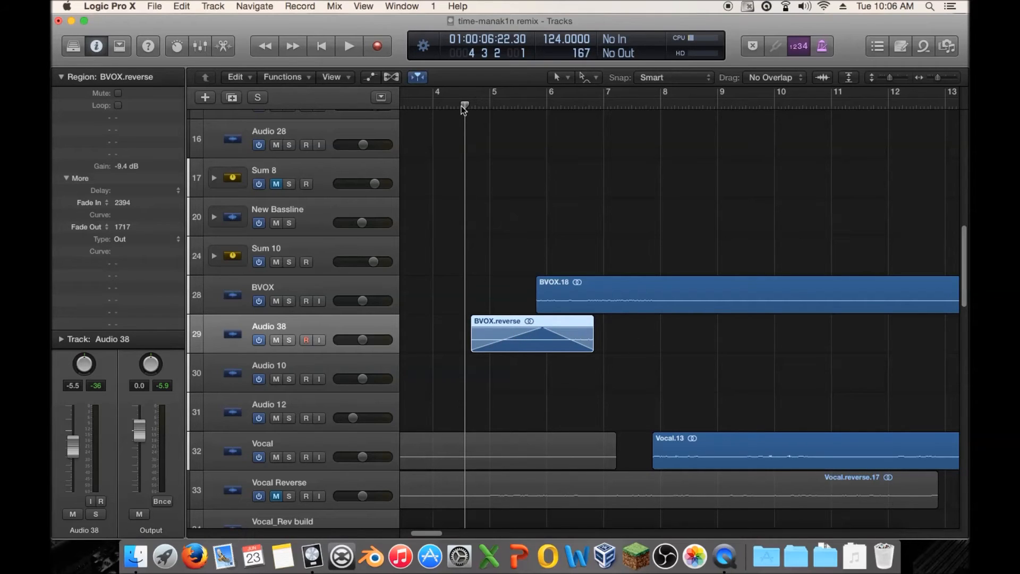
{"action": "left_click_drag", "start_coordinate": [939, 76], "coordinate": [941, 75]}
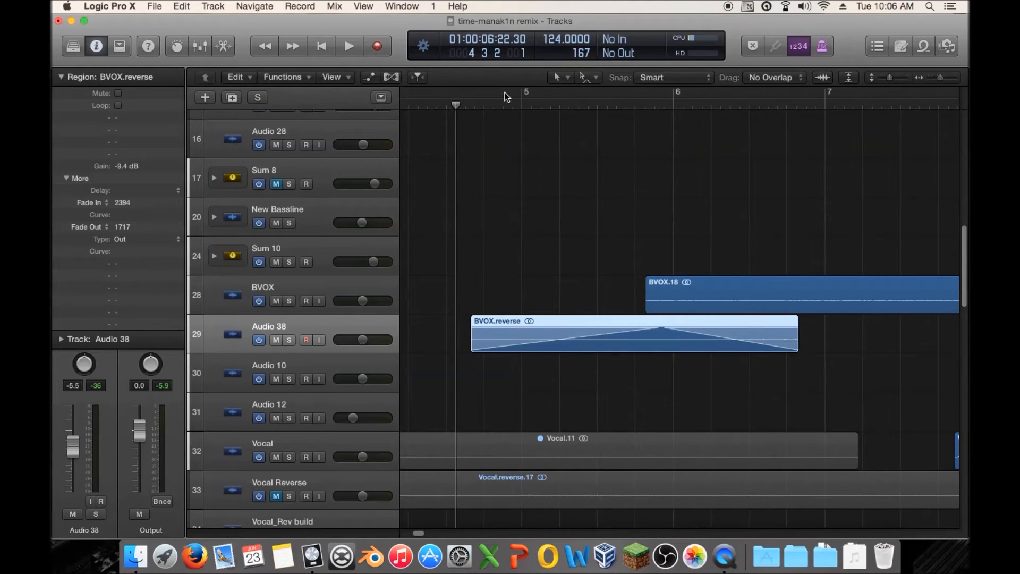
{"action": "left_click_drag", "start_coordinate": [469, 108], "coordinate": [447, 107]}
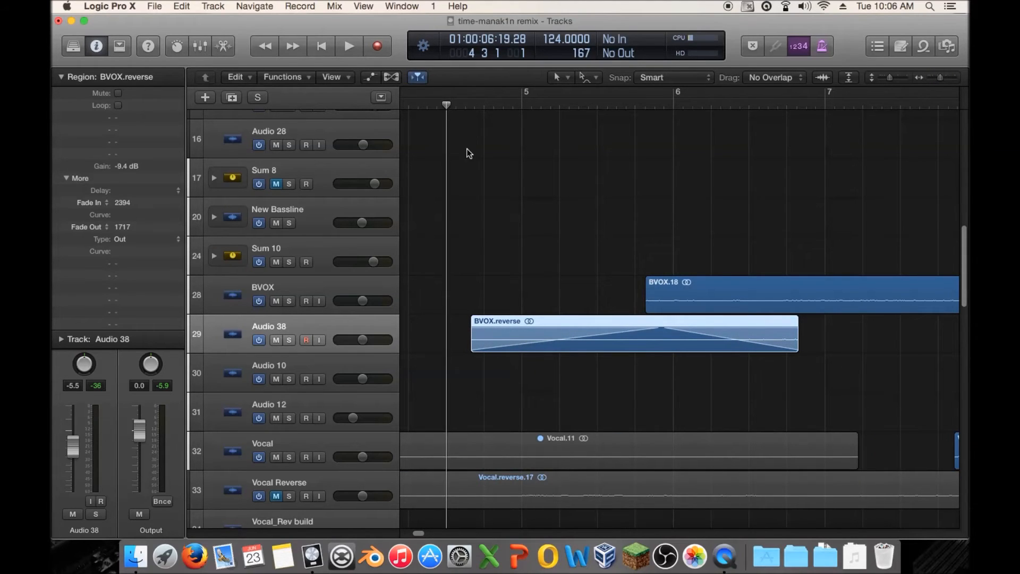
Step: Review the full arrangement across the tracks and play the remix's ending from about bar 103
{"action": "left_click_drag", "start_coordinate": [939, 78], "coordinate": [922, 84]}
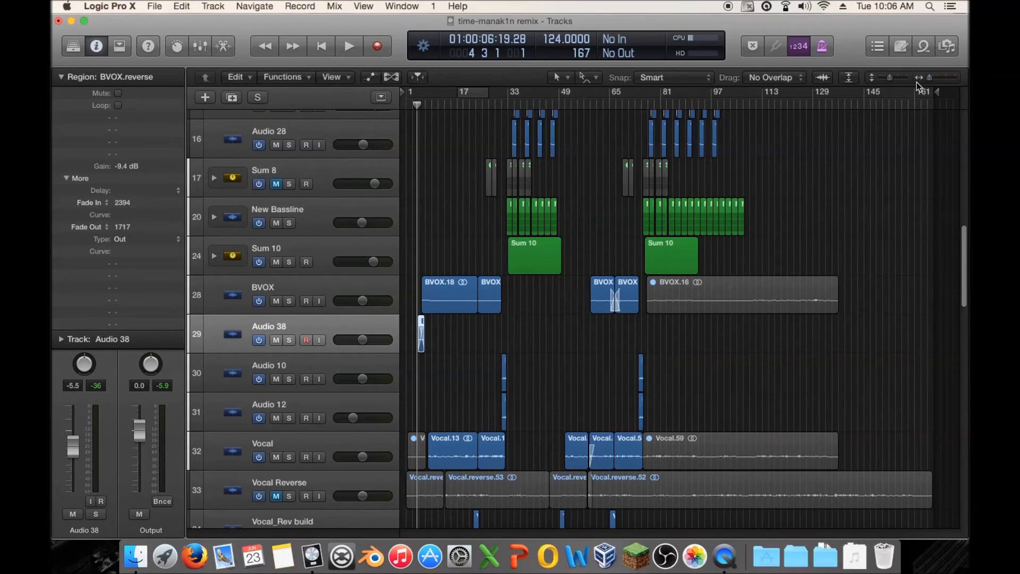
{"action": "scroll", "coordinate": [846, 210], "scroll_direction": "up", "scroll_amount": 10}
{"action": "scroll", "coordinate": [818, 196], "scroll_direction": "down", "scroll_amount": 7}
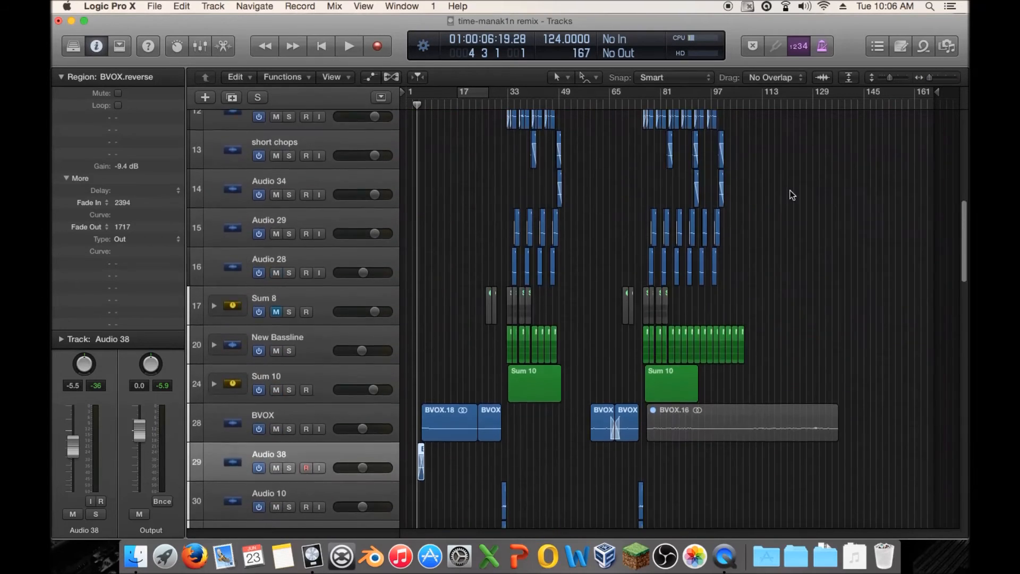
{"action": "scroll", "coordinate": [770, 159], "scroll_direction": "down", "scroll_amount": 5}
{"action": "left_click", "coordinate": [732, 104]}
{"action": "key", "text": "space"}
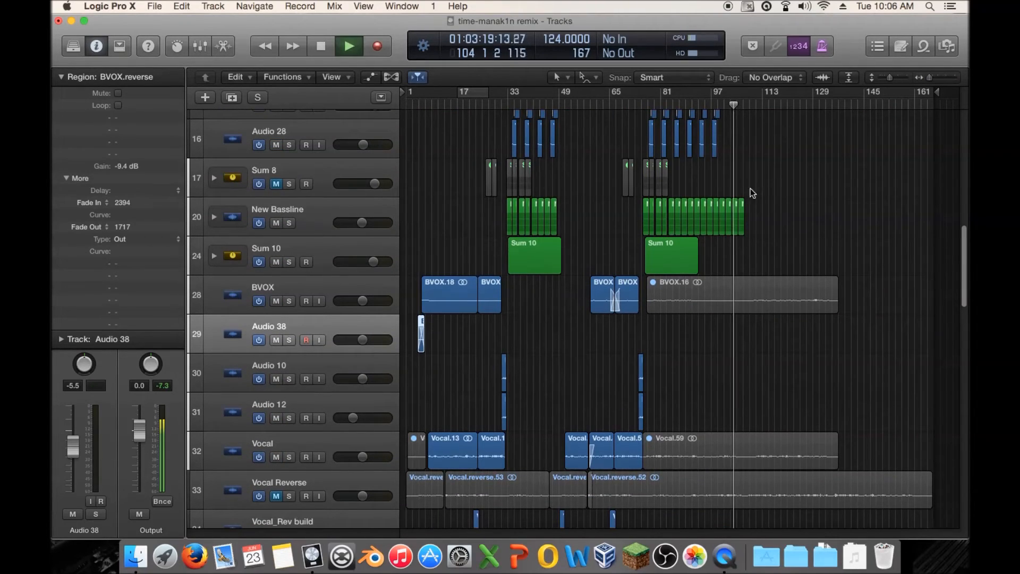
Step: Stop playback of the ending, place the playhead at 110 3 1 1 and move the end-of-project marker to bar 110
{"action": "left_click_drag", "start_coordinate": [933, 78], "coordinate": [939, 80]}
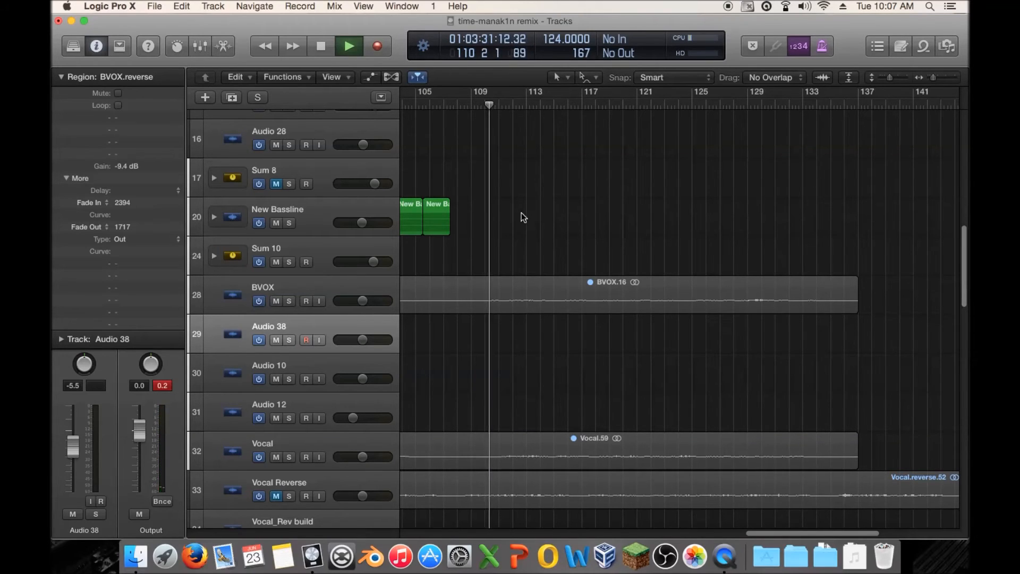
{"action": "key", "text": "space"}
{"action": "left_click", "coordinate": [493, 107]}
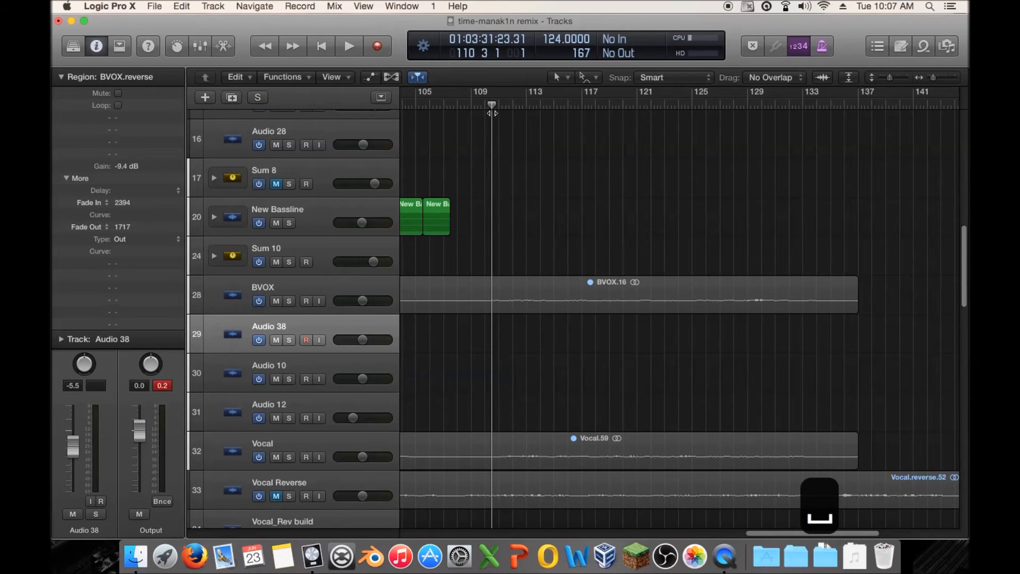
{"action": "scroll", "coordinate": [711, 152], "scroll_direction": "up", "scroll_amount": 1}
{"action": "mouse_move", "coordinate": [934, 78]}
{"action": "left_mouse_down"}
{"action": "mouse_move", "coordinate": [894, 93]}
{"action": "mouse_move", "coordinate": [693, 94]}
{"action": "left_mouse_up"}
{"action": "left_click_drag", "start_coordinate": [686, 94], "coordinate": [684, 95]}
{"action": "mouse_move", "coordinate": [929, 80]}
{"action": "left_mouse_down"}
{"action": "mouse_move", "coordinate": [944, 78]}
{"action": "mouse_move", "coordinate": [915, 82]}
{"action": "left_mouse_up"}
Step: Delete the unused muted regions BVOX.16 on the BVOX track and Vocal.59 on the Vocal track
{"action": "scroll", "coordinate": [807, 197], "scroll_direction": "down", "scroll_amount": 10}
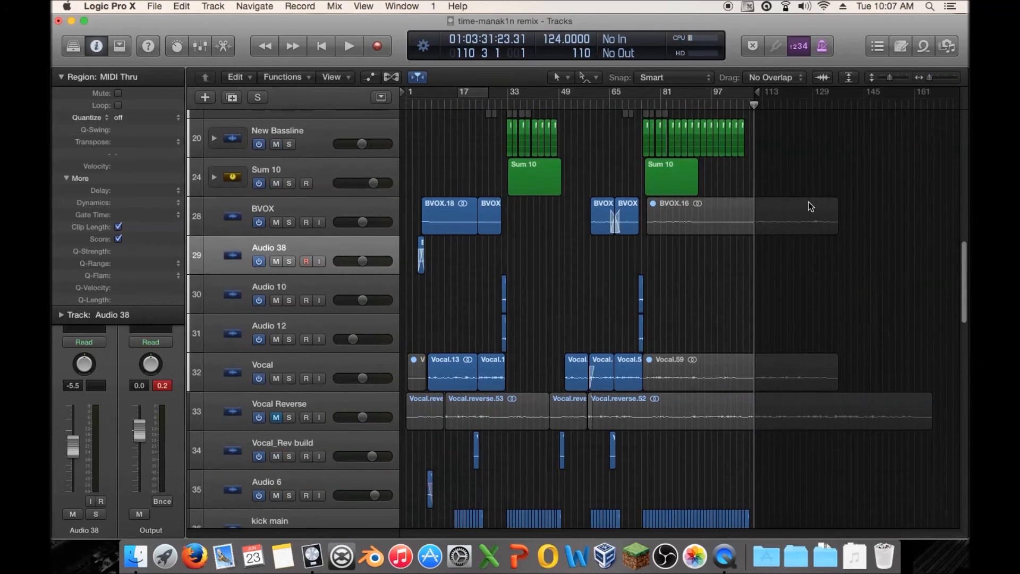
{"action": "scroll", "coordinate": [860, 297], "scroll_direction": "down", "scroll_amount": 1}
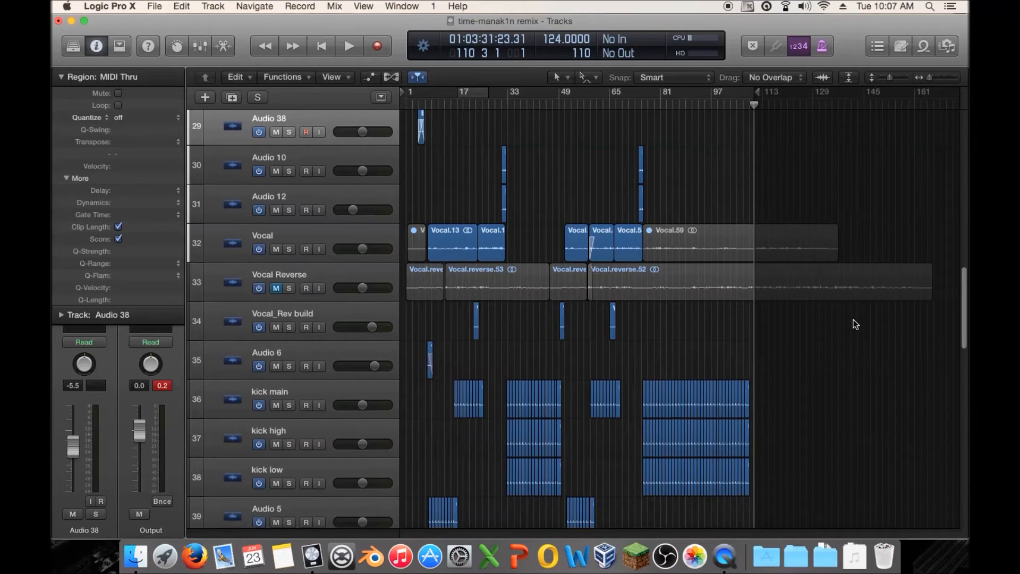
{"action": "scroll", "coordinate": [853, 320], "scroll_direction": "down", "scroll_amount": 3}
{"action": "scroll", "coordinate": [853, 317], "scroll_direction": "up", "scroll_amount": 5}
{"action": "scroll", "coordinate": [859, 305], "scroll_direction": "up", "scroll_amount": 5}
{"action": "left_click_drag", "start_coordinate": [873, 238], "coordinate": [716, 295]}
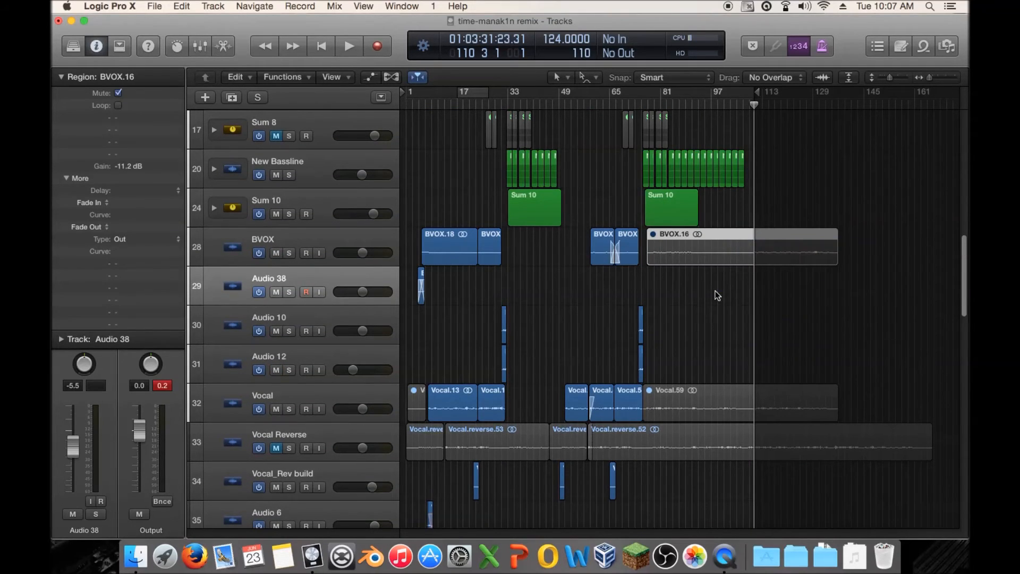
{"action": "key", "text": "Delete"}
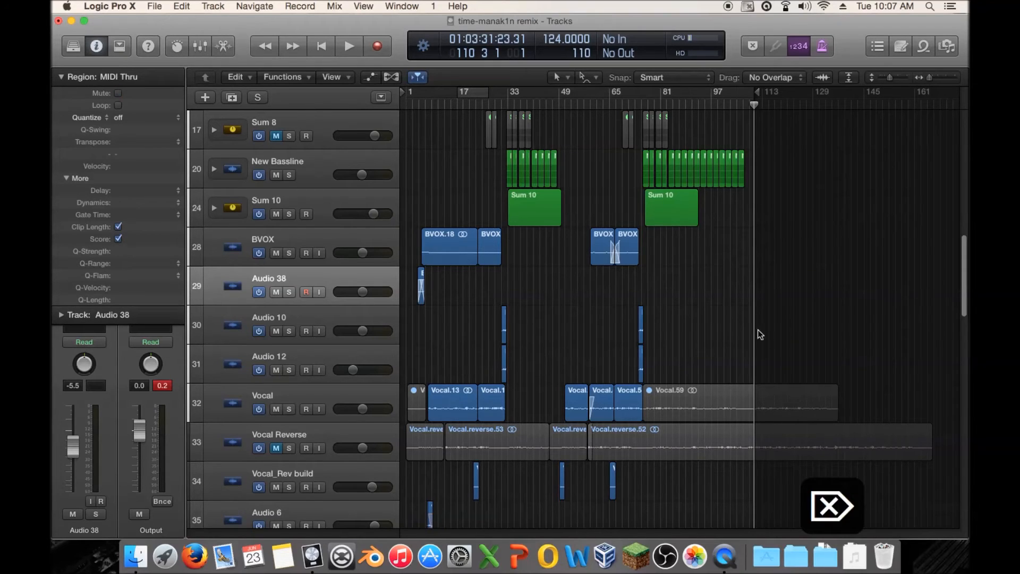
{"action": "left_click_drag", "start_coordinate": [871, 399], "coordinate": [758, 418]}
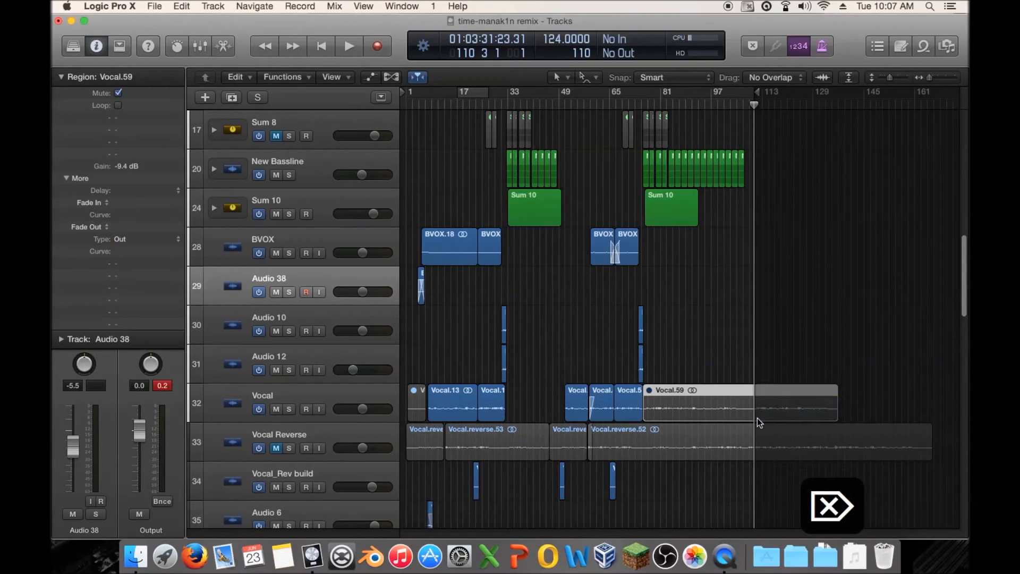
{"action": "key", "text": "Delete"}
Step: Select the muted Vocal Reverse track with its regions, collapse the region settings and review the arrangement across the synth, chop, bass and vocal tracks
{"action": "left_click", "coordinate": [678, 439]}
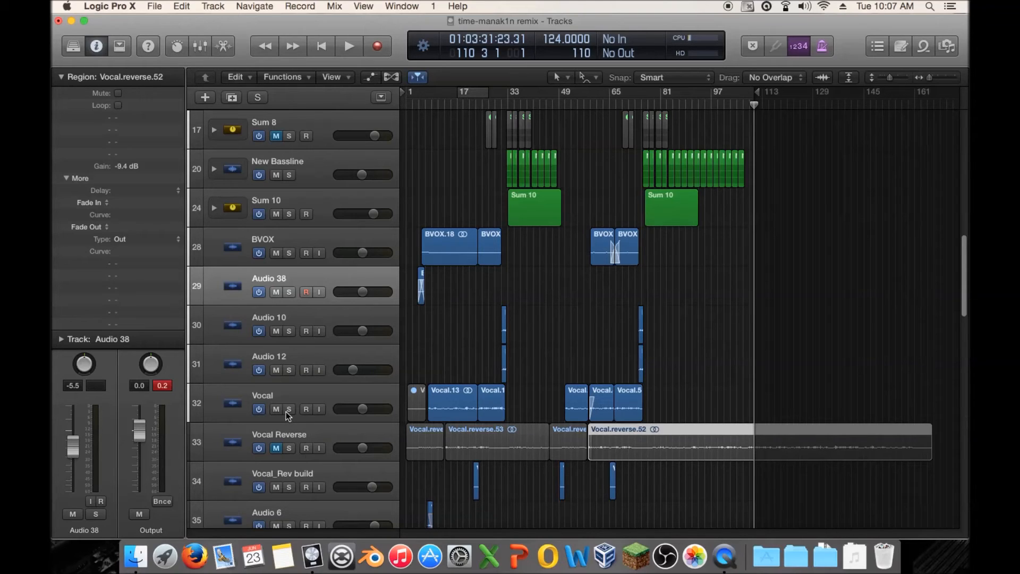
{"action": "left_click", "coordinate": [346, 439]}
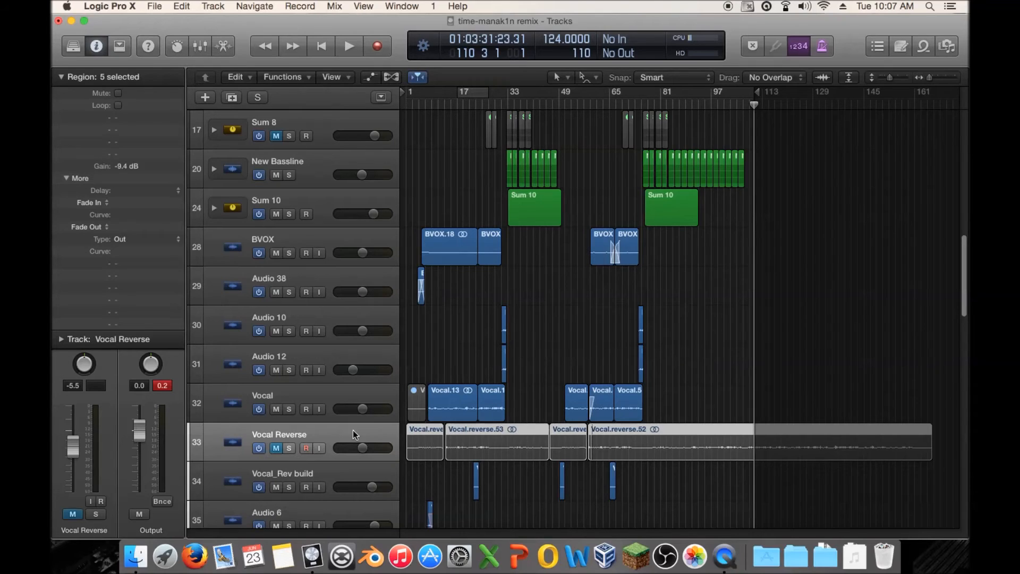
{"action": "left_click", "coordinate": [61, 76]}
{"action": "scroll", "coordinate": [580, 140], "scroll_direction": "up", "scroll_amount": 5}
{"action": "scroll", "coordinate": [582, 144], "scroll_direction": "up", "scroll_amount": 6}
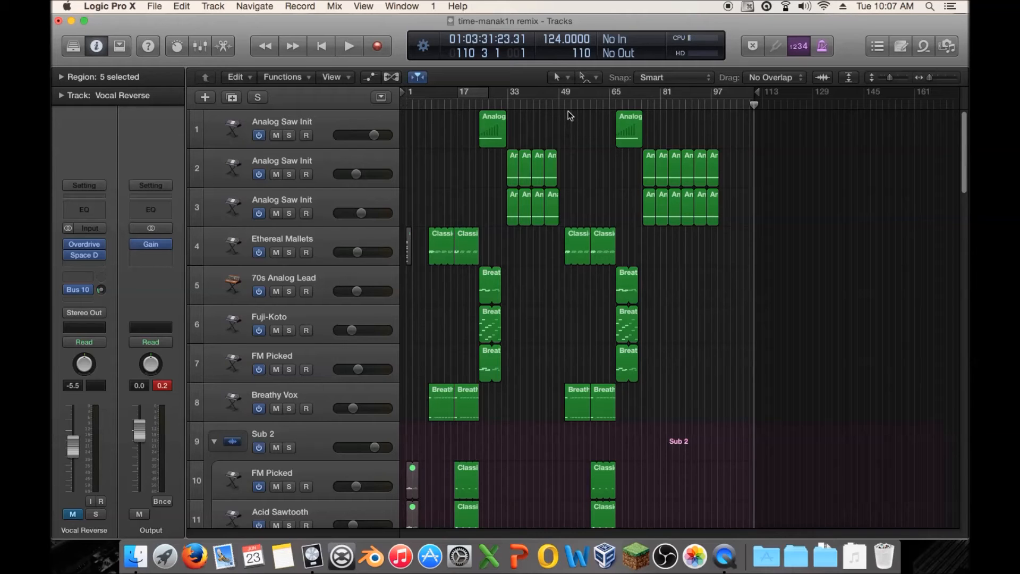
{"action": "scroll", "coordinate": [639, 182], "scroll_direction": "down", "scroll_amount": 10}
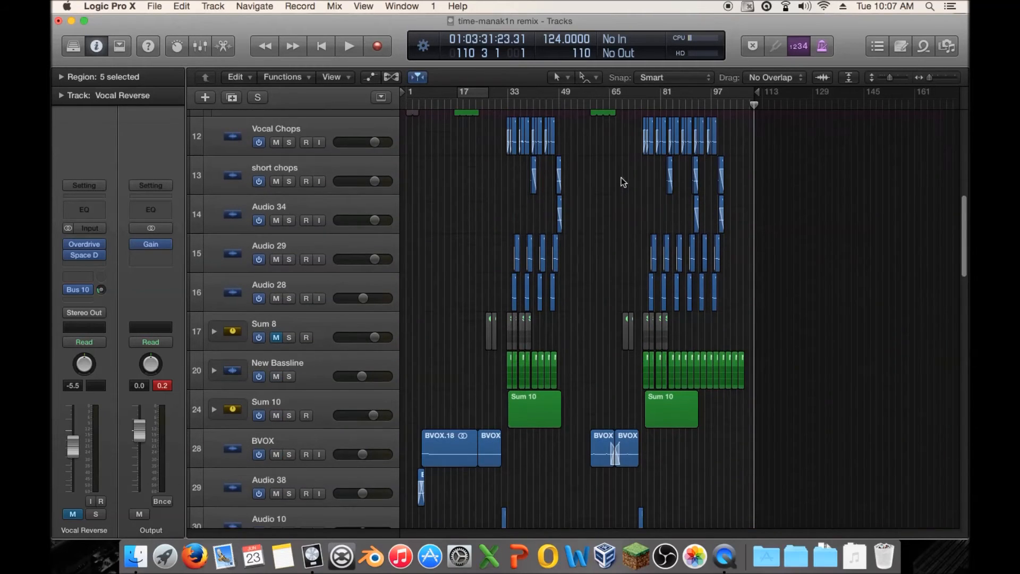
{"action": "scroll", "coordinate": [615, 406], "scroll_direction": "down", "scroll_amount": 3}
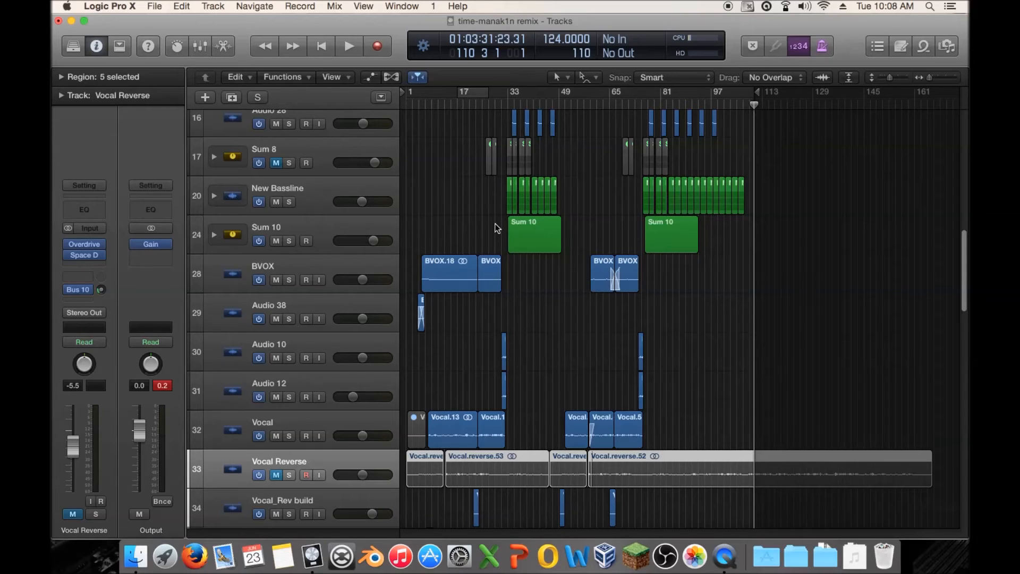
{"action": "scroll", "coordinate": [496, 223], "scroll_direction": "up", "scroll_amount": 10}
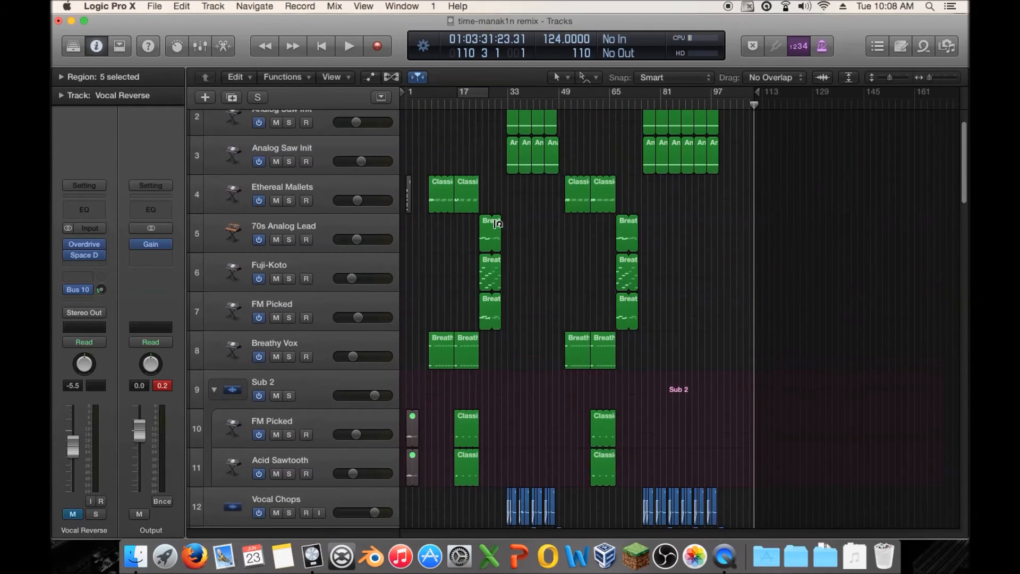
{"action": "scroll", "coordinate": [495, 222], "scroll_direction": "down", "scroll_amount": 10}
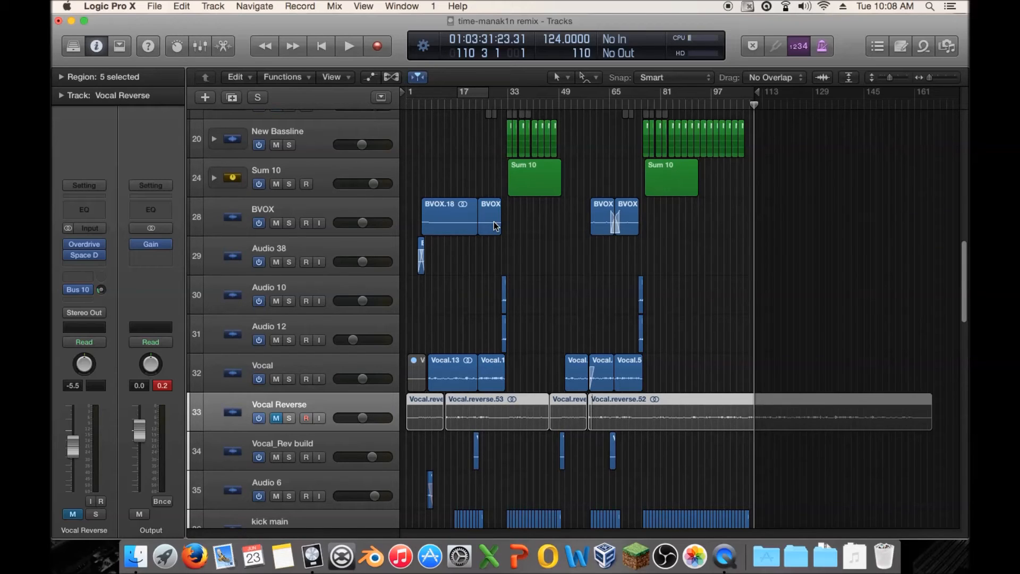
{"action": "scroll", "coordinate": [540, 227], "scroll_direction": "up", "scroll_amount": 3}
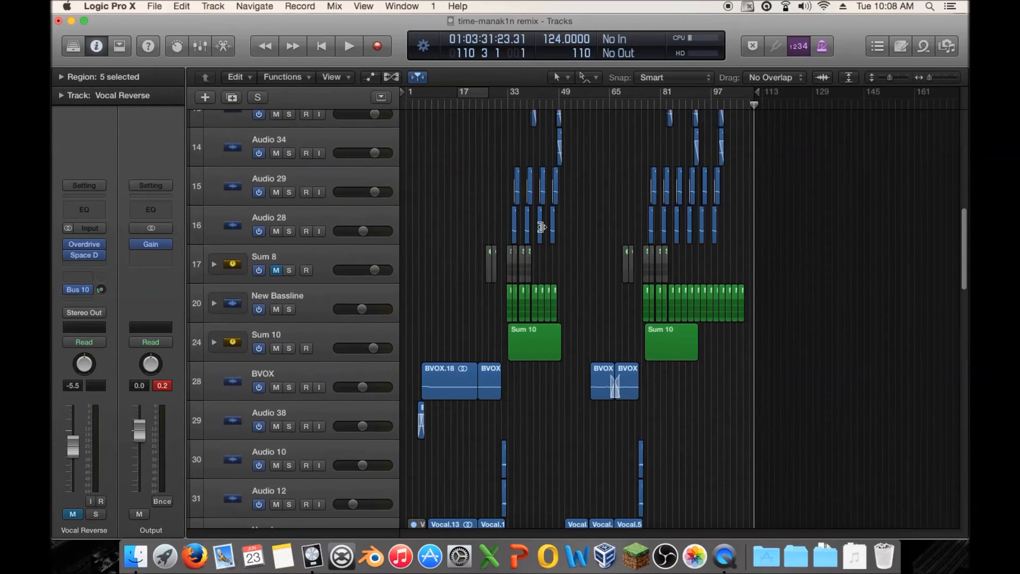
{"action": "scroll", "coordinate": [541, 227], "scroll_direction": "up", "scroll_amount": 10}
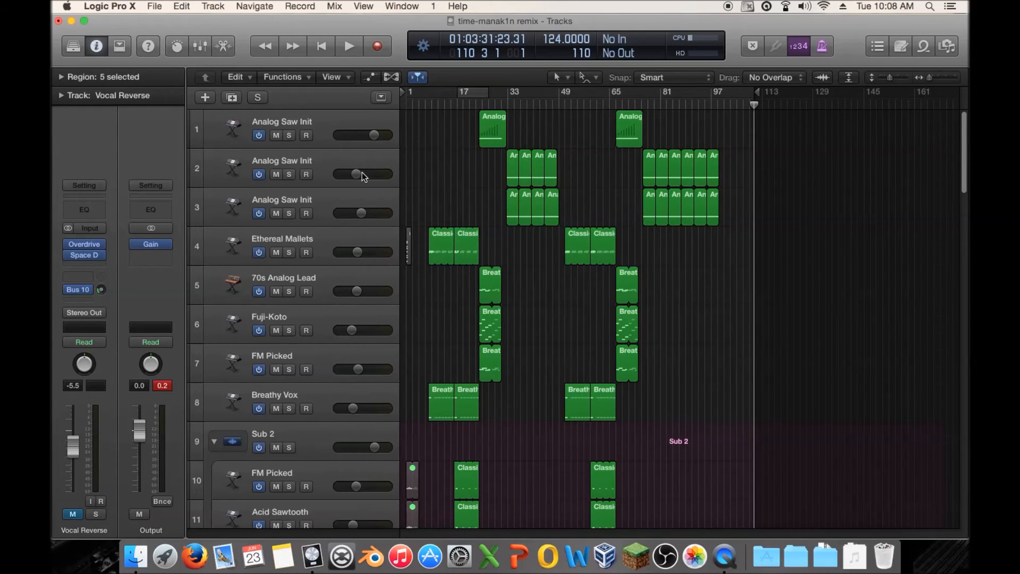
Step: Move the playhead to 4 3 1 1, just before the reversed backing vocal in the intro
{"action": "mouse_move", "coordinate": [428, 113]}
{"action": "left_mouse_down"}
{"action": "mouse_move", "coordinate": [410, 115]}
{"action": "mouse_move", "coordinate": [426, 119]}
{"action": "left_mouse_up"}
{"action": "left_click_drag", "start_coordinate": [930, 78], "coordinate": [935, 79]}
{"action": "scroll", "coordinate": [793, 159], "scroll_direction": "down", "scroll_amount": 20}
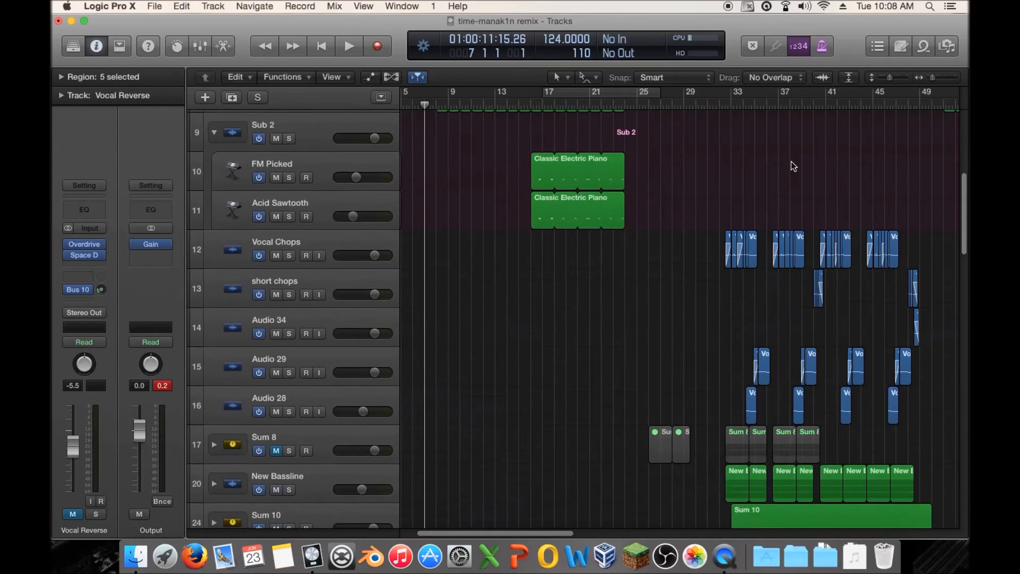
{"action": "scroll", "coordinate": [691, 149], "scroll_direction": "left", "scroll_amount": 4}
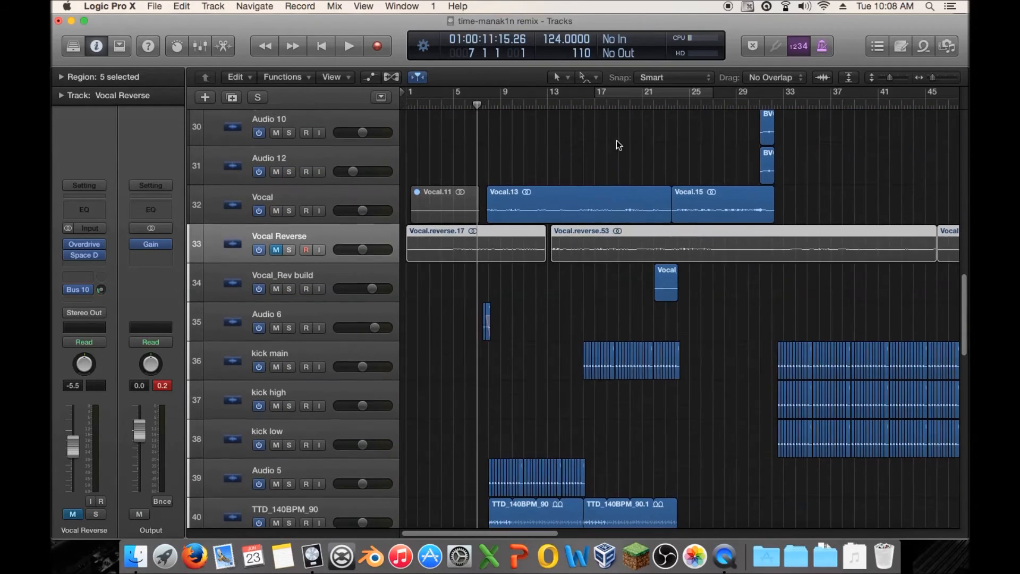
{"action": "scroll", "coordinate": [615, 145], "scroll_direction": "up", "scroll_amount": 1}
{"action": "left_click", "coordinate": [448, 105]}
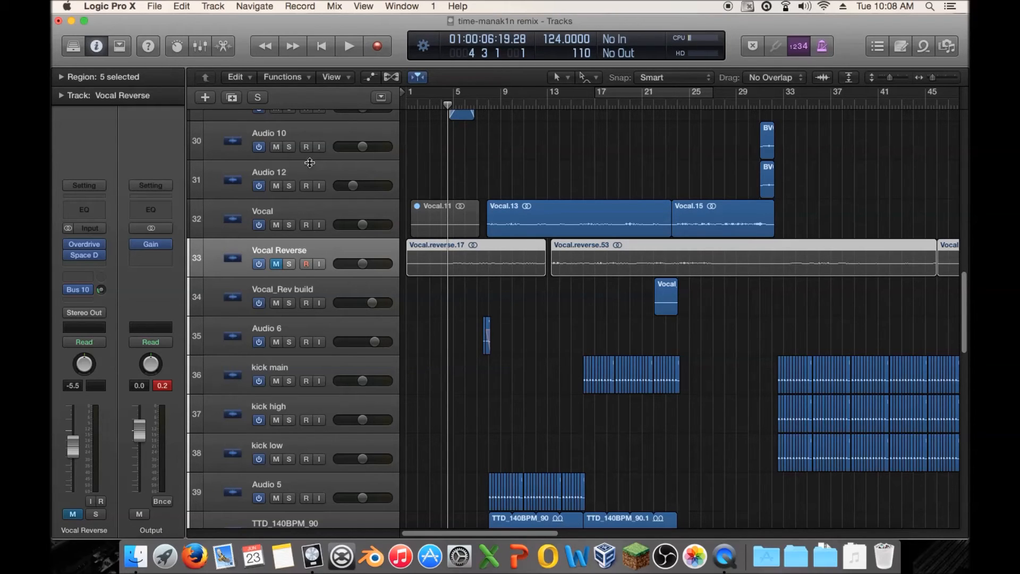
{"action": "left_click", "coordinate": [165, 258]}
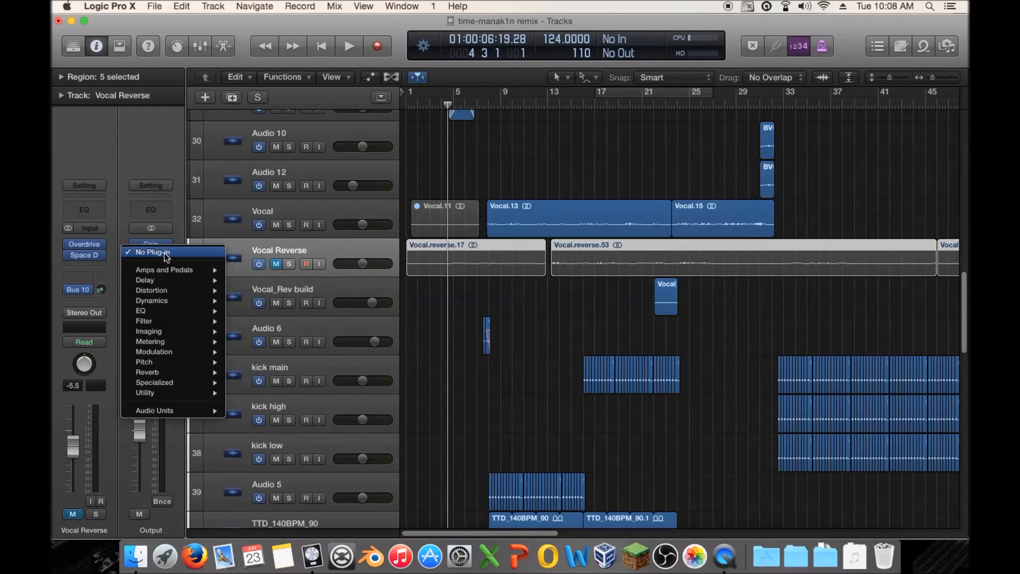
{"action": "mouse_move", "coordinate": [178, 413]}
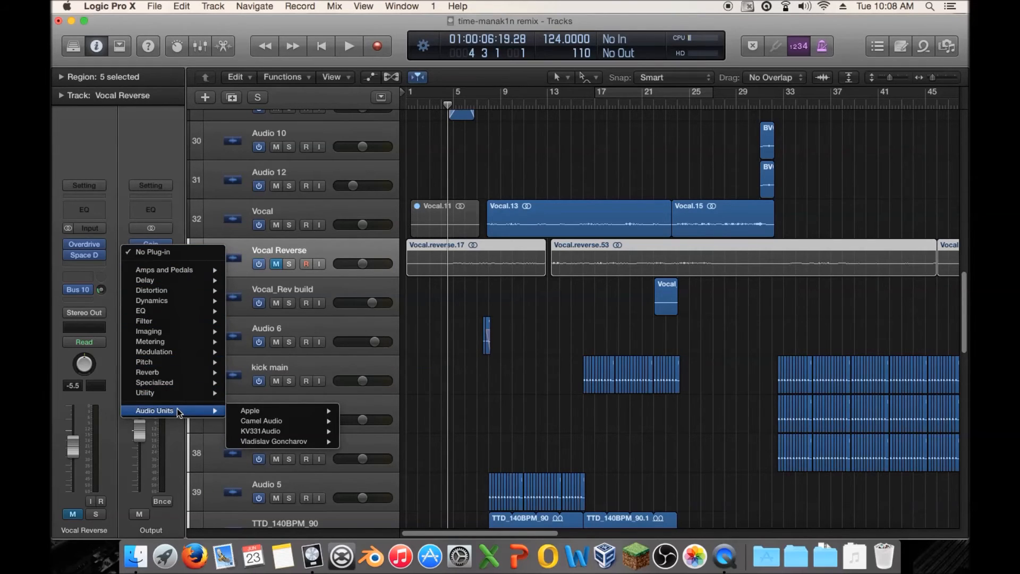
{"action": "left_click", "coordinate": [149, 143]}
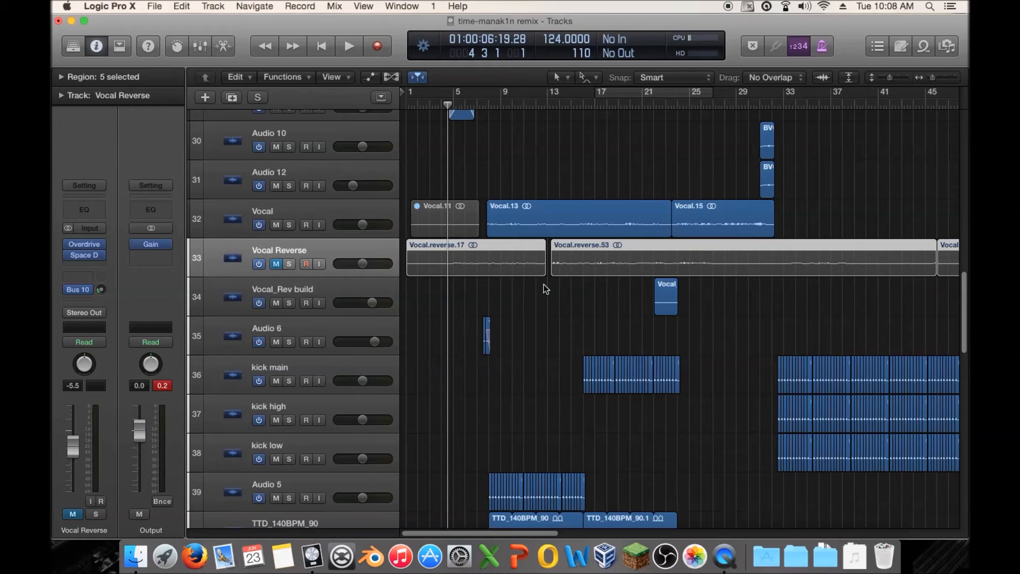
Step: Play the remix from 4 3 1 1 with the whole song length in view and the tracks shrunk to an overview
{"action": "scroll", "coordinate": [544, 284], "scroll_direction": "up", "scroll_amount": 8}
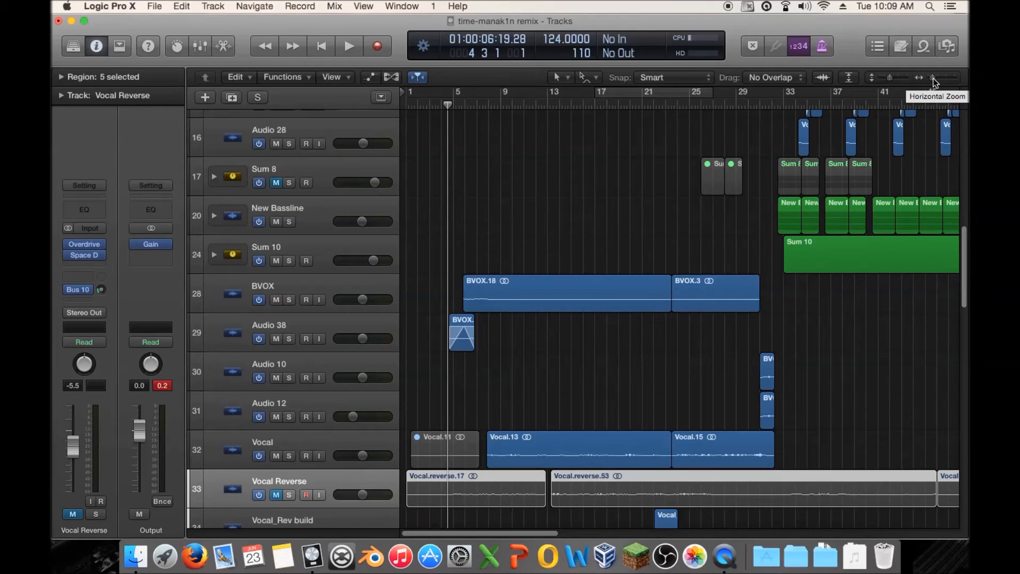
{"action": "left_click_drag", "start_coordinate": [932, 78], "coordinate": [925, 79]}
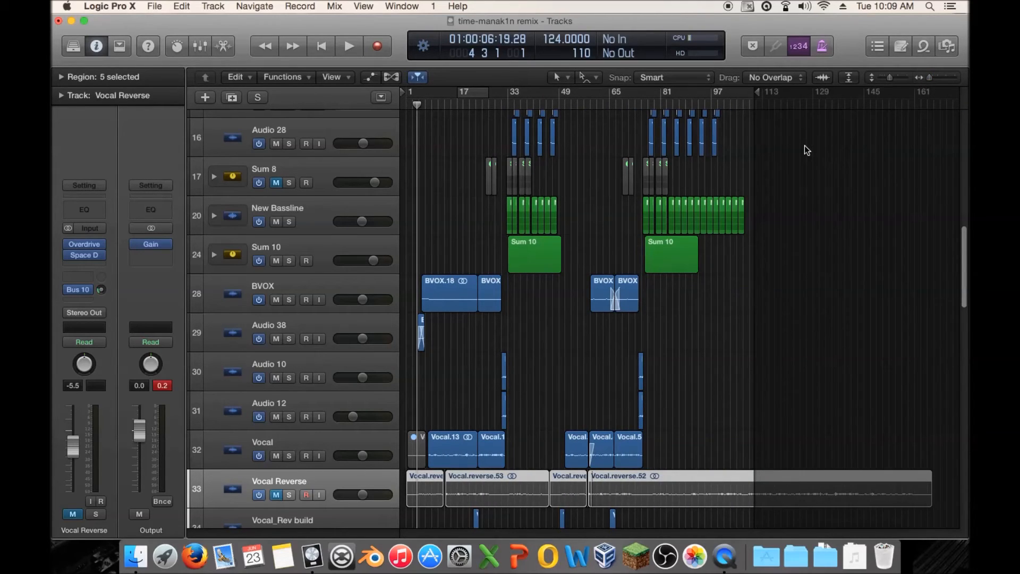
{"action": "key", "text": "space"}
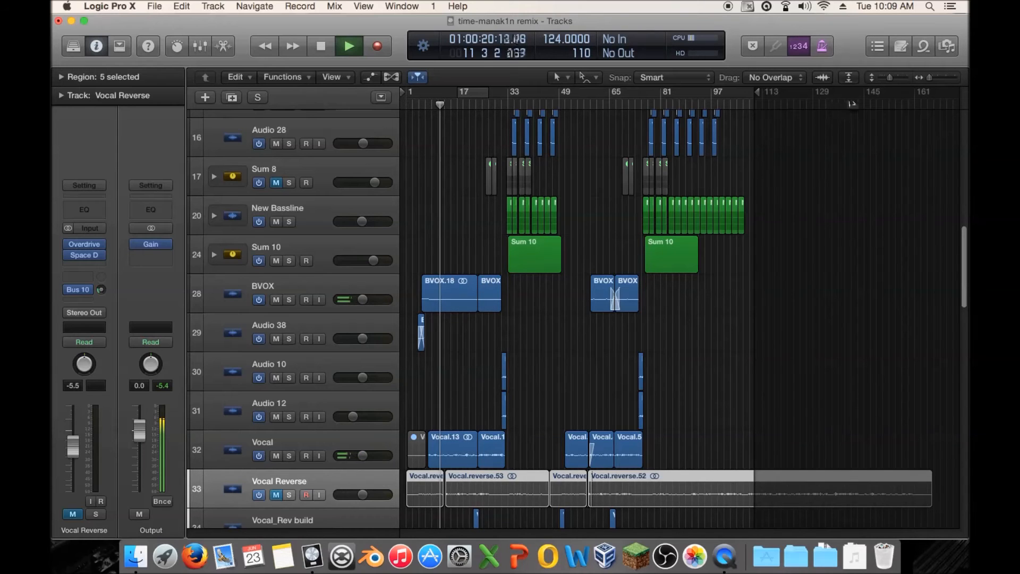
{"action": "left_click_drag", "start_coordinate": [890, 77], "coordinate": [872, 84]}
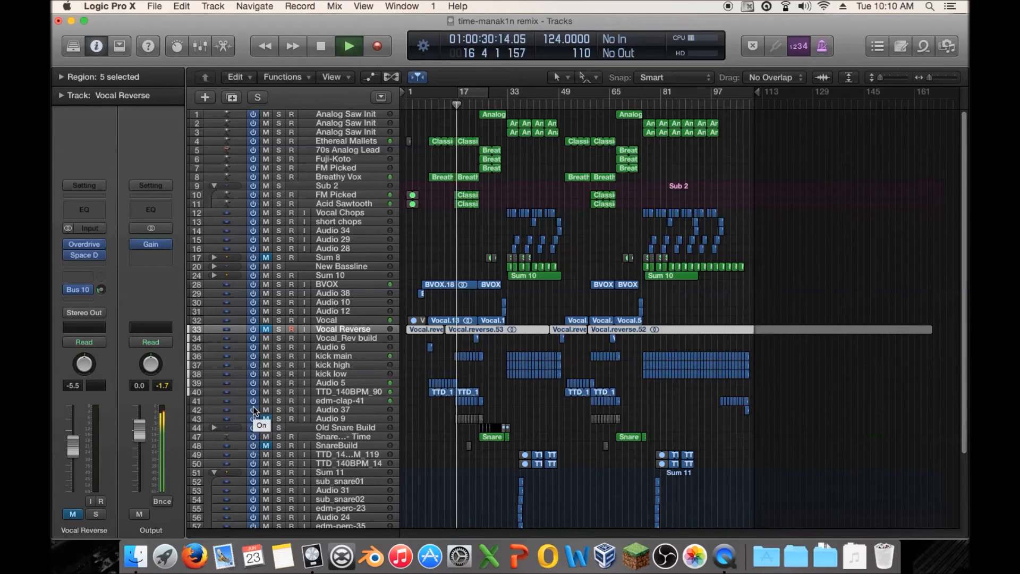
{"action": "scroll", "coordinate": [254, 409], "scroll_direction": "down", "scroll_amount": 5}
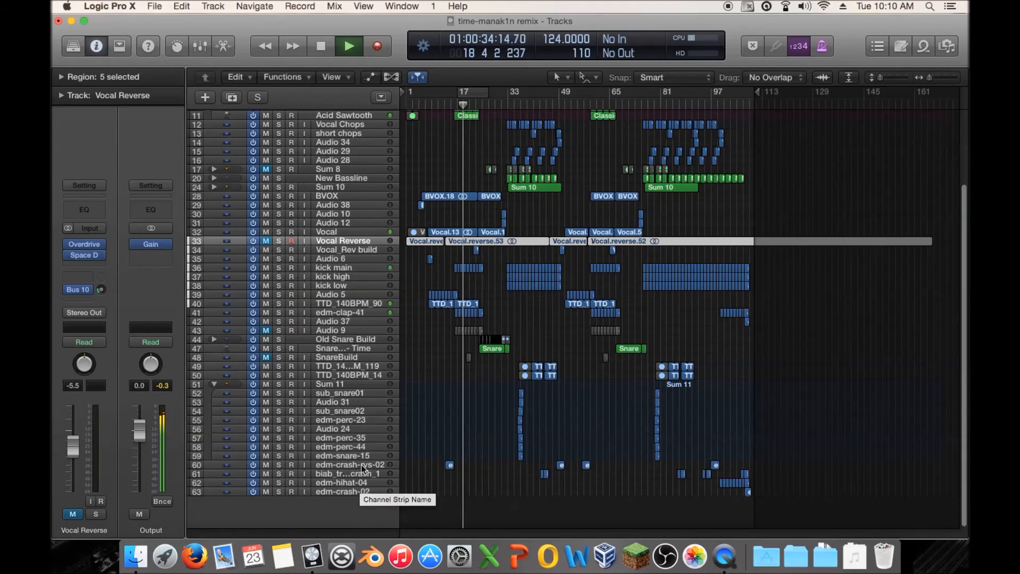
Step: Lower the volume of the edm-crash-rvs-02 track to -11.2 dB and the Vocal_Rev build track to -5.0 dB
{"action": "left_click", "coordinate": [363, 468]}
{"action": "left_click_drag", "start_coordinate": [67, 451], "coordinate": [67, 458]}
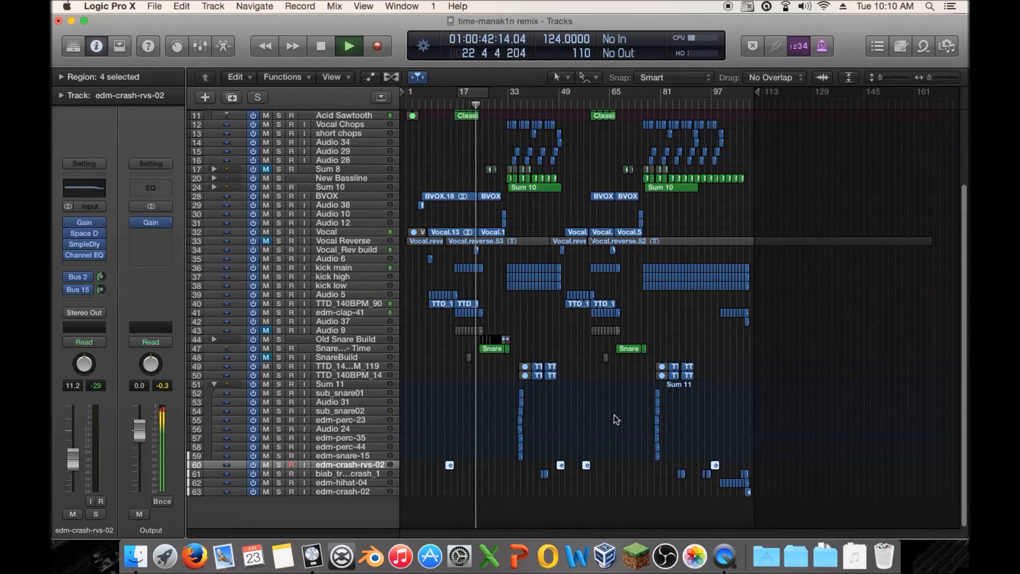
{"action": "left_click", "coordinate": [358, 251]}
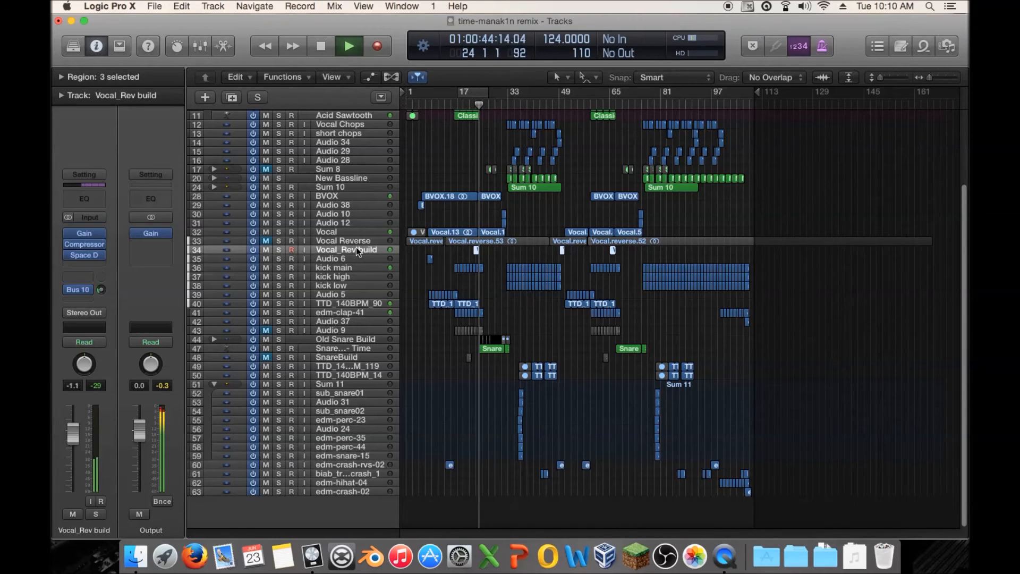
{"action": "left_click_drag", "start_coordinate": [73, 433], "coordinate": [73, 446]}
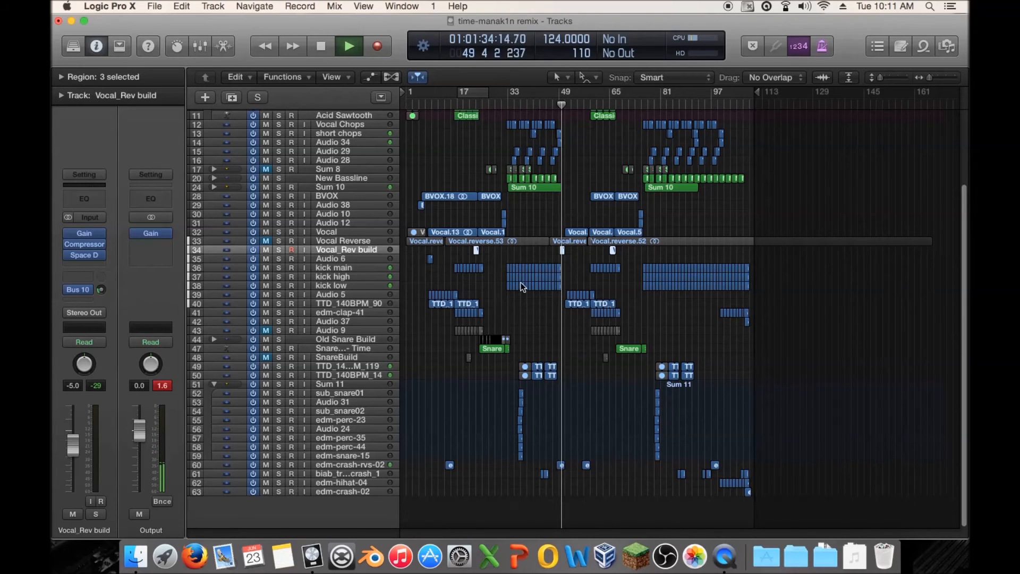
Step: Open the first drop's last Analog Saw Init region on track 3 in the Piano Roll and examine where its note and region end
{"action": "scroll", "coordinate": [521, 282], "scroll_direction": "up", "scroll_amount": 5}
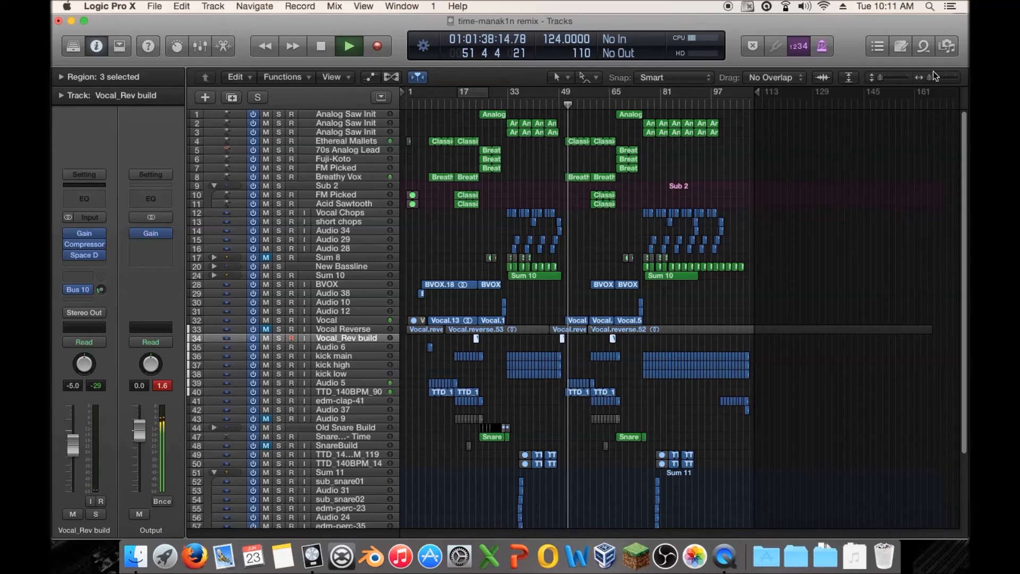
{"action": "double_click", "coordinate": [552, 132]}
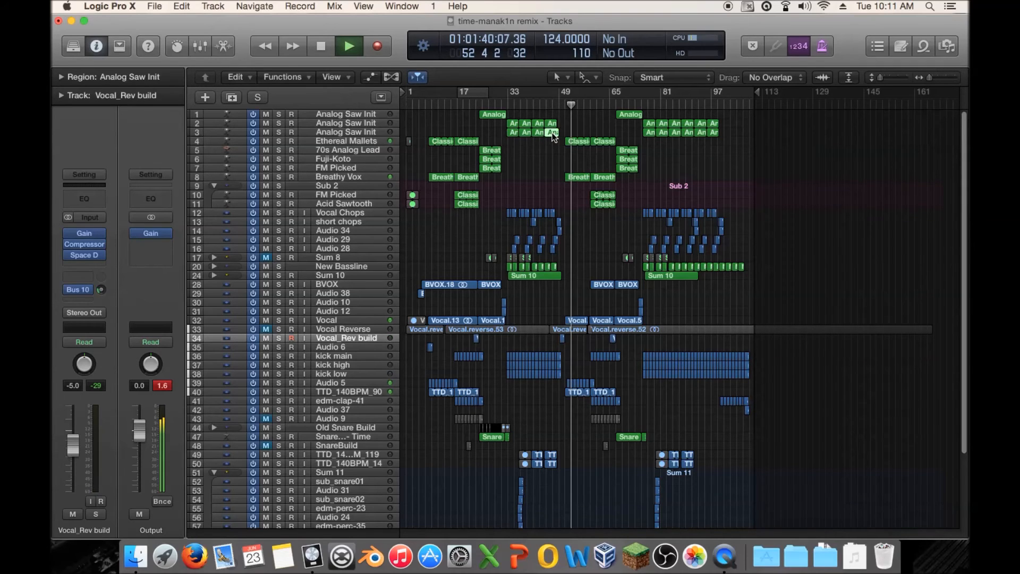
{"action": "left_click", "coordinate": [938, 76]}
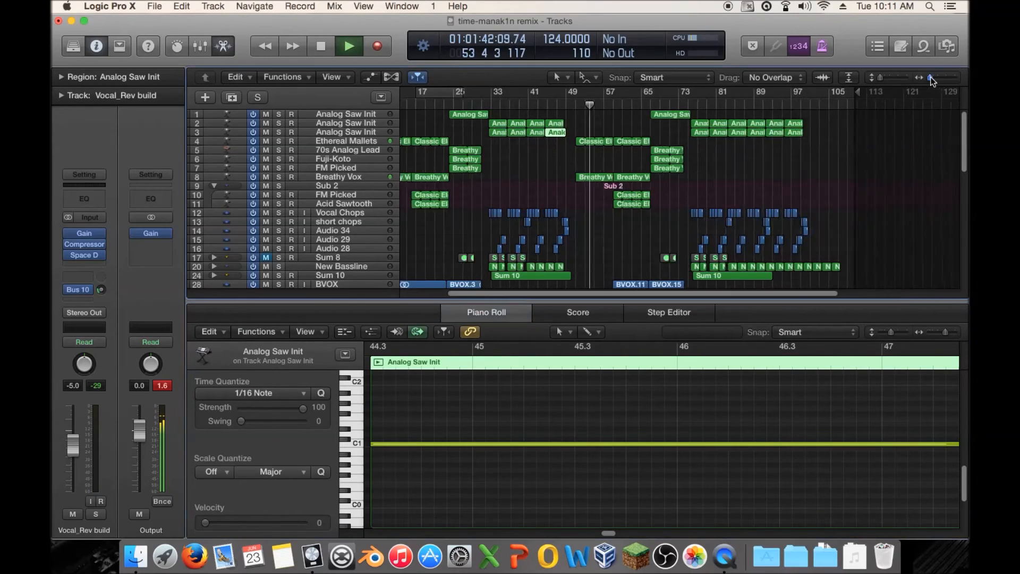
{"action": "left_click_drag", "start_coordinate": [939, 76], "coordinate": [939, 76]}
{"action": "left_click_drag", "start_coordinate": [610, 534], "coordinate": [625, 532]}
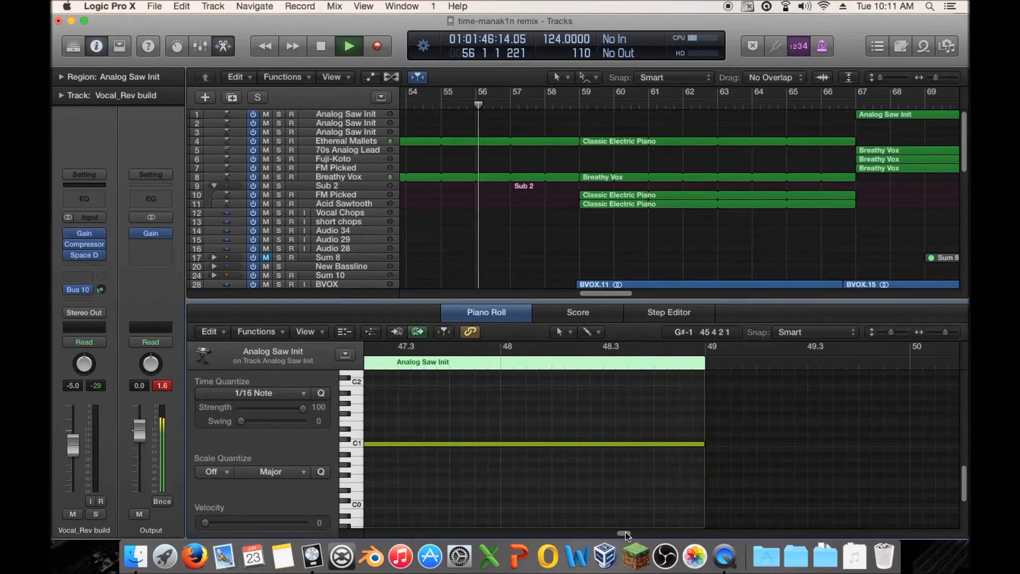
{"action": "left_click_drag", "start_coordinate": [601, 295], "coordinate": [560, 294]}
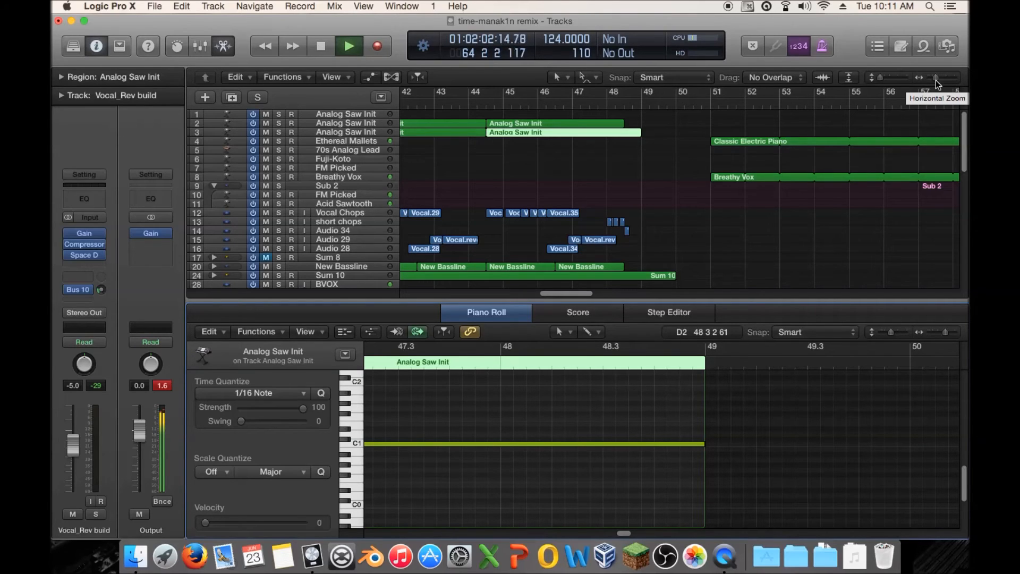
Step: Examine the note ending in the preceding Analog Saw Init region on track 3 for comparison
{"action": "left_click_drag", "start_coordinate": [936, 79], "coordinate": [931, 79]}
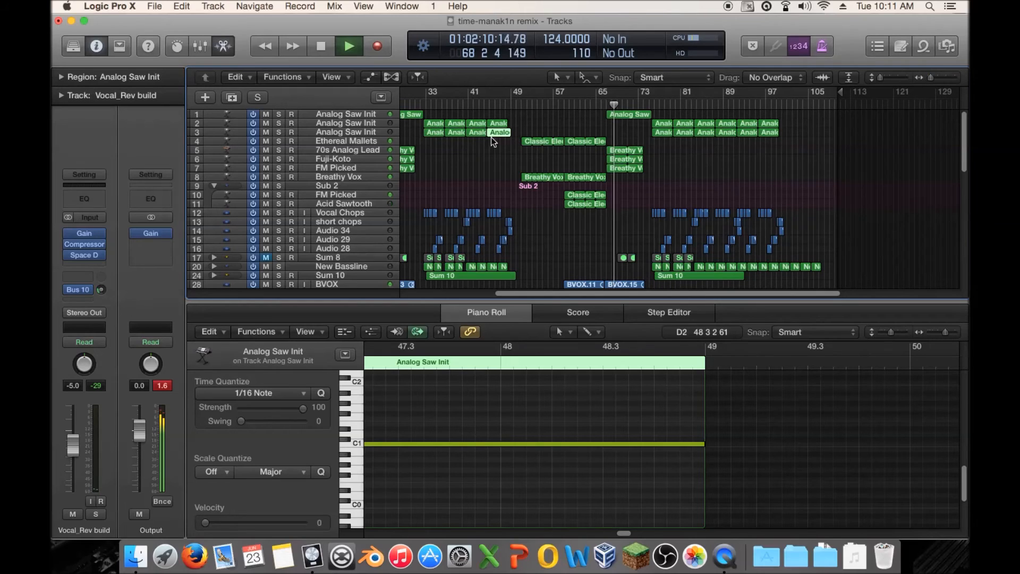
{"action": "left_click", "coordinate": [477, 132]}
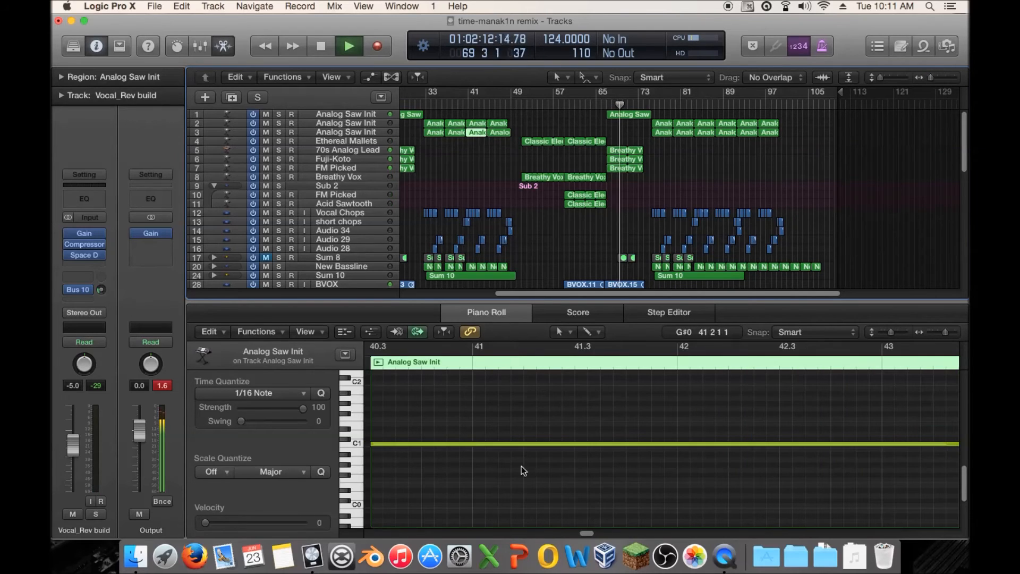
{"action": "left_click_drag", "start_coordinate": [585, 532], "coordinate": [597, 533]}
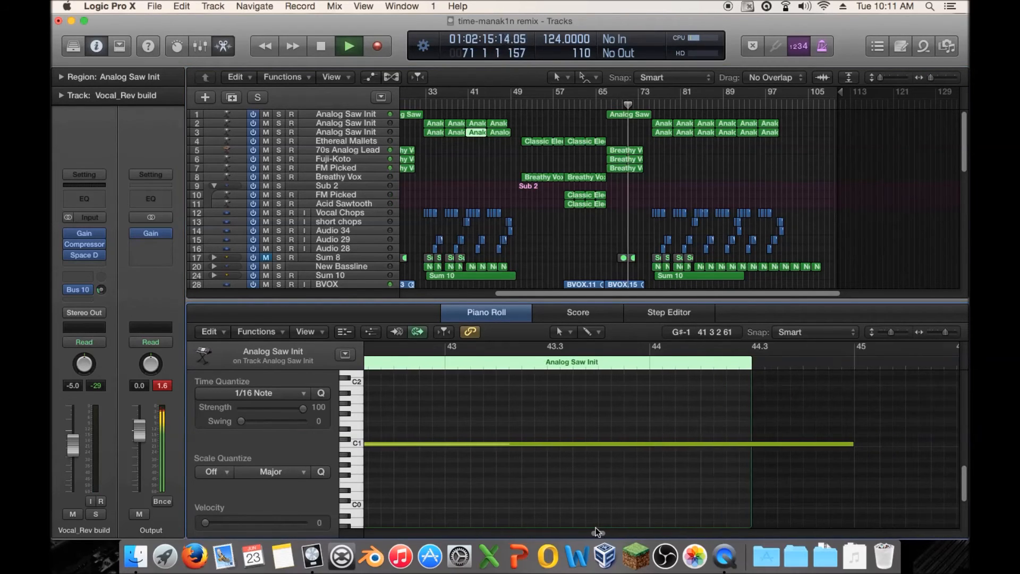
Step: Shorten the C1 note and the last first-drop Analog Saw Init region on track 3 so both end at bar 48
{"action": "left_click", "coordinate": [500, 134]}
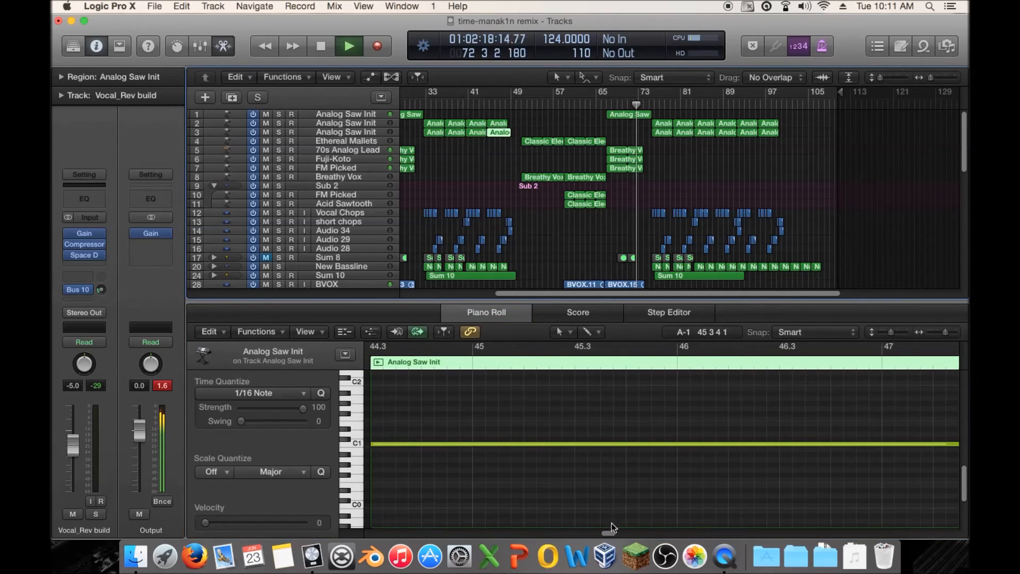
{"action": "left_click_drag", "start_coordinate": [615, 534], "coordinate": [627, 533]}
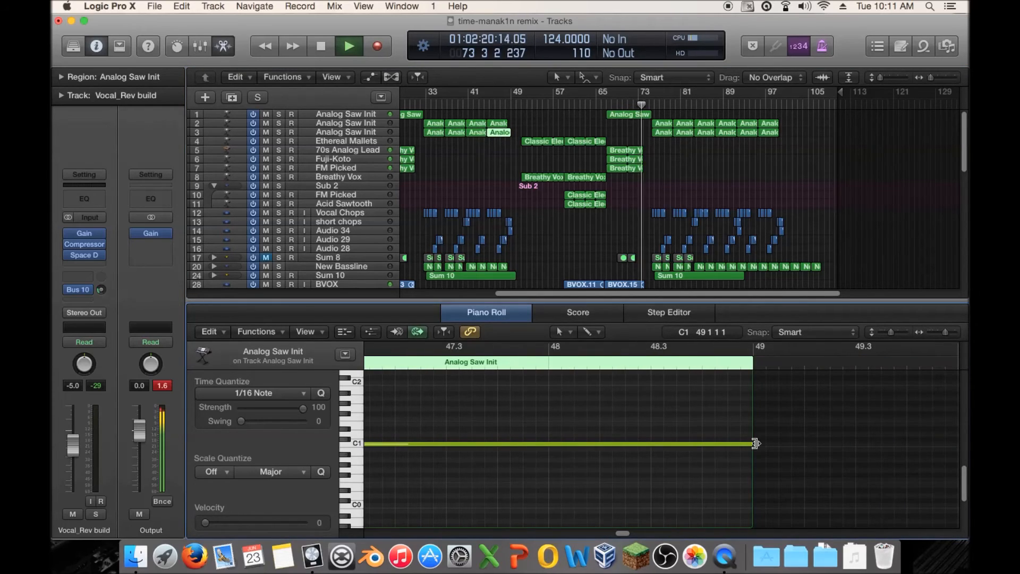
{"action": "left_click_drag", "start_coordinate": [754, 444], "coordinate": [545, 452]}
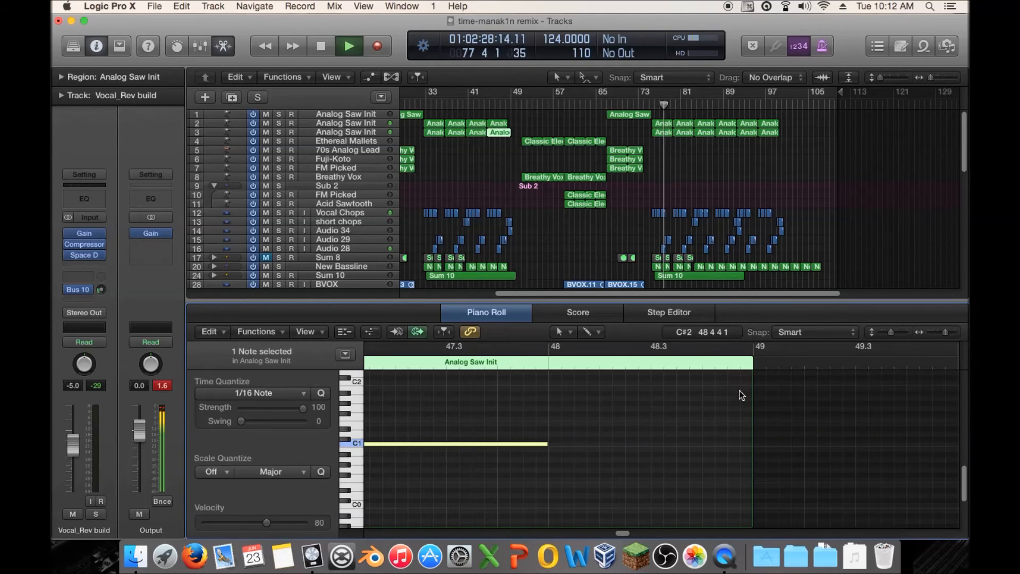
{"action": "left_click_drag", "start_coordinate": [752, 486], "coordinate": [548, 476]}
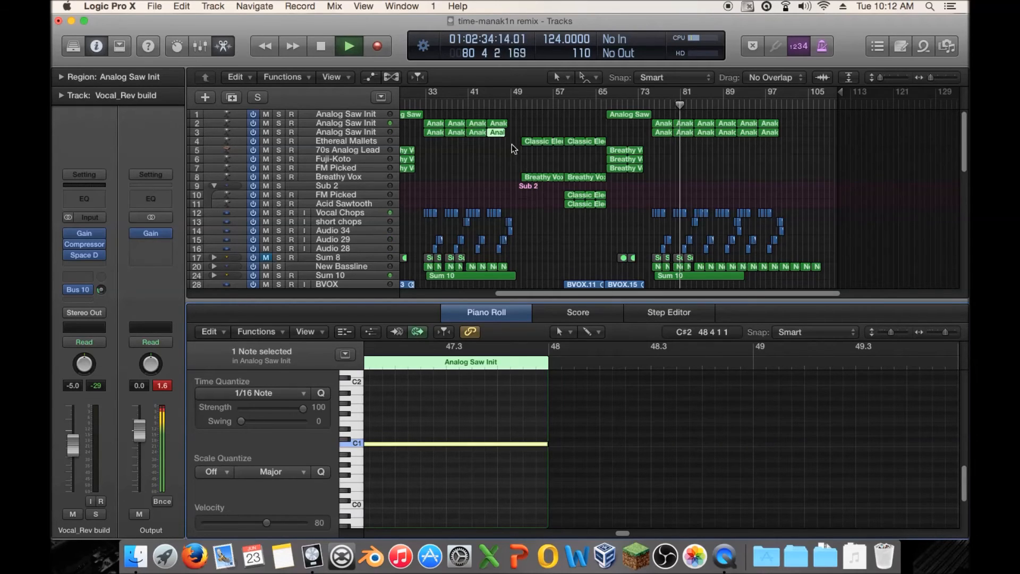
Step: Try ending the last first-drop Analog Saw Init region on track 2 and its C1 note at bar 48, and undo both changes
{"action": "left_click", "coordinate": [498, 124]}
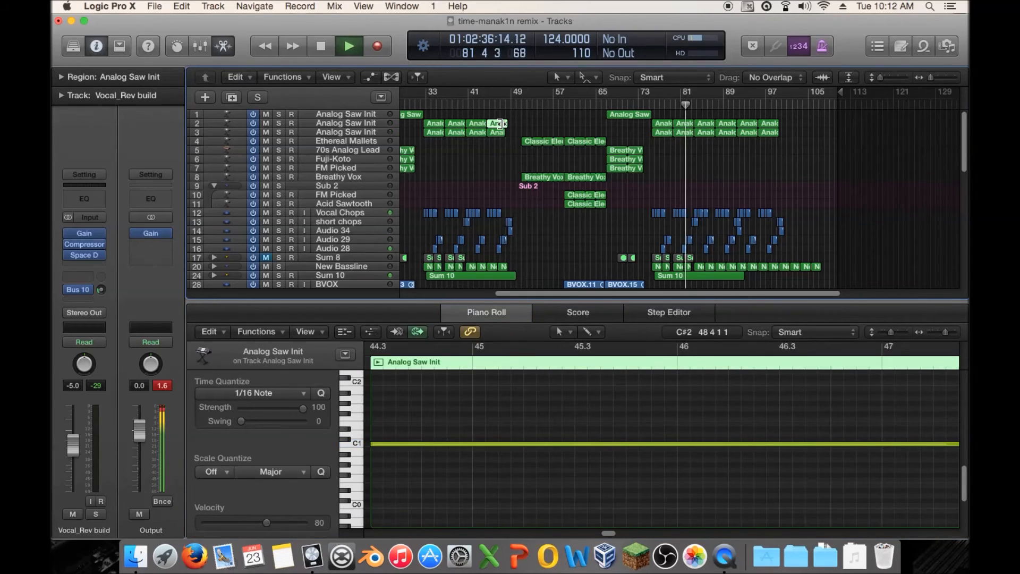
{"action": "left_click_drag", "start_coordinate": [609, 533], "coordinate": [628, 534]}
{"action": "left_click_drag", "start_coordinate": [776, 444], "coordinate": [573, 444]}
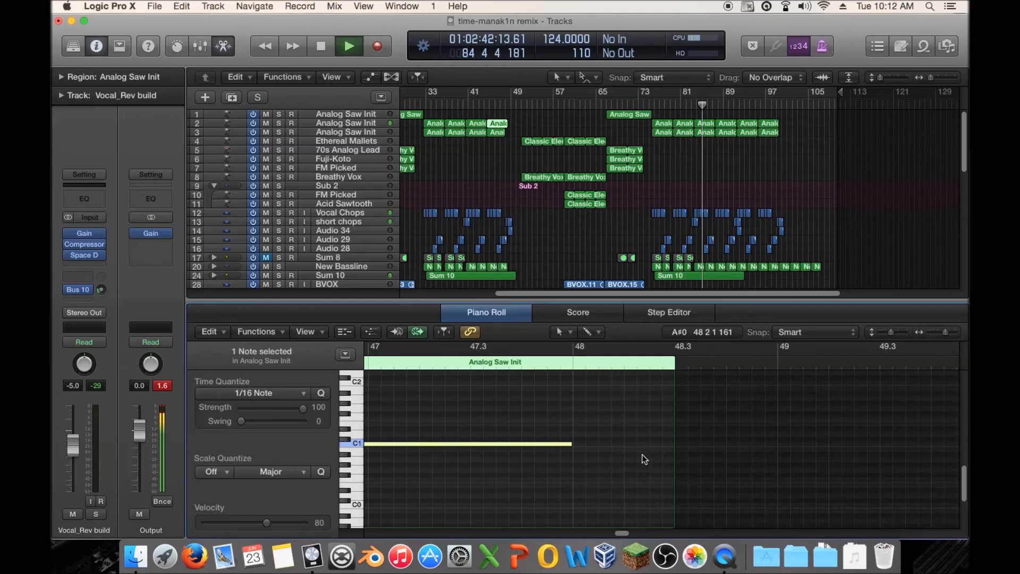
{"action": "left_click_drag", "start_coordinate": [674, 451], "coordinate": [573, 451]}
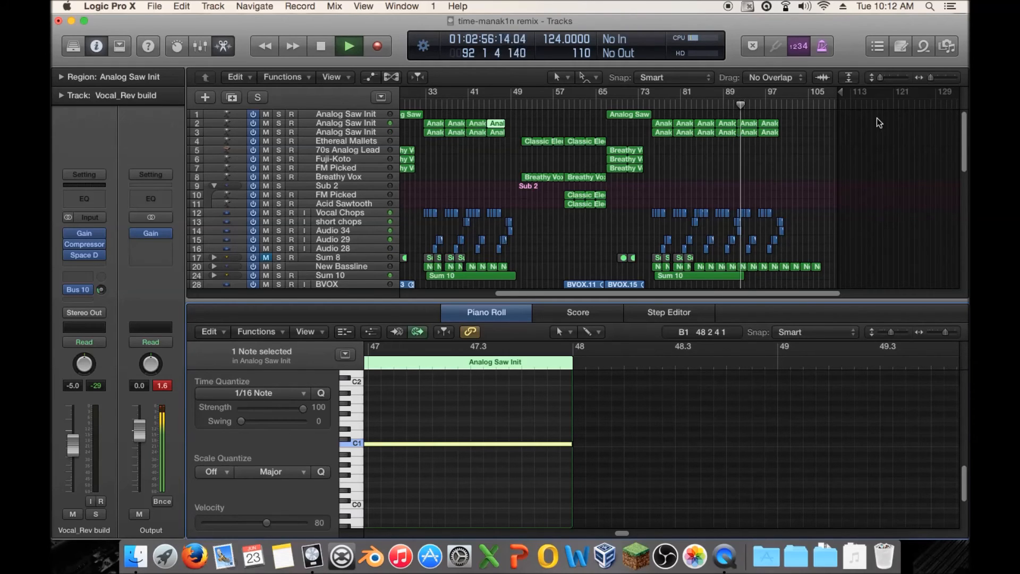
{"action": "key", "text": "super+z"}
{"action": "key", "text": "super+z"}
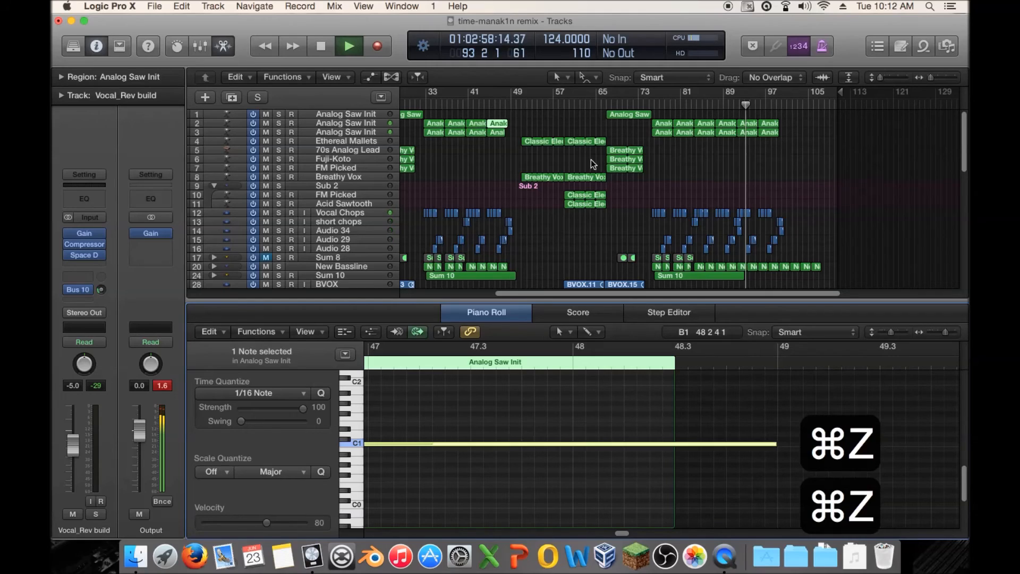
Step: End the C1 notes in the last first-drop Analog Saw Init regions on tracks 2 and 3 at 48.3, extend the track 3 region to match and close the editor
{"action": "left_click_drag", "start_coordinate": [779, 445], "coordinate": [674, 444]}
{"action": "left_click", "coordinate": [498, 132]}
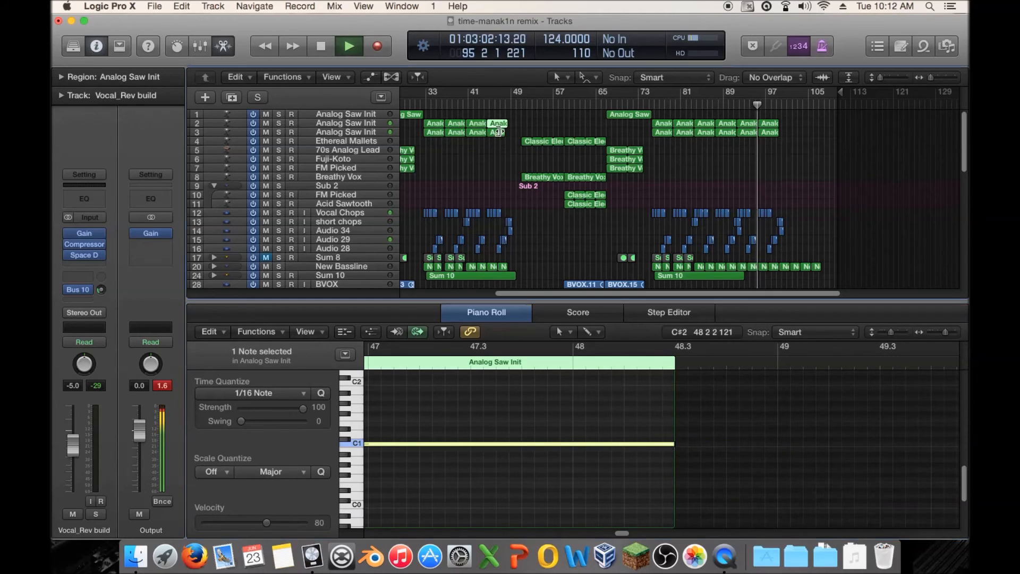
{"action": "left_click_drag", "start_coordinate": [613, 535], "coordinate": [625, 535]}
{"action": "left_click_drag", "start_coordinate": [550, 514], "coordinate": [655, 514]}
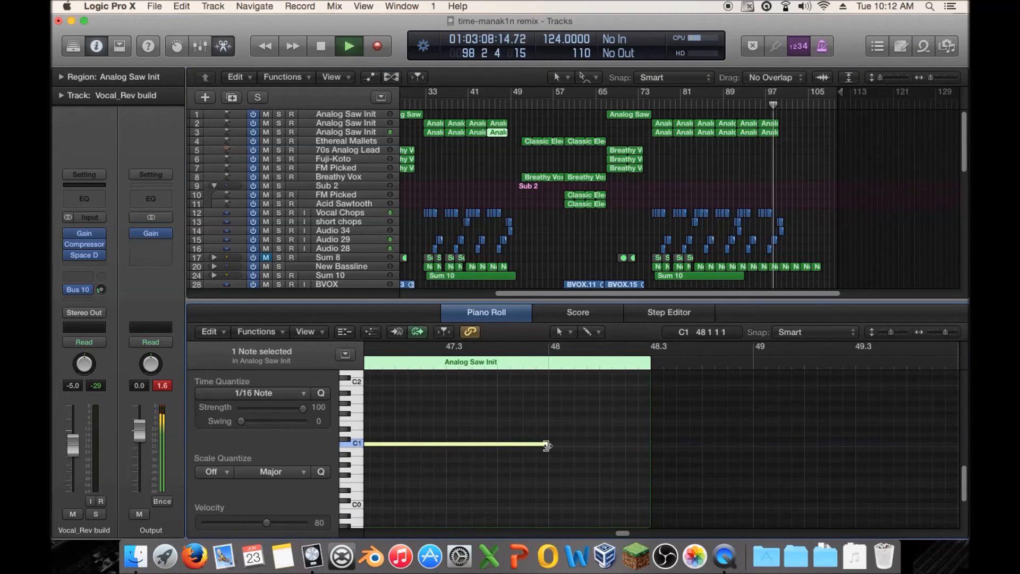
{"action": "left_click_drag", "start_coordinate": [547, 444], "coordinate": [649, 443]}
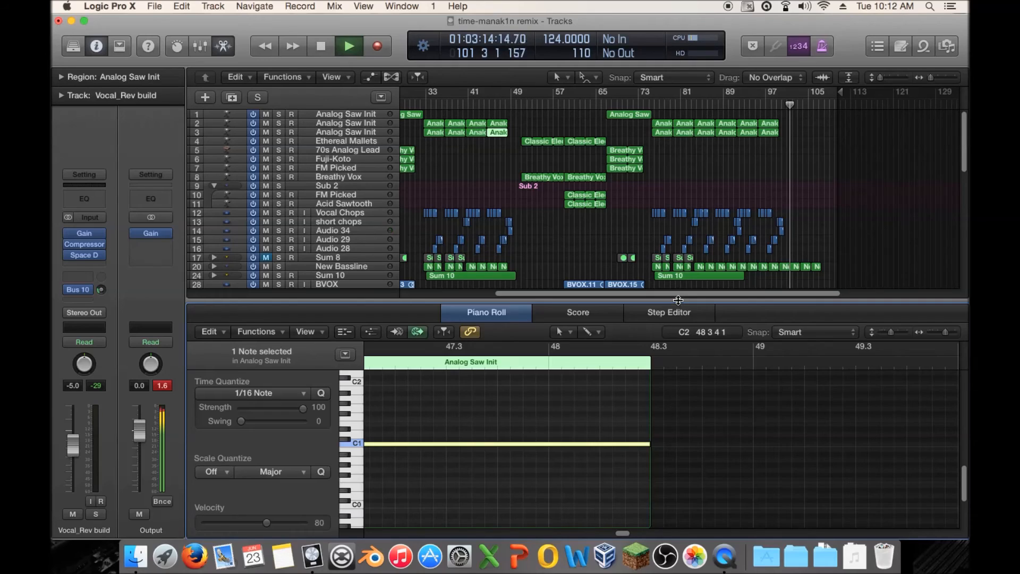
{"action": "key", "text": "e"}
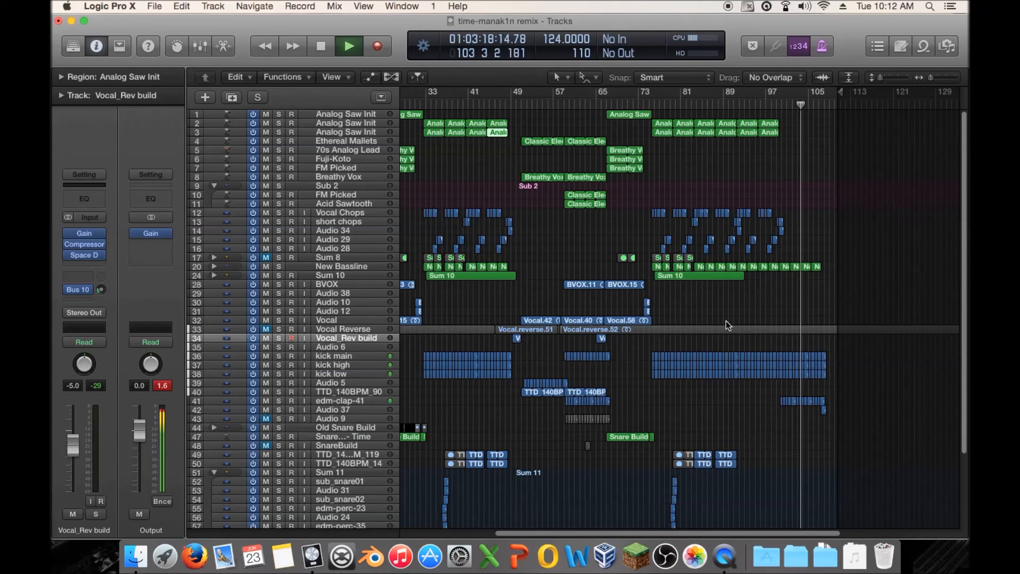
Step: Review the arrangement until the song's end, stop playback and move the playhead to 44 1 1
{"action": "scroll", "coordinate": [726, 320], "scroll_direction": "down", "scroll_amount": 1}
{"action": "scroll", "coordinate": [727, 320], "scroll_direction": "down", "scroll_amount": 5}
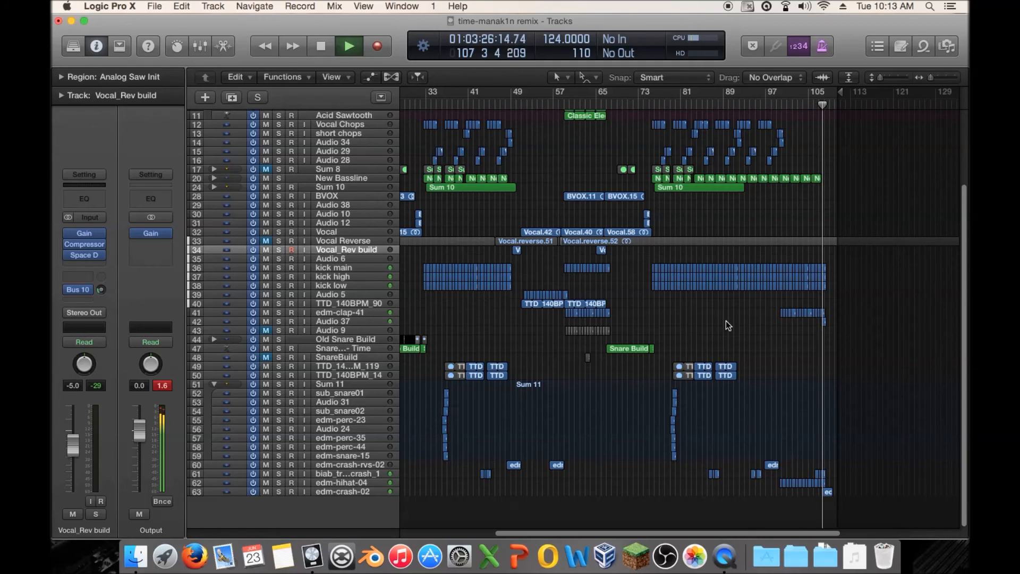
{"action": "scroll", "coordinate": [726, 321], "scroll_direction": "up", "scroll_amount": 5}
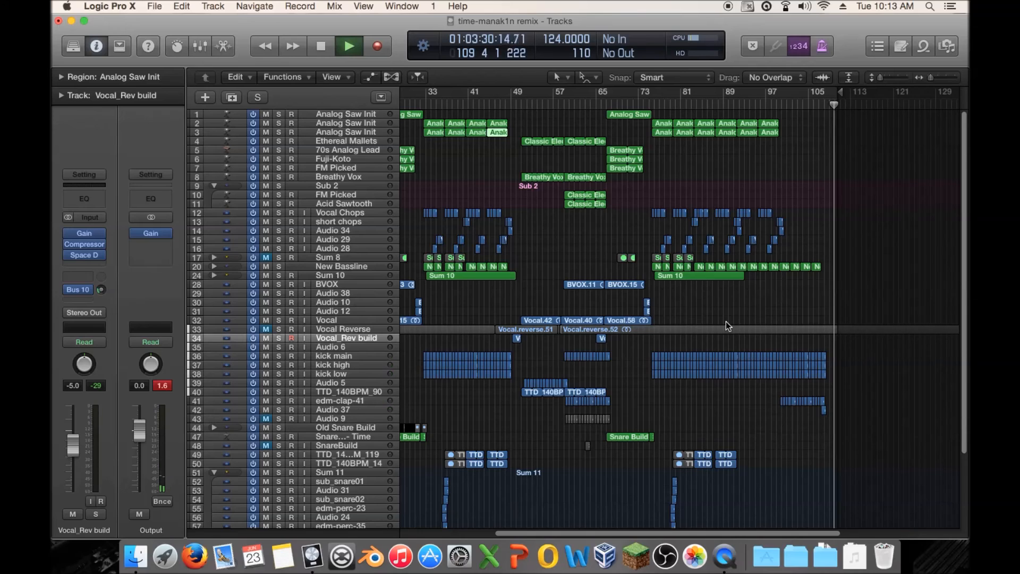
{"action": "key", "text": "space"}
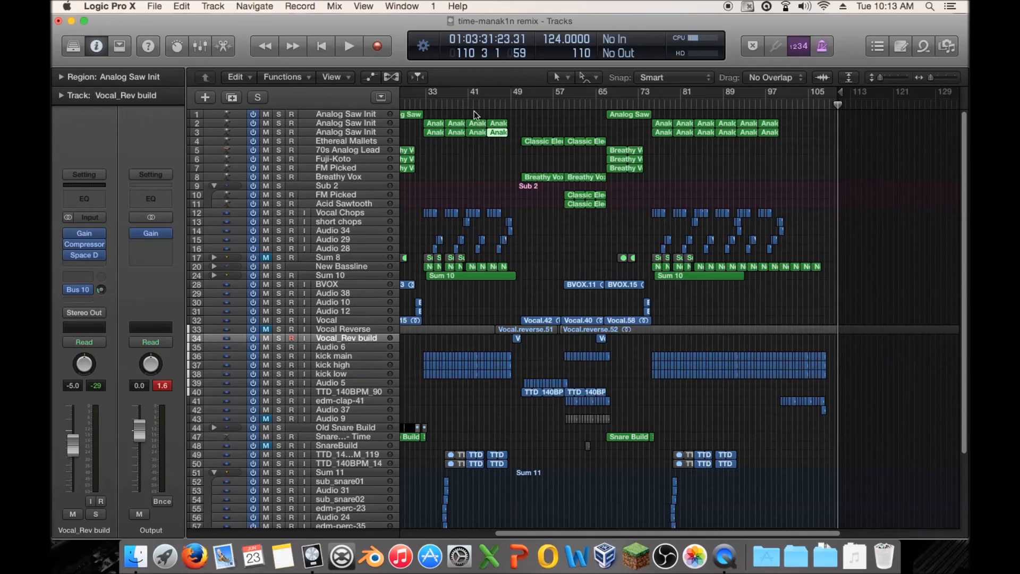
{"action": "key", "text": "space"}
{"action": "left_click", "coordinate": [484, 101]}
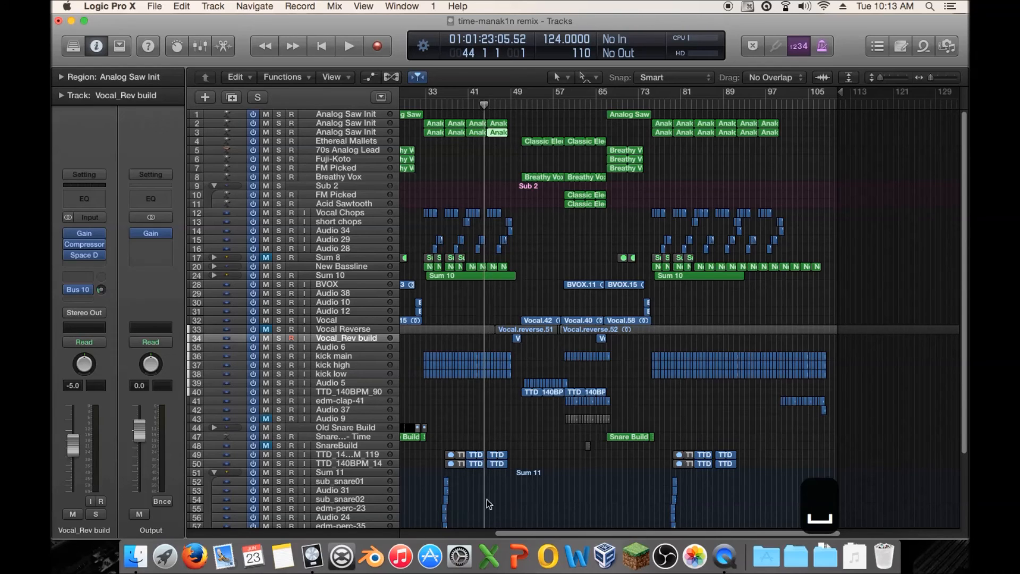
Step: Inspect the edm-crash-rvs-02 and Vocal_Rev build tracks and play the first verse up to bar 16 to check the reversed crash
{"action": "scroll", "coordinate": [455, 521], "scroll_direction": "left", "scroll_amount": 5}
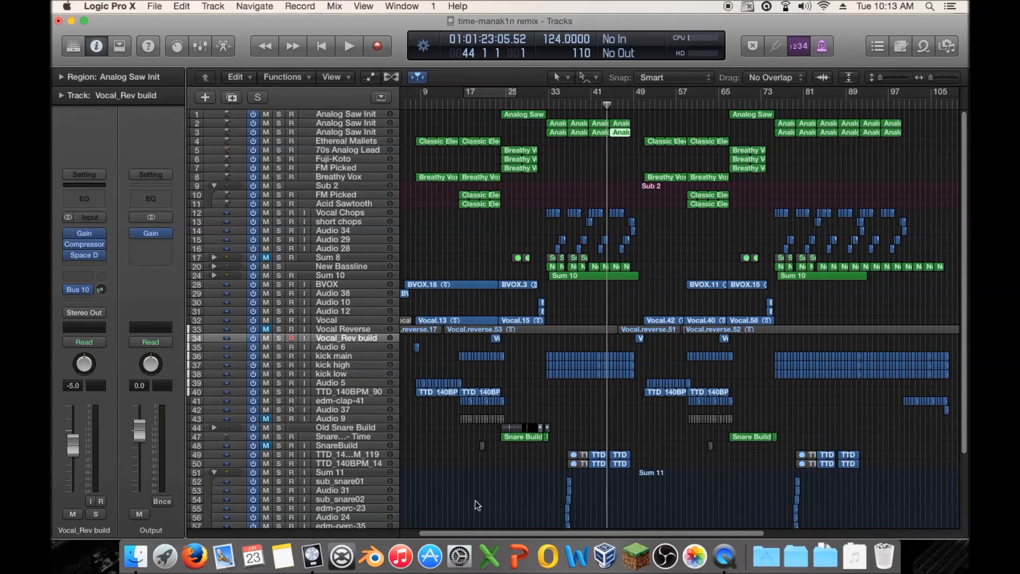
{"action": "scroll", "coordinate": [475, 500], "scroll_direction": "down", "scroll_amount": 5}
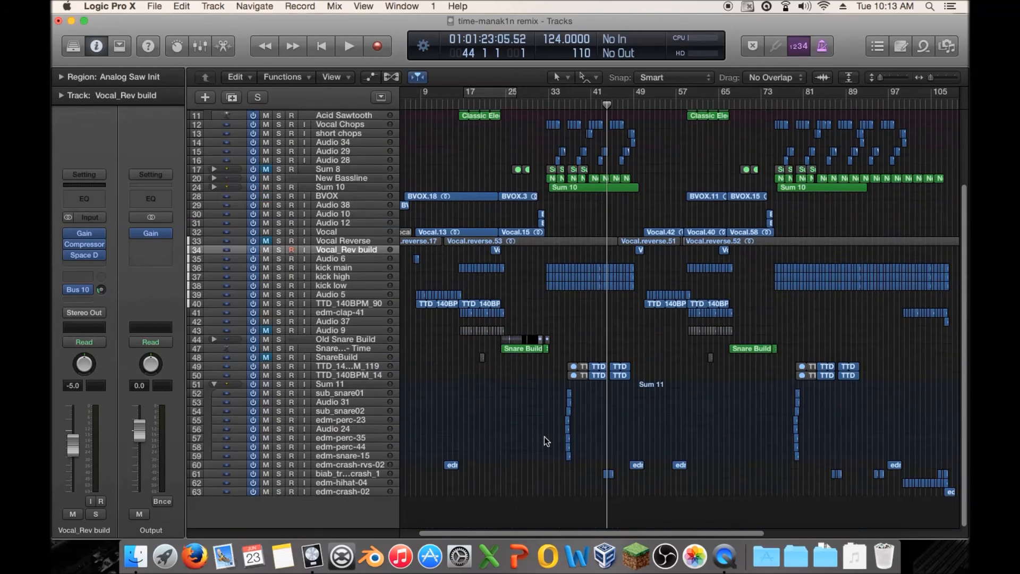
{"action": "left_click", "coordinate": [364, 467]}
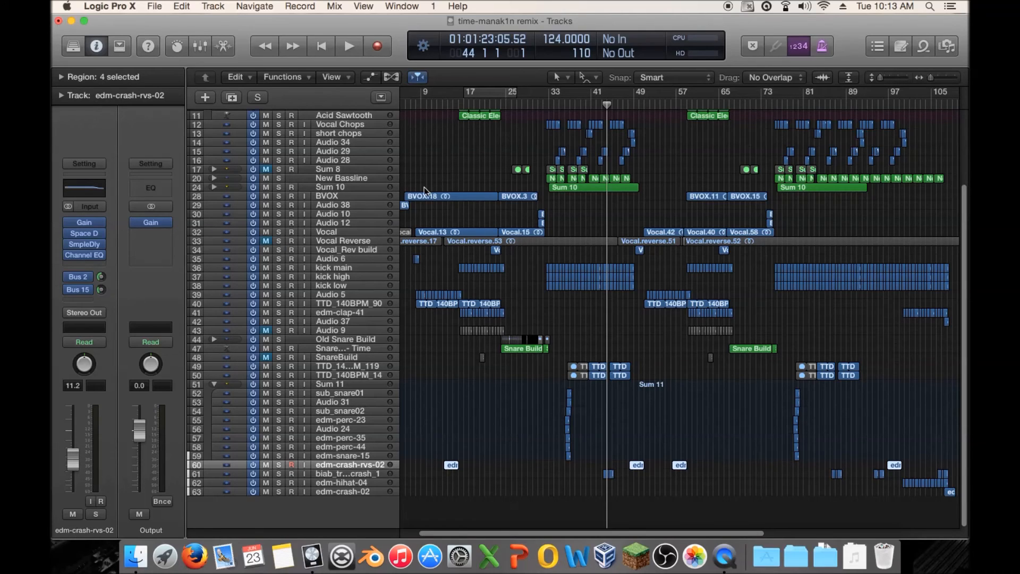
{"action": "left_click", "coordinate": [373, 249]}
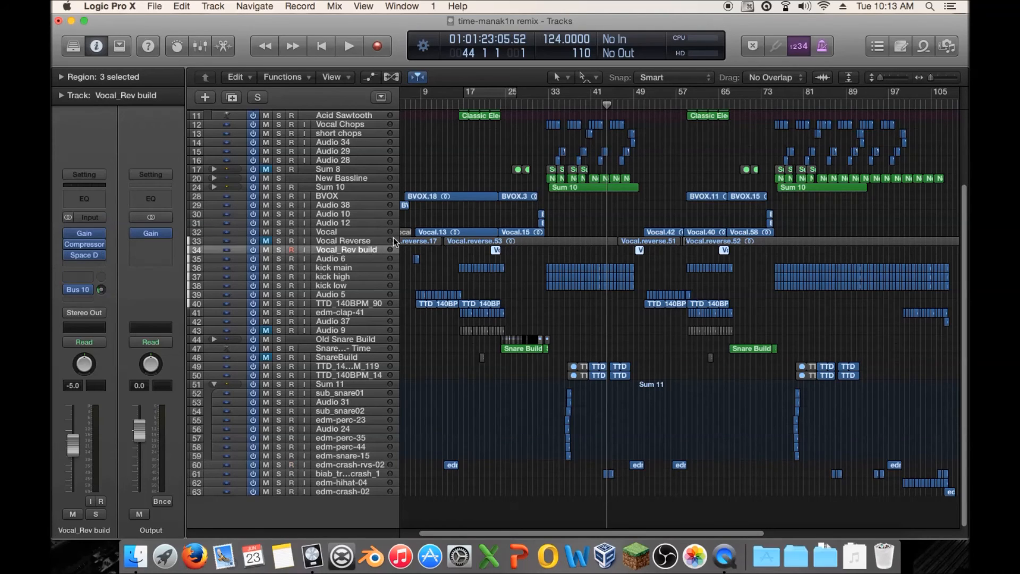
{"action": "double_click", "coordinate": [448, 105]}
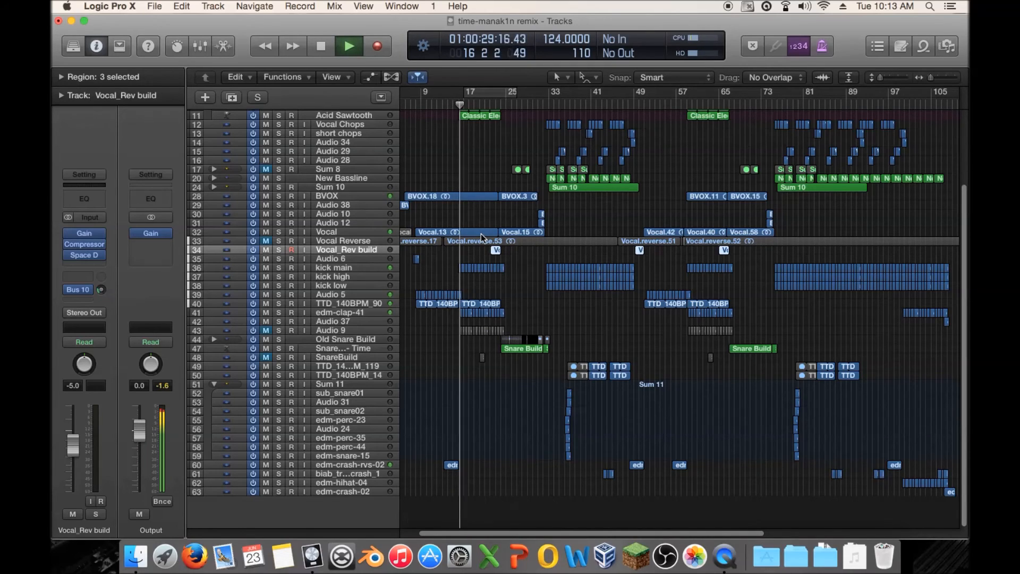
{"action": "key", "text": "space"}
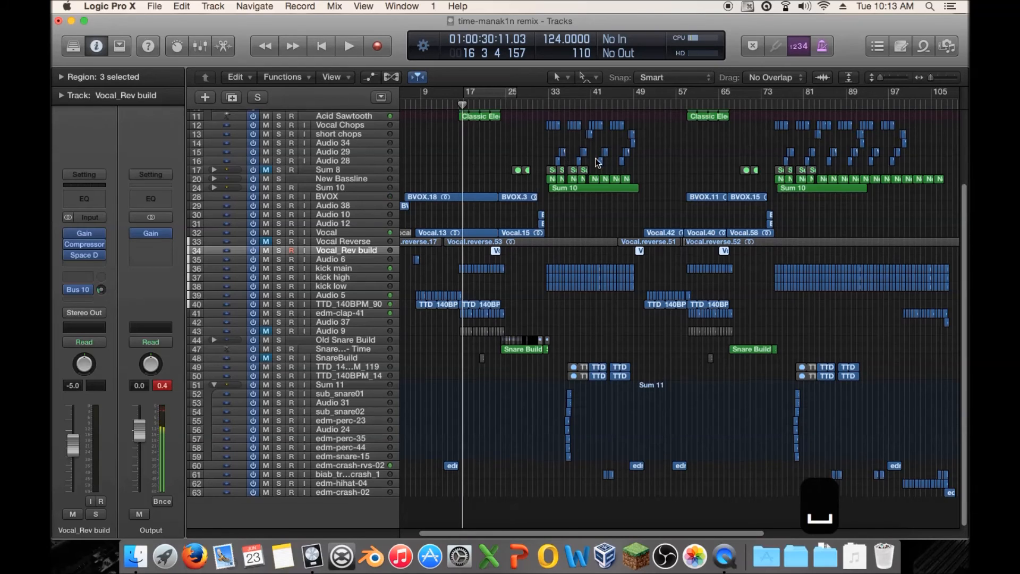
Step: Play the first drop's ending from 43 4 3 into the second verse, with its closing short chops and Audio 34 regions selected
{"action": "scroll", "coordinate": [598, 161], "scroll_direction": "up", "scroll_amount": 5}
{"action": "left_click", "coordinate": [607, 104]}
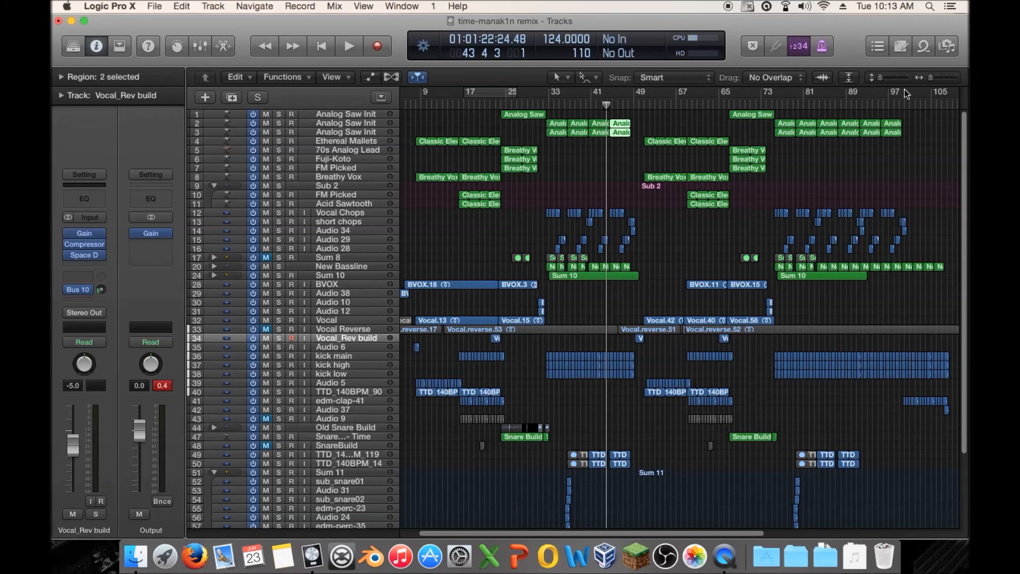
{"action": "left_click_drag", "start_coordinate": [926, 78], "coordinate": [939, 78]}
{"action": "left_click_drag", "start_coordinate": [734, 166], "coordinate": [733, 234]}
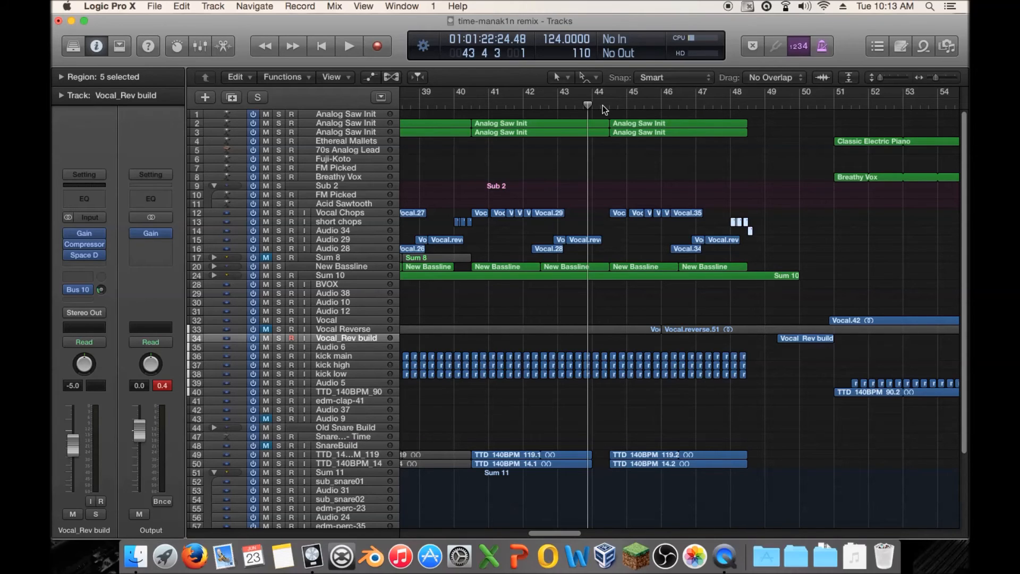
{"action": "key", "text": "space"}
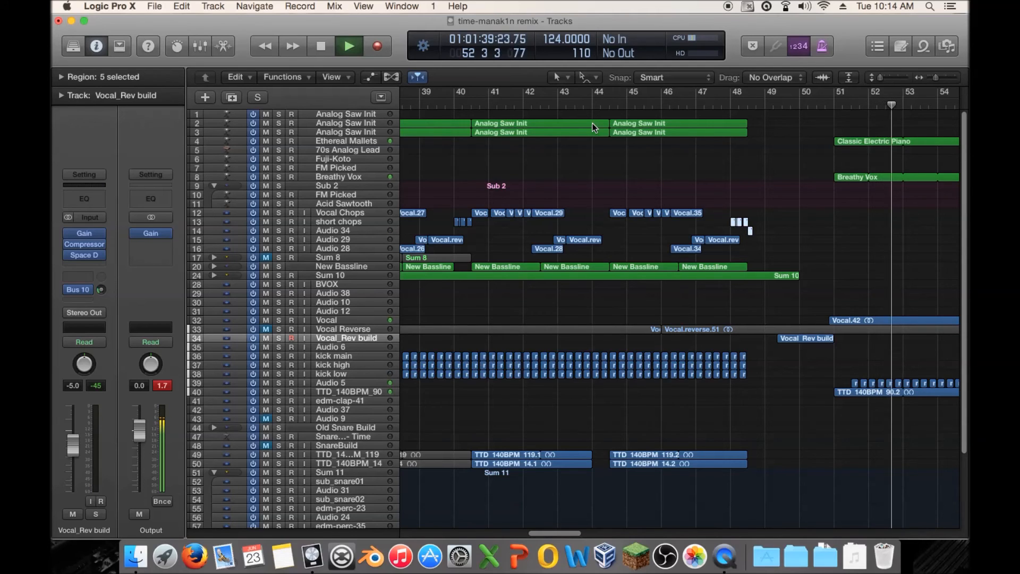
{"action": "key", "text": "space"}
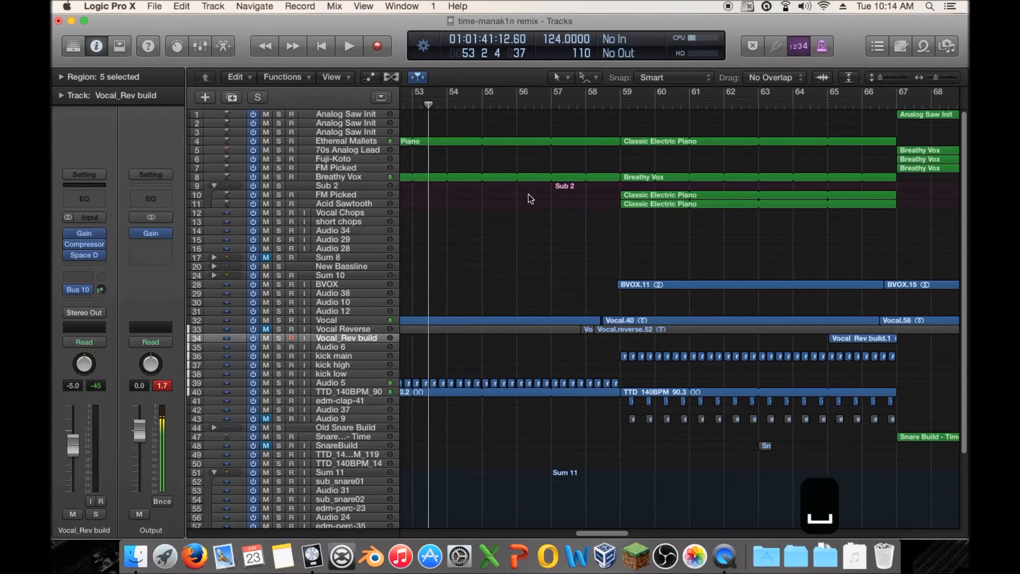
Step: Play the start of the first build from bar 24 and stop playback
{"action": "scroll", "coordinate": [526, 186], "scroll_direction": "left", "scroll_amount": 5}
{"action": "scroll", "coordinate": [566, 184], "scroll_direction": "left", "scroll_amount": 15}
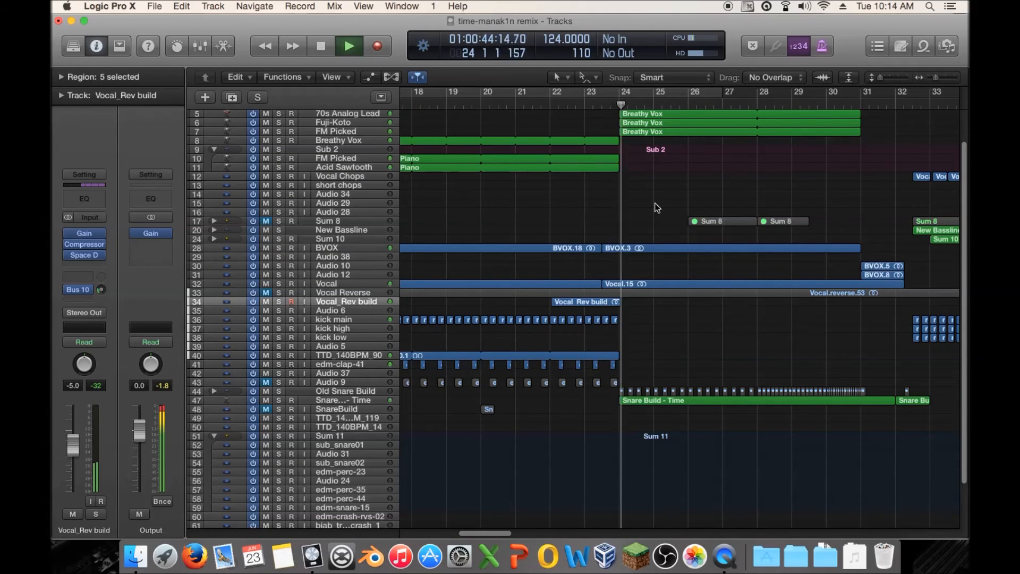
{"action": "key", "text": "space"}
Step: Set the gain of the Vocal_Rev build region just before bar 51 to -4.3 dB and play the transition into the second verse
{"action": "scroll", "coordinate": [646, 205], "scroll_direction": "right", "scroll_amount": 10}
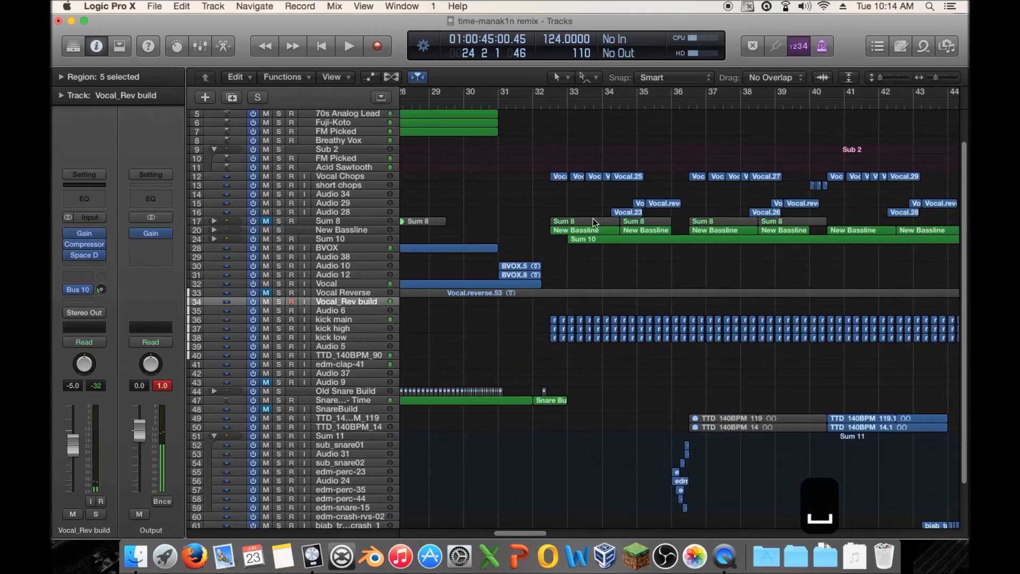
{"action": "scroll", "coordinate": [654, 218], "scroll_direction": "right", "scroll_amount": 12}
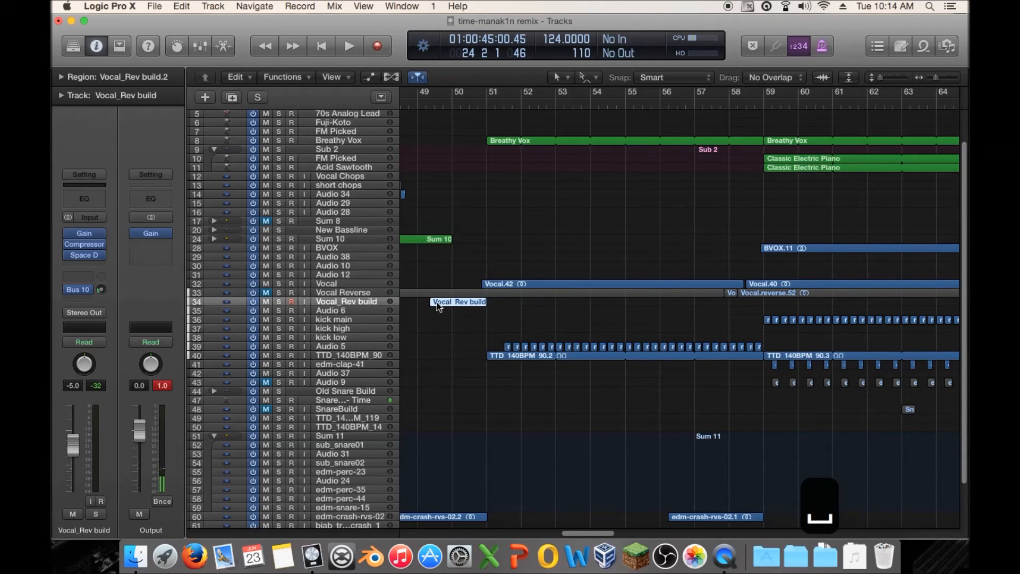
{"action": "left_click", "coordinate": [60, 78]}
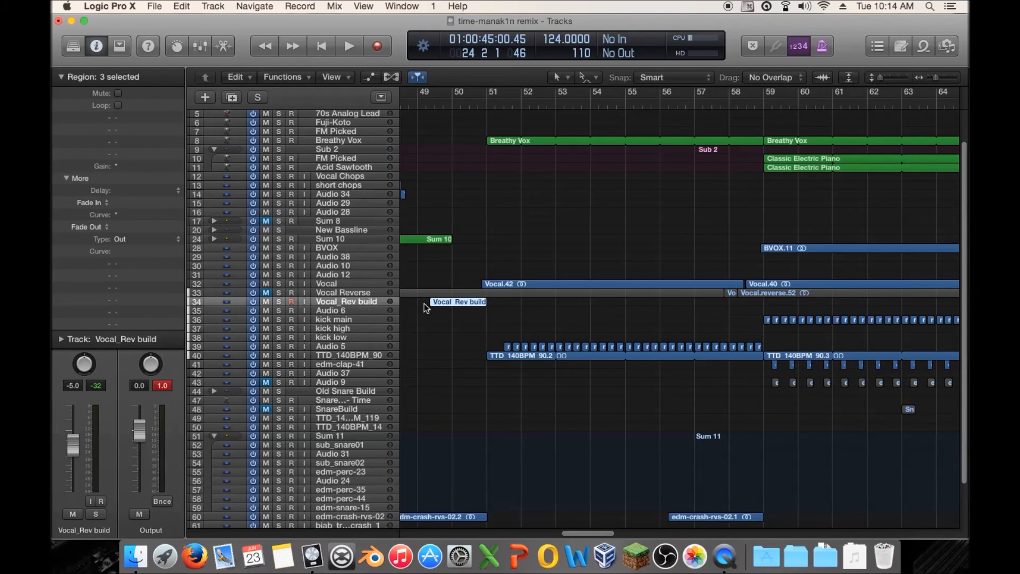
{"action": "left_click", "coordinate": [450, 303]}
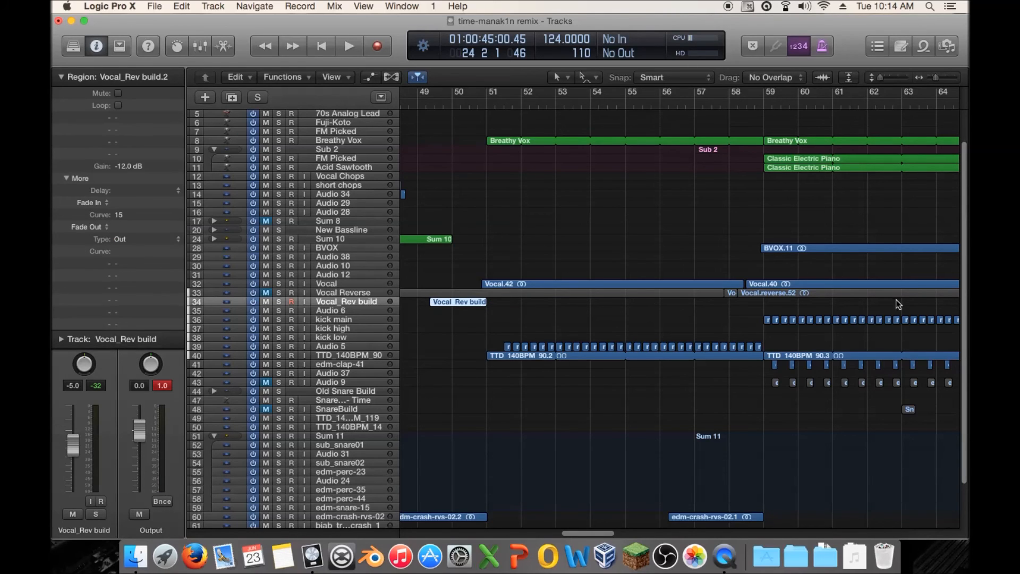
{"action": "key", "text": "z"}
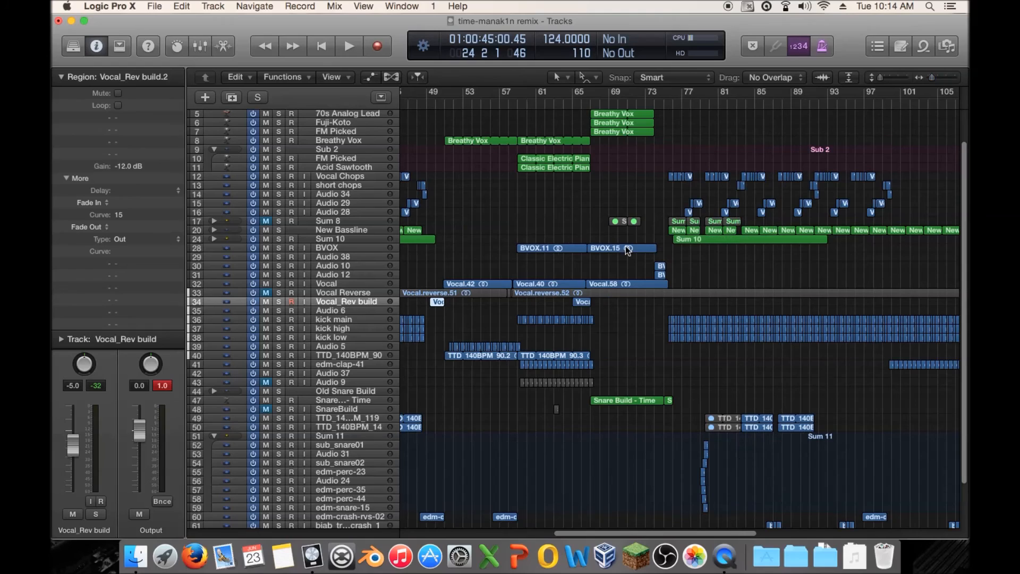
{"action": "left_click", "coordinate": [583, 301]}
{"action": "left_click", "coordinate": [437, 302]}
{"action": "scroll", "coordinate": [519, 148], "scroll_direction": "left", "scroll_amount": 5}
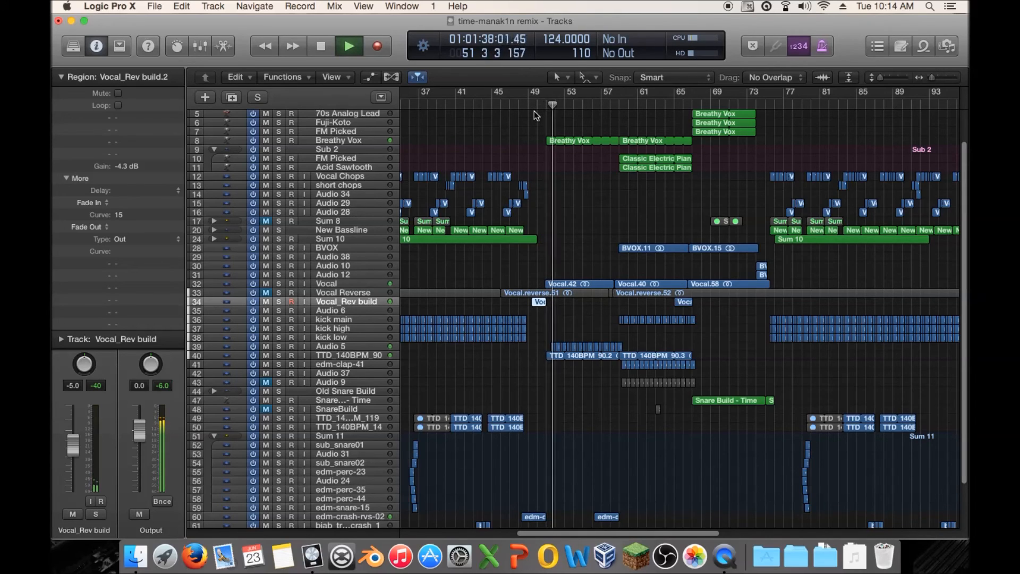
{"action": "left_click", "coordinate": [515, 106]}
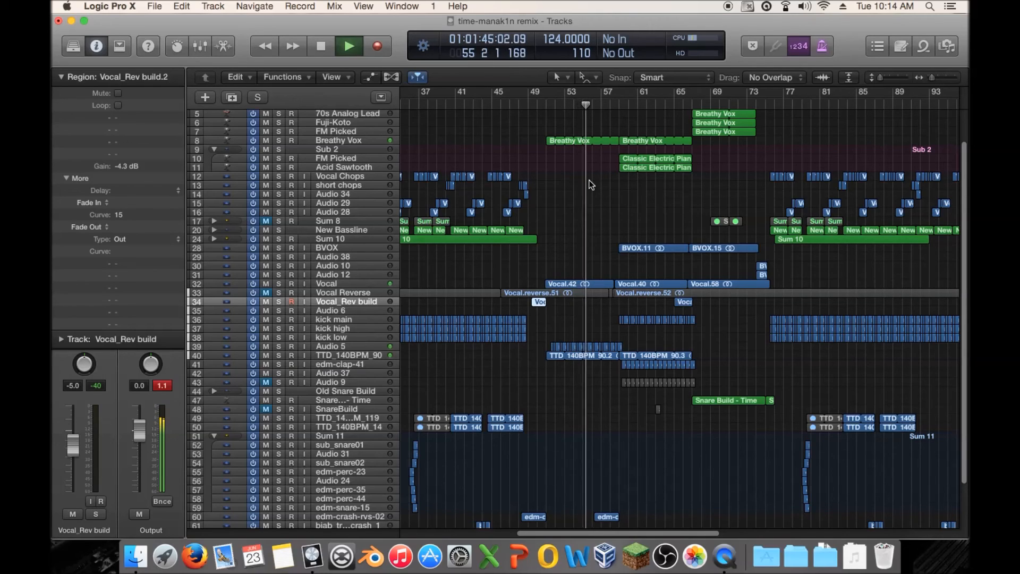
{"action": "key", "text": "space"}
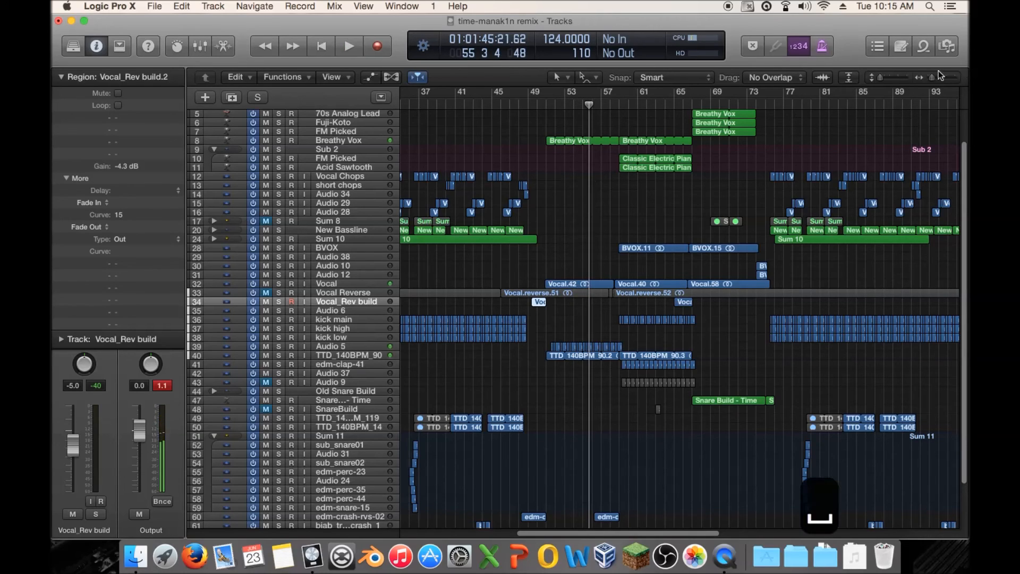
Step: Play the song's opening bar from the very start, stop, and move the playhead to 5 1 1 1
{"action": "left_click_drag", "start_coordinate": [933, 78], "coordinate": [930, 79]}
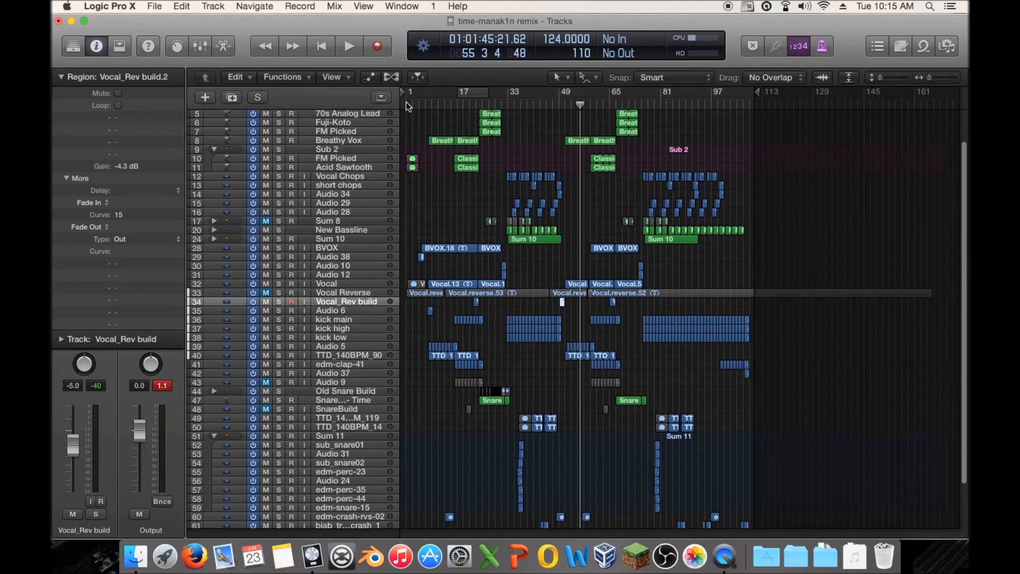
{"action": "key", "text": "Return"}
{"action": "key", "text": "space"}
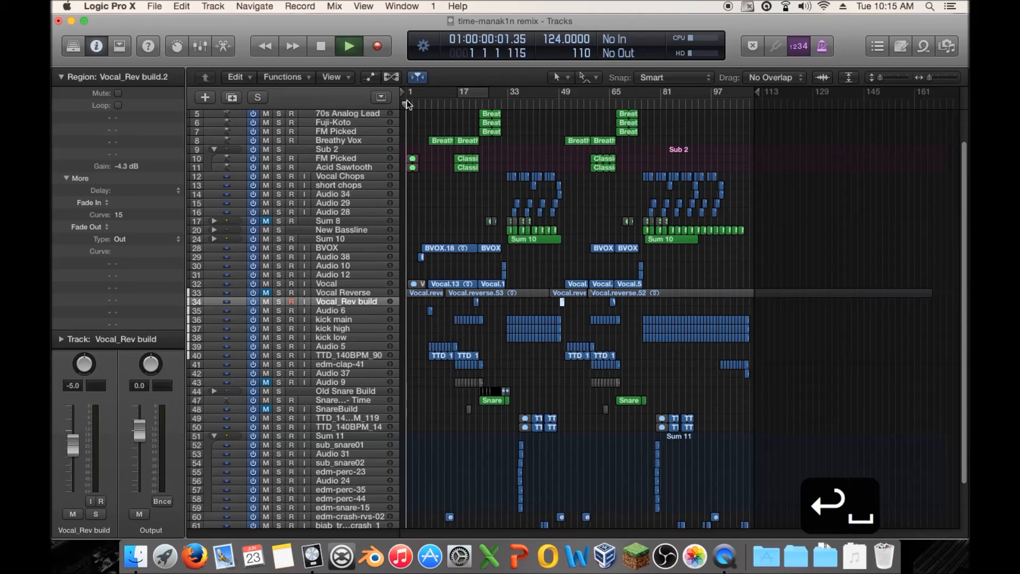
{"action": "key", "text": "space"}
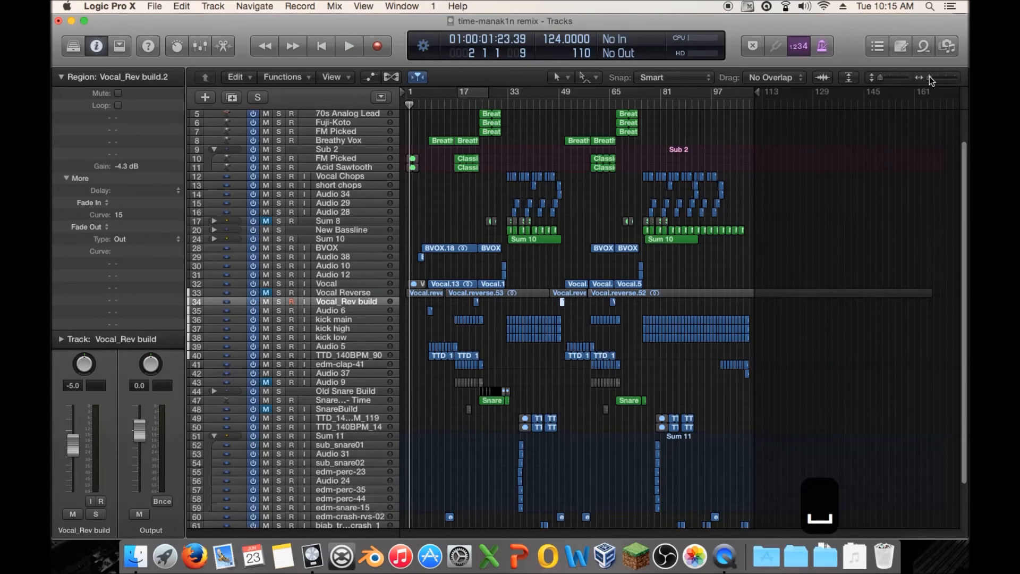
{"action": "left_click_drag", "start_coordinate": [930, 75], "coordinate": [932, 75]}
{"action": "scroll", "coordinate": [633, 142], "scroll_direction": "left", "scroll_amount": 5}
{"action": "left_click_drag", "start_coordinate": [439, 104], "coordinate": [426, 106]}
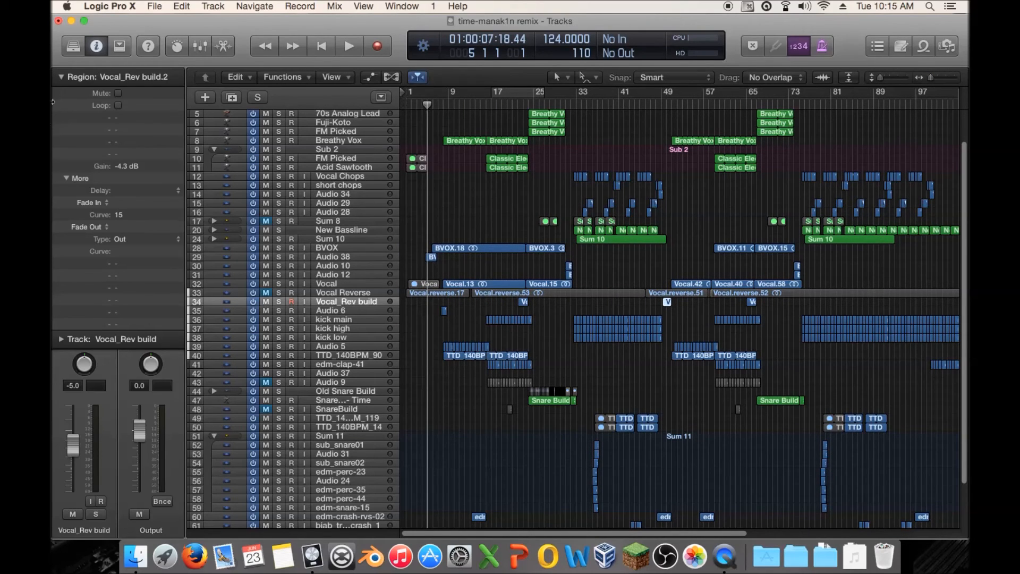
Step: Open the project's bounce settings from the Output channel strip, look over the range and format options, and close them
{"action": "left_click", "coordinate": [60, 77]}
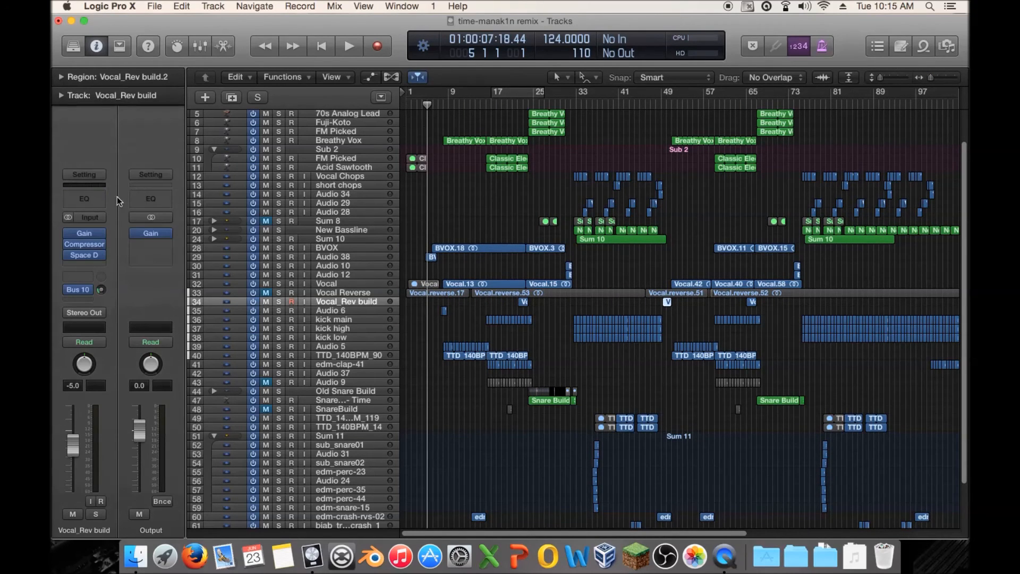
{"action": "left_click", "coordinate": [163, 501]}
{"action": "left_click_drag", "start_coordinate": [455, 80], "coordinate": [694, 193]}
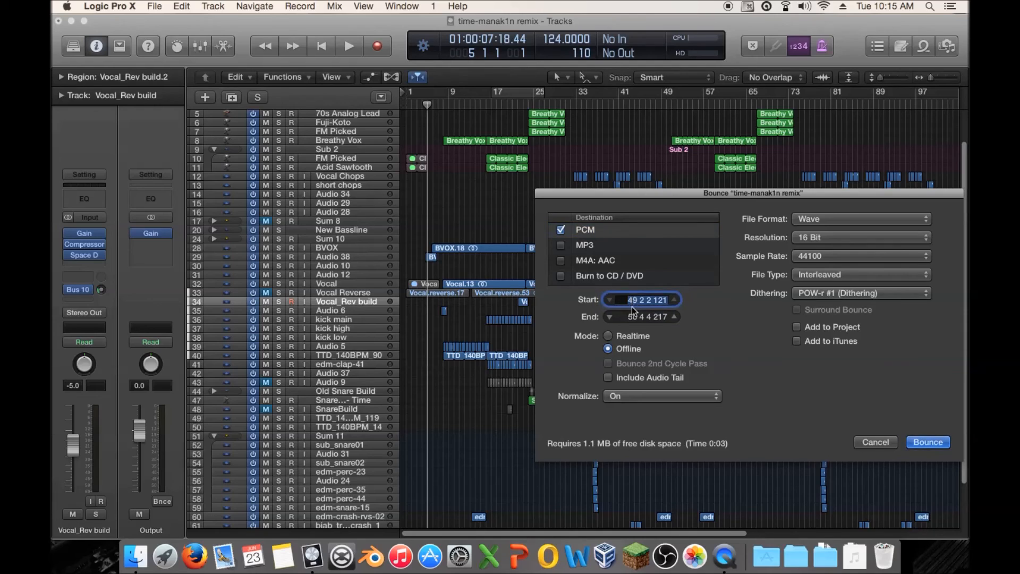
{"action": "left_click_drag", "start_coordinate": [787, 193], "coordinate": [504, 207]}
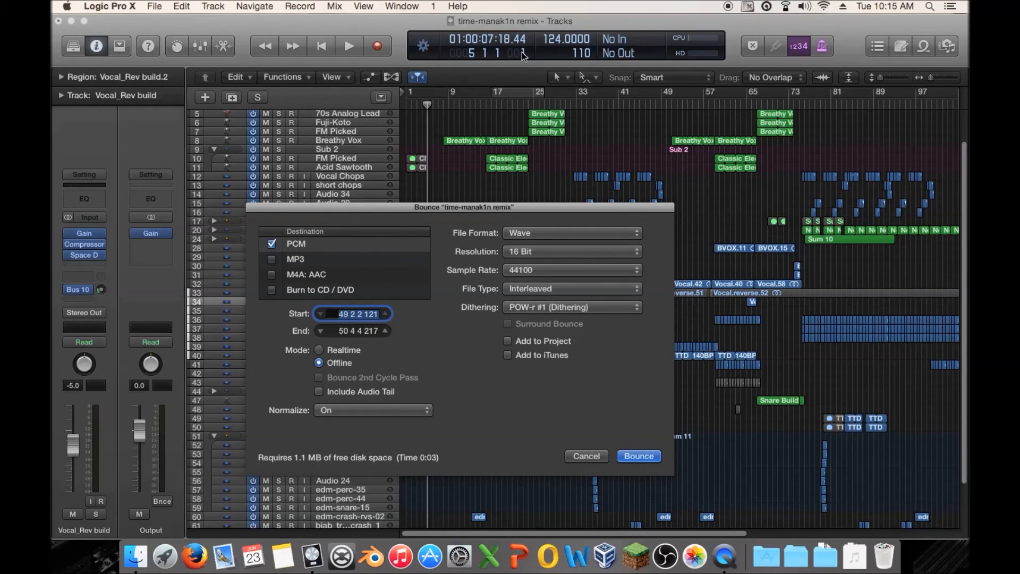
{"action": "left_click", "coordinate": [625, 456]}
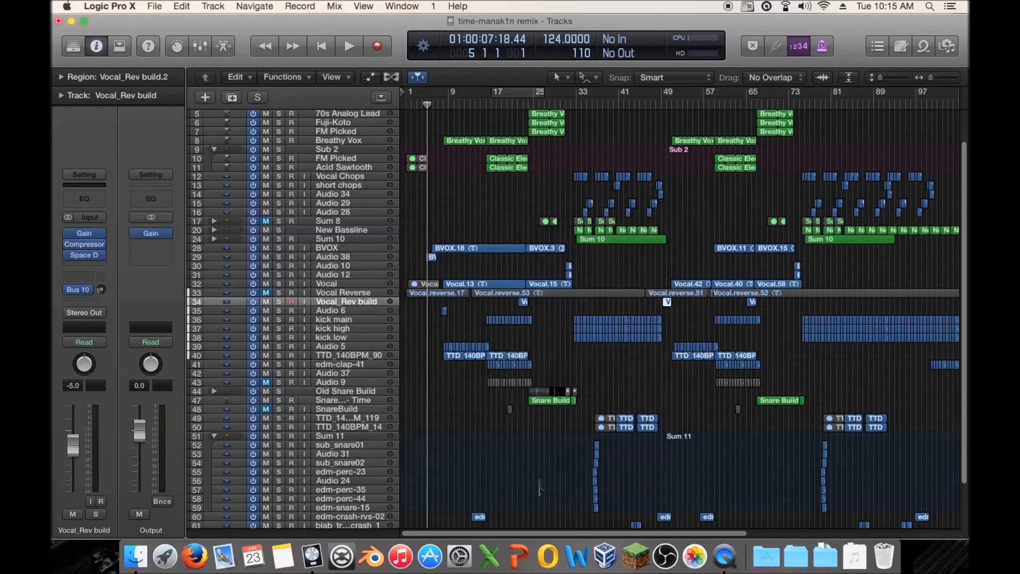
Step: Extend the start of the BVOX.reverse region on Audio 38 about one beat earlier and play it from 4 2 1
{"action": "left_click_drag", "start_coordinate": [548, 532], "coordinate": [652, 531]}
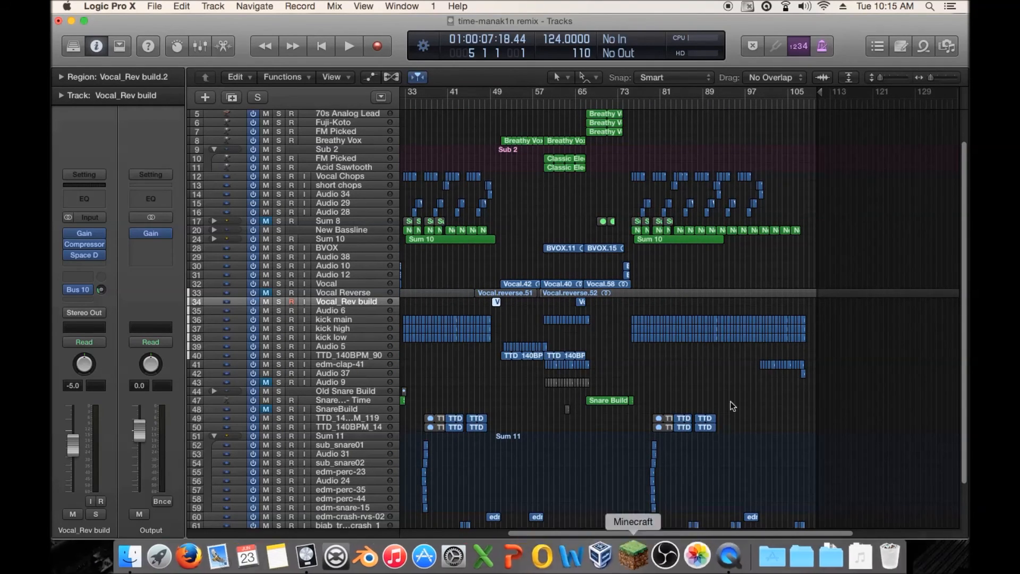
{"action": "left_click_drag", "start_coordinate": [622, 532], "coordinate": [472, 534]}
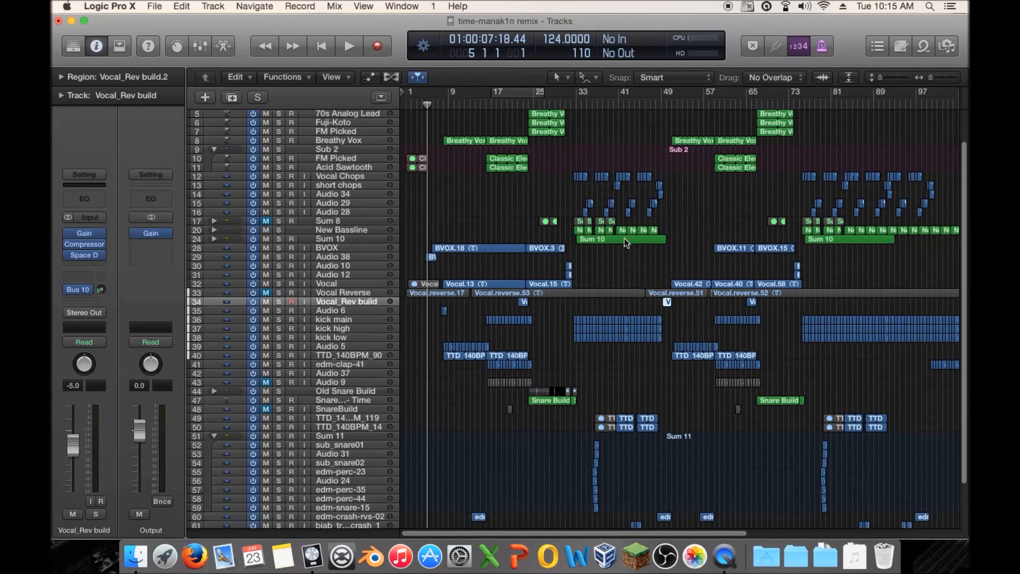
{"action": "left_click_drag", "start_coordinate": [931, 79], "coordinate": [935, 78]}
{"action": "scroll", "coordinate": [476, 189], "scroll_direction": "left", "scroll_amount": 10}
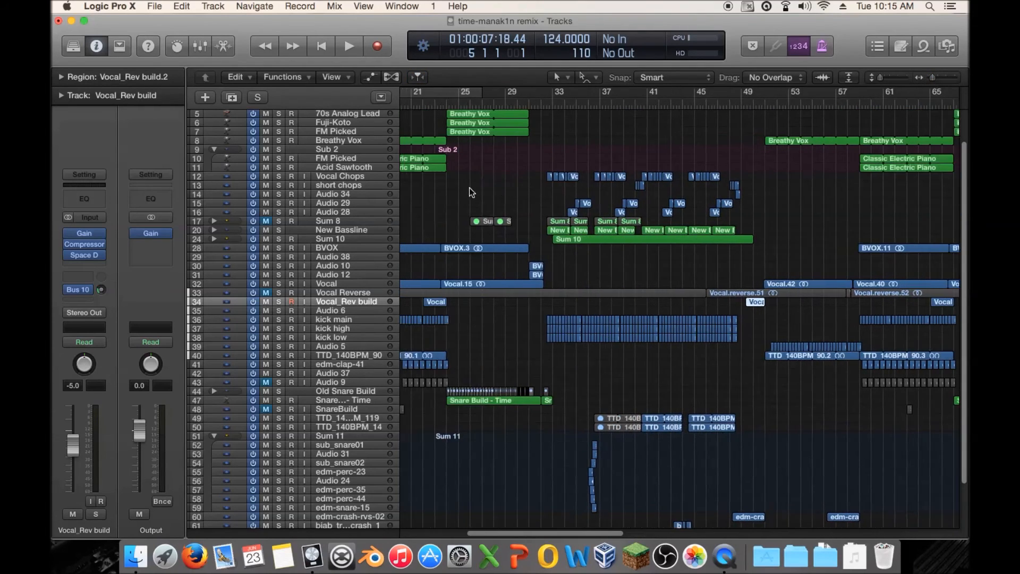
{"action": "left_click_drag", "start_coordinate": [451, 103], "coordinate": [448, 112]}
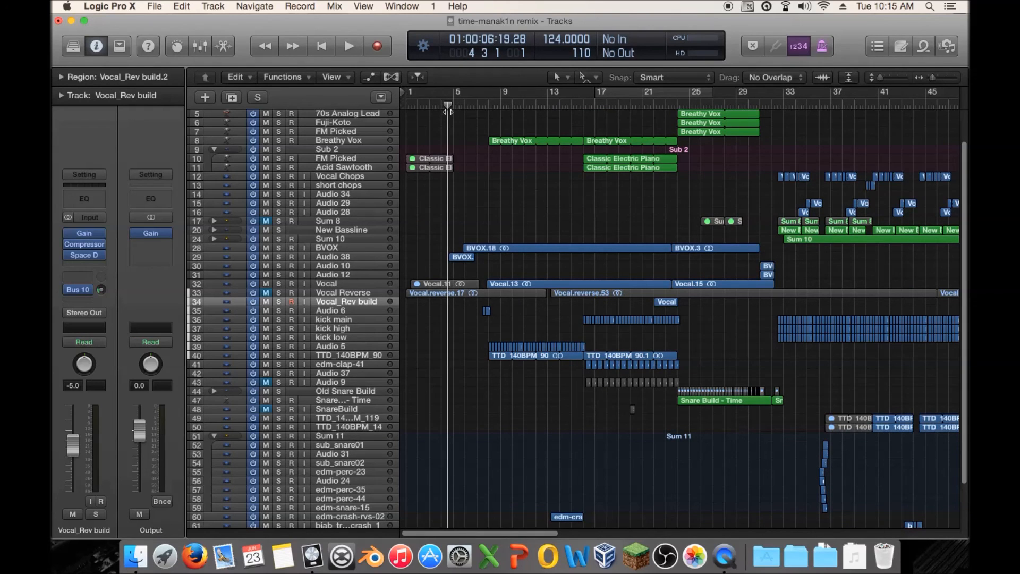
{"action": "left_click_drag", "start_coordinate": [934, 78], "coordinate": [944, 76]}
{"action": "left_click_drag", "start_coordinate": [488, 105], "coordinate": [464, 107]}
{"action": "left_click_drag", "start_coordinate": [955, 75], "coordinate": [892, 72]}
{"action": "scroll", "coordinate": [722, 148], "scroll_direction": "up", "scroll_amount": 3}
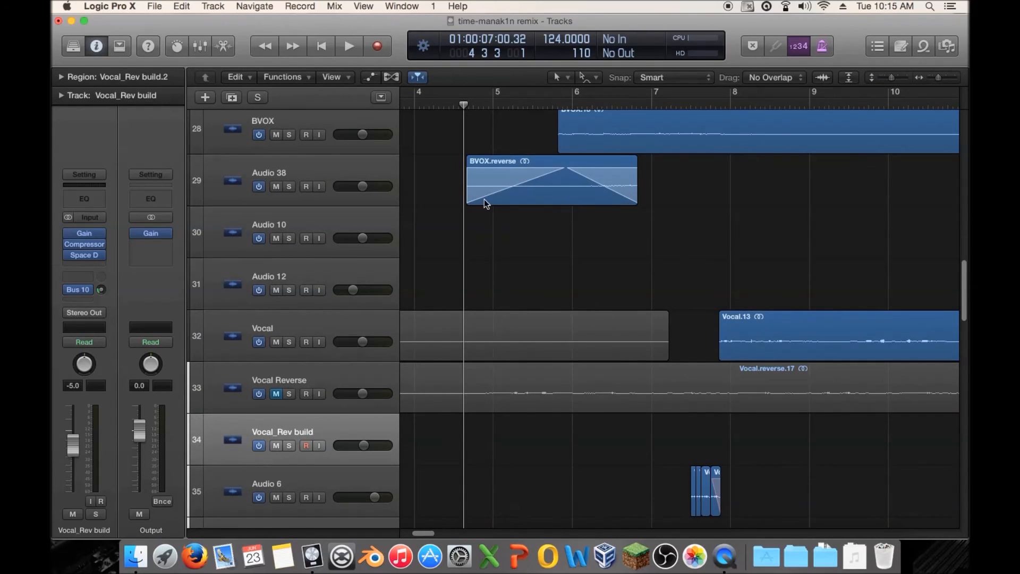
{"action": "left_click_drag", "start_coordinate": [470, 200], "coordinate": [446, 200]}
{"action": "left_click", "coordinate": [434, 105]}
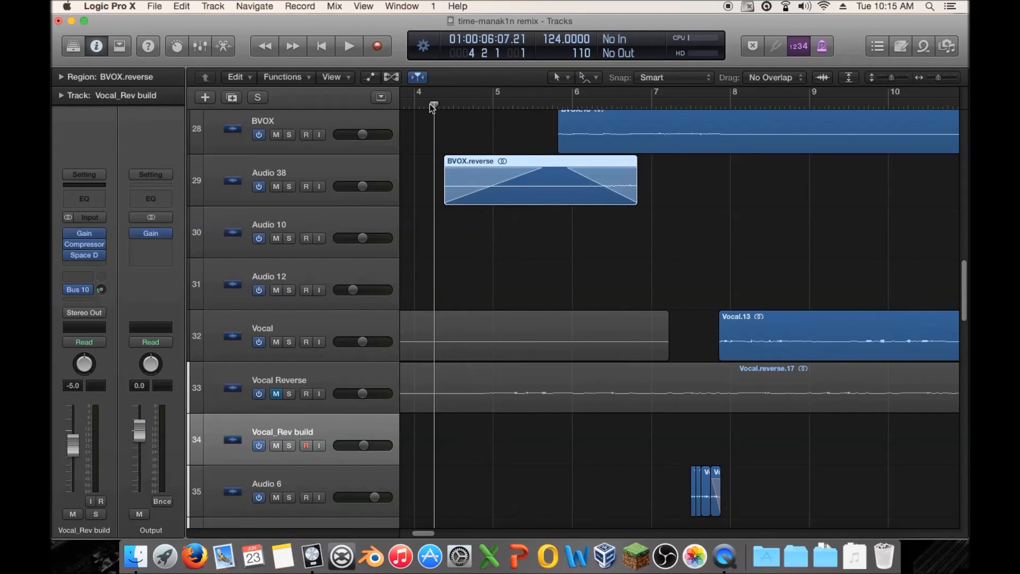
{"action": "key", "text": "space"}
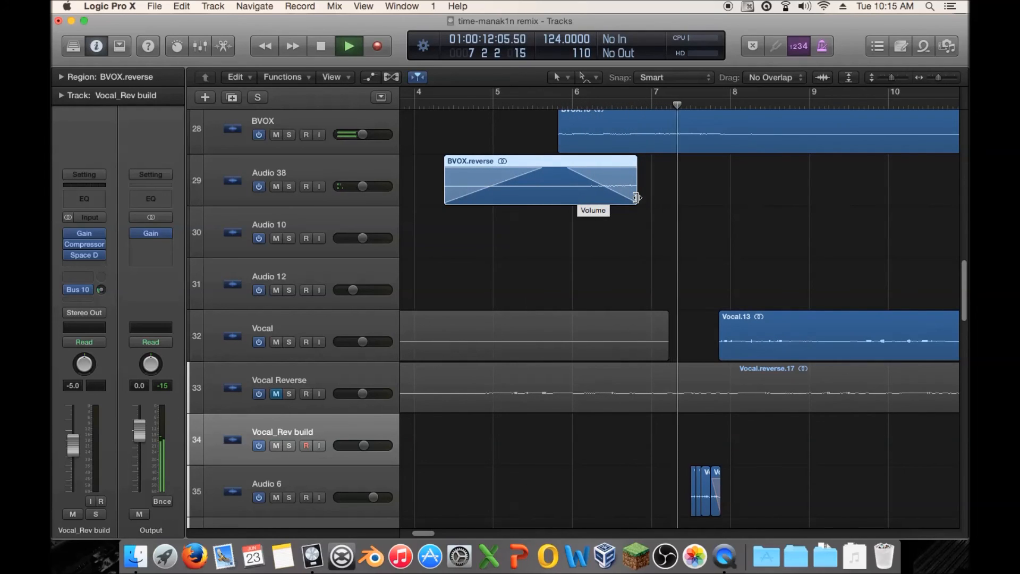
{"action": "key", "text": "space"}
Step: Move the BVOX.reverse region on Audio 38 to start at 4 3 1 and place the playhead at its start
{"action": "mouse_move", "coordinate": [576, 187]}
{"action": "left_mouse_down"}
{"action": "mouse_move", "coordinate": [592, 191]}
{"action": "mouse_move", "coordinate": [578, 190]}
{"action": "left_mouse_up"}
{"action": "left_click", "coordinate": [445, 106]}
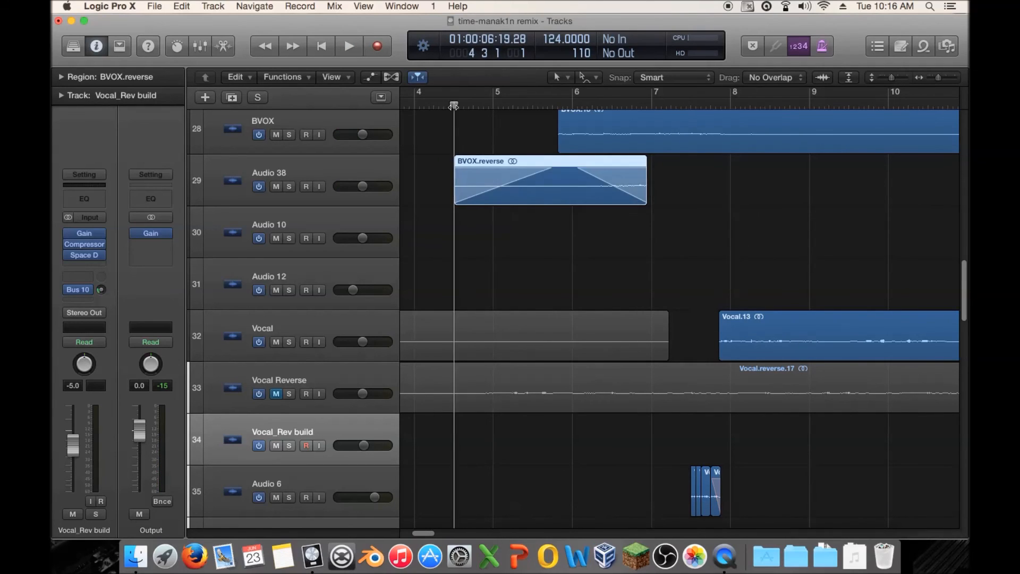
{"action": "scroll", "coordinate": [465, 136], "scroll_direction": "up", "scroll_amount": 10}
{"action": "scroll", "coordinate": [466, 137], "scroll_direction": "down", "scroll_amount": 8}
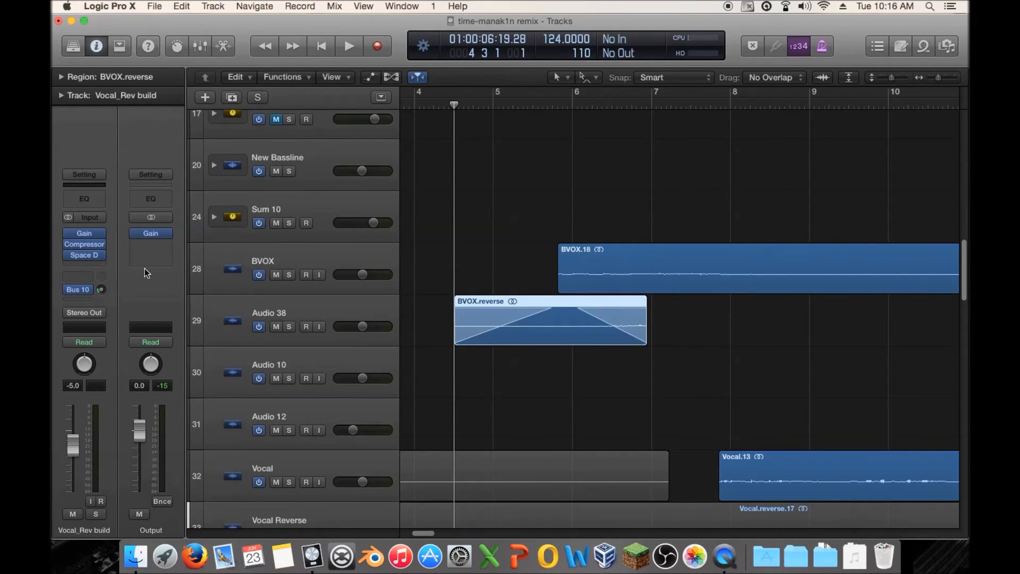
Step: Lengthen the BVOX.reverse region's fade-out to 2193 and play it from 4 3 1 into the first verse
{"action": "left_click", "coordinate": [60, 77]}
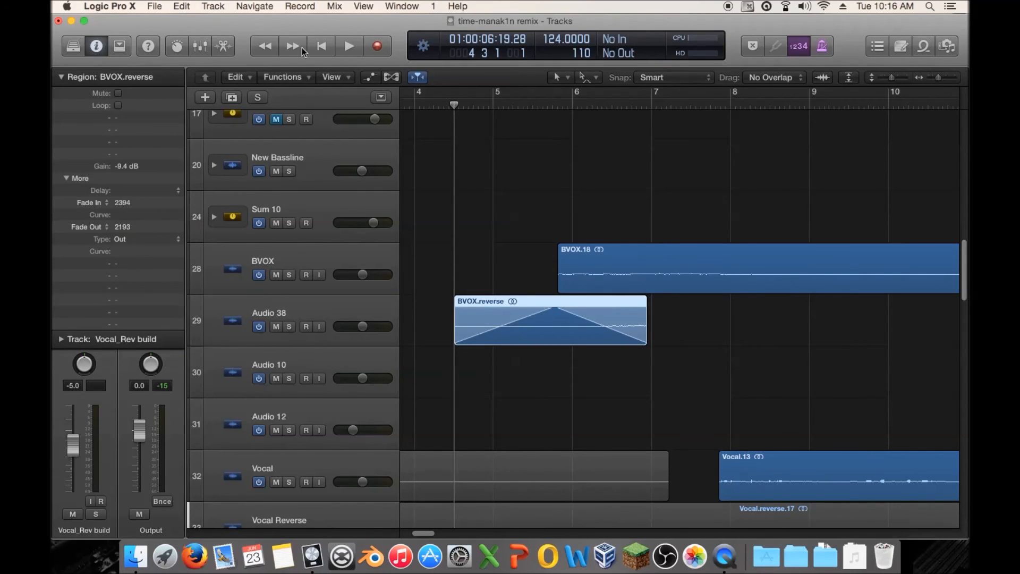
{"action": "key", "text": "space"}
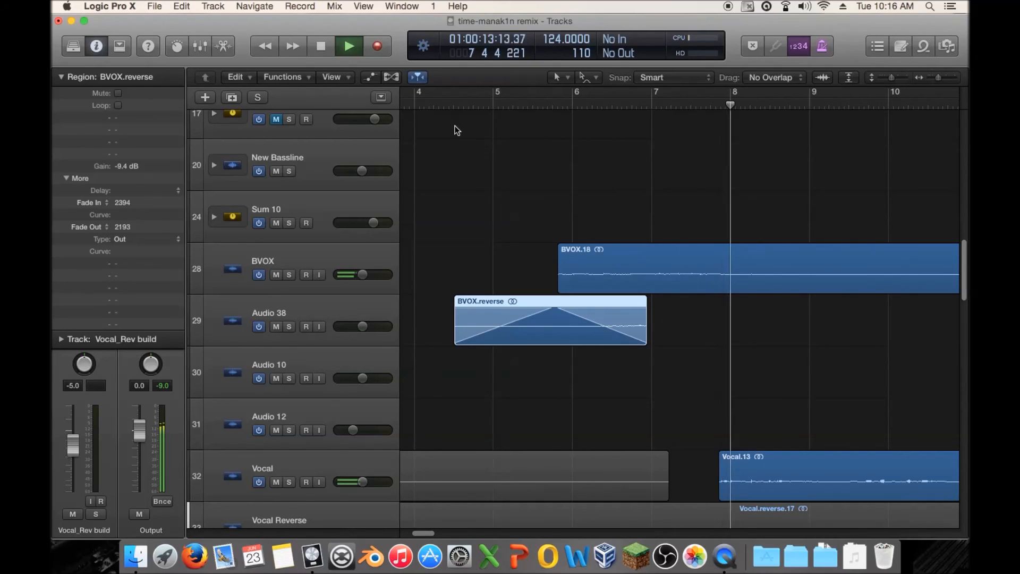
{"action": "left_click", "coordinate": [60, 77]}
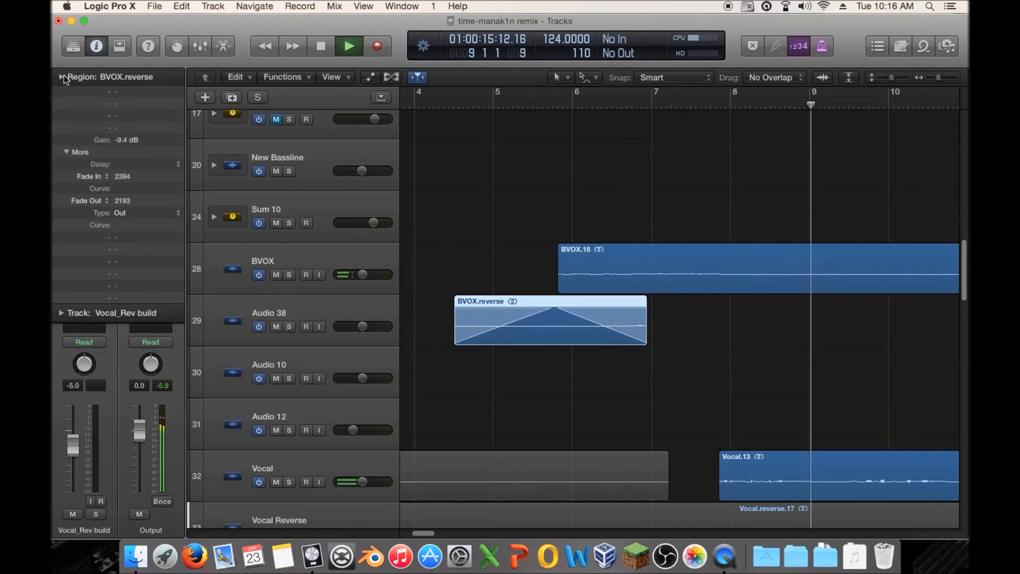
{"action": "key", "text": "space"}
Step: Duplicate the Audio 38 track and copy BVOX.reverse onto the new track, starting where the original's fade-out begins
{"action": "left_click", "coordinate": [293, 325]}
{"action": "left_click", "coordinate": [289, 327]}
{"action": "left_click", "coordinate": [247, 302]}
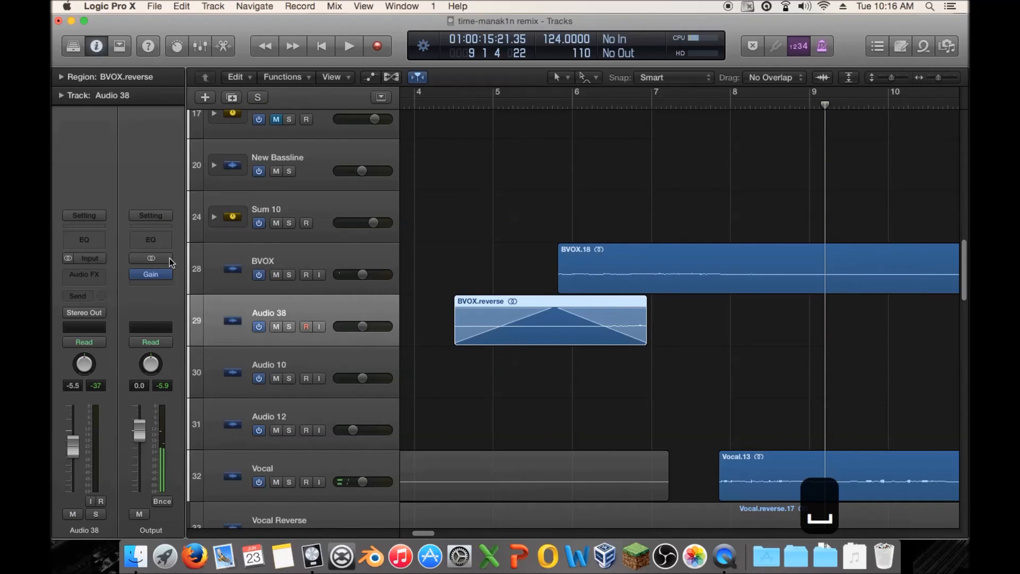
{"action": "left_click", "coordinate": [232, 96]}
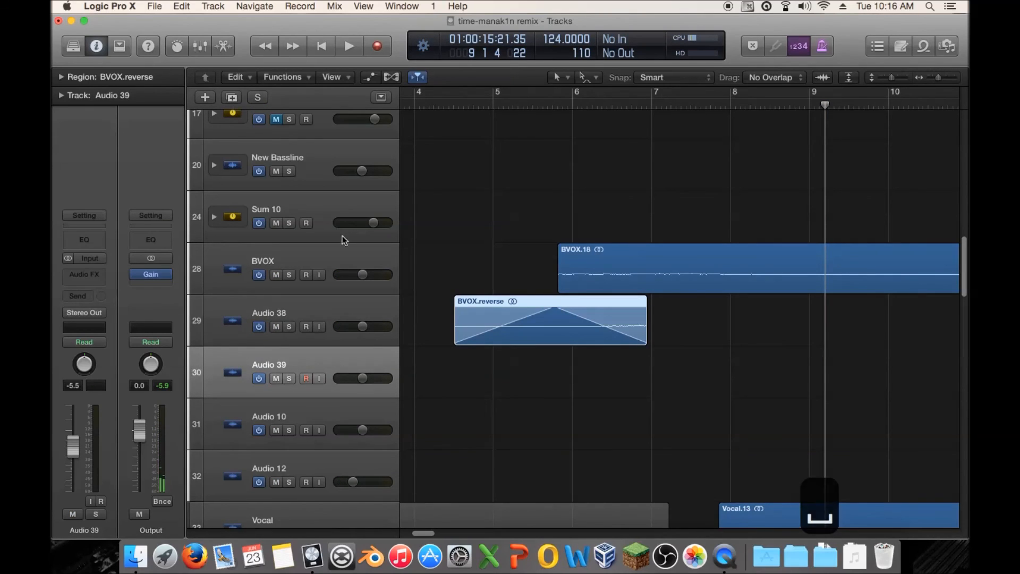
{"action": "left_click_drag", "start_coordinate": [530, 336], "coordinate": [625, 375]}
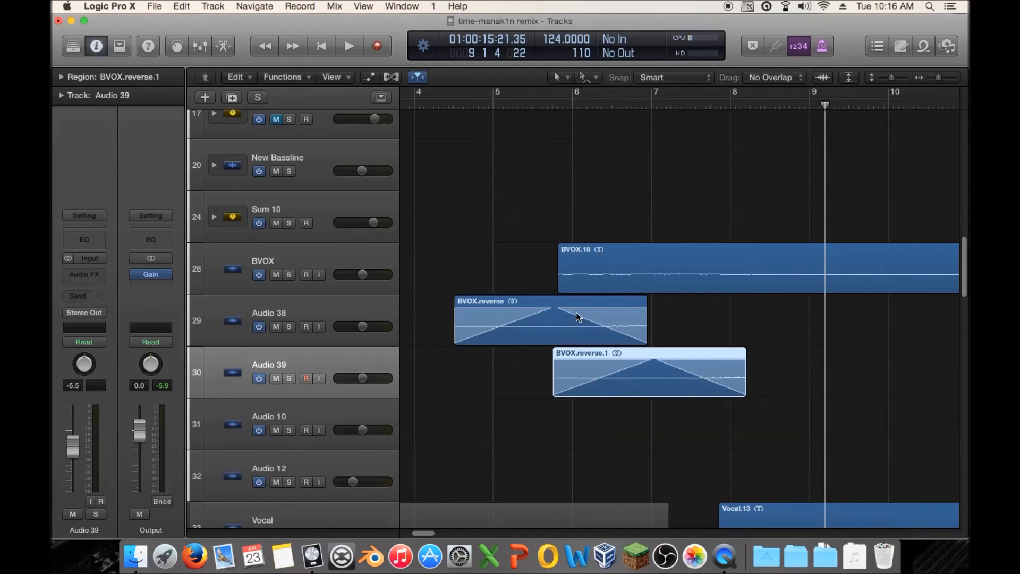
Step: Lower the Audio 39 track's volume to -10.0 dB and check the overlapping reversed vocals through playback
{"action": "double_click", "coordinate": [429, 105]}
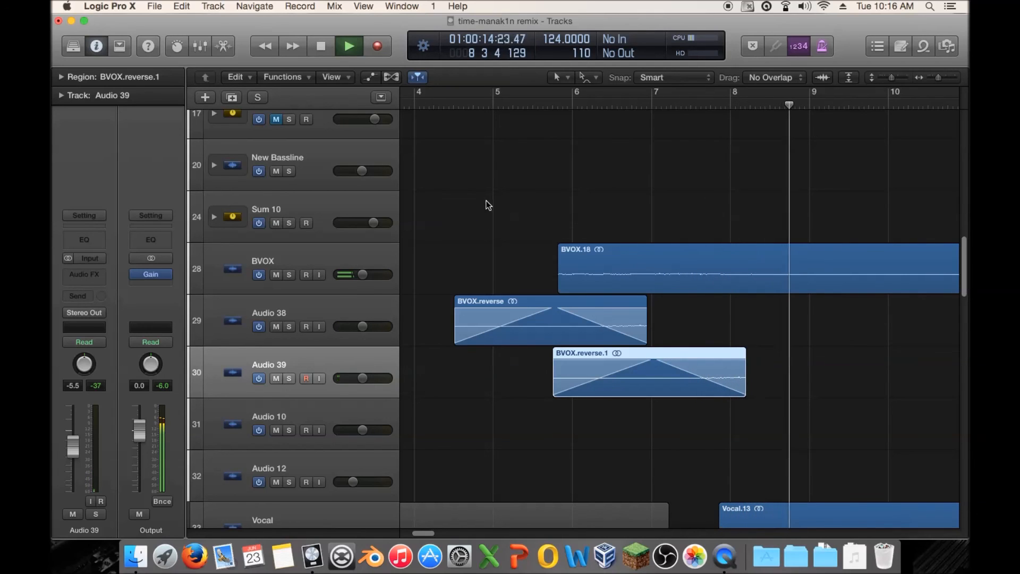
{"action": "key", "text": "space"}
{"action": "left_click_drag", "start_coordinate": [355, 382], "coordinate": [352, 382]}
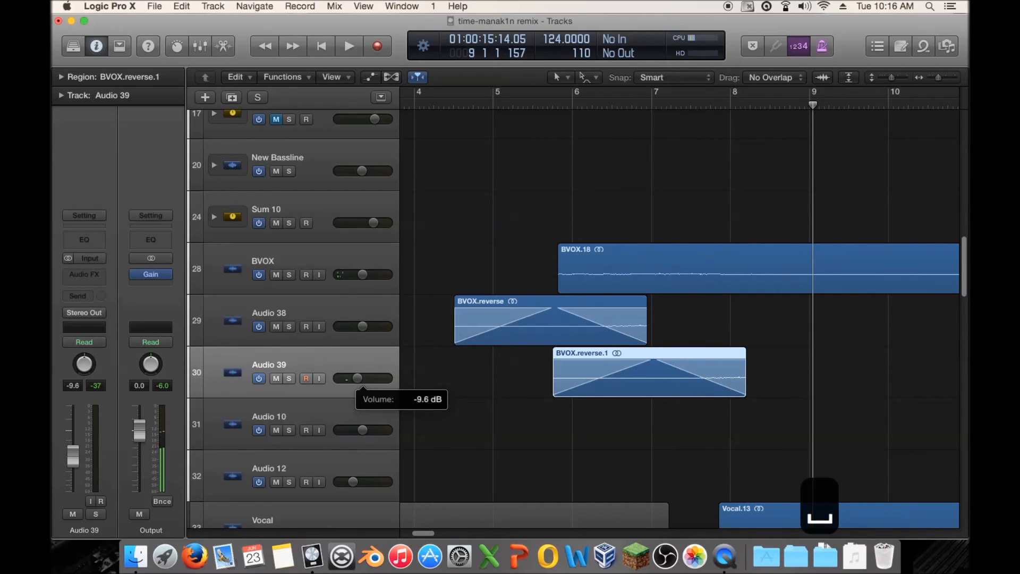
{"action": "double_click", "coordinate": [541, 105]}
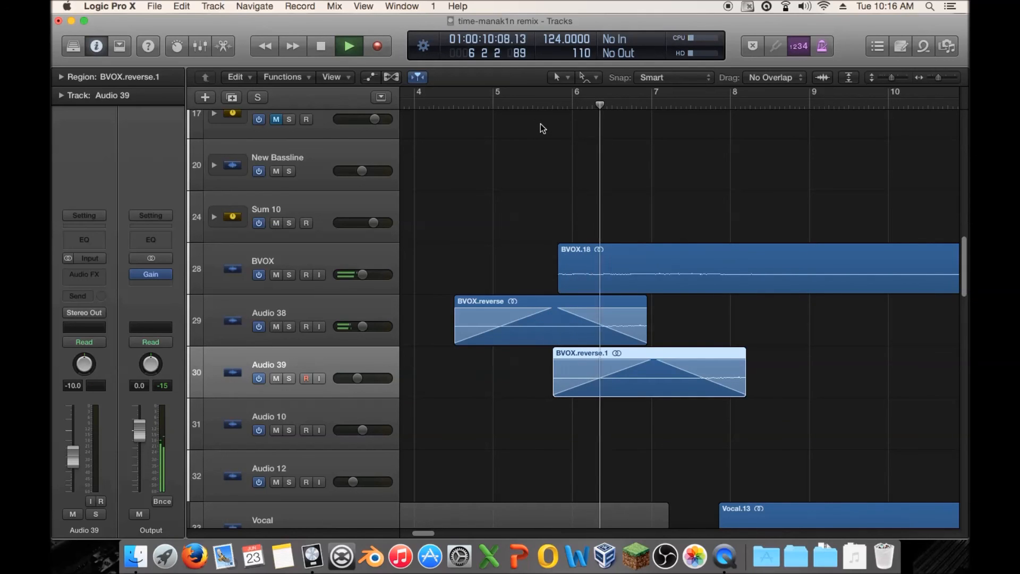
Step: Raise the Audio 39 track's volume to -7.0 dB during playback, then stop the playback
{"action": "left_click_drag", "start_coordinate": [350, 398], "coordinate": [354, 390]}
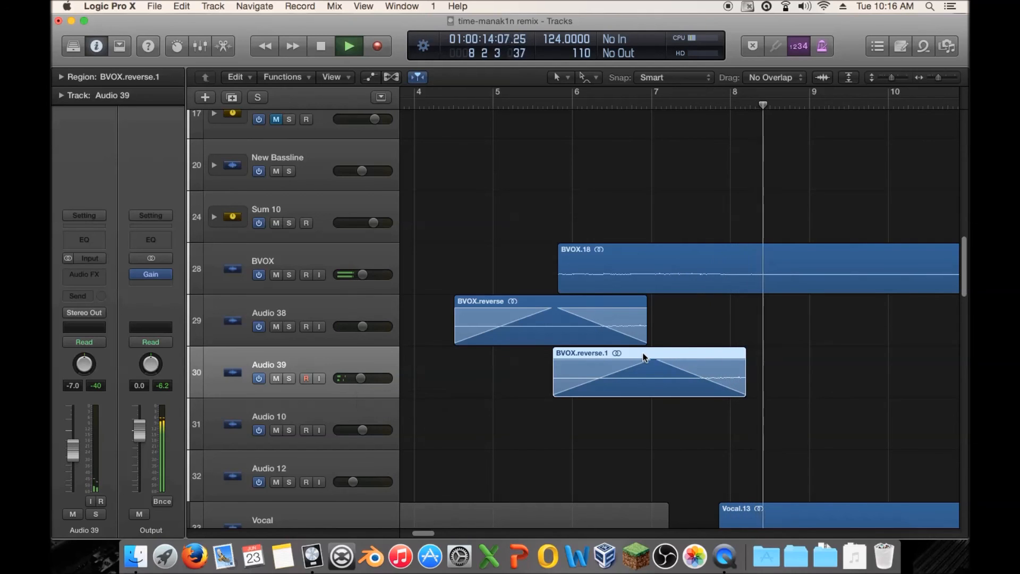
{"action": "key", "text": "space"}
Step: Review the whole arrangement across all tracks from start to end and move the playhead back to 4 1 1 1
{"action": "left_click_drag", "start_coordinate": [937, 79], "coordinate": [933, 79]}
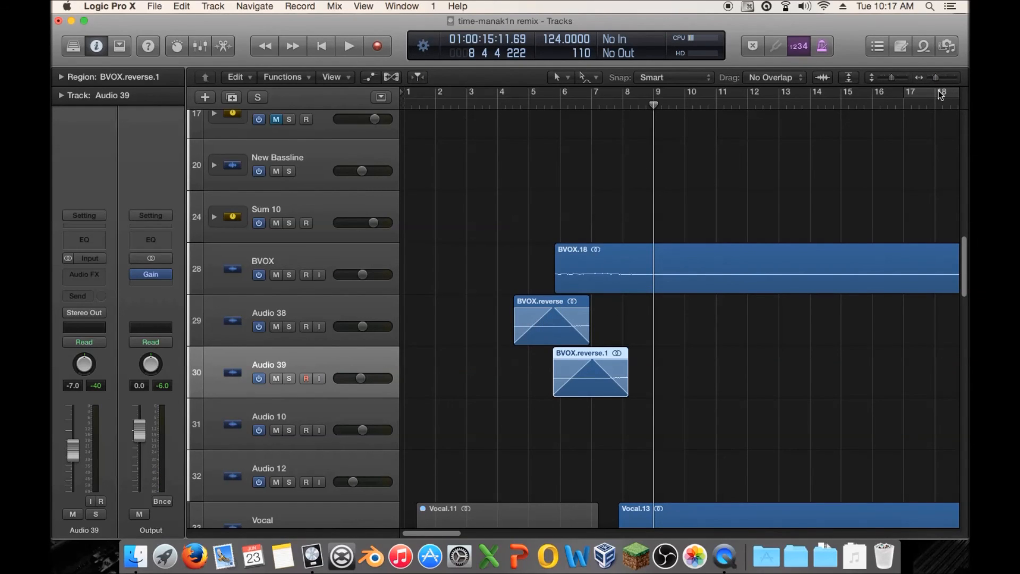
{"action": "mouse_move", "coordinate": [935, 78]}
{"action": "left_mouse_down"}
{"action": "mouse_move", "coordinate": [886, 79]}
{"action": "mouse_move", "coordinate": [930, 78]}
{"action": "left_mouse_up"}
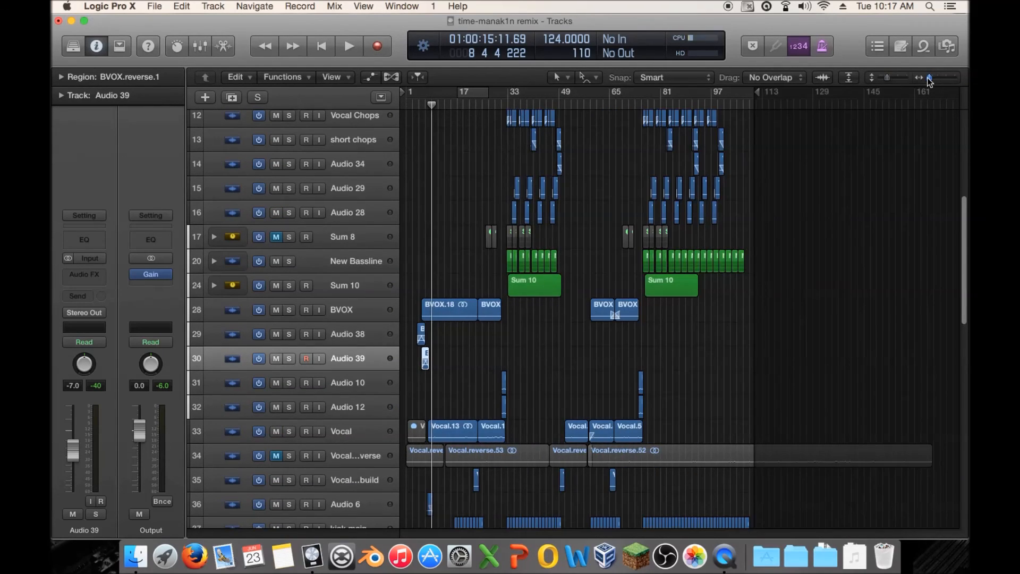
{"action": "scroll", "coordinate": [569, 247], "scroll_direction": "up", "scroll_amount": 5}
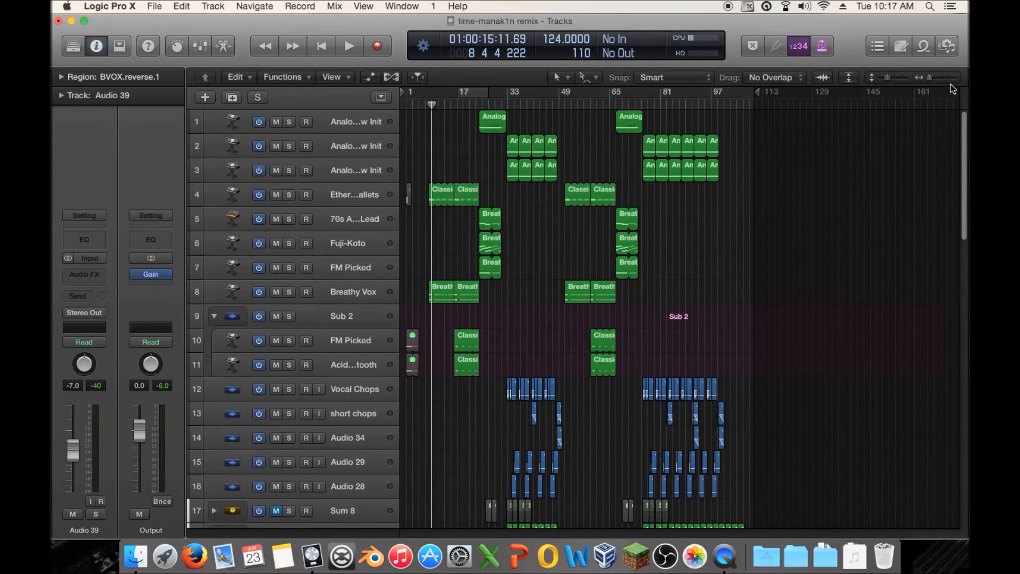
{"action": "left_click_drag", "start_coordinate": [886, 79], "coordinate": [877, 81]}
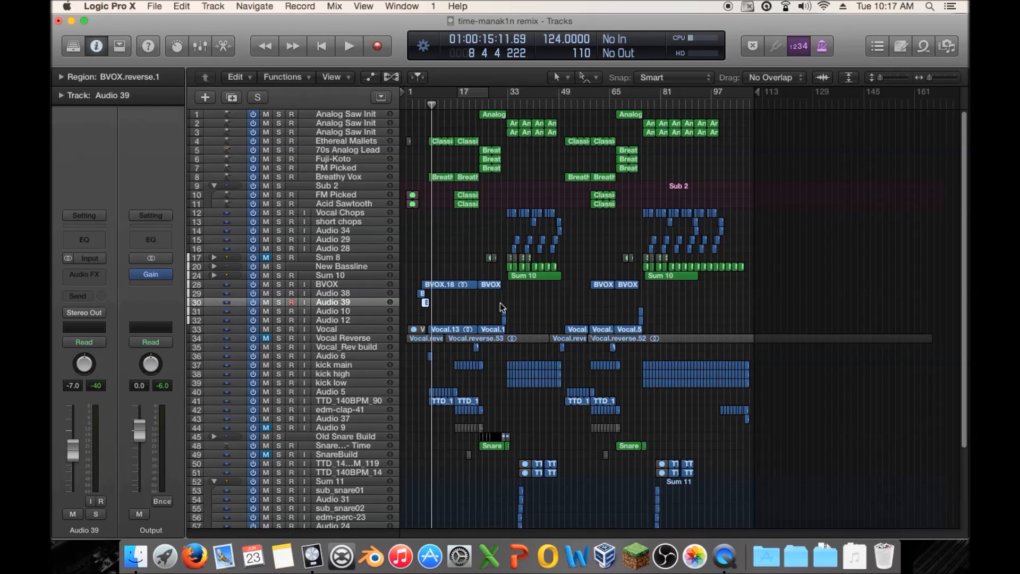
{"action": "scroll", "coordinate": [462, 365], "scroll_direction": "down", "scroll_amount": 4}
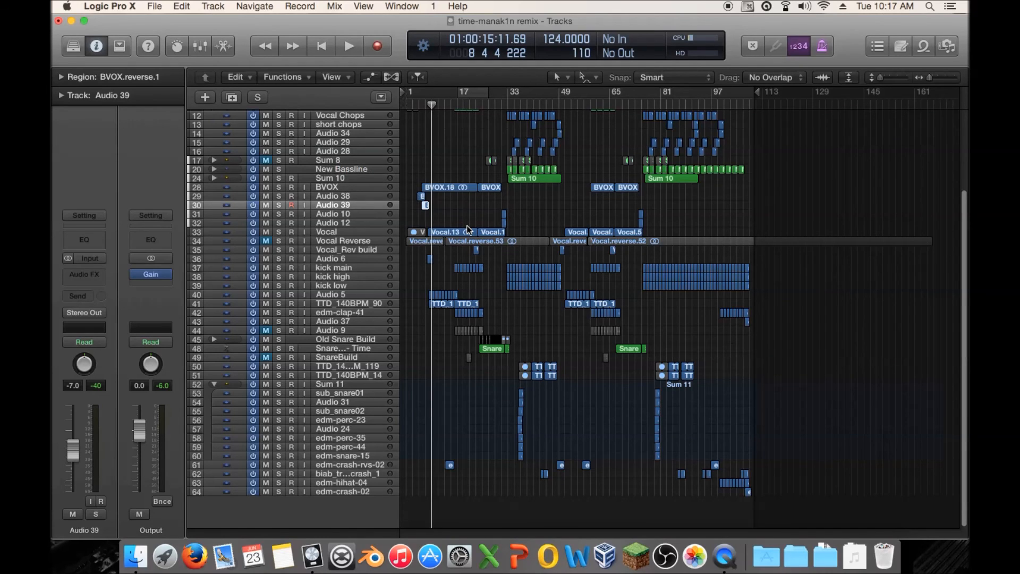
{"action": "scroll", "coordinate": [467, 226], "scroll_direction": "up", "scroll_amount": 4}
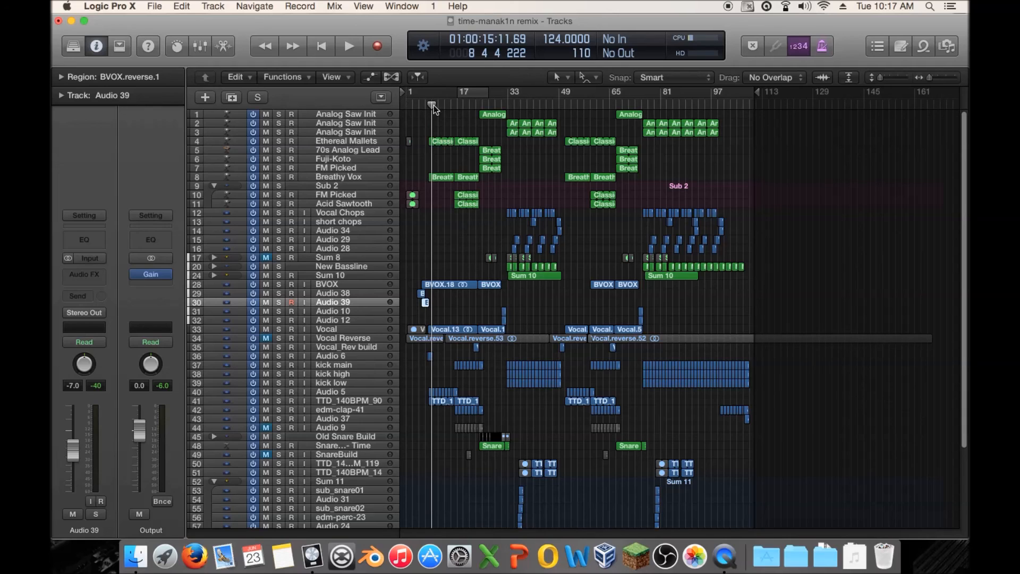
{"action": "left_click_drag", "start_coordinate": [430, 105], "coordinate": [415, 168]}
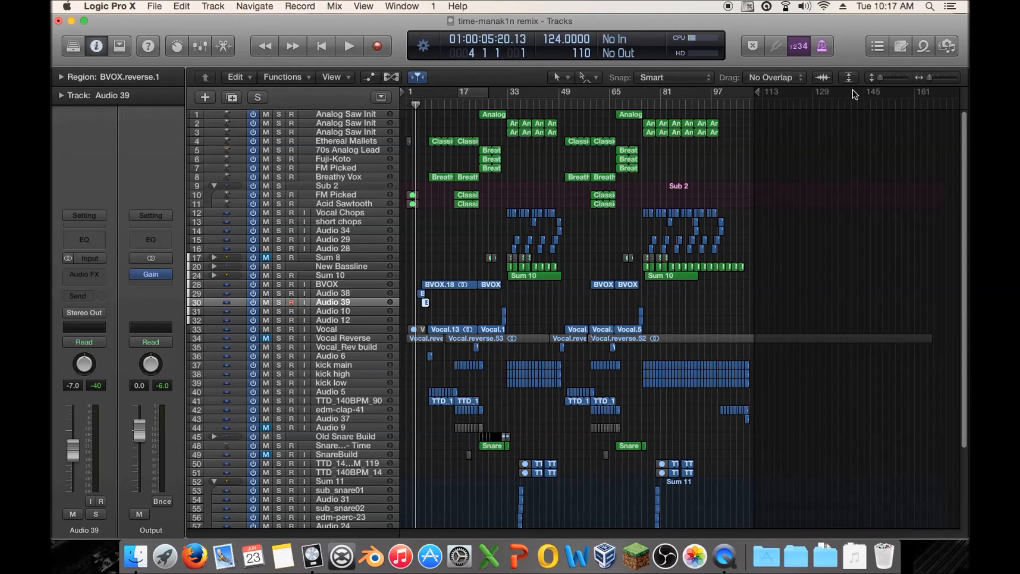